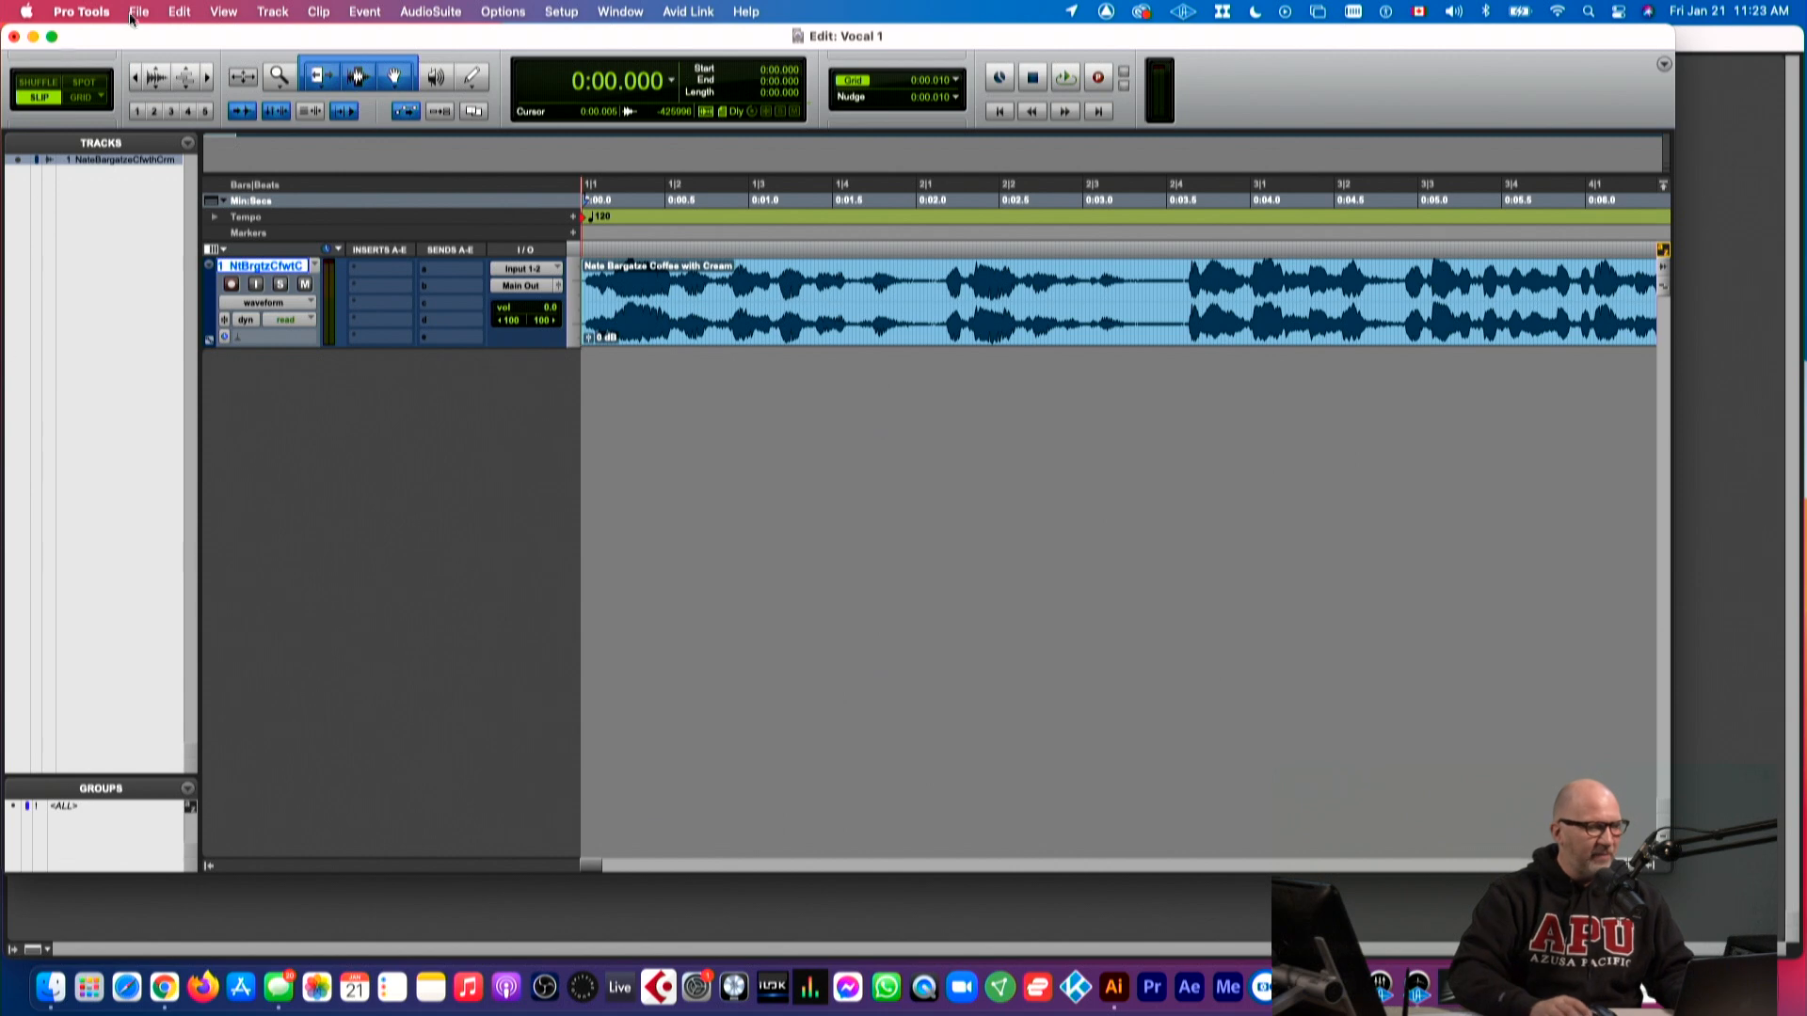
Step: Shift the Edit window aside, toggle between the Mix and Edit windows, and move the Edit window back to the screen's edge
mouse_move(133, 40)
left_mouse_down()
mouse_move(290, 137)
mouse_move(105, 43)
mouse_move(281, 121)
mouse_move(356, 105)
mouse_move(134, 30)
mouse_move(158, 26)
left_mouse_up()
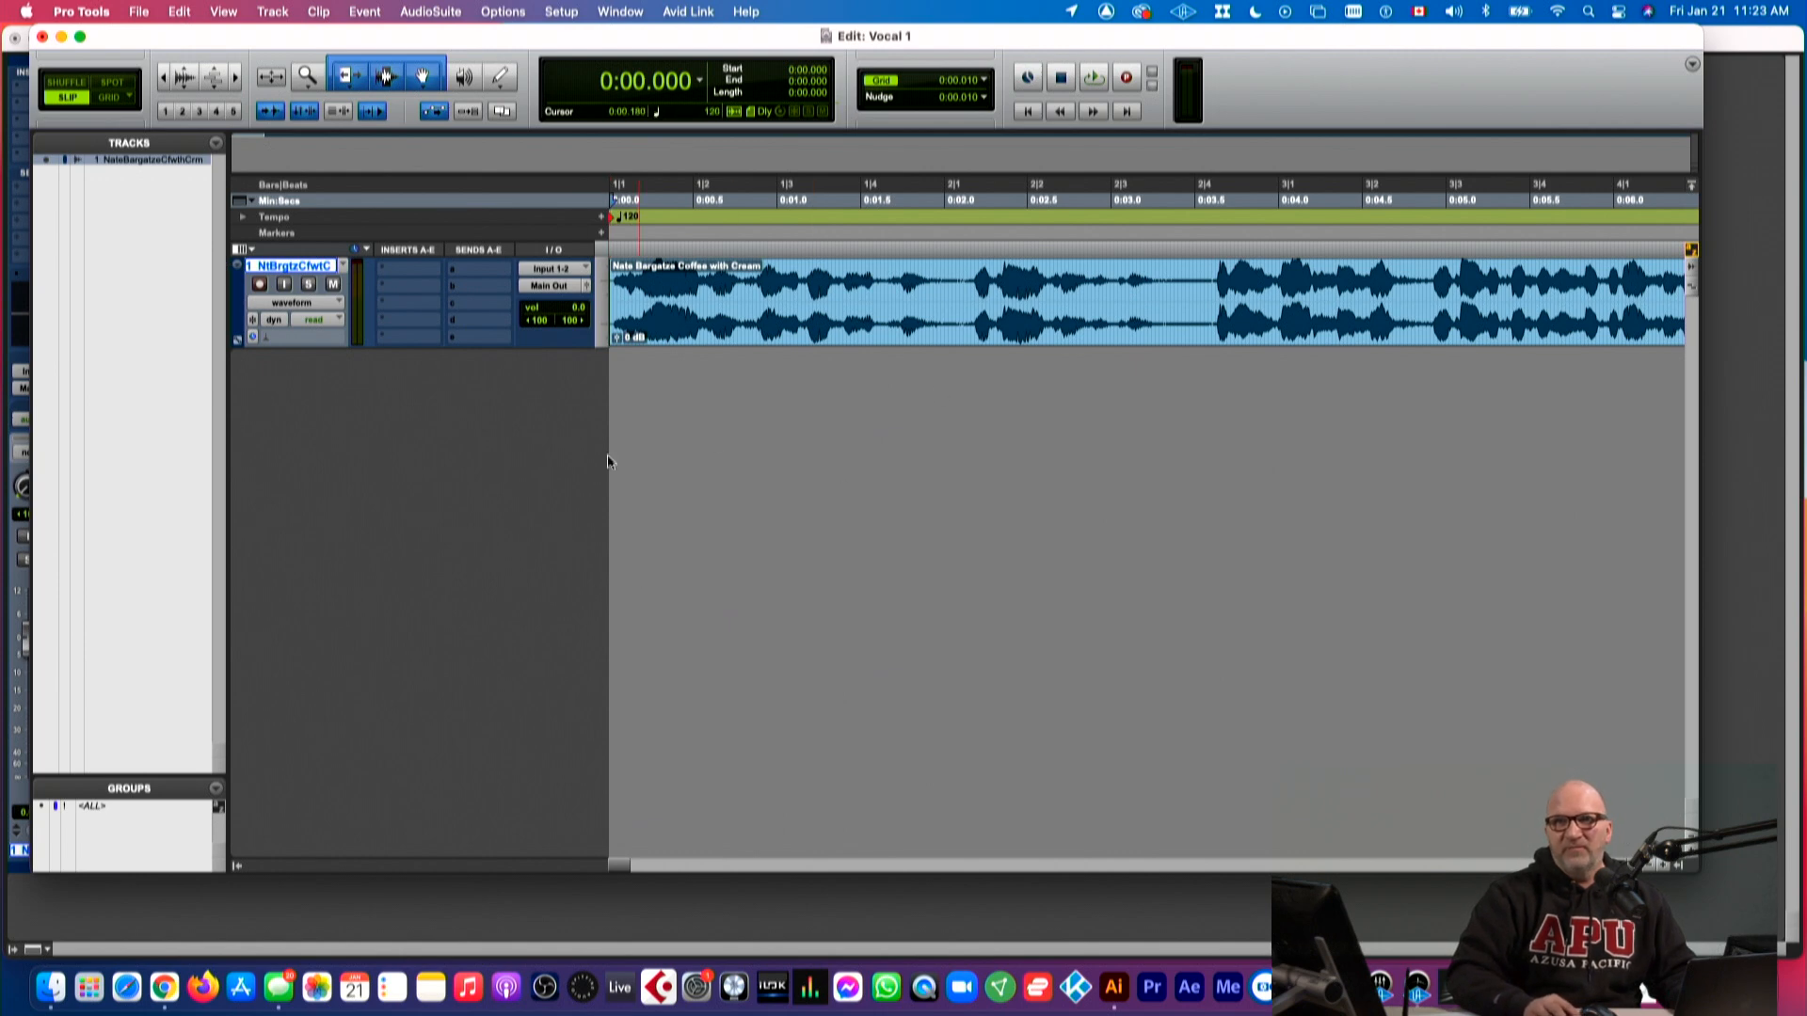
mouse_move(530, 36)
left_mouse_down()
mouse_move(537, 78)
mouse_move(689, 299)
mouse_move(619, 160)
mouse_move(484, 19)
mouse_move(534, 12)
left_mouse_up()
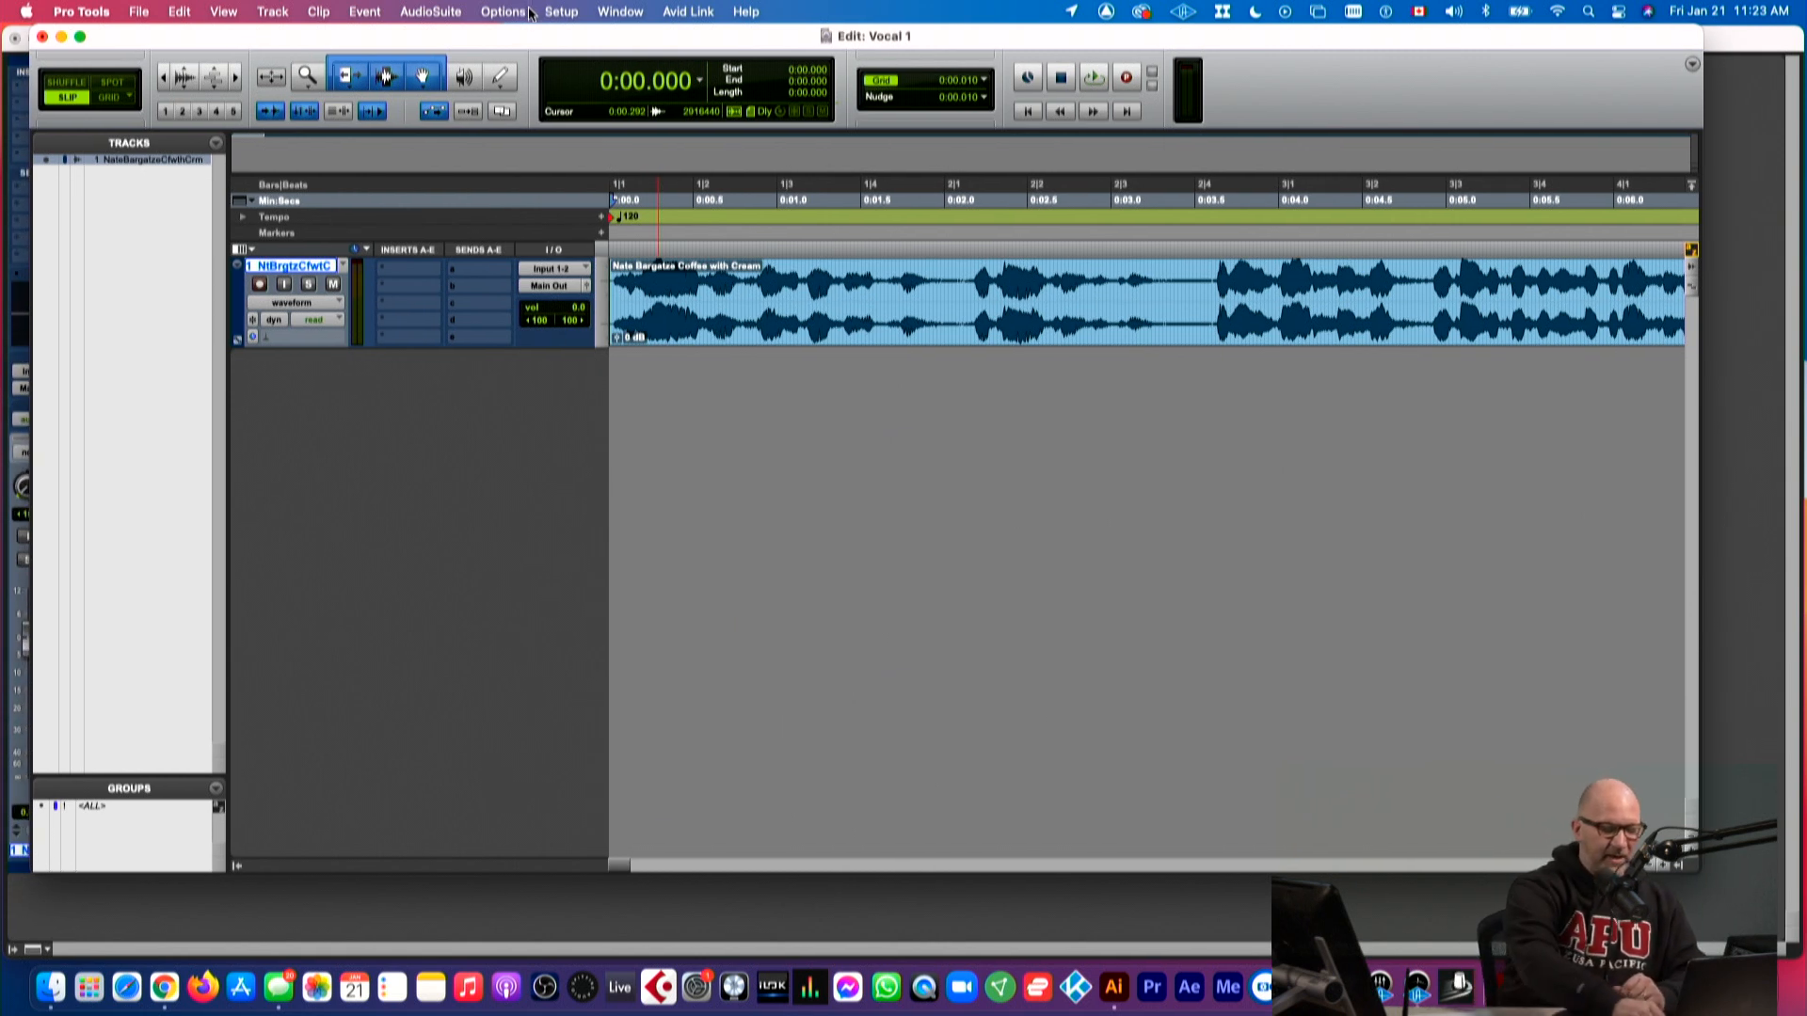
key("super+equal")
key("super+equal")
key("super+equal")
key("super+equal")
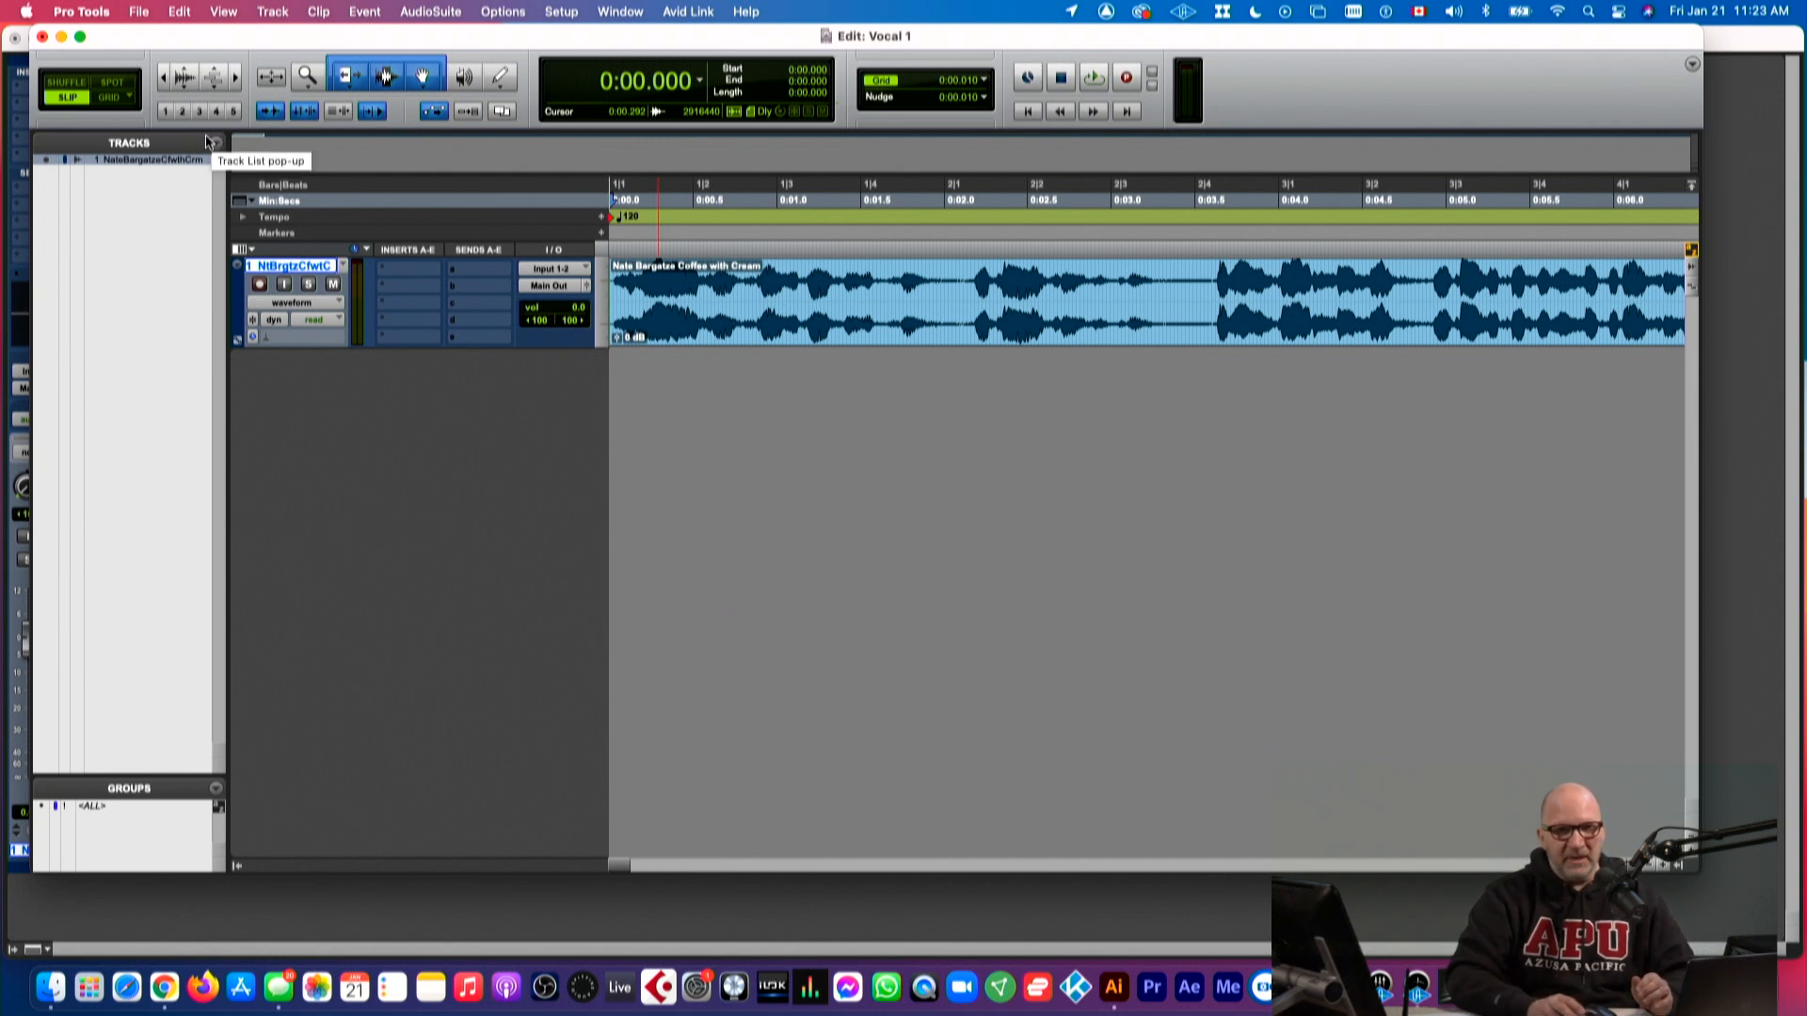
left_click_drag(144, 38, 115, 39)
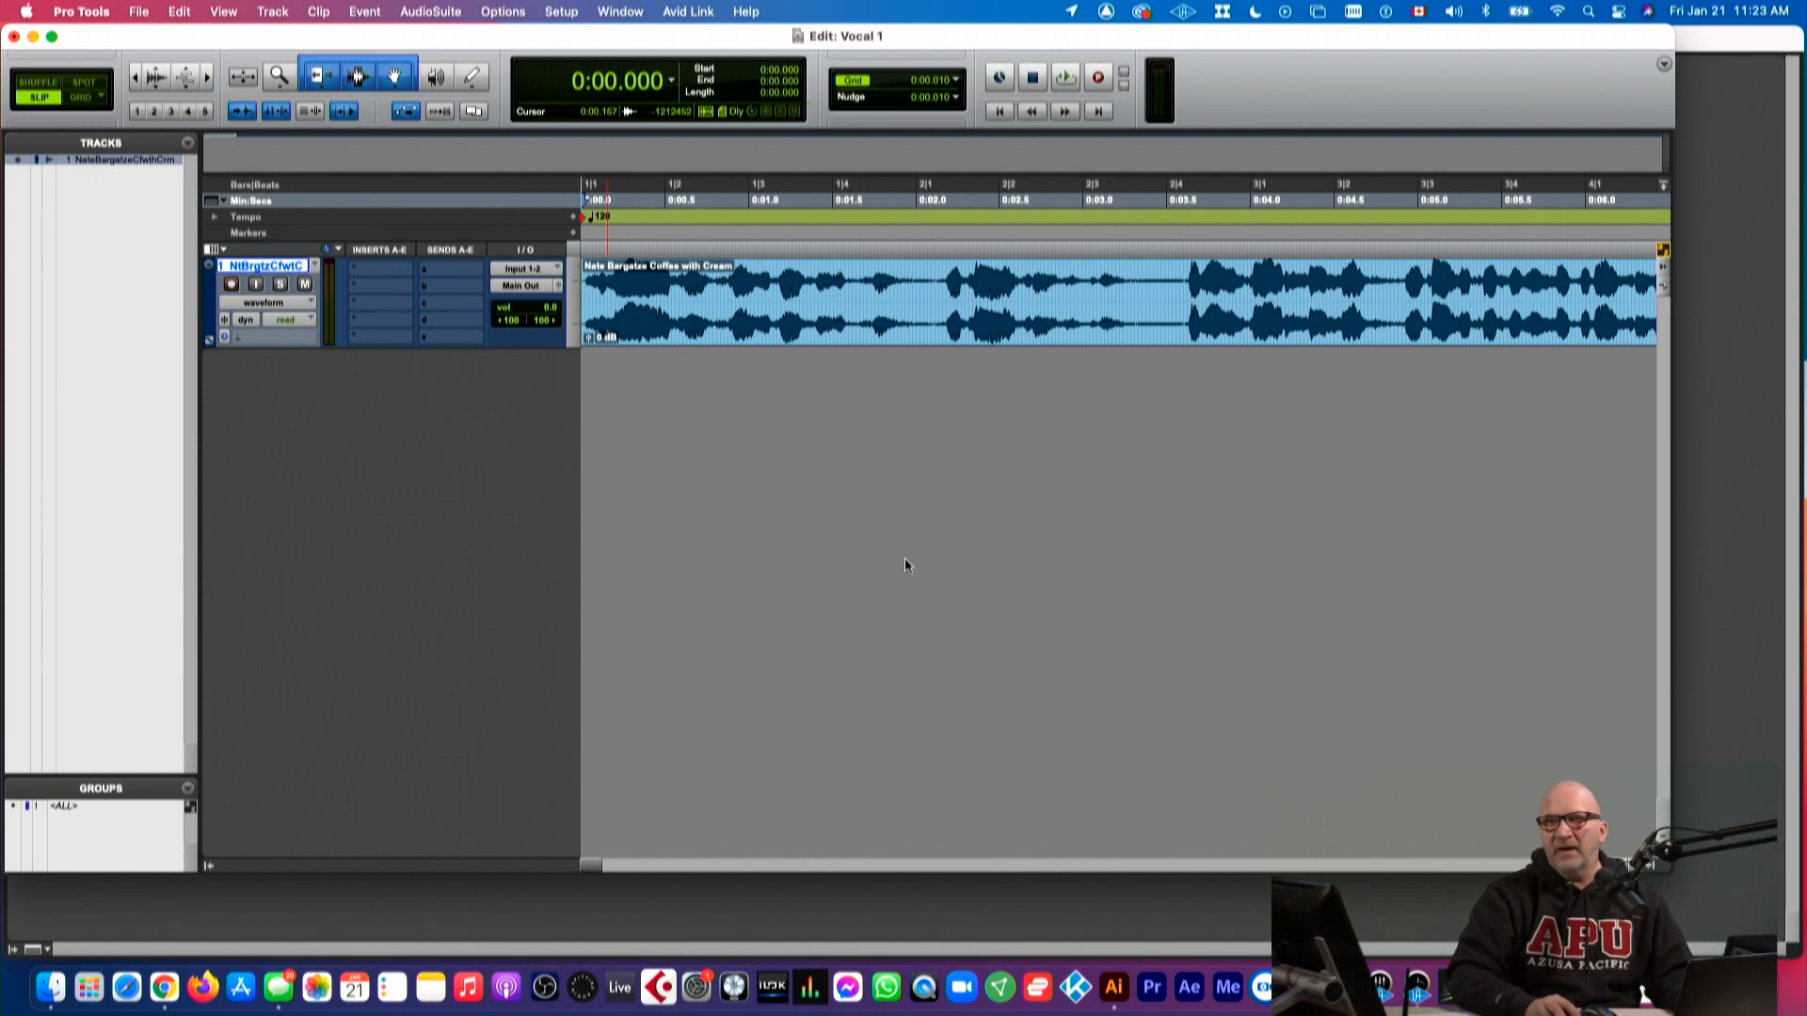
Step: Switch the Edit window's full-screen mode on and off, and enlarge the window to fill the desktop area
left_click(52, 40)
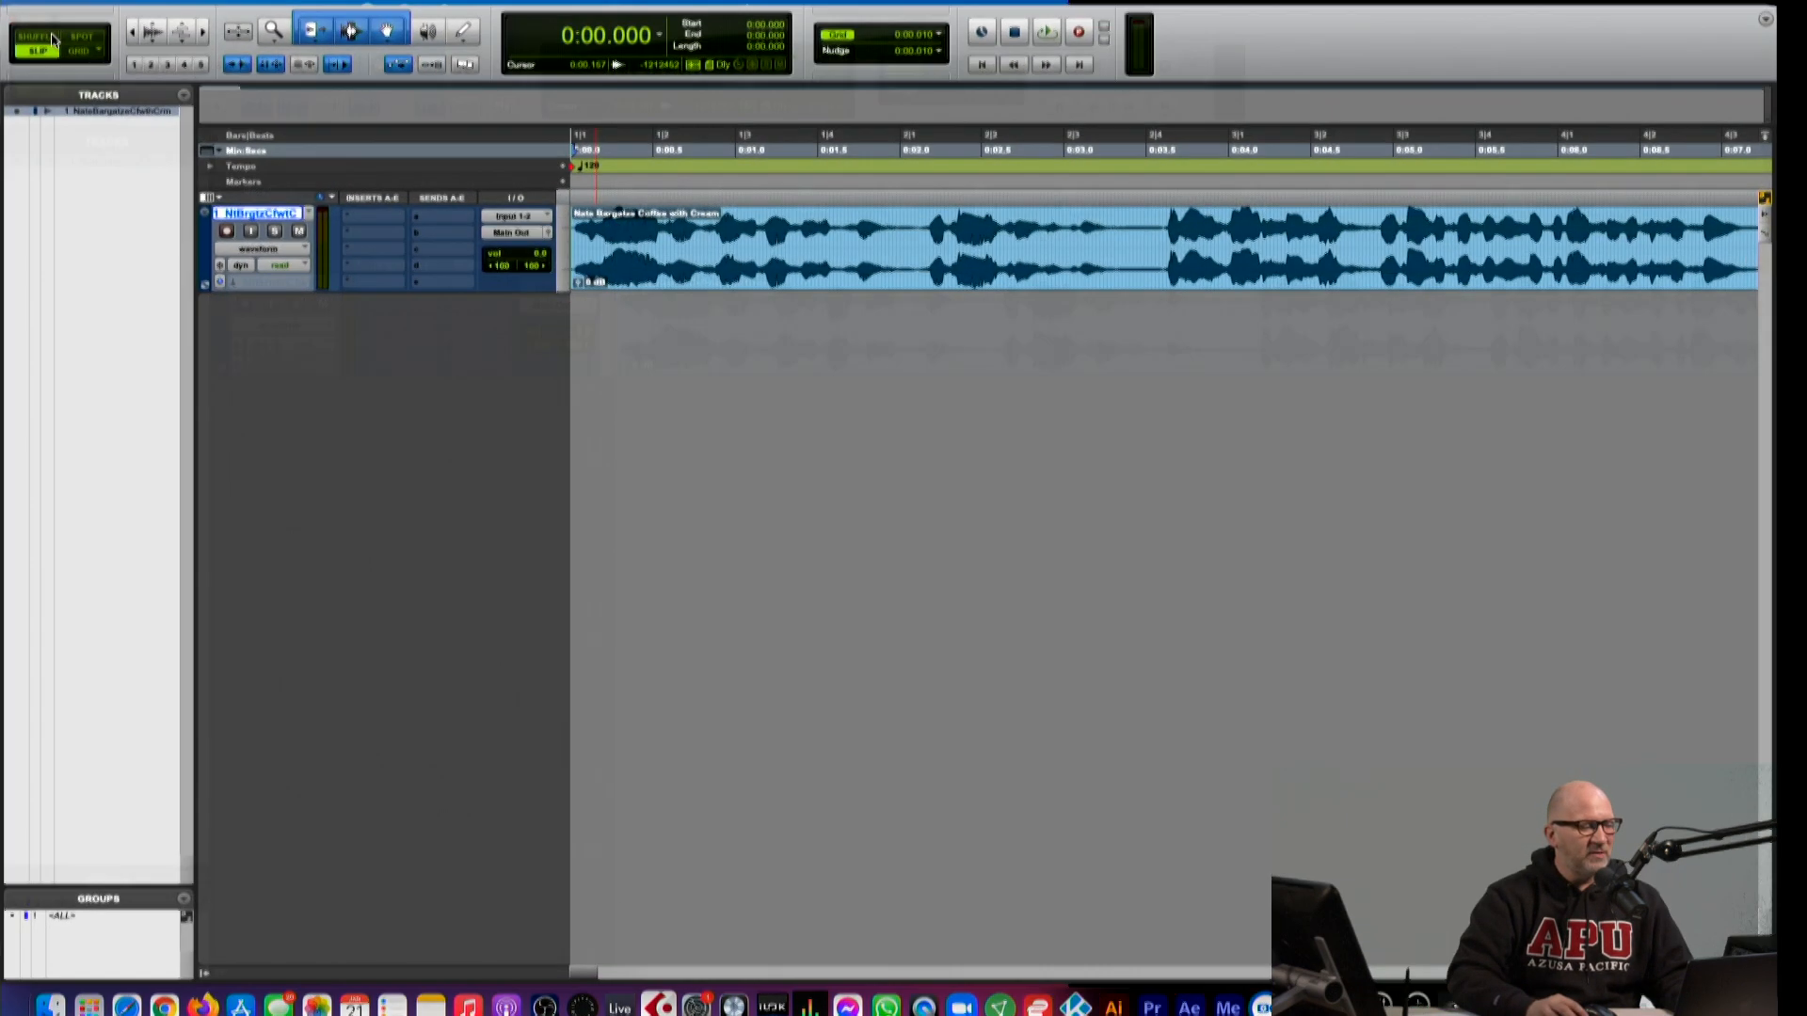
mouse_move(299, 6)
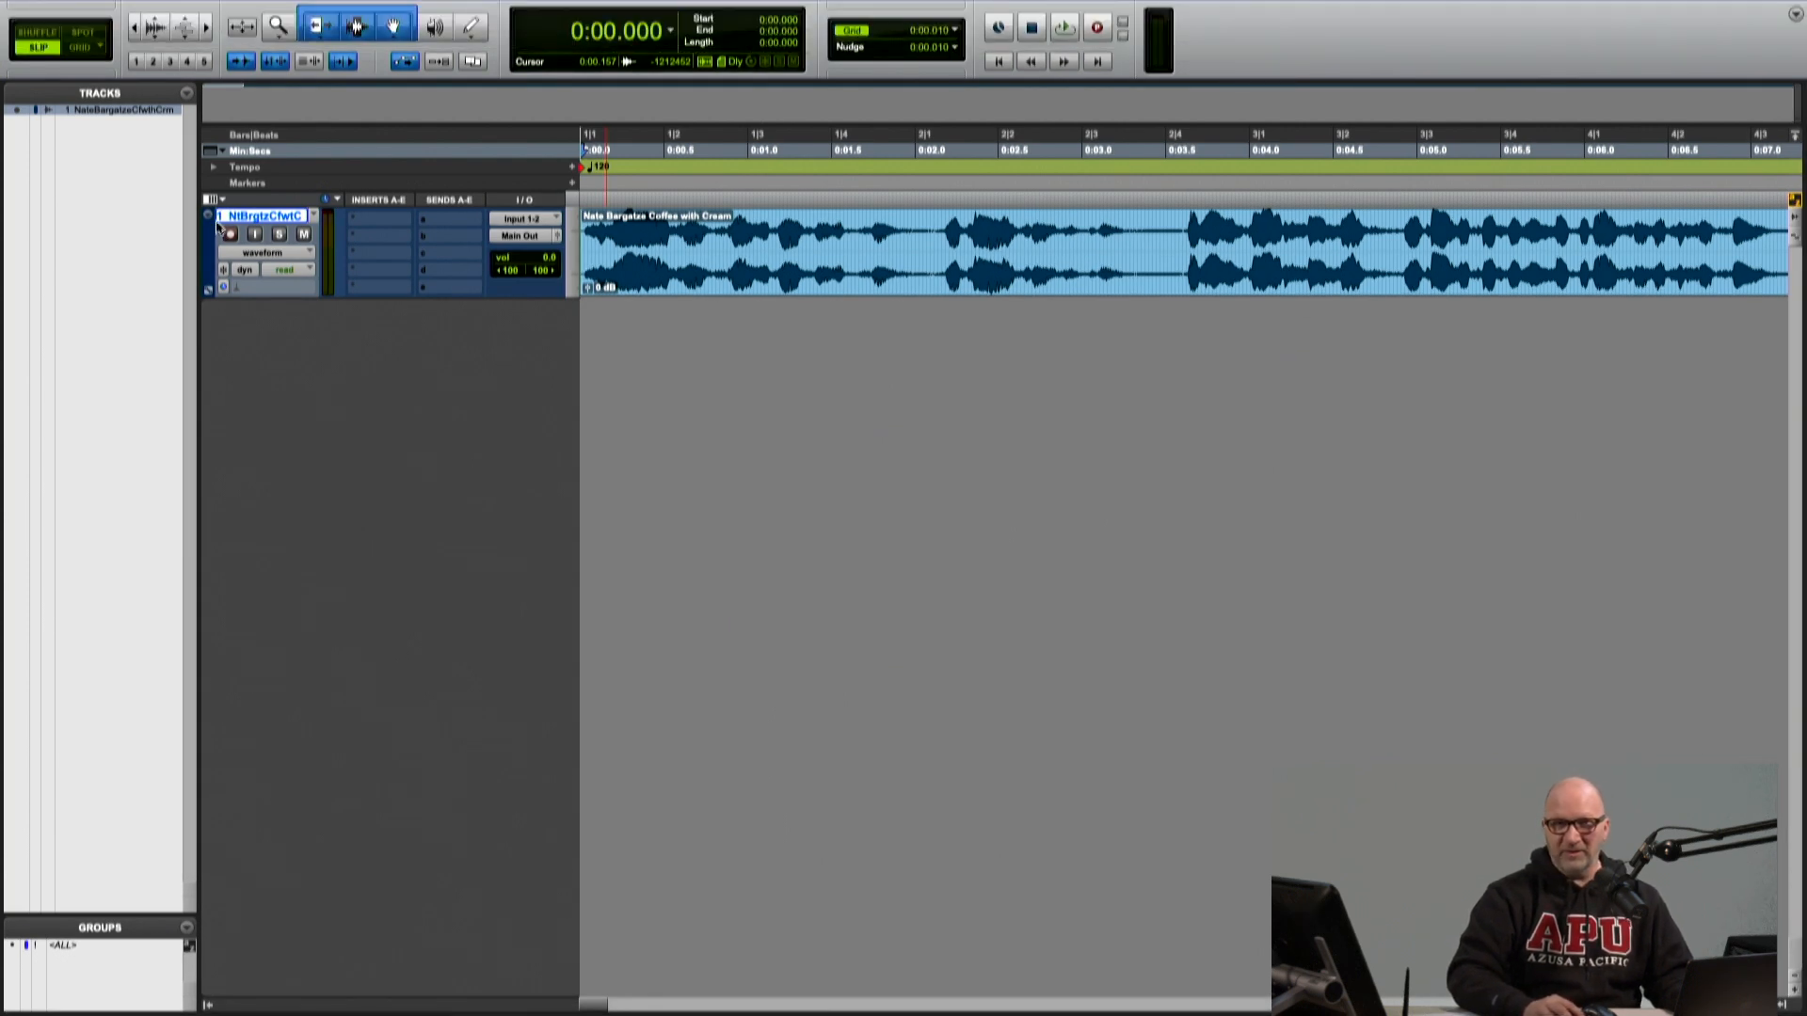
mouse_move(113, 3)
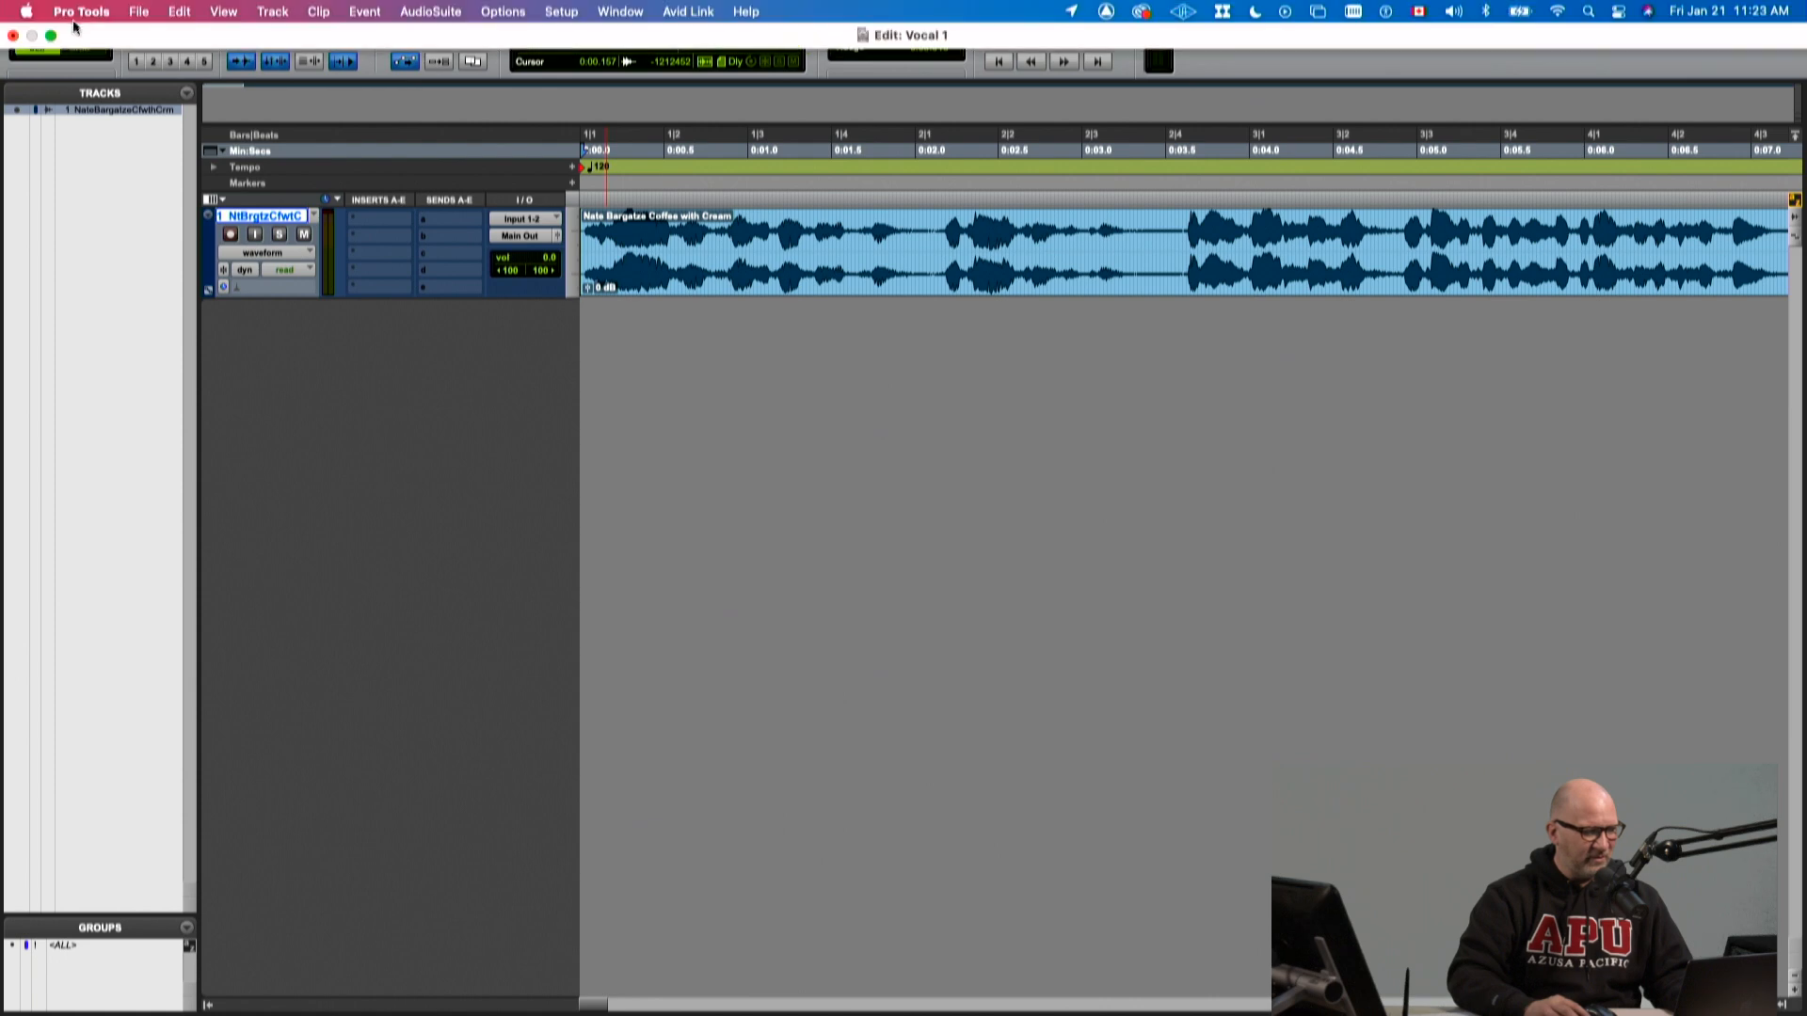
left_click(52, 37)
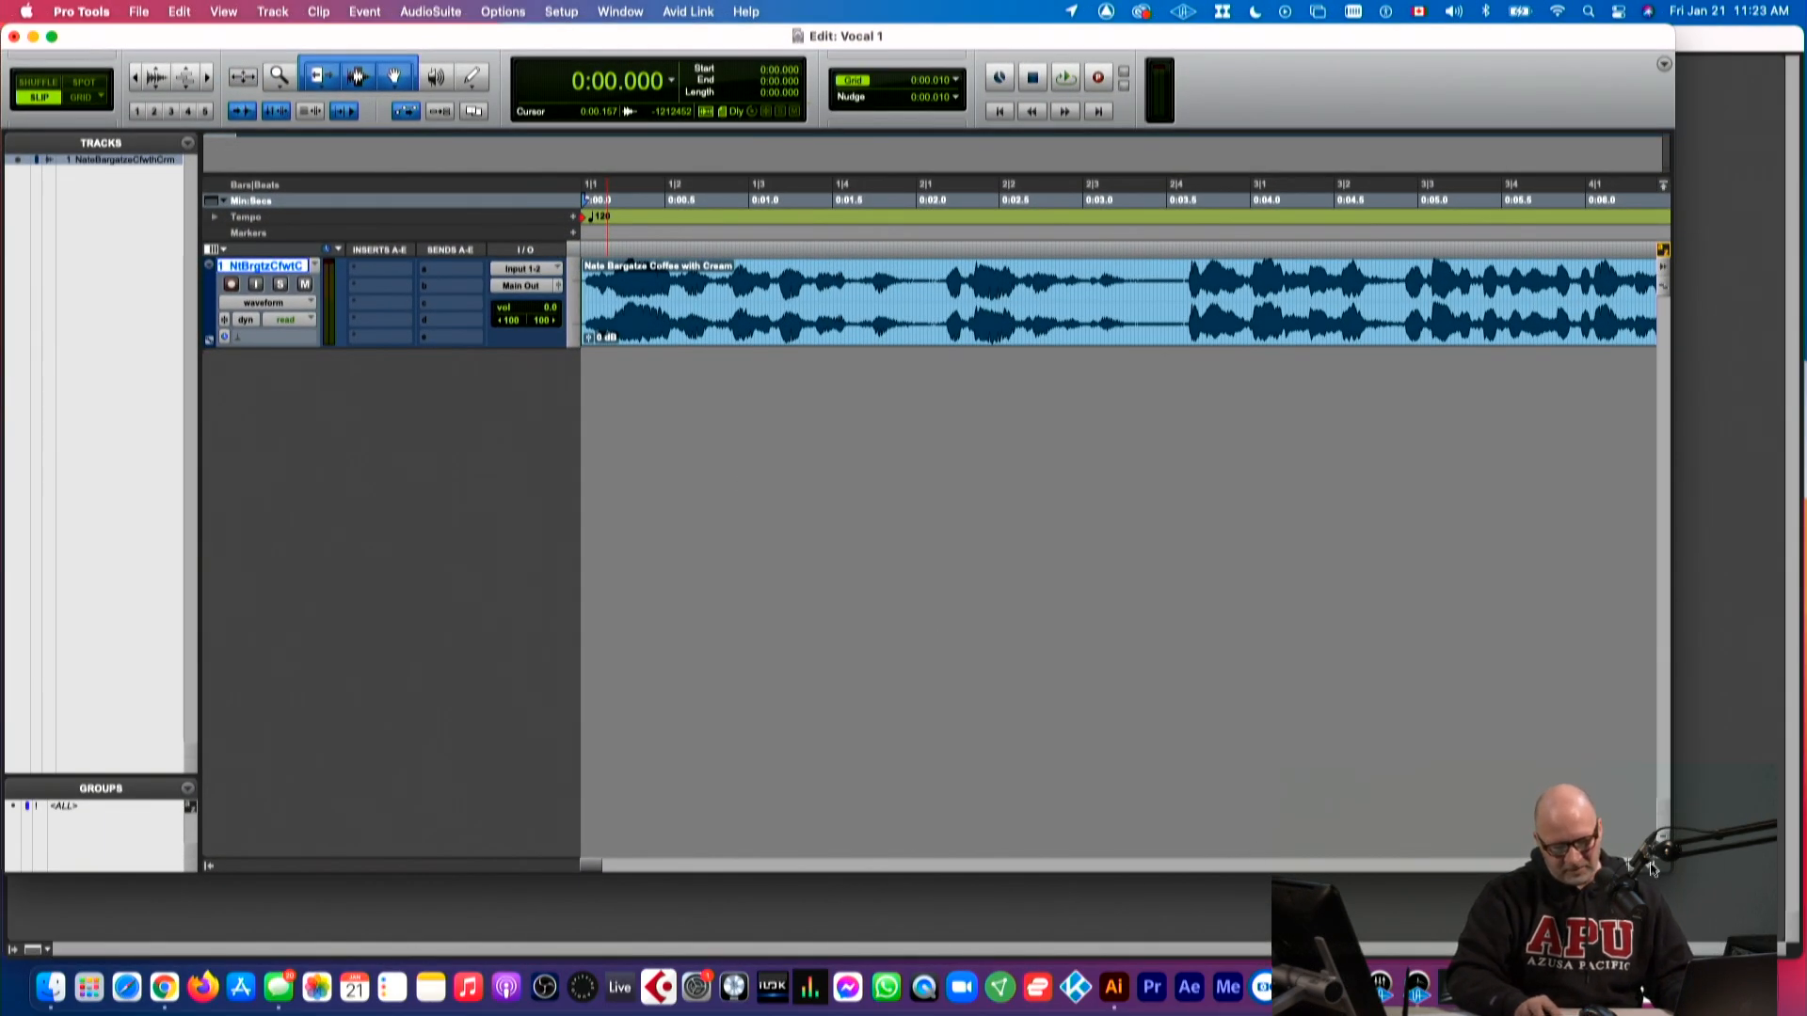
left_click_drag(1666, 870, 1799, 956)
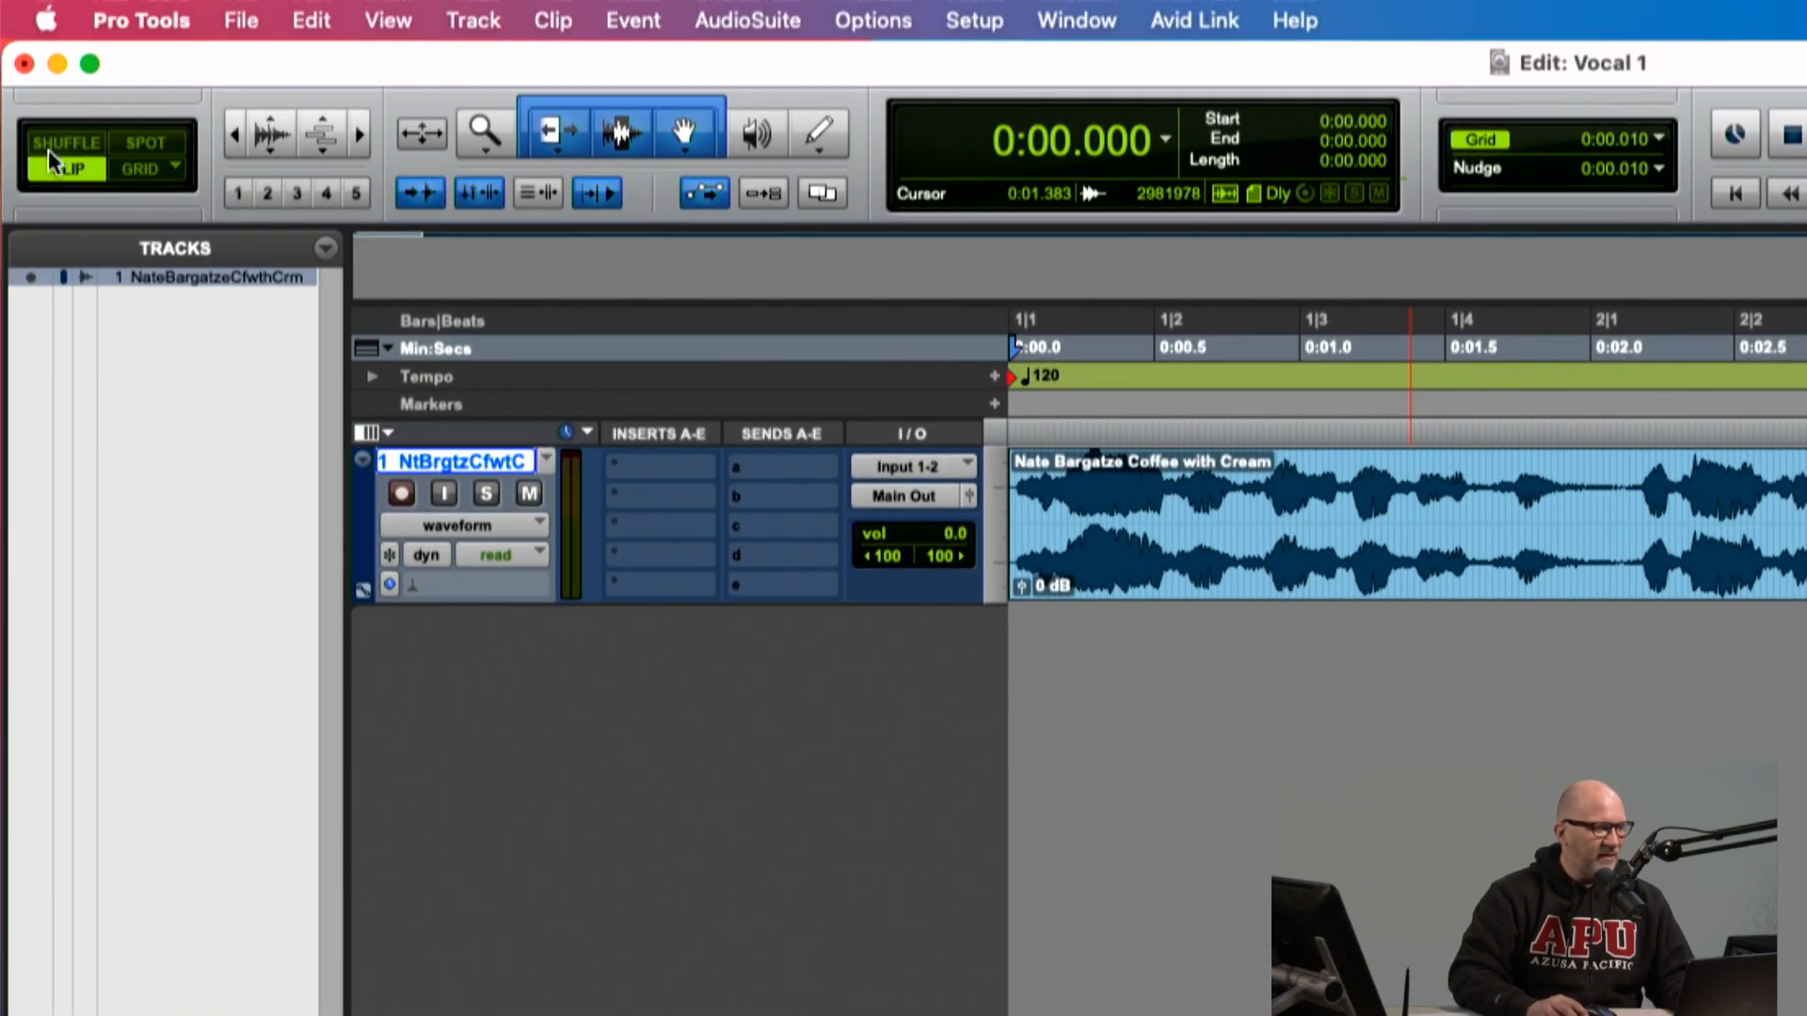
Step: Select the whole audio clip and cycle the edit mode through Shuffle, Spot and Slip, ending on Grid
left_click(55, 144)
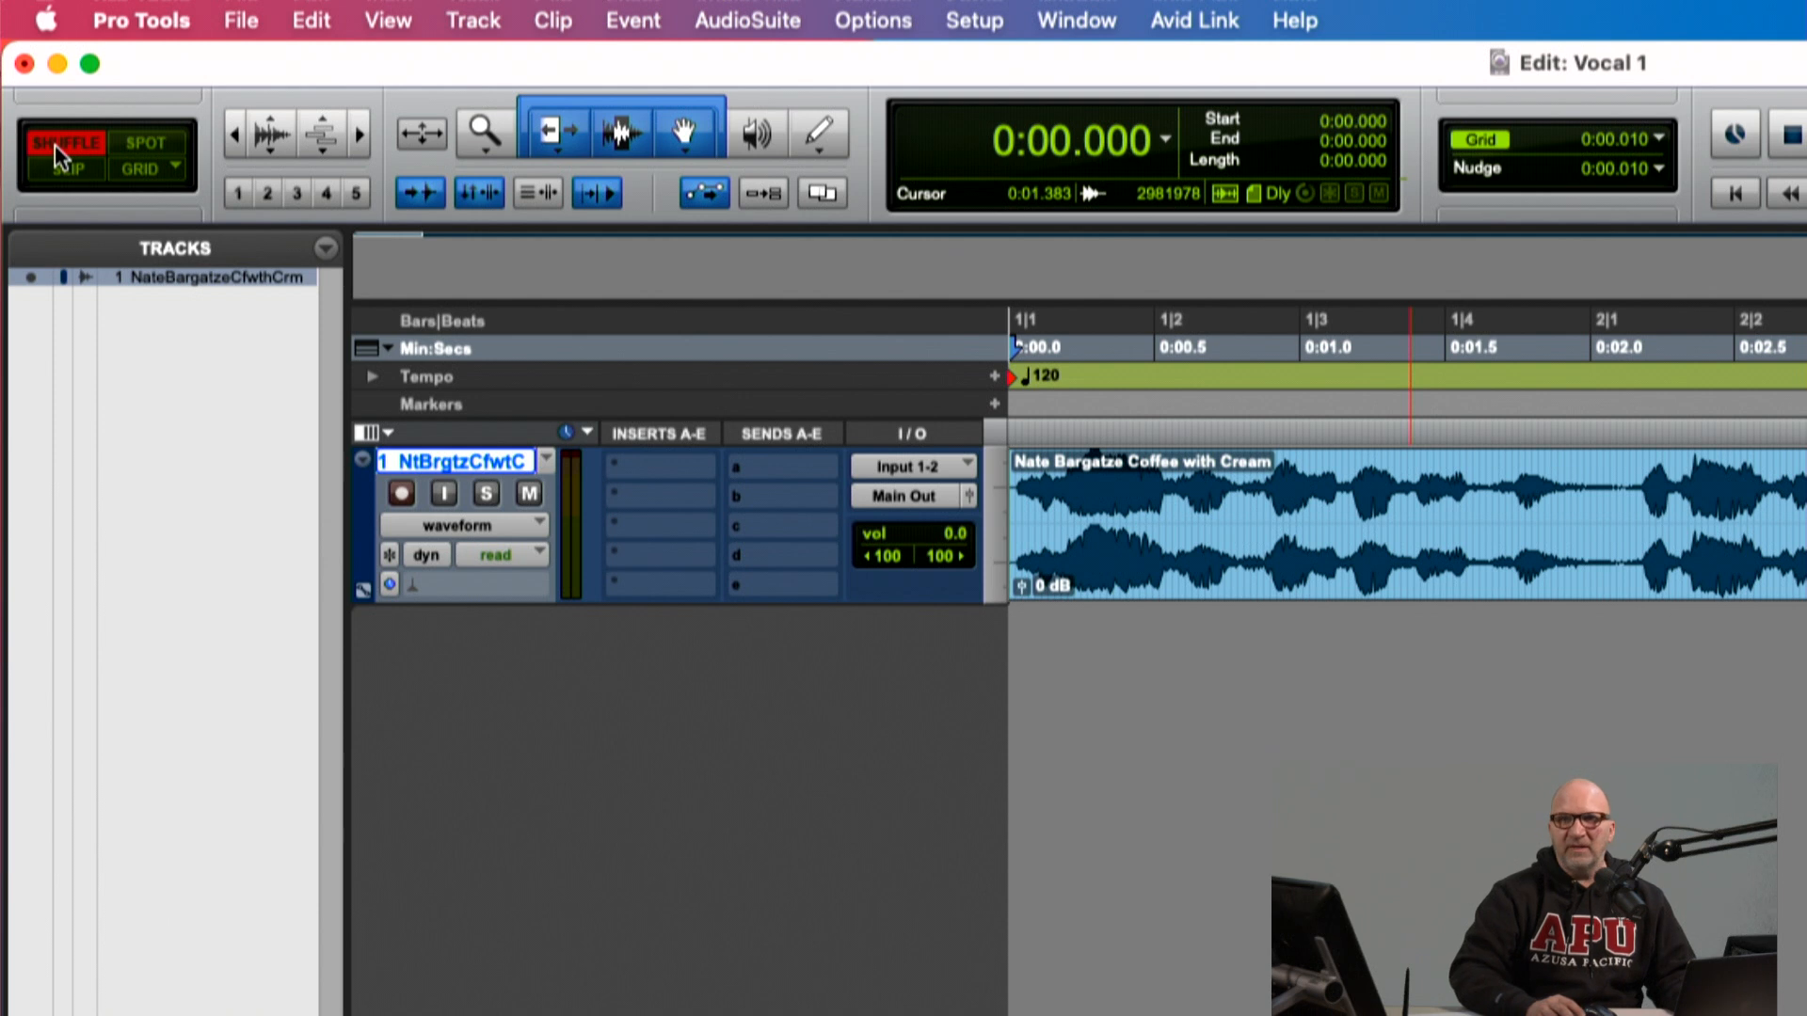
left_click(1307, 591)
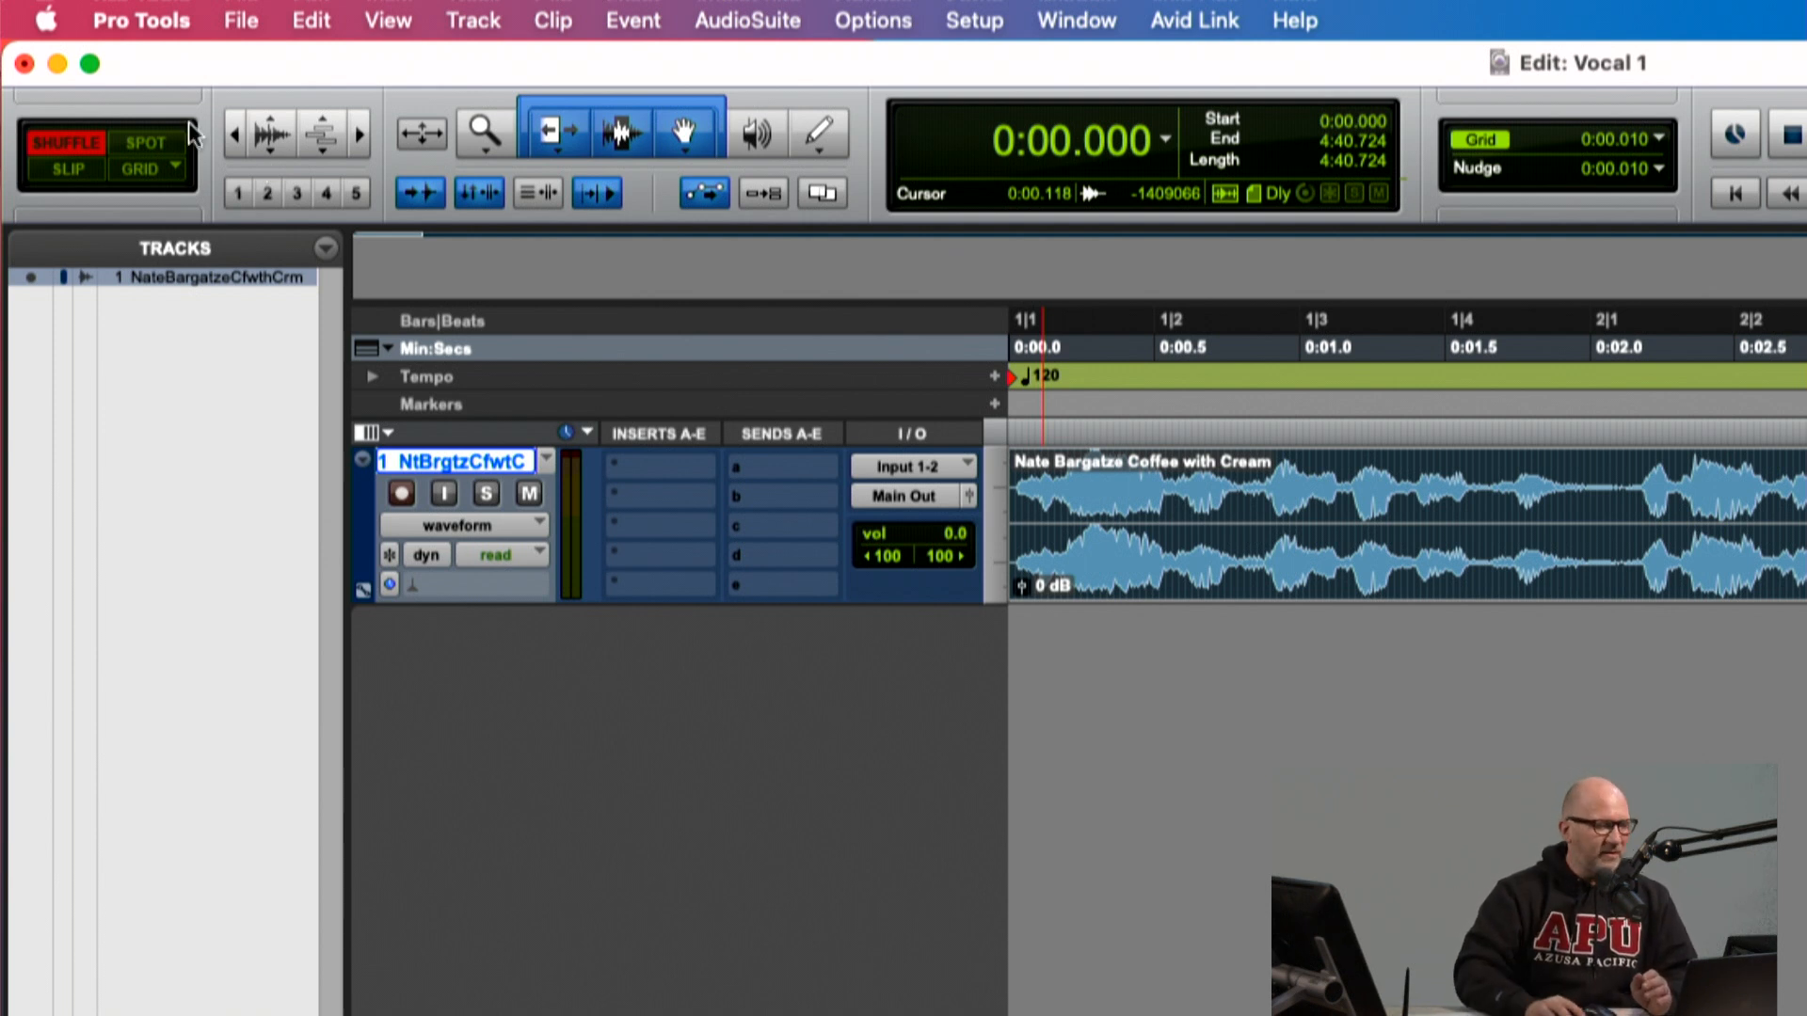
left_click(148, 146)
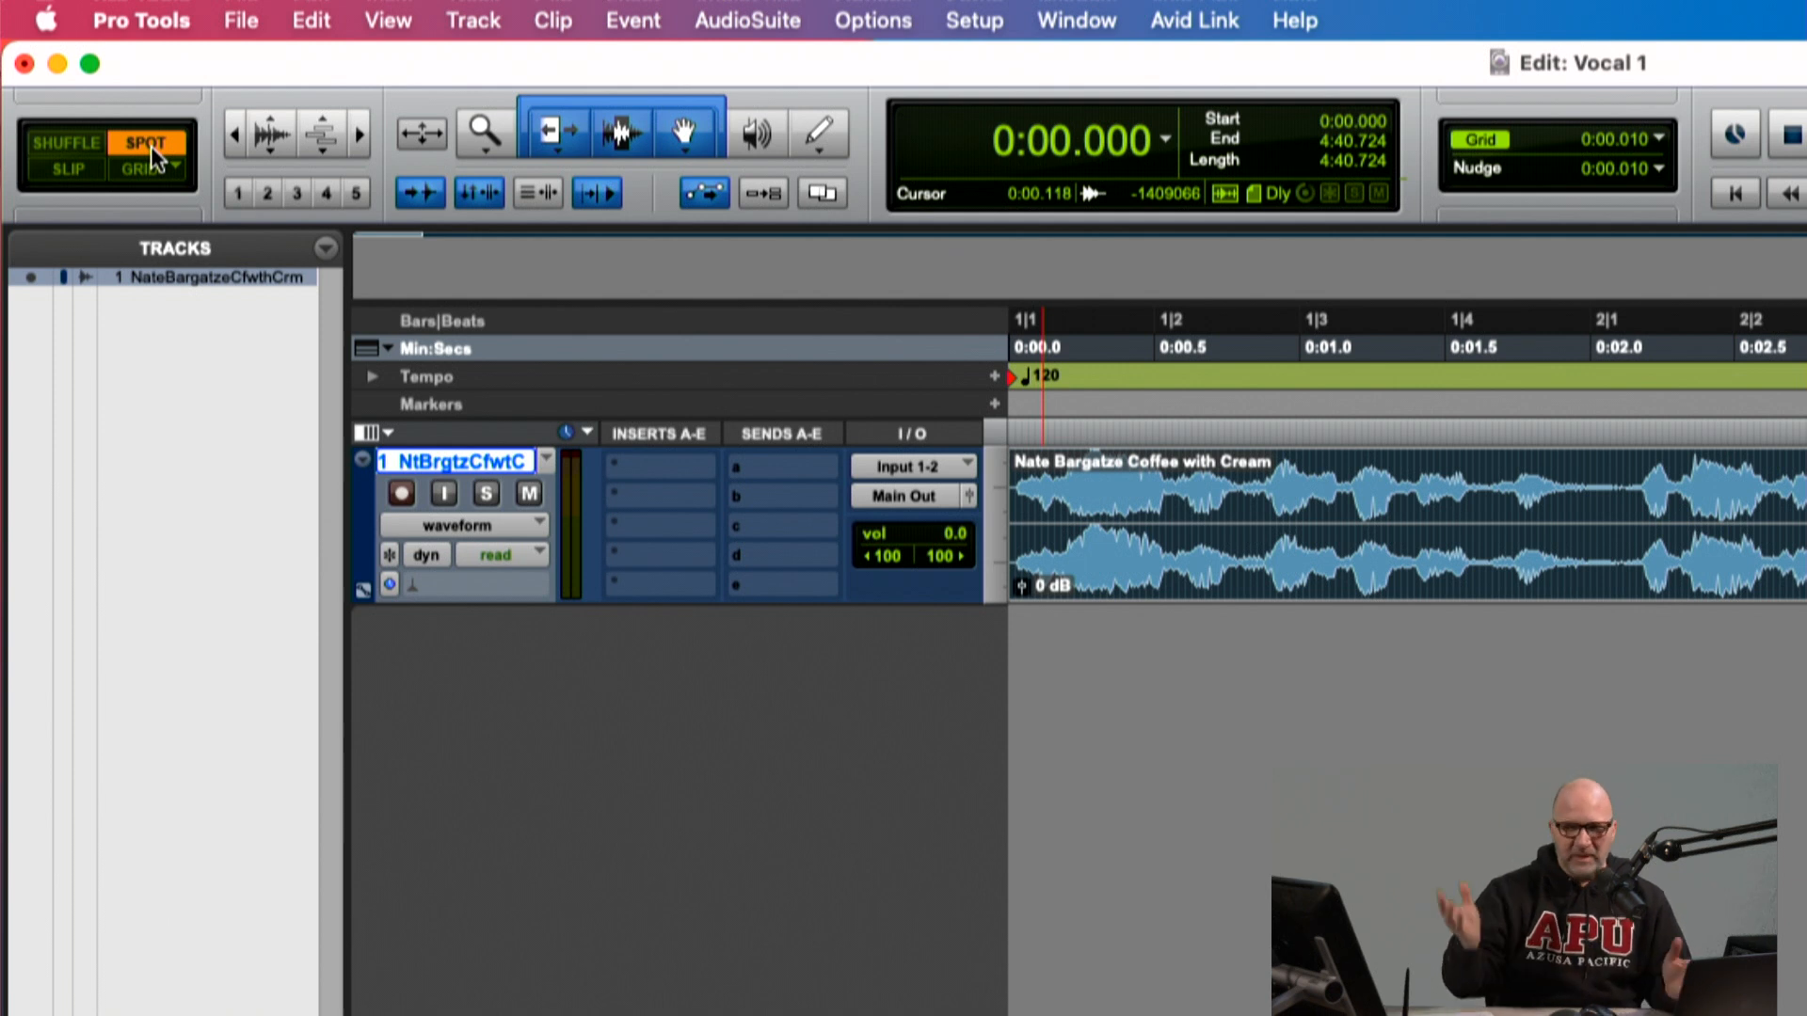
left_click(71, 170)
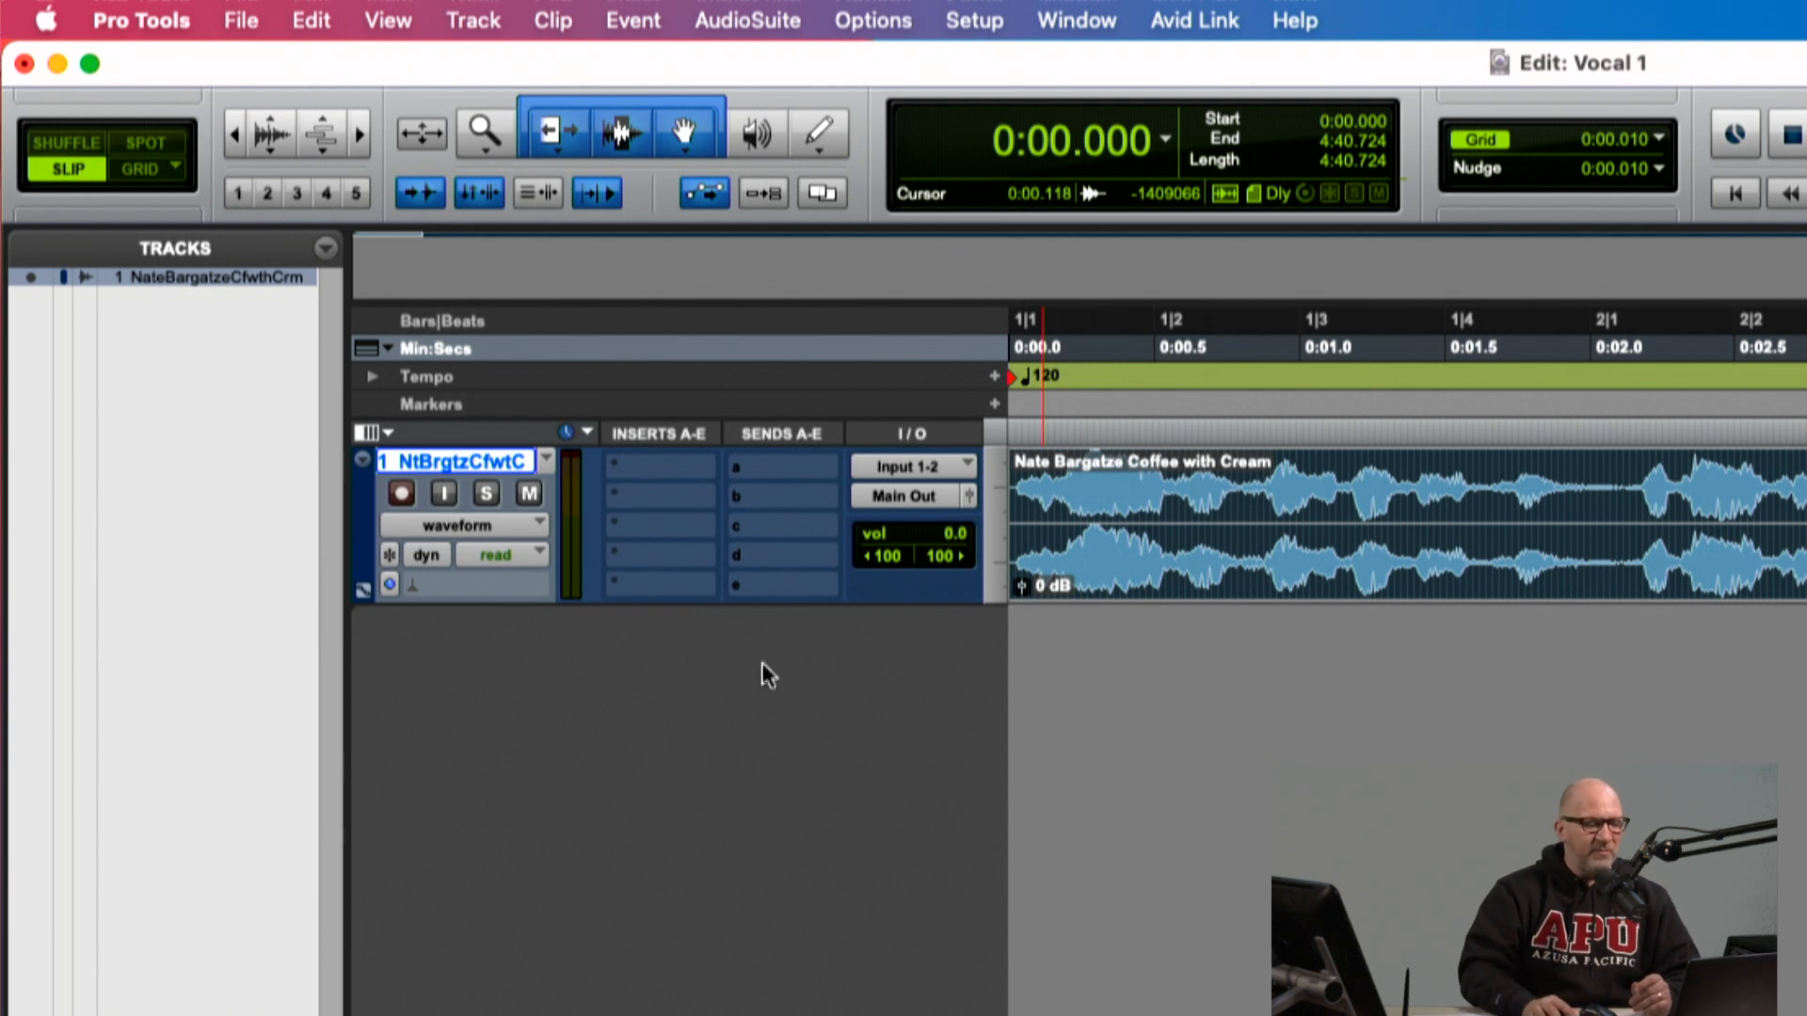
left_click_drag(1013, 515, 955, 536)
left_click(149, 172)
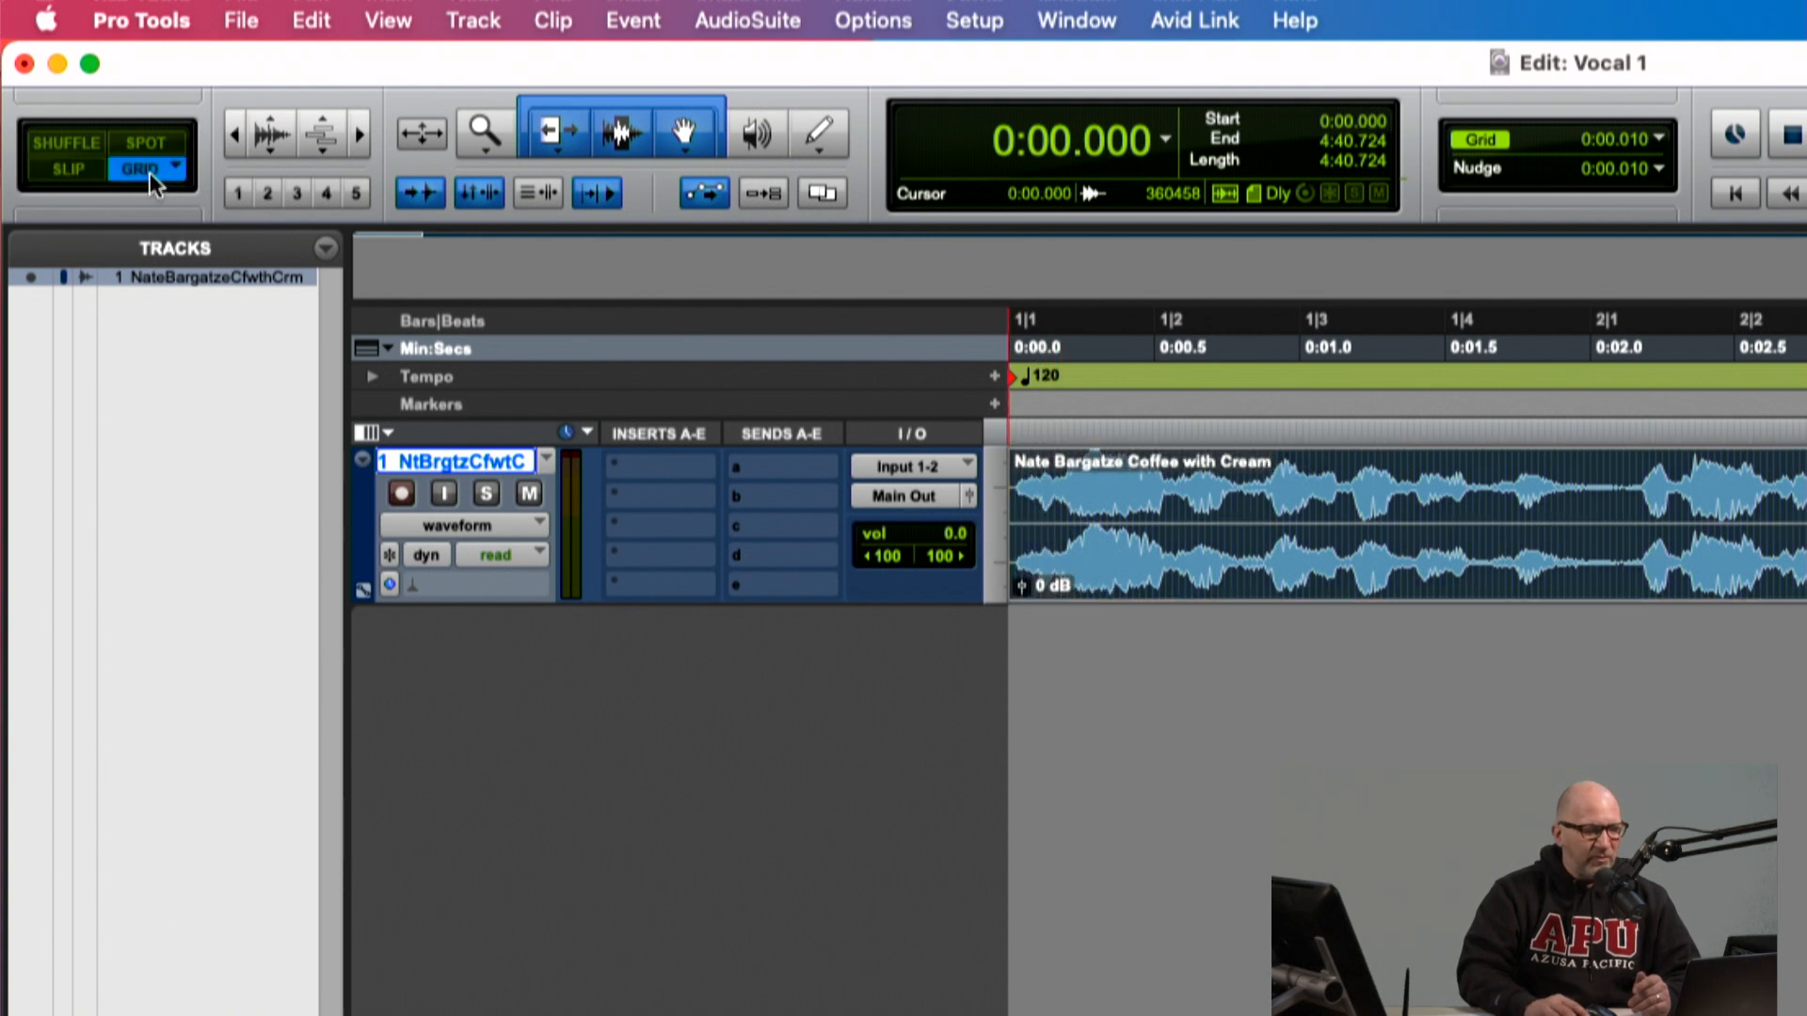
mouse_move(1013, 516)
left_mouse_down()
mouse_move(1076, 527)
mouse_move(997, 527)
left_mouse_up()
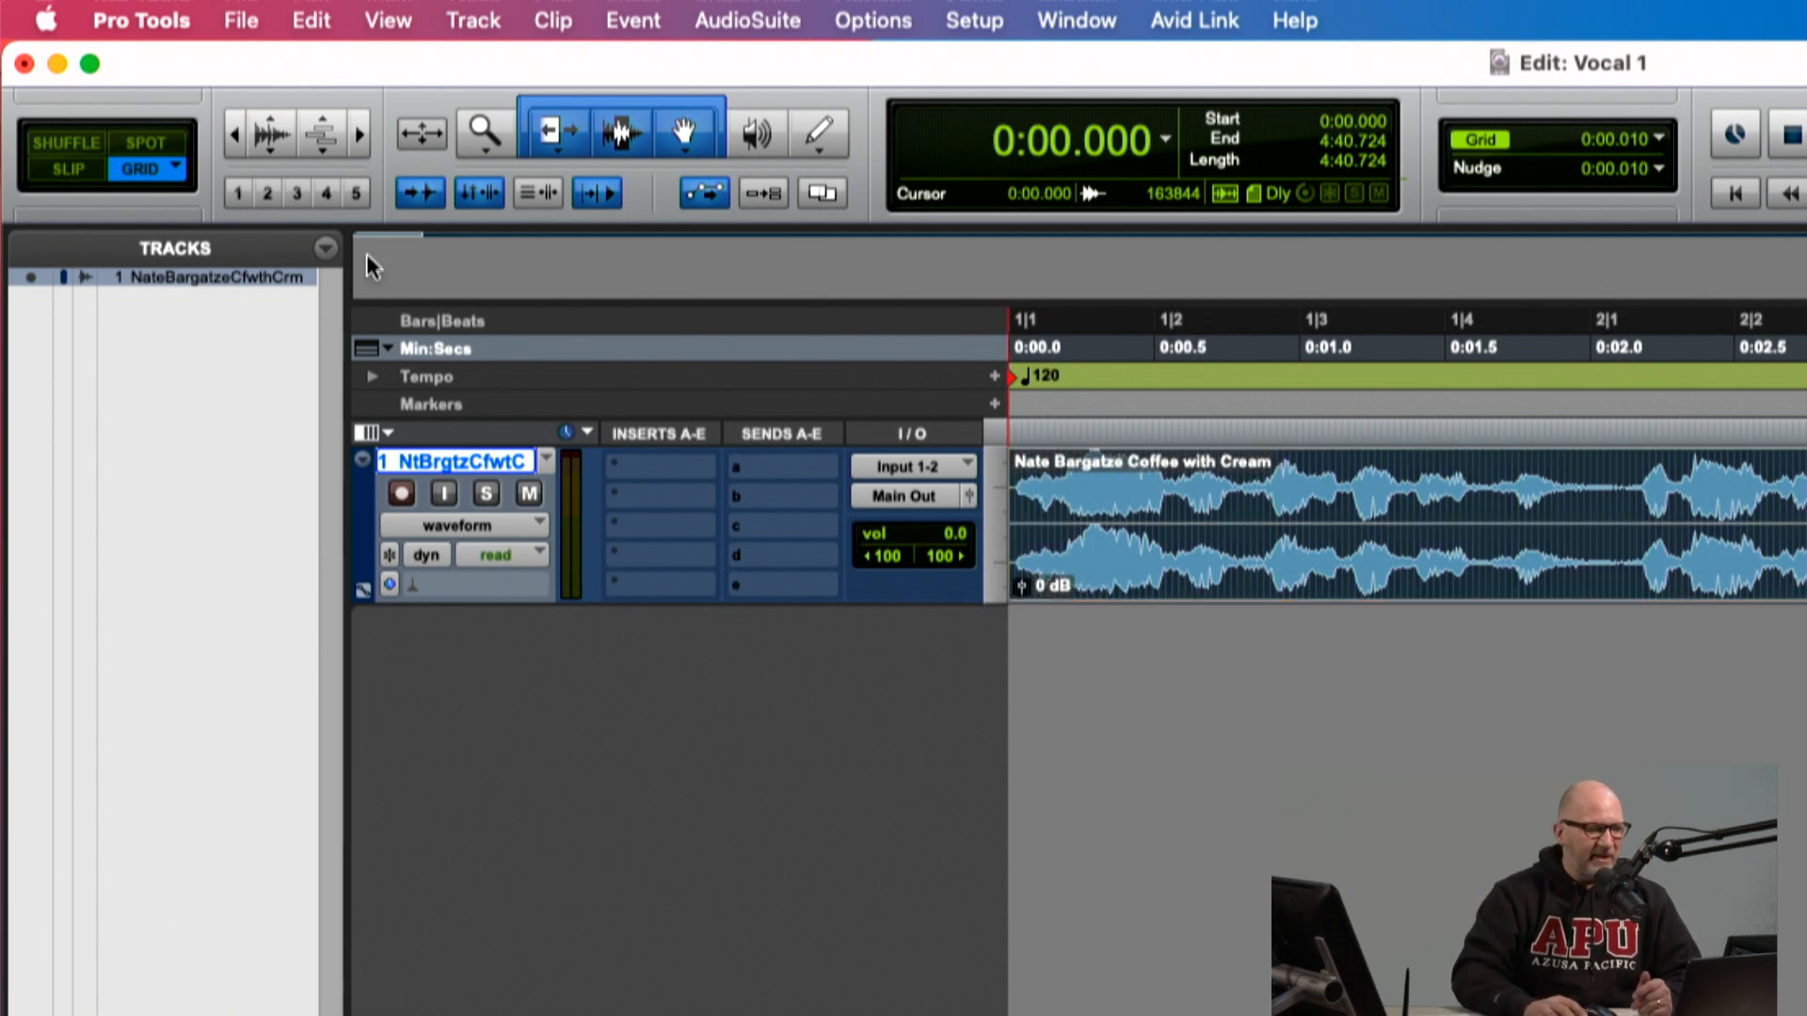
Step: Zoom the clip's audio waveform vertically in and out to compare how its amplitude is displayed
left_click(270, 129)
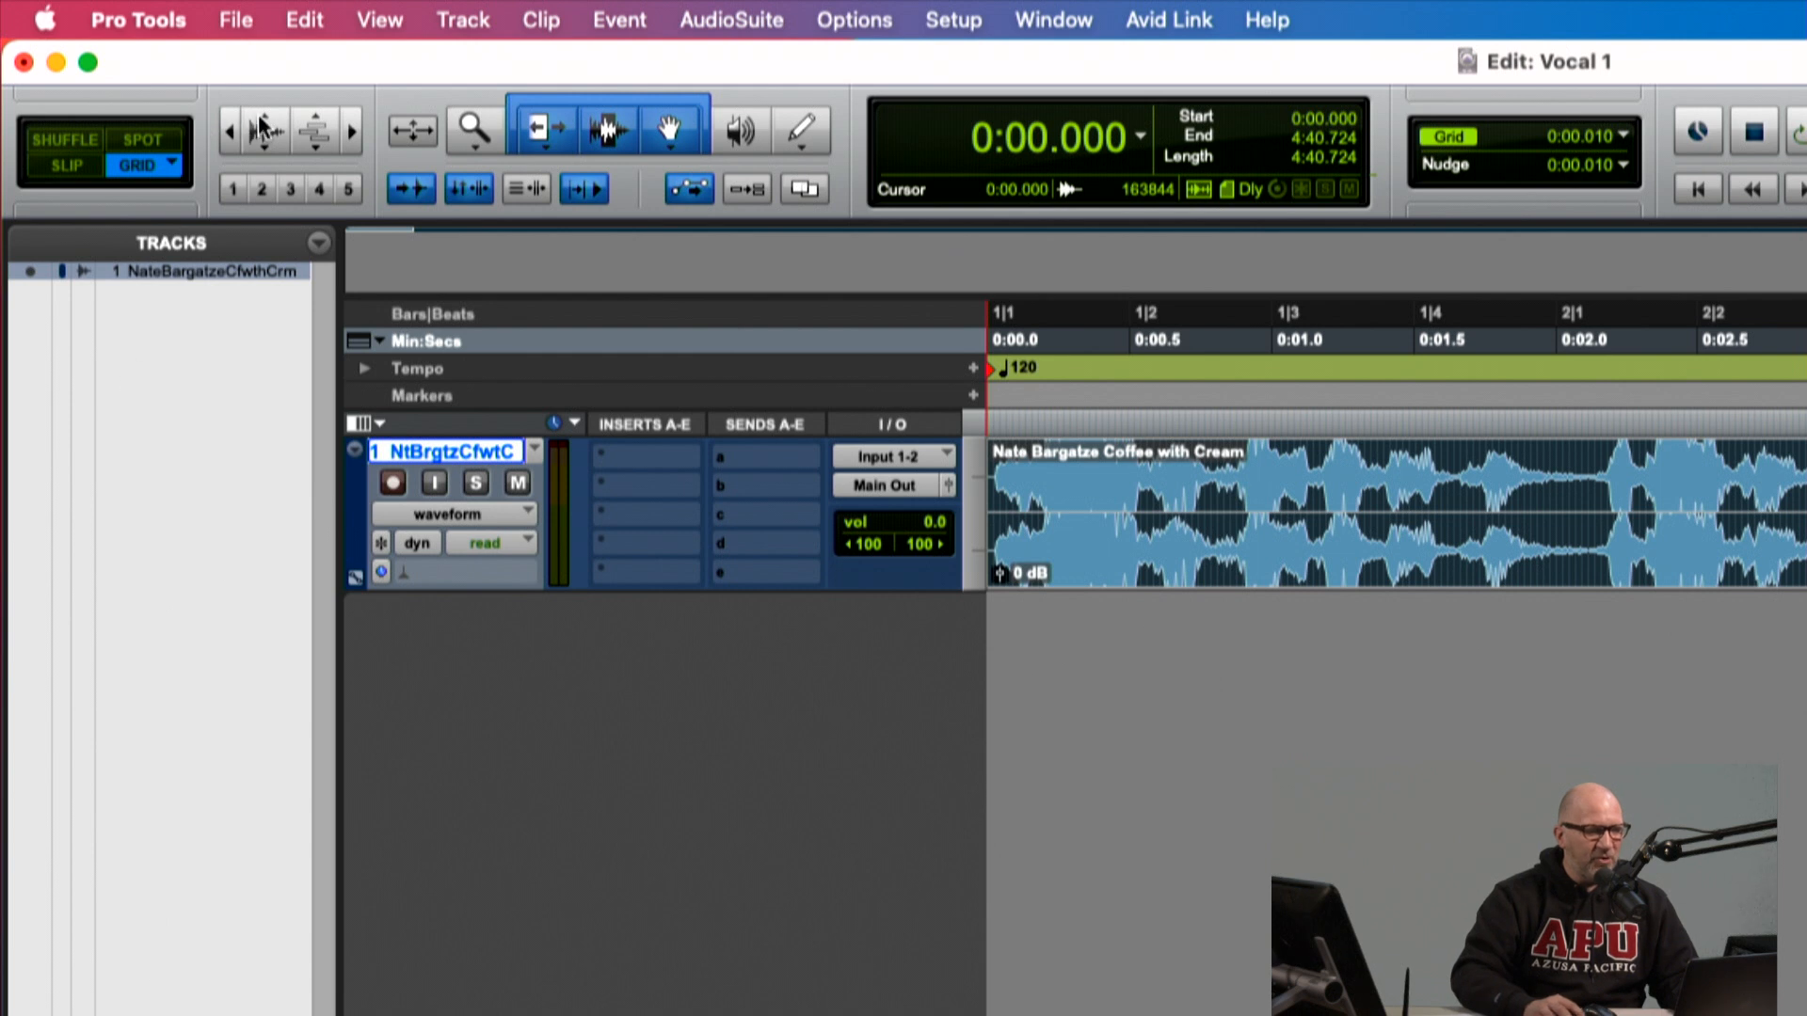
left_click(262, 144)
left_click(262, 144)
left_click(262, 144)
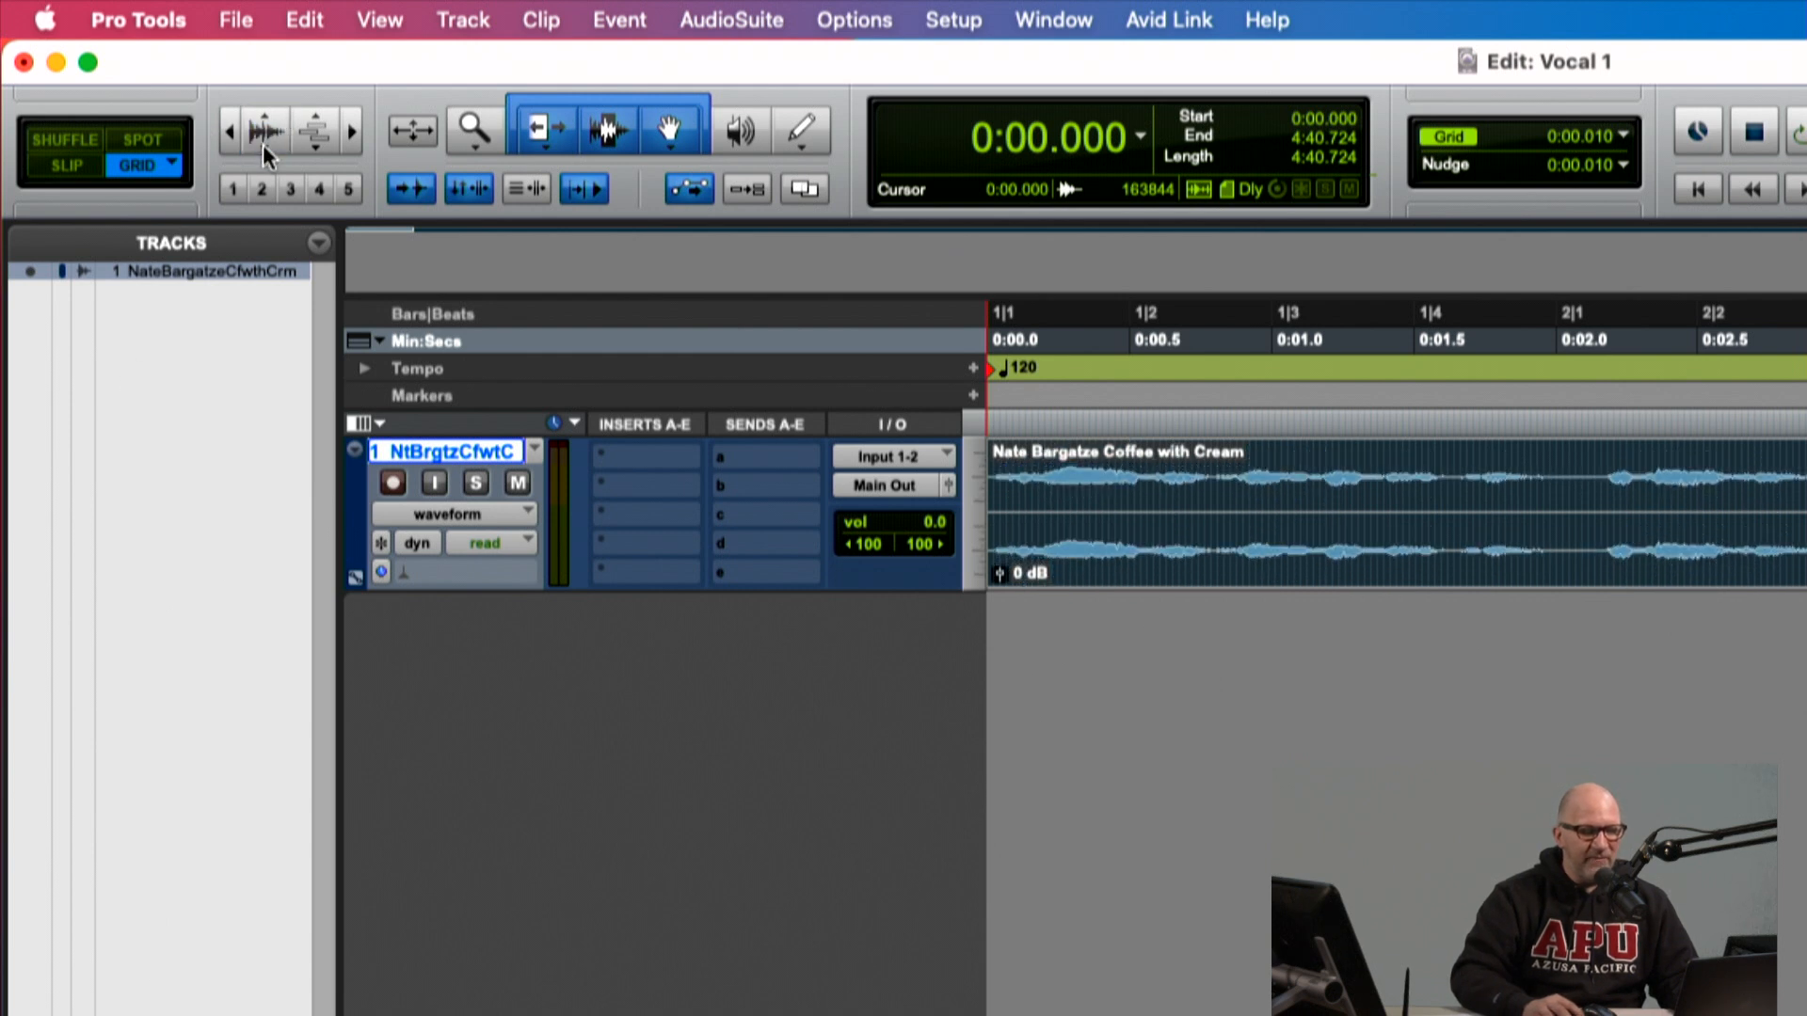
left_click(266, 129)
left_click(267, 130)
left_click(266, 130)
left_click(267, 130)
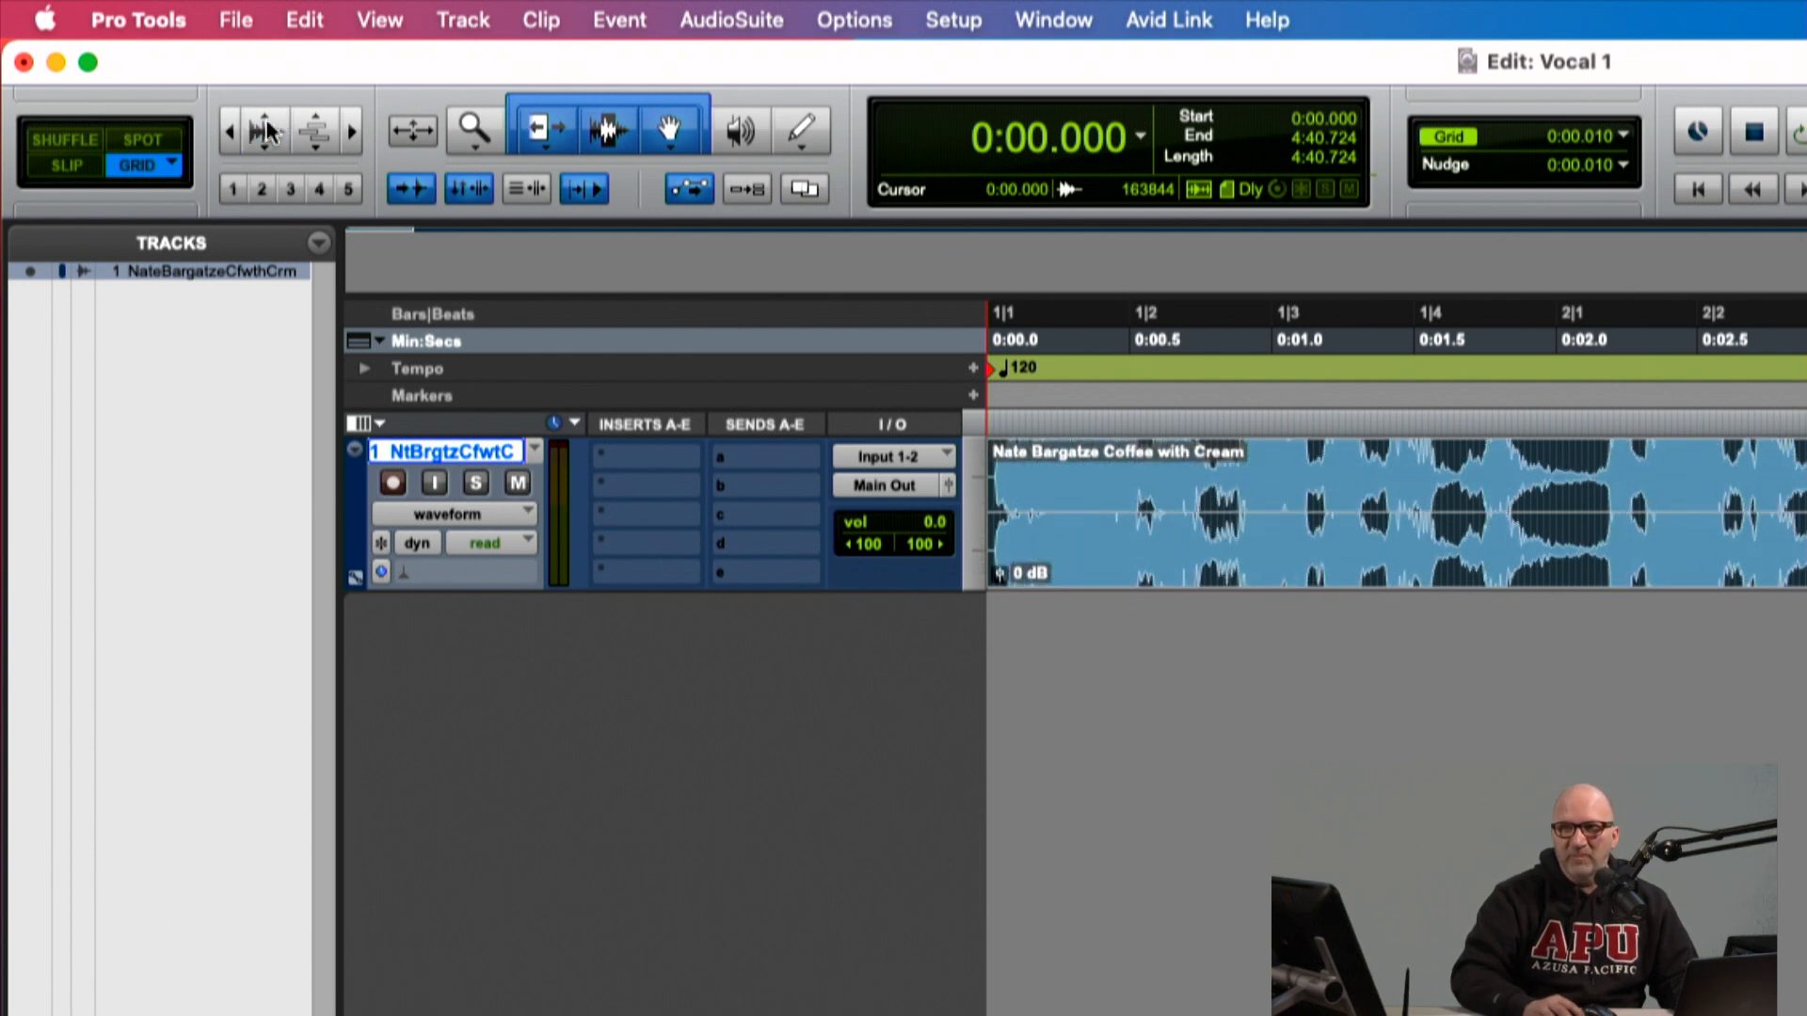
left_click(265, 145)
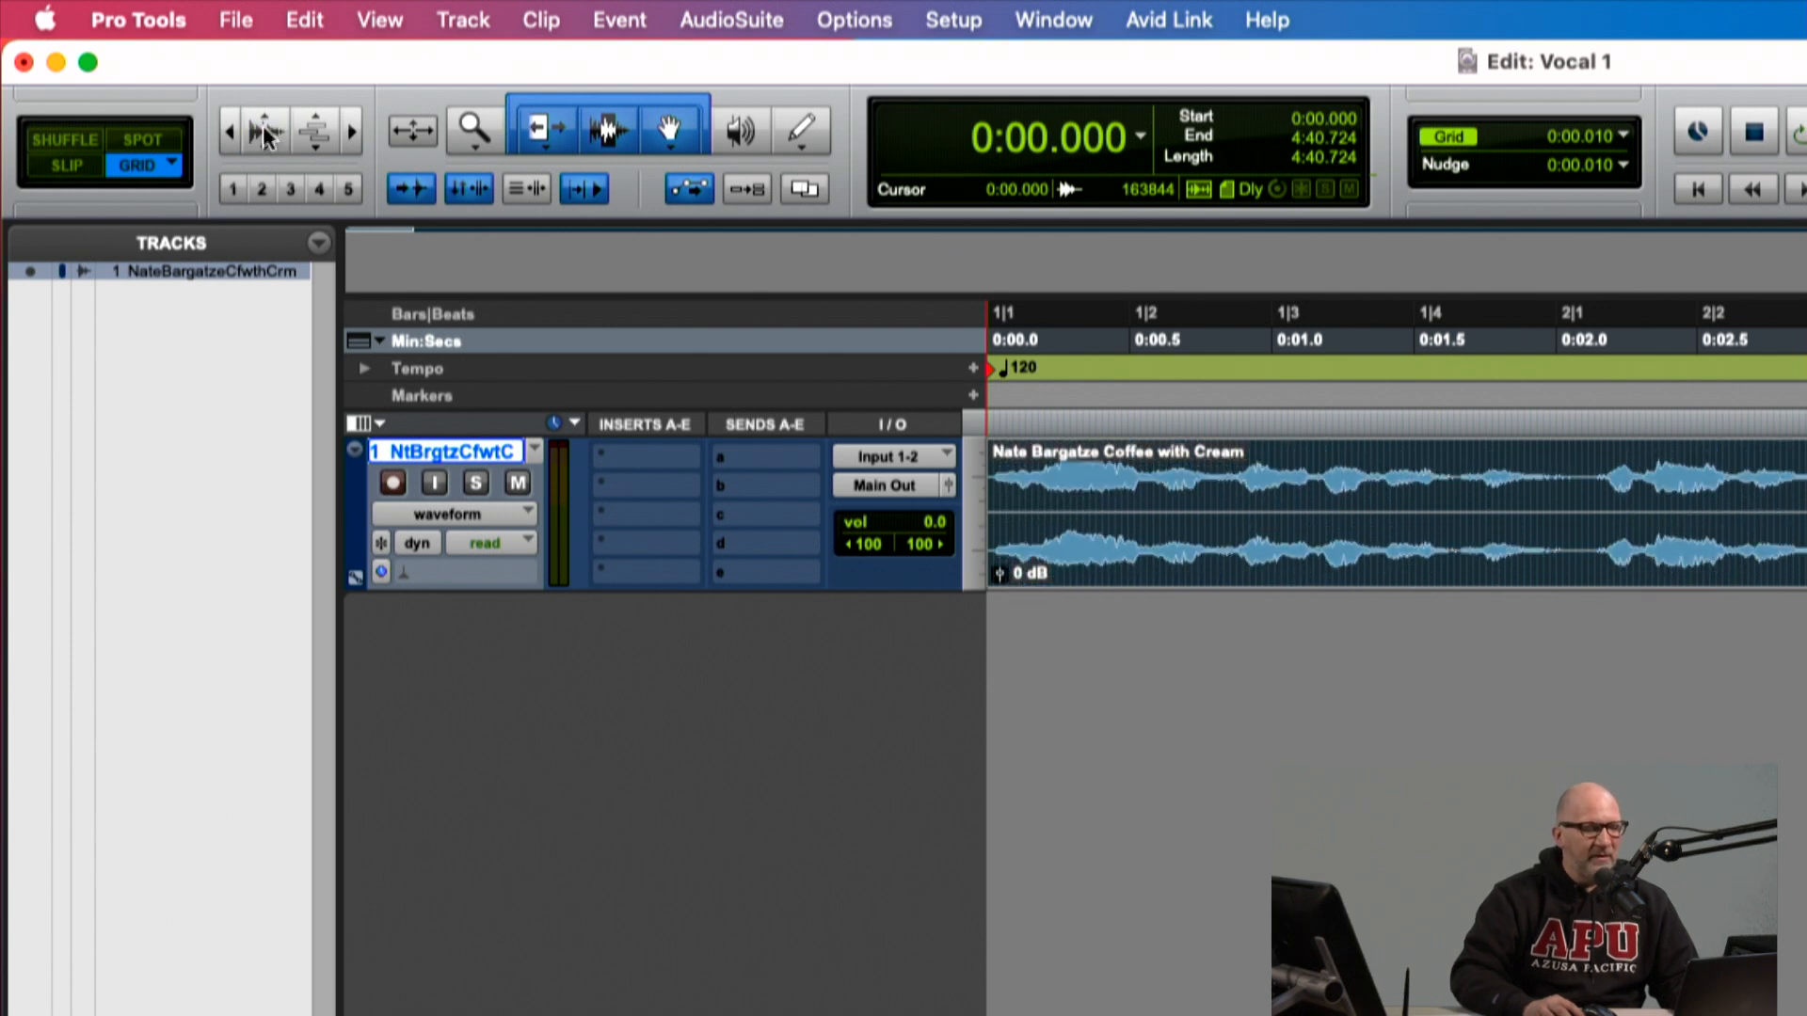
left_click(266, 125)
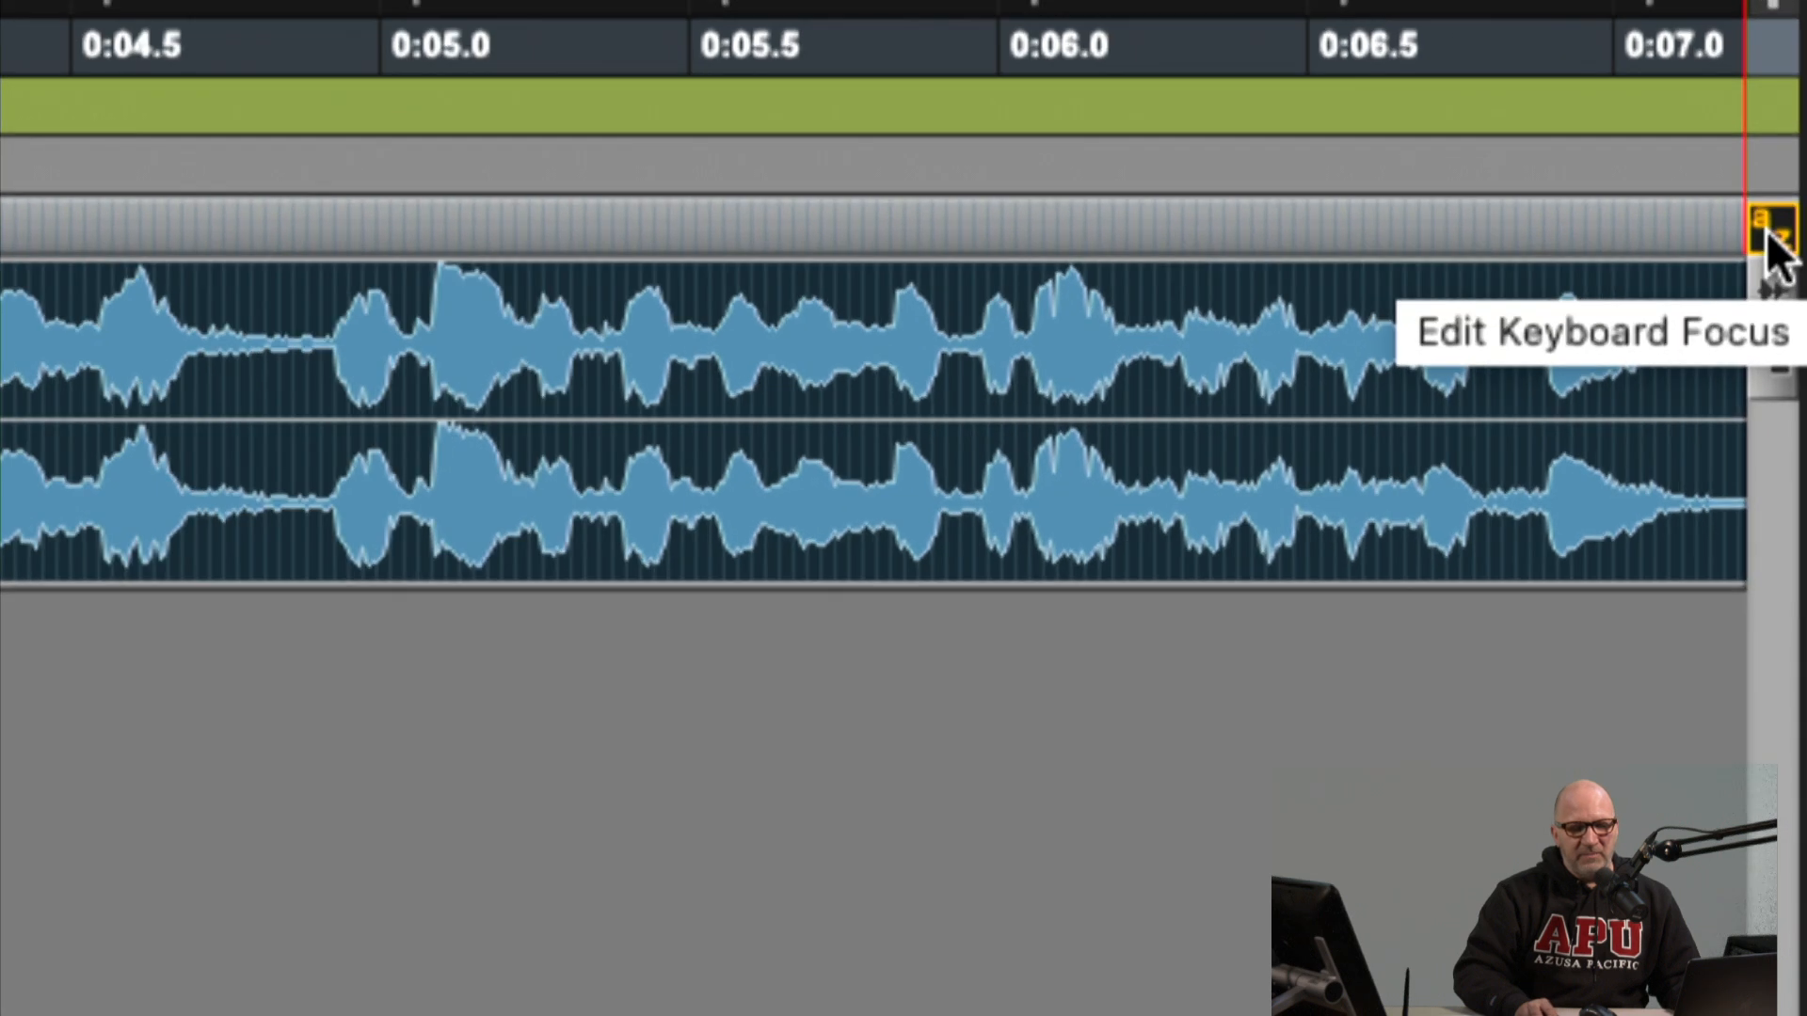
Step: Toggle the Edit Keyboard Focus off and on, and toggle the keyboard focus of the Groups list
left_click(1781, 233)
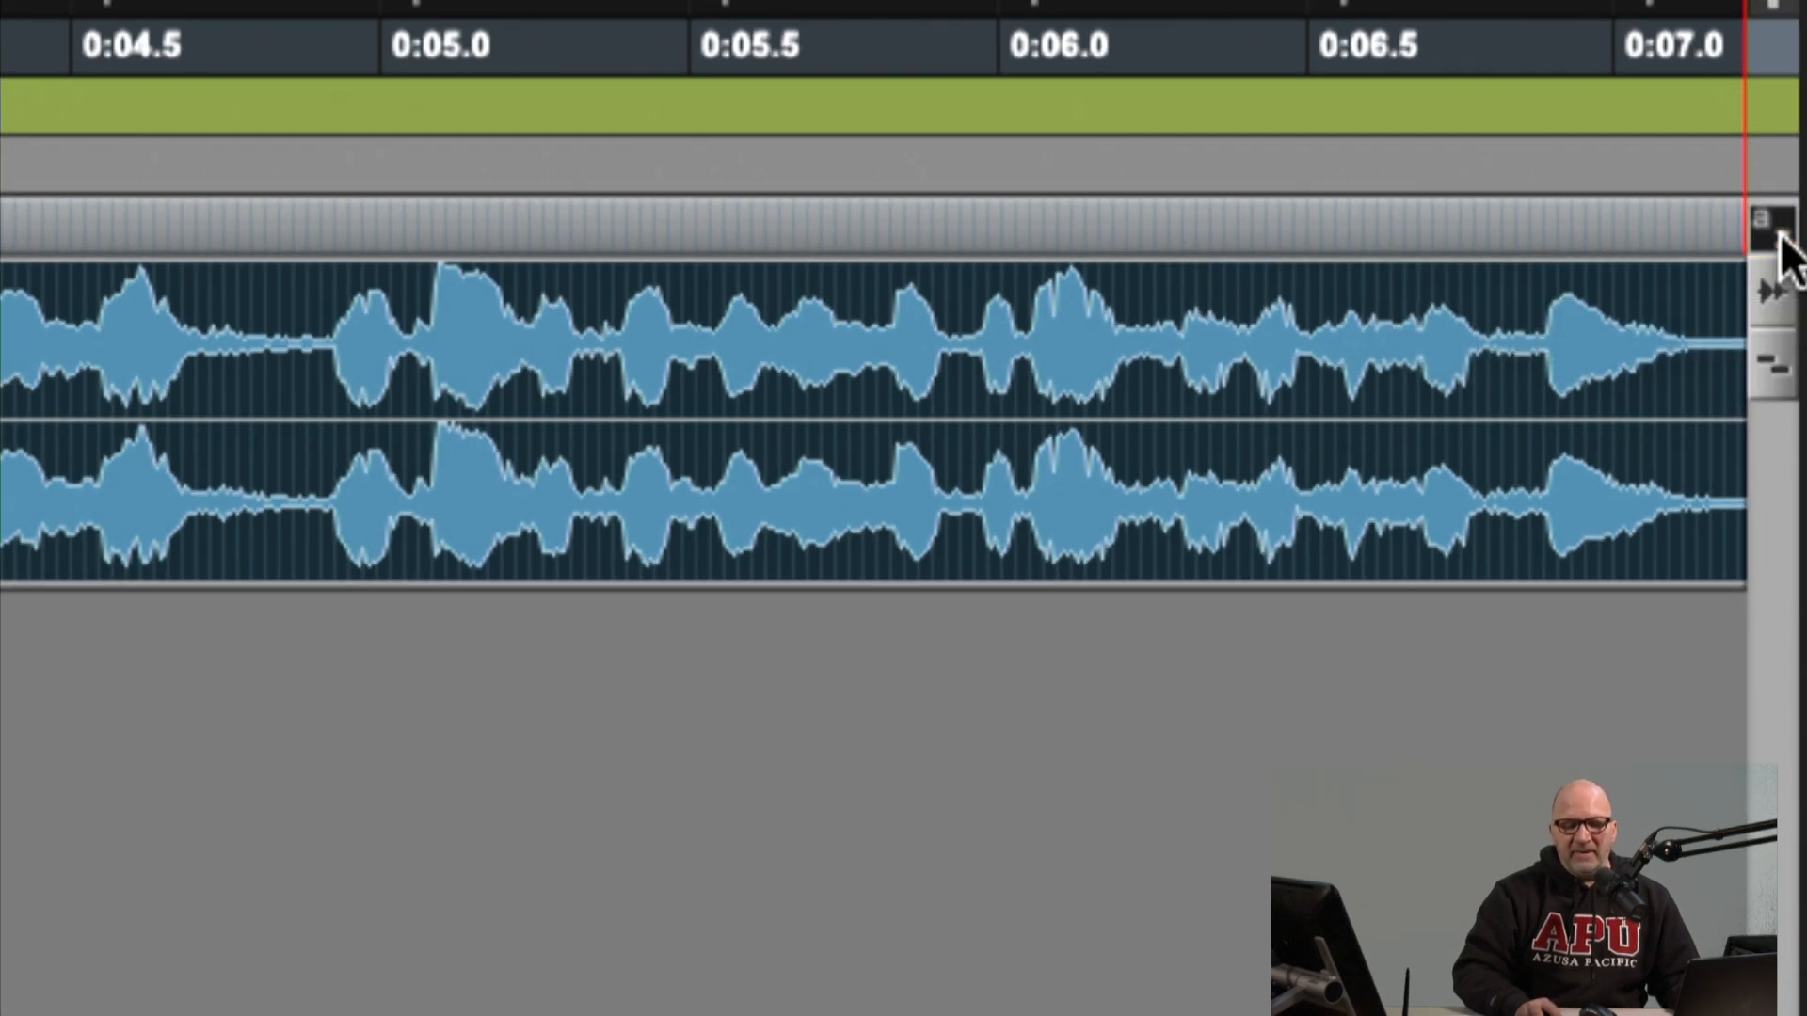
left_click(1781, 233)
left_click(1781, 233)
left_click(1782, 234)
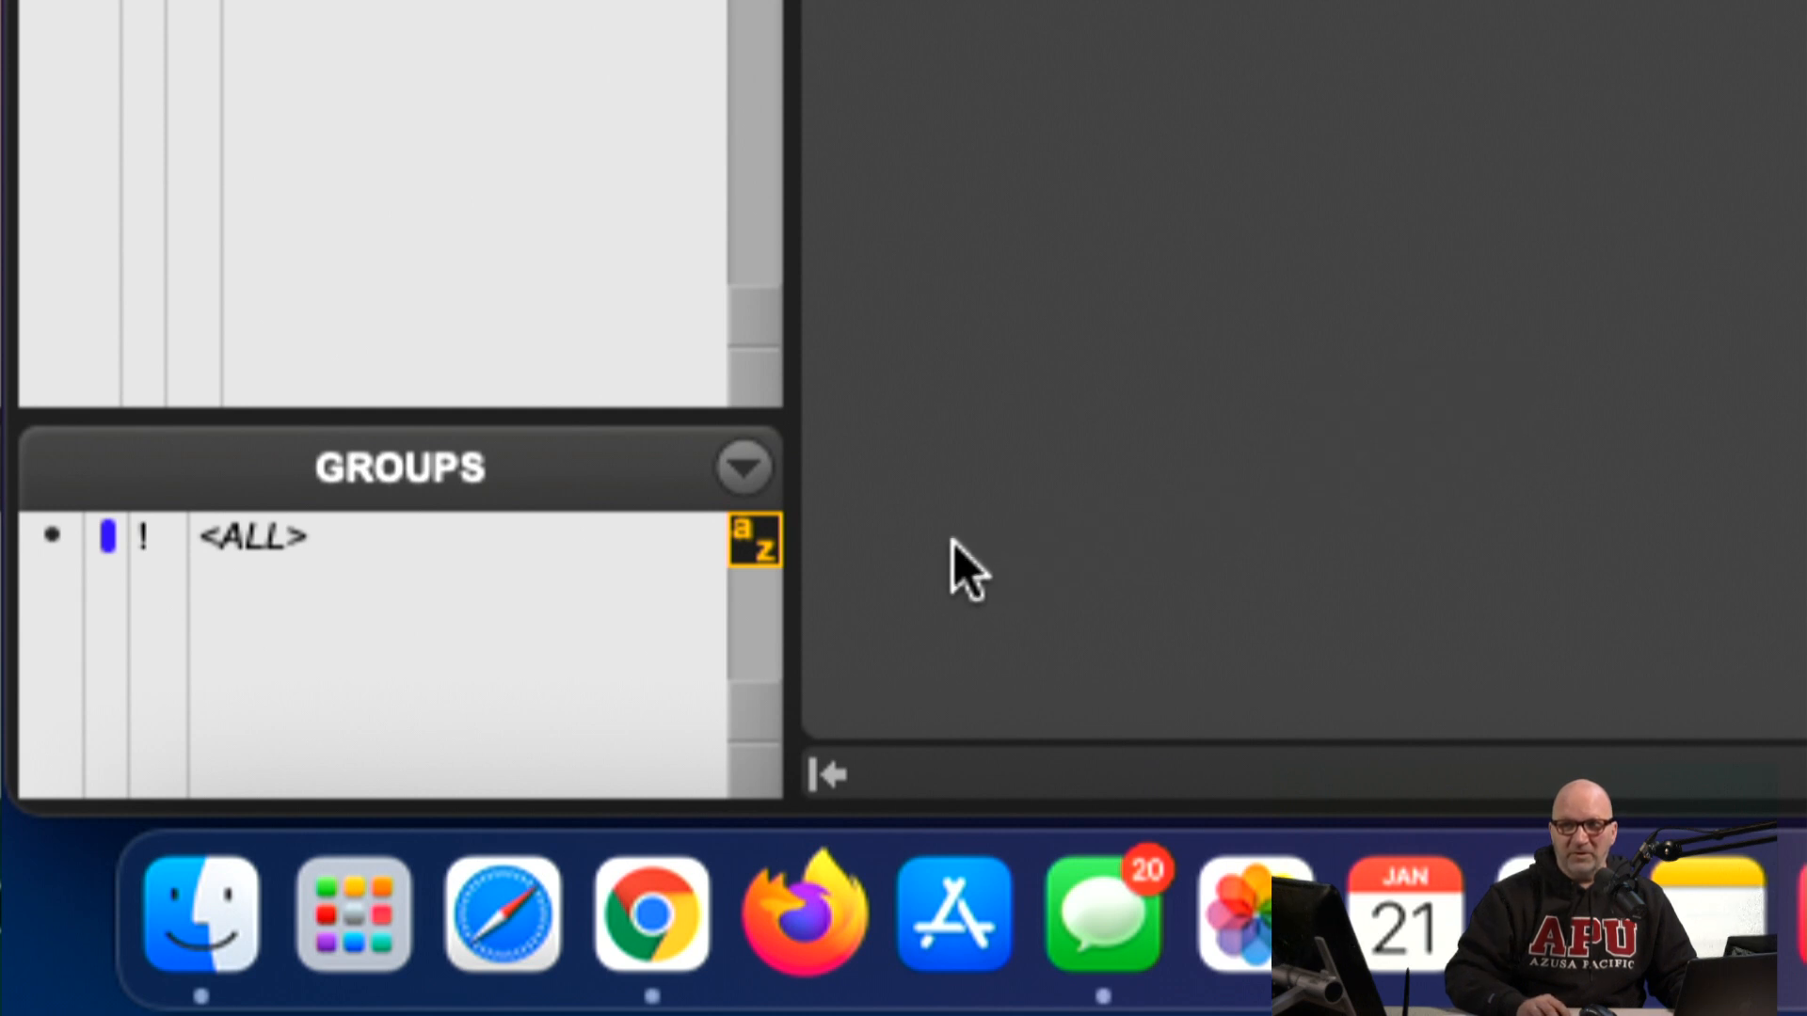
left_click(772, 535)
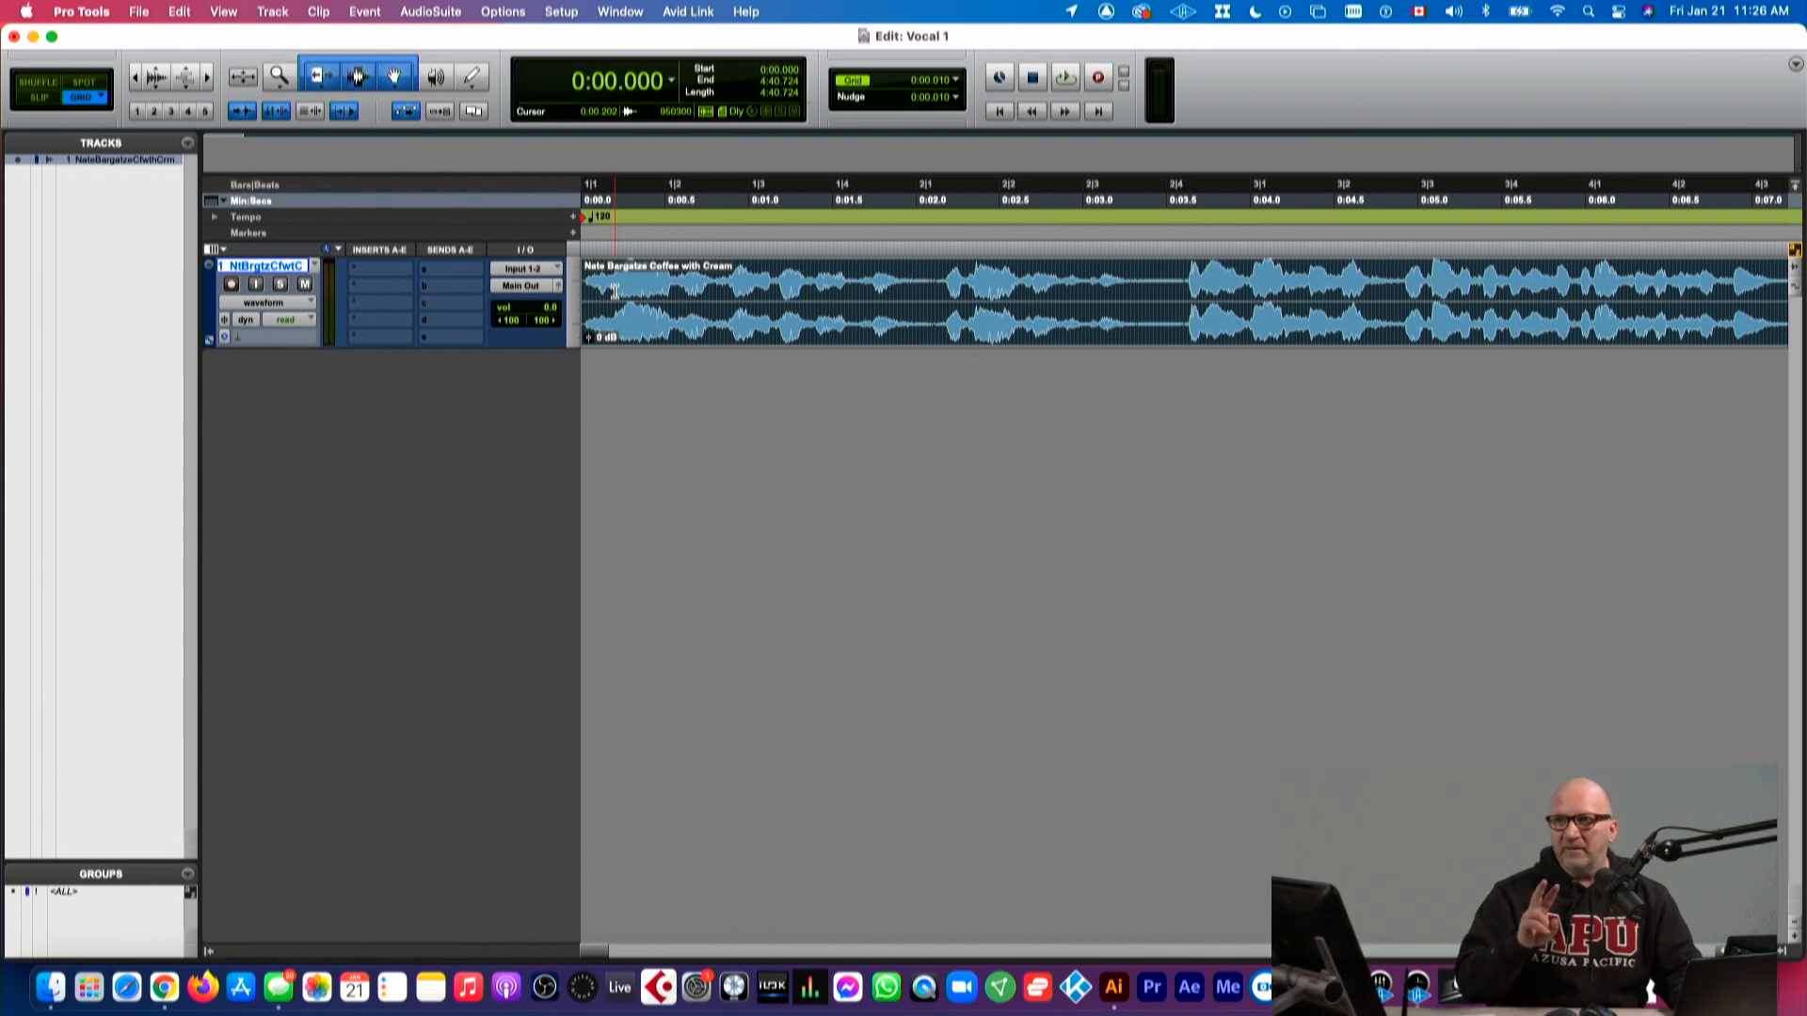
Step: Zoom the timeline horizontally in and out with the keyboard focus commands to view the waveform at different scales
key("t")
key("t")
key("t")
key("t")
key("t")
key("r")
key("r")
key("r")
key("r")
key("r")
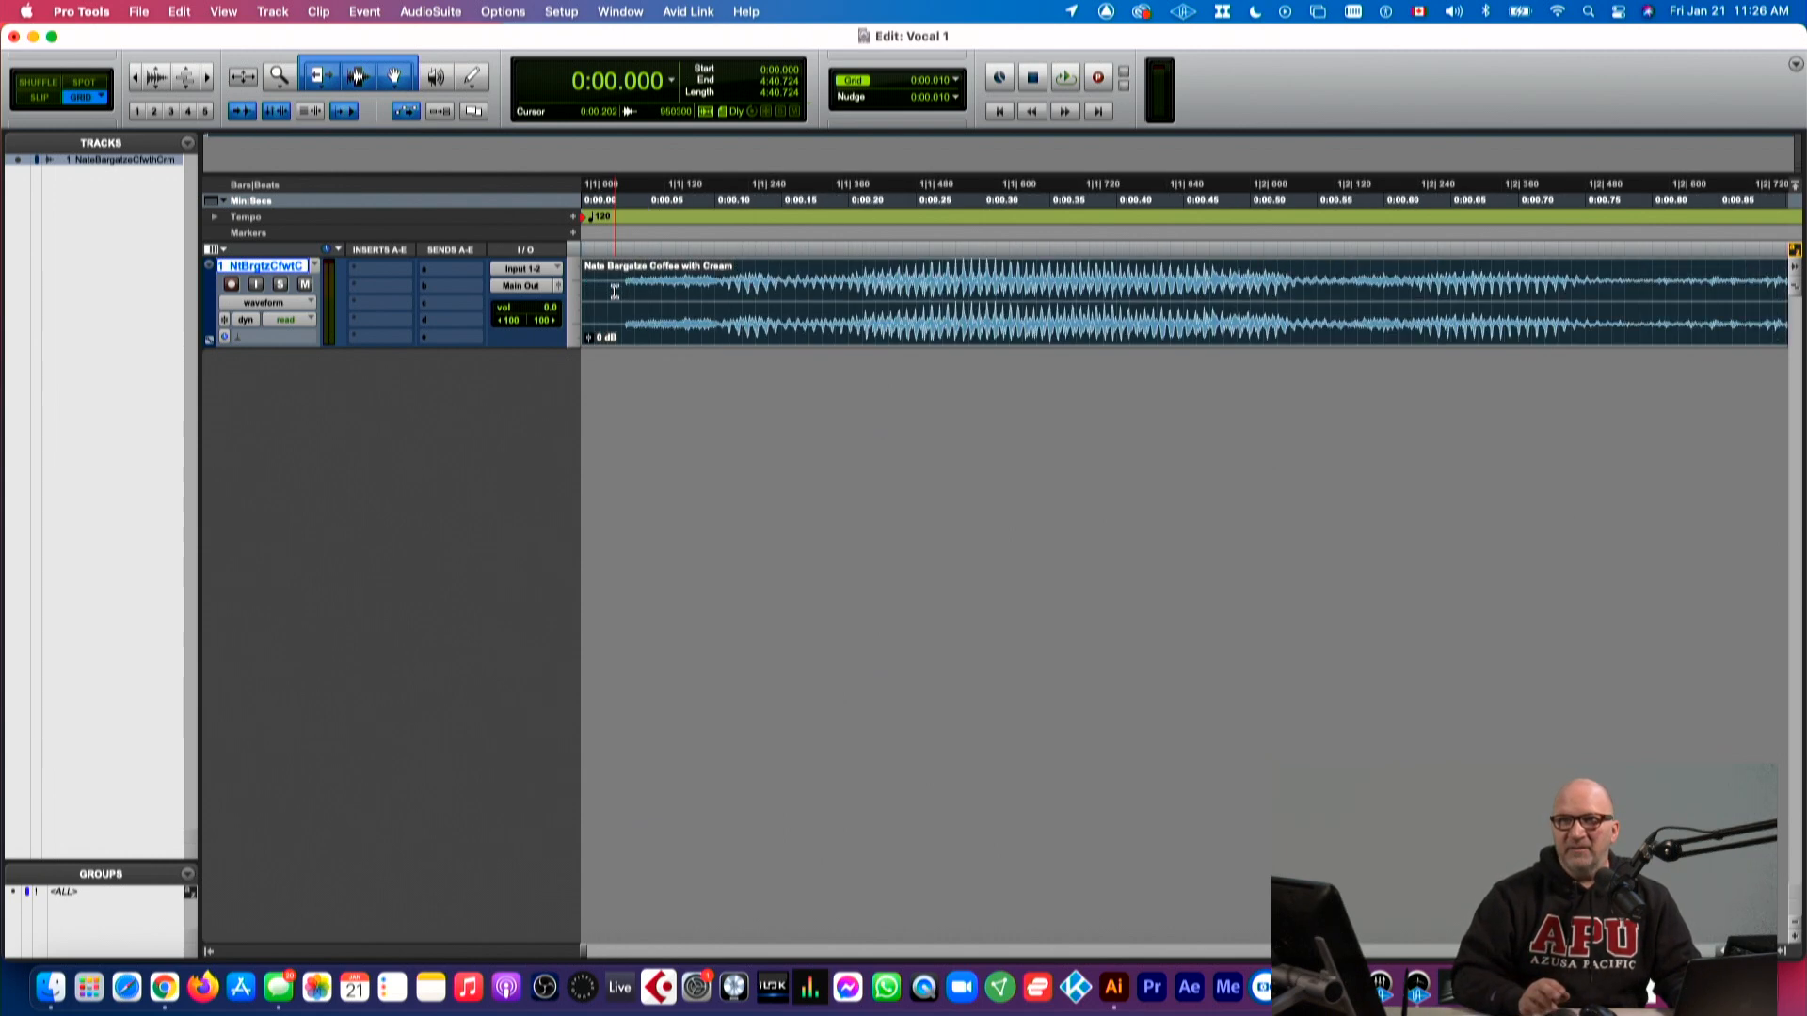
key("t")
key("t")
key("t")
key("t")
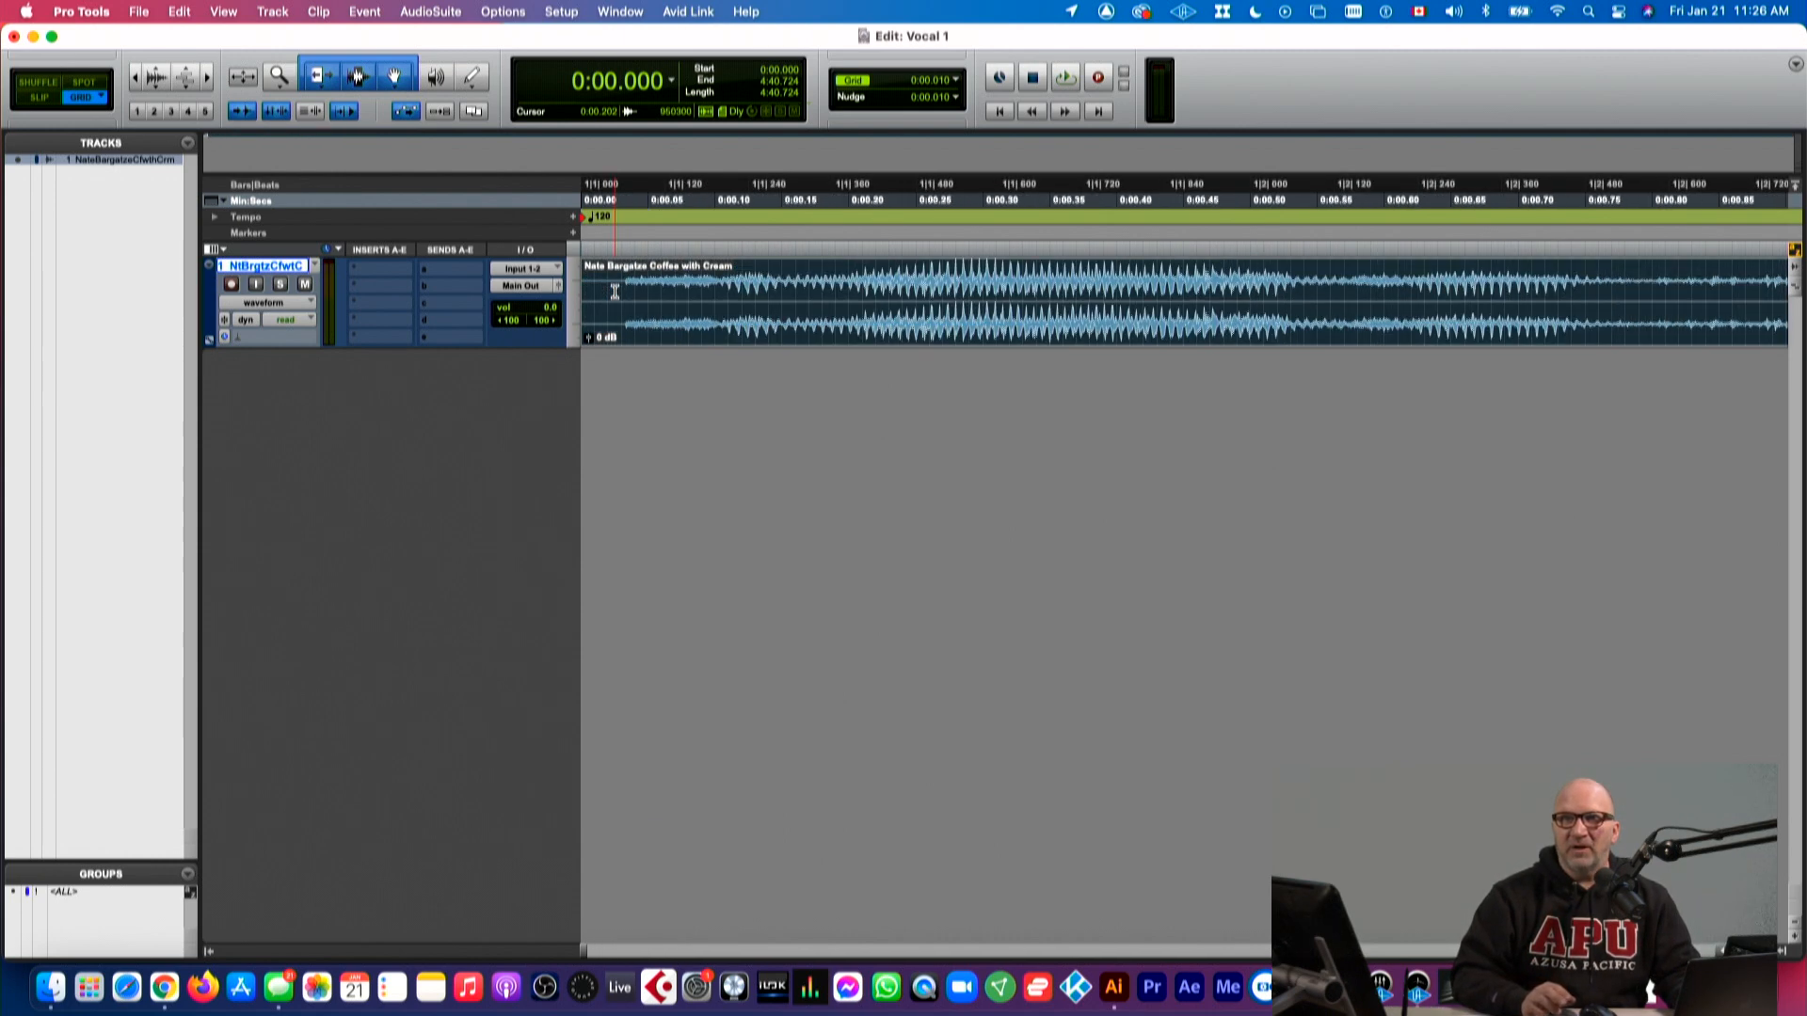
key("r")
key("r")
key("r")
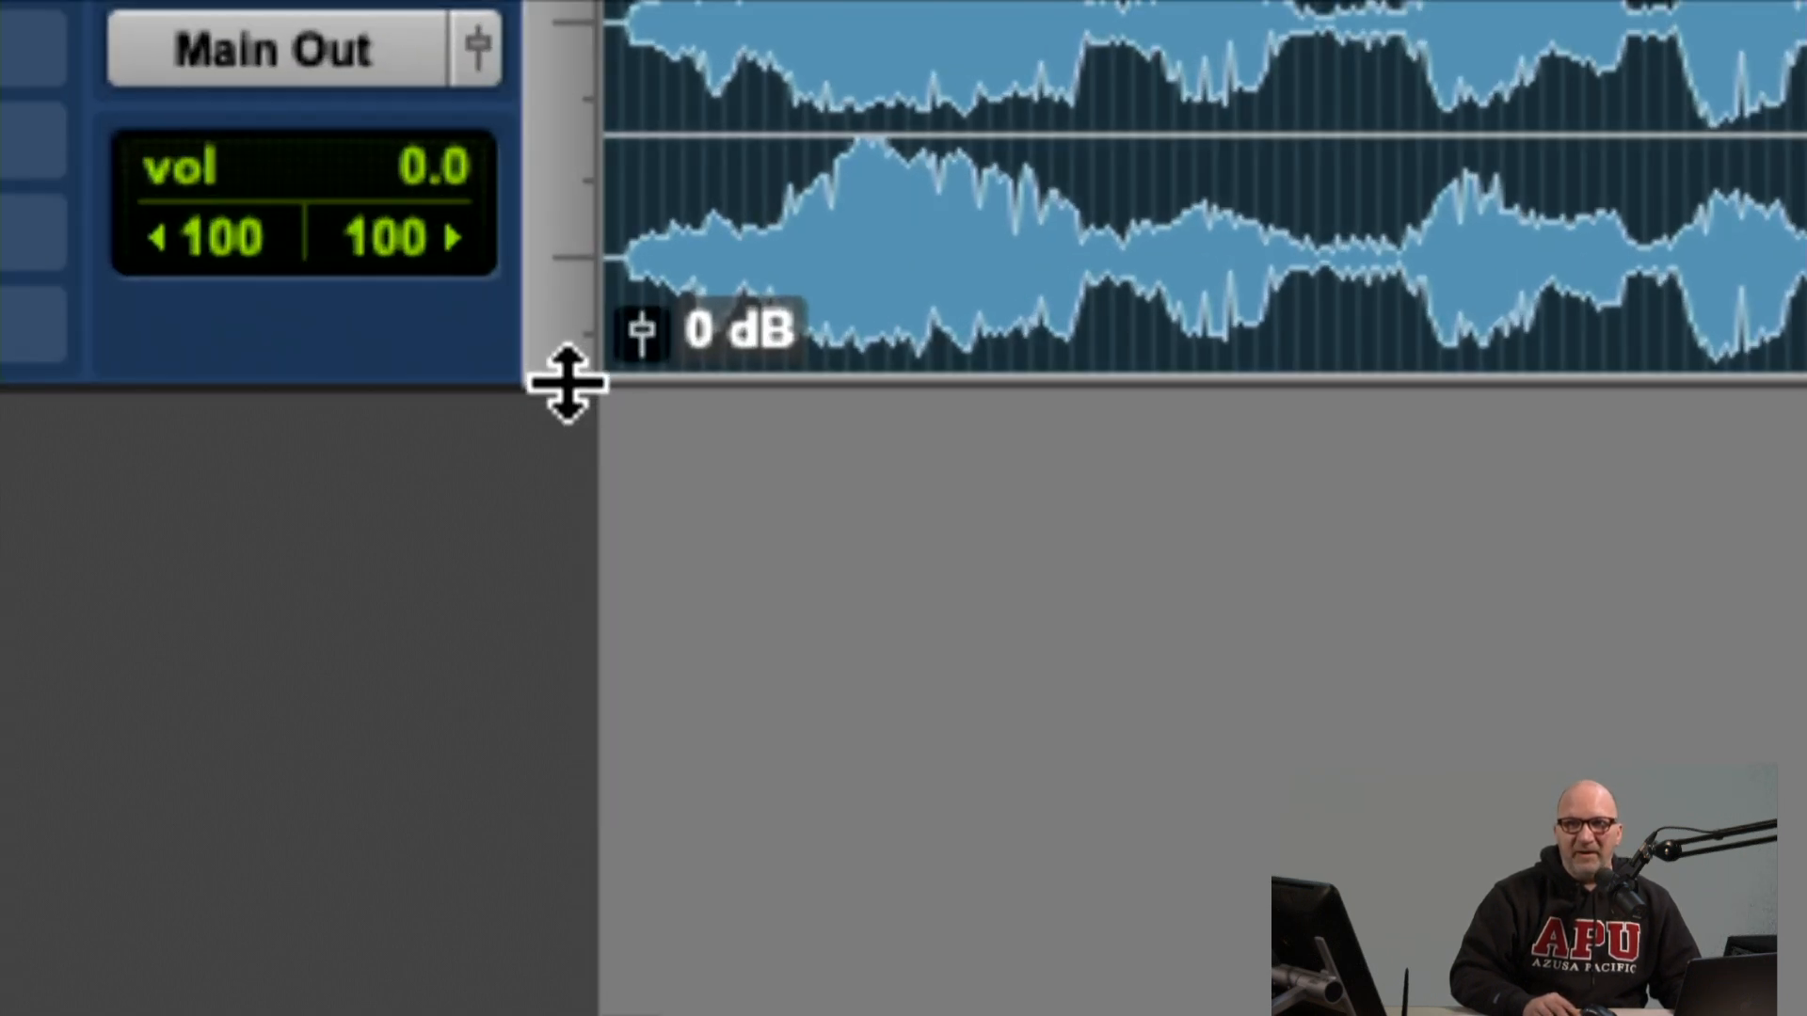
Step: Increase the audio track's height in stages, choosing large and finally jumbo
left_click_drag(564, 381, 558, 439)
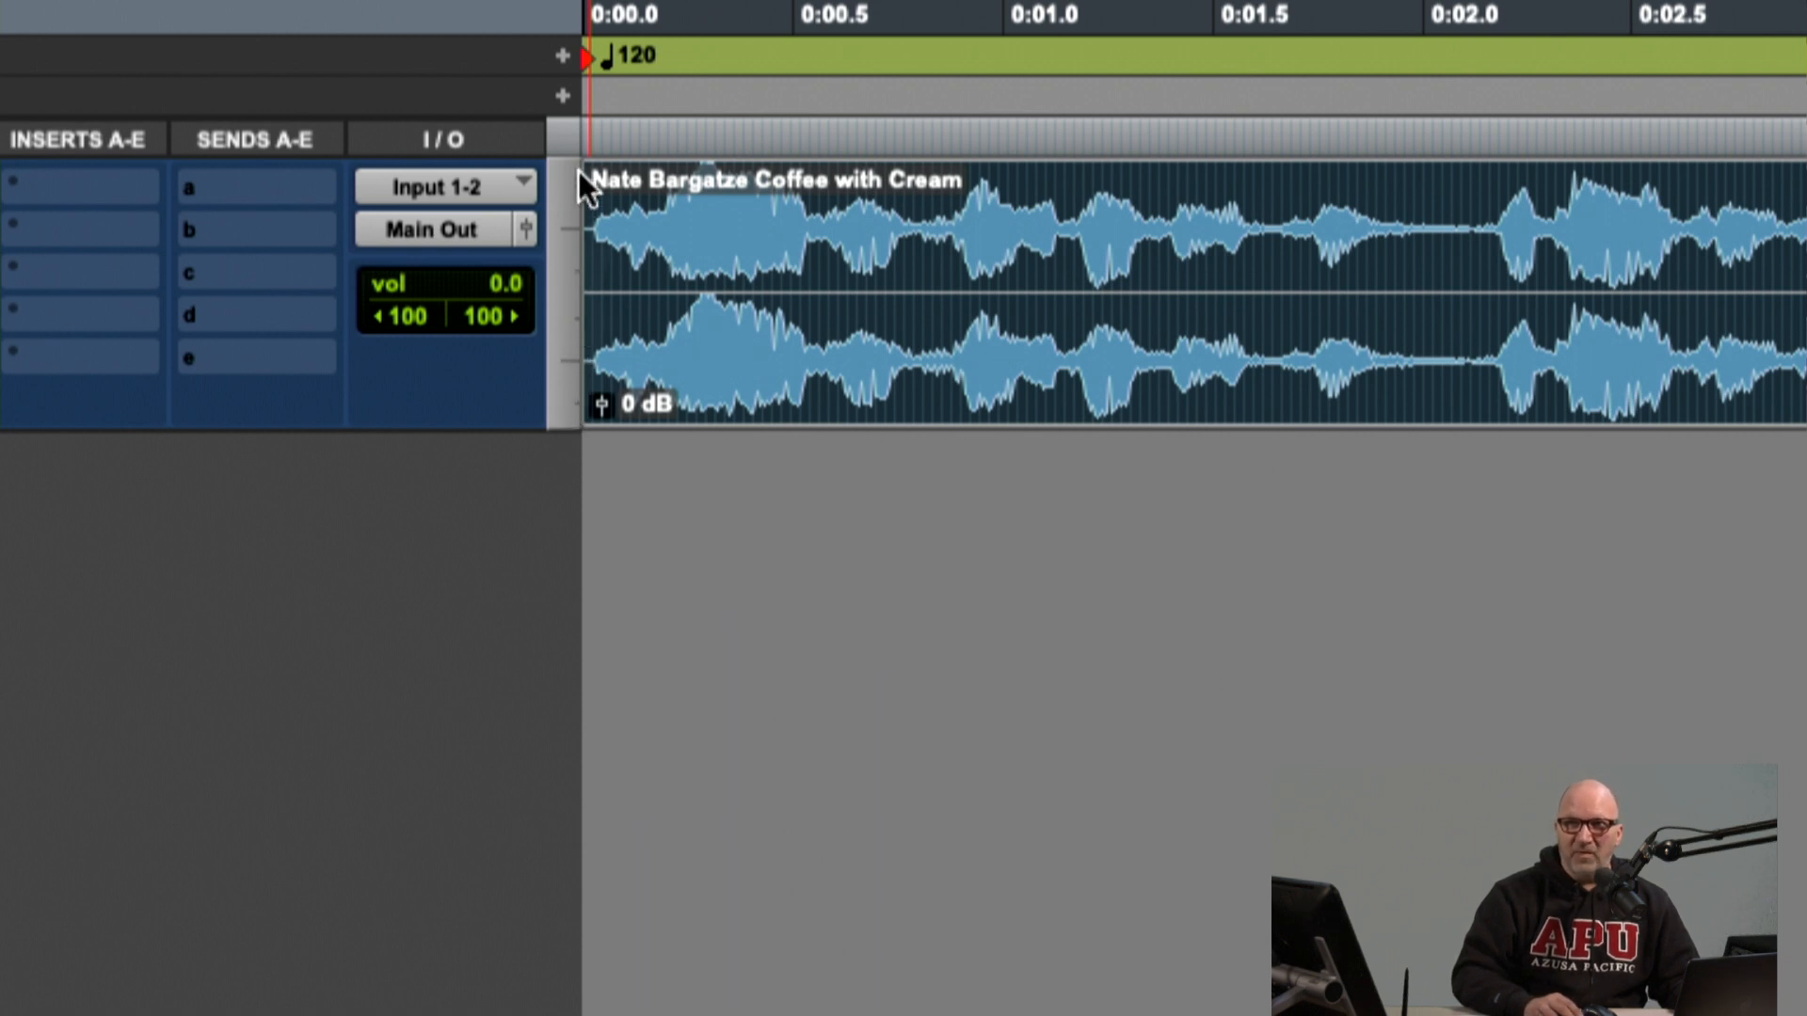
left_click(568, 290)
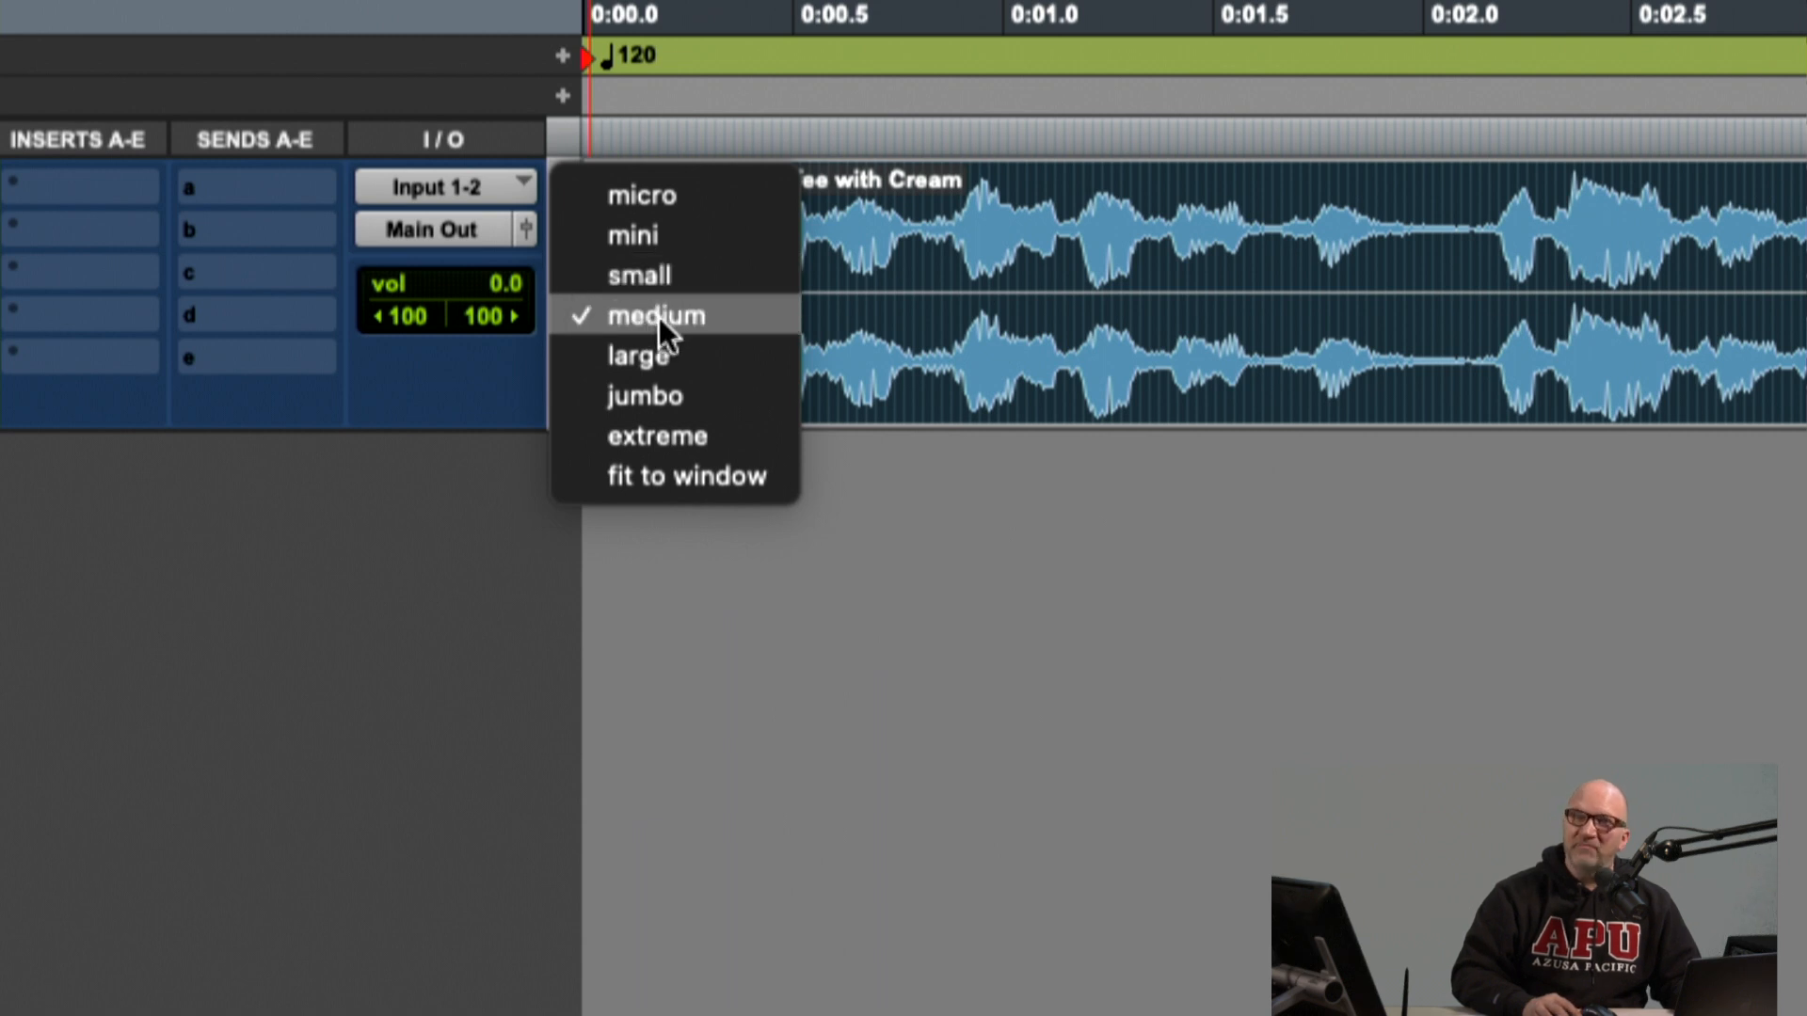
left_click(672, 355)
left_click(556, 445)
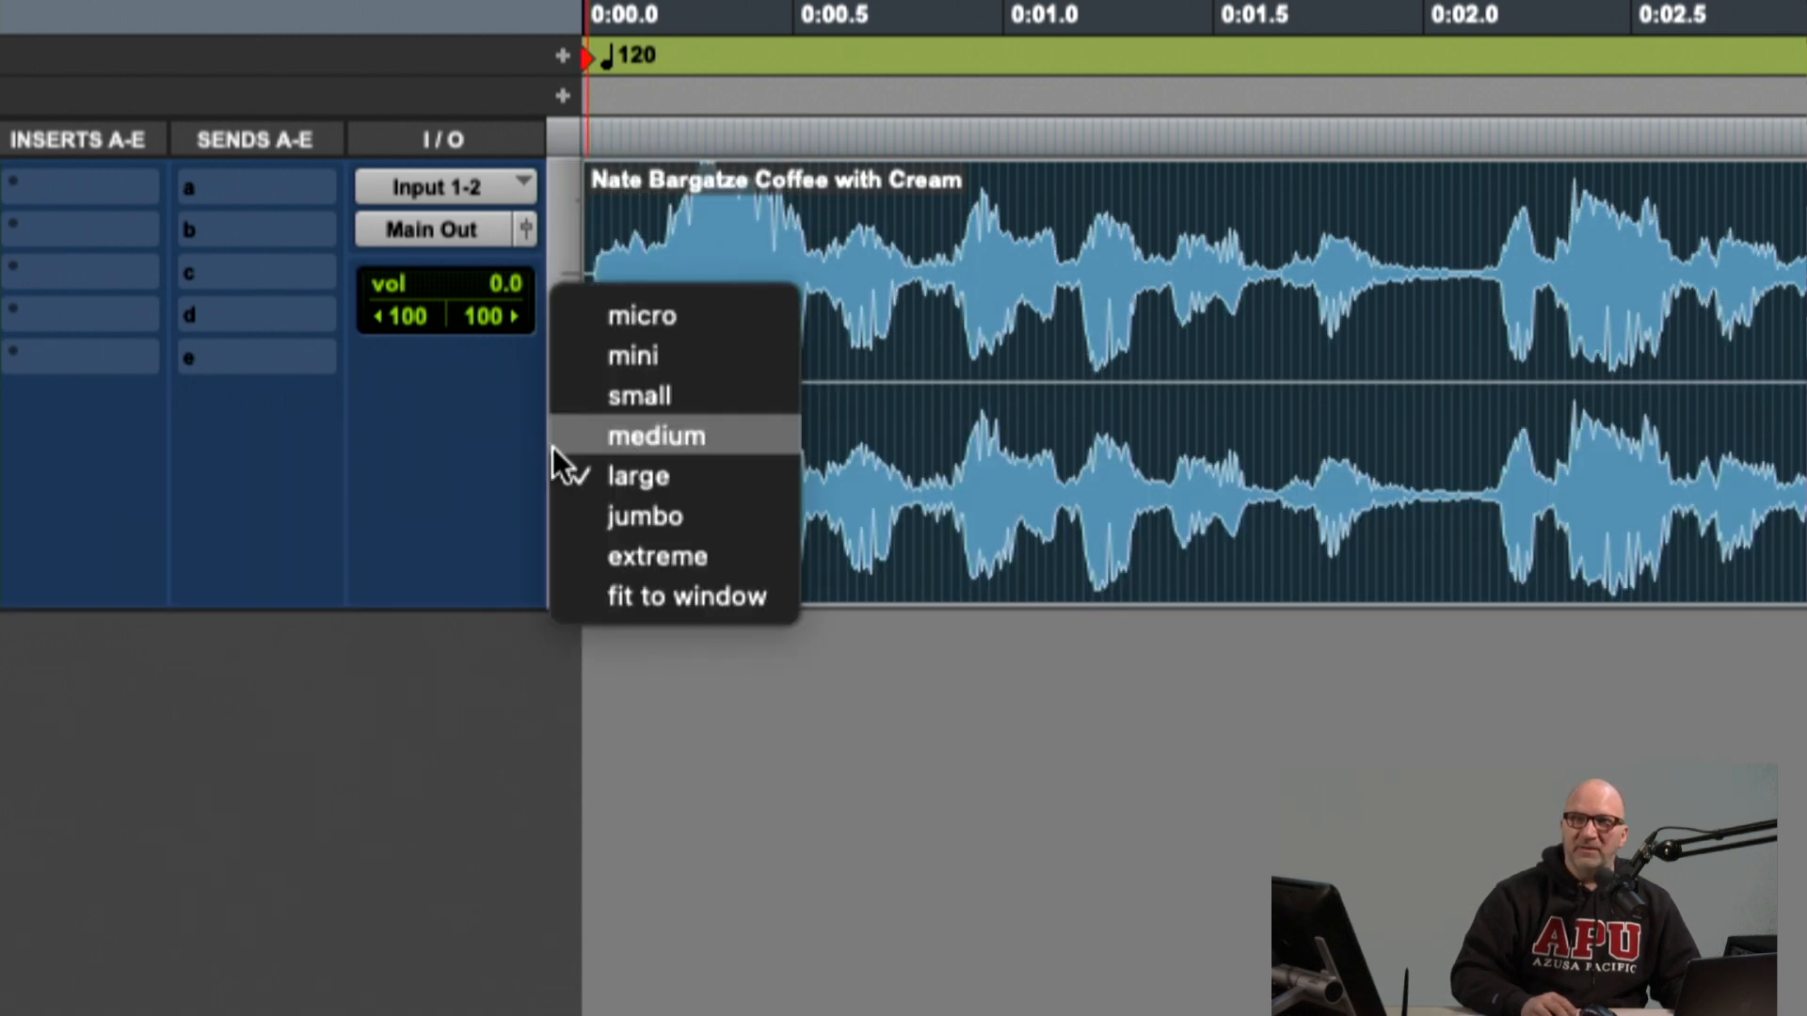
left_click(604, 505)
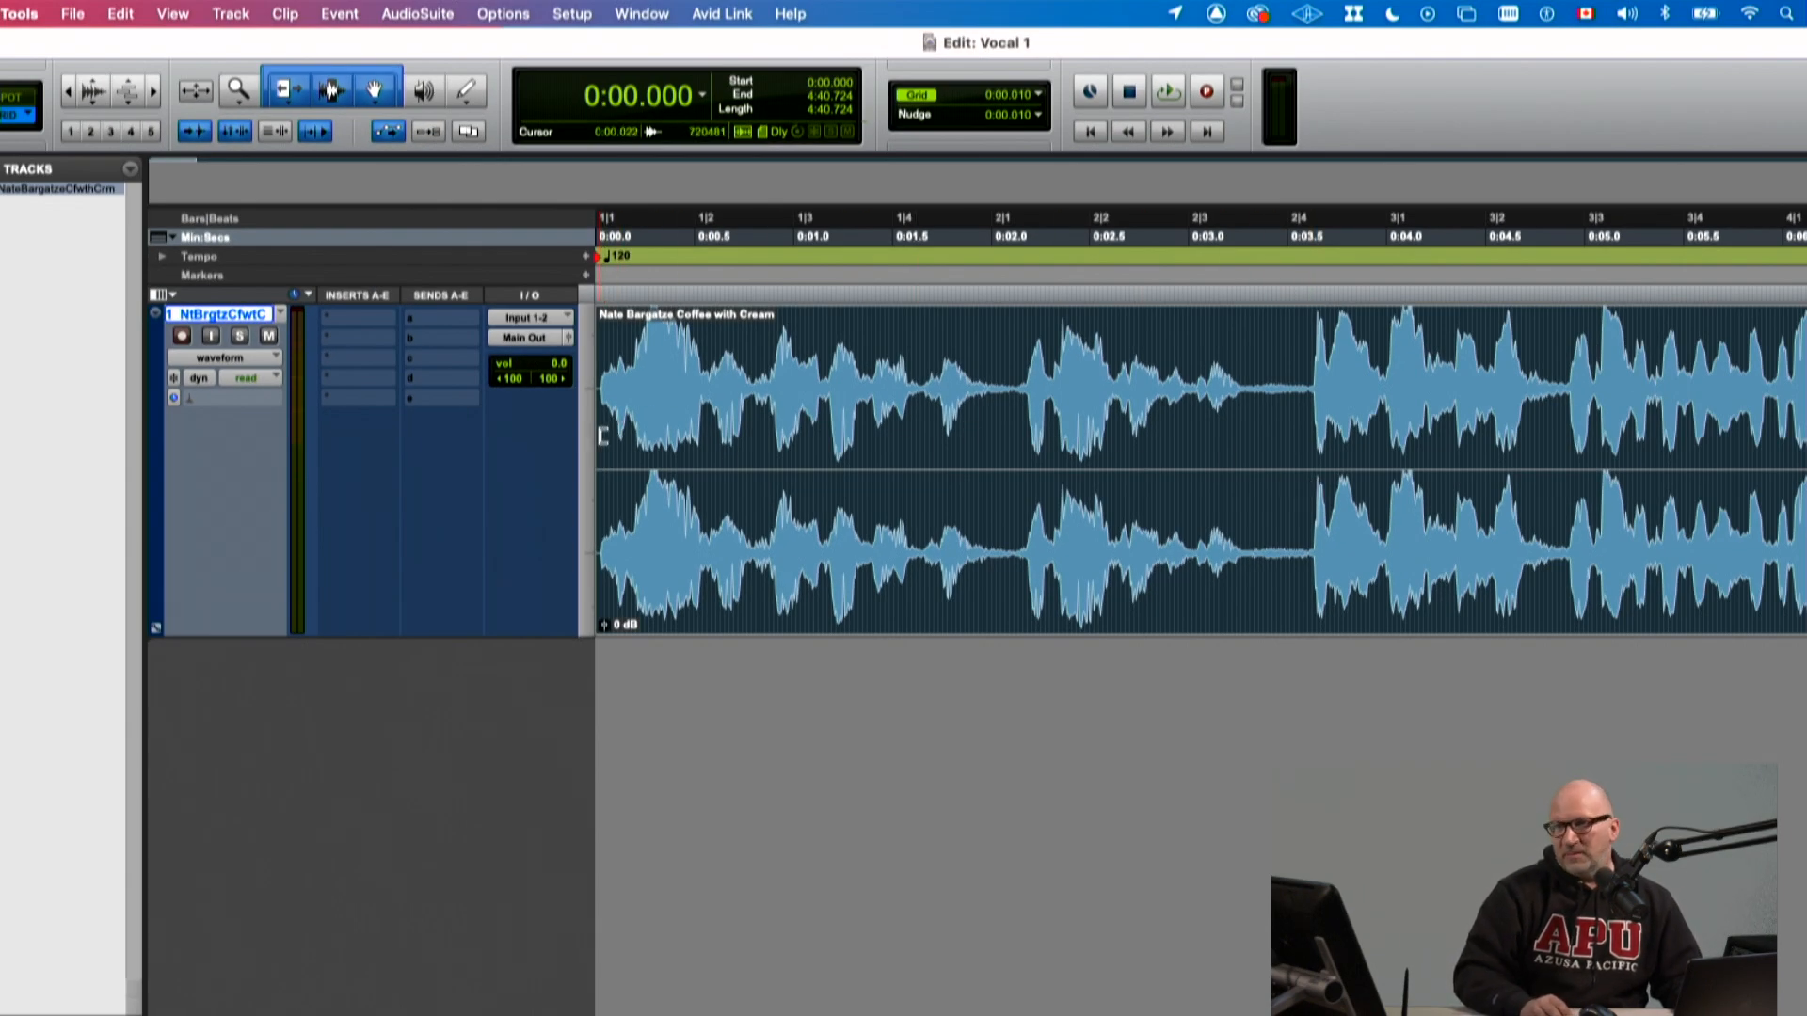
Step: Zoom into successively smaller sections of the clip with the Zoomer tool, and zoom back out to a wider view
left_click(239, 91)
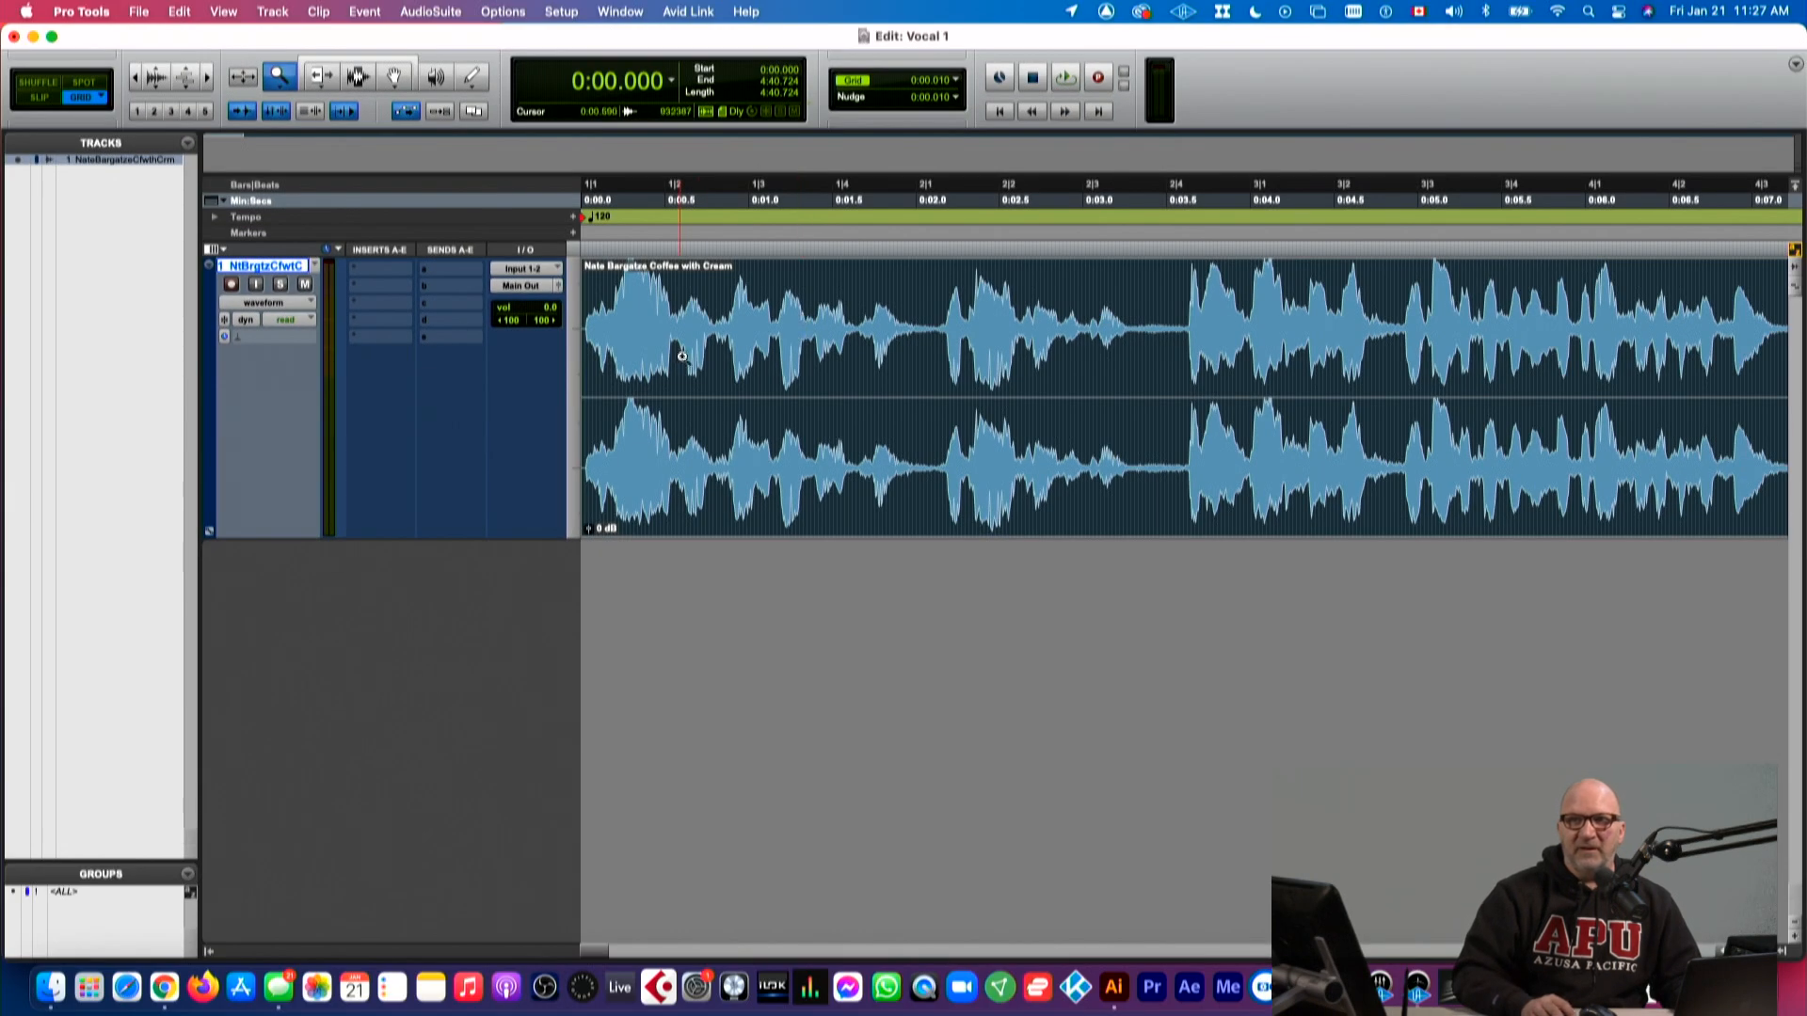
left_click_drag(726, 348, 1130, 349)
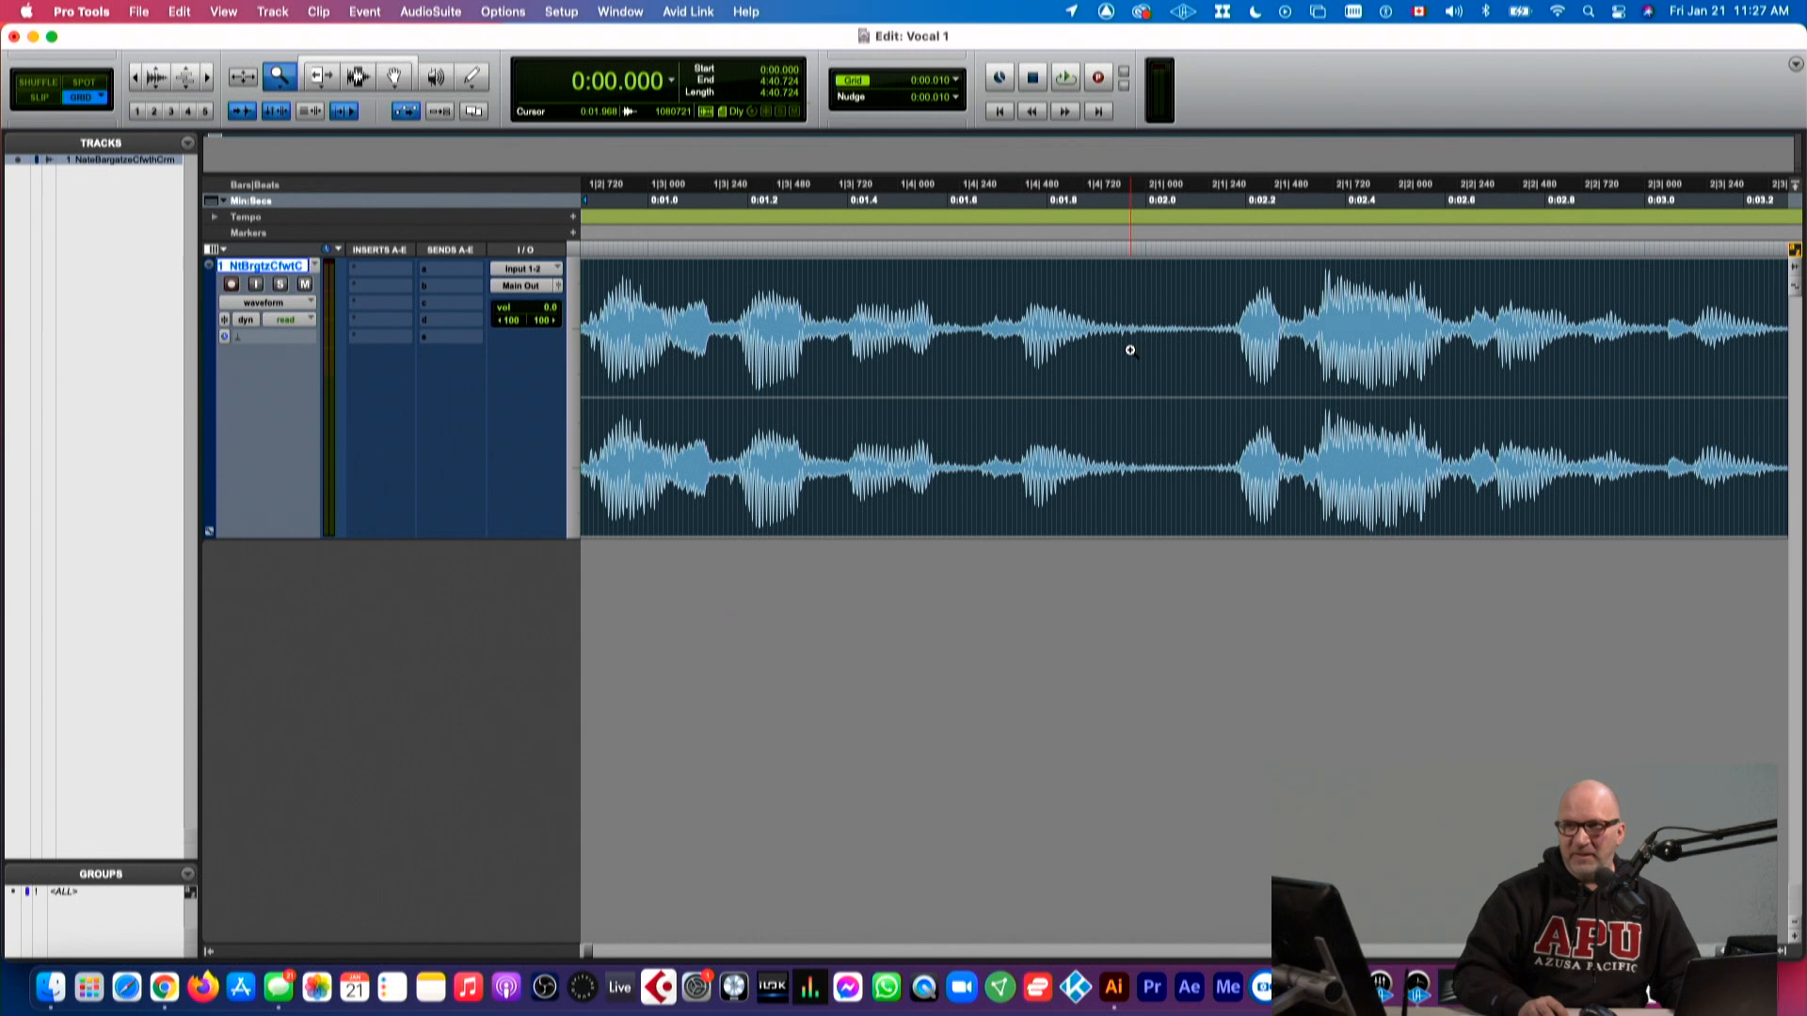
left_click_drag(951, 362, 1223, 367)
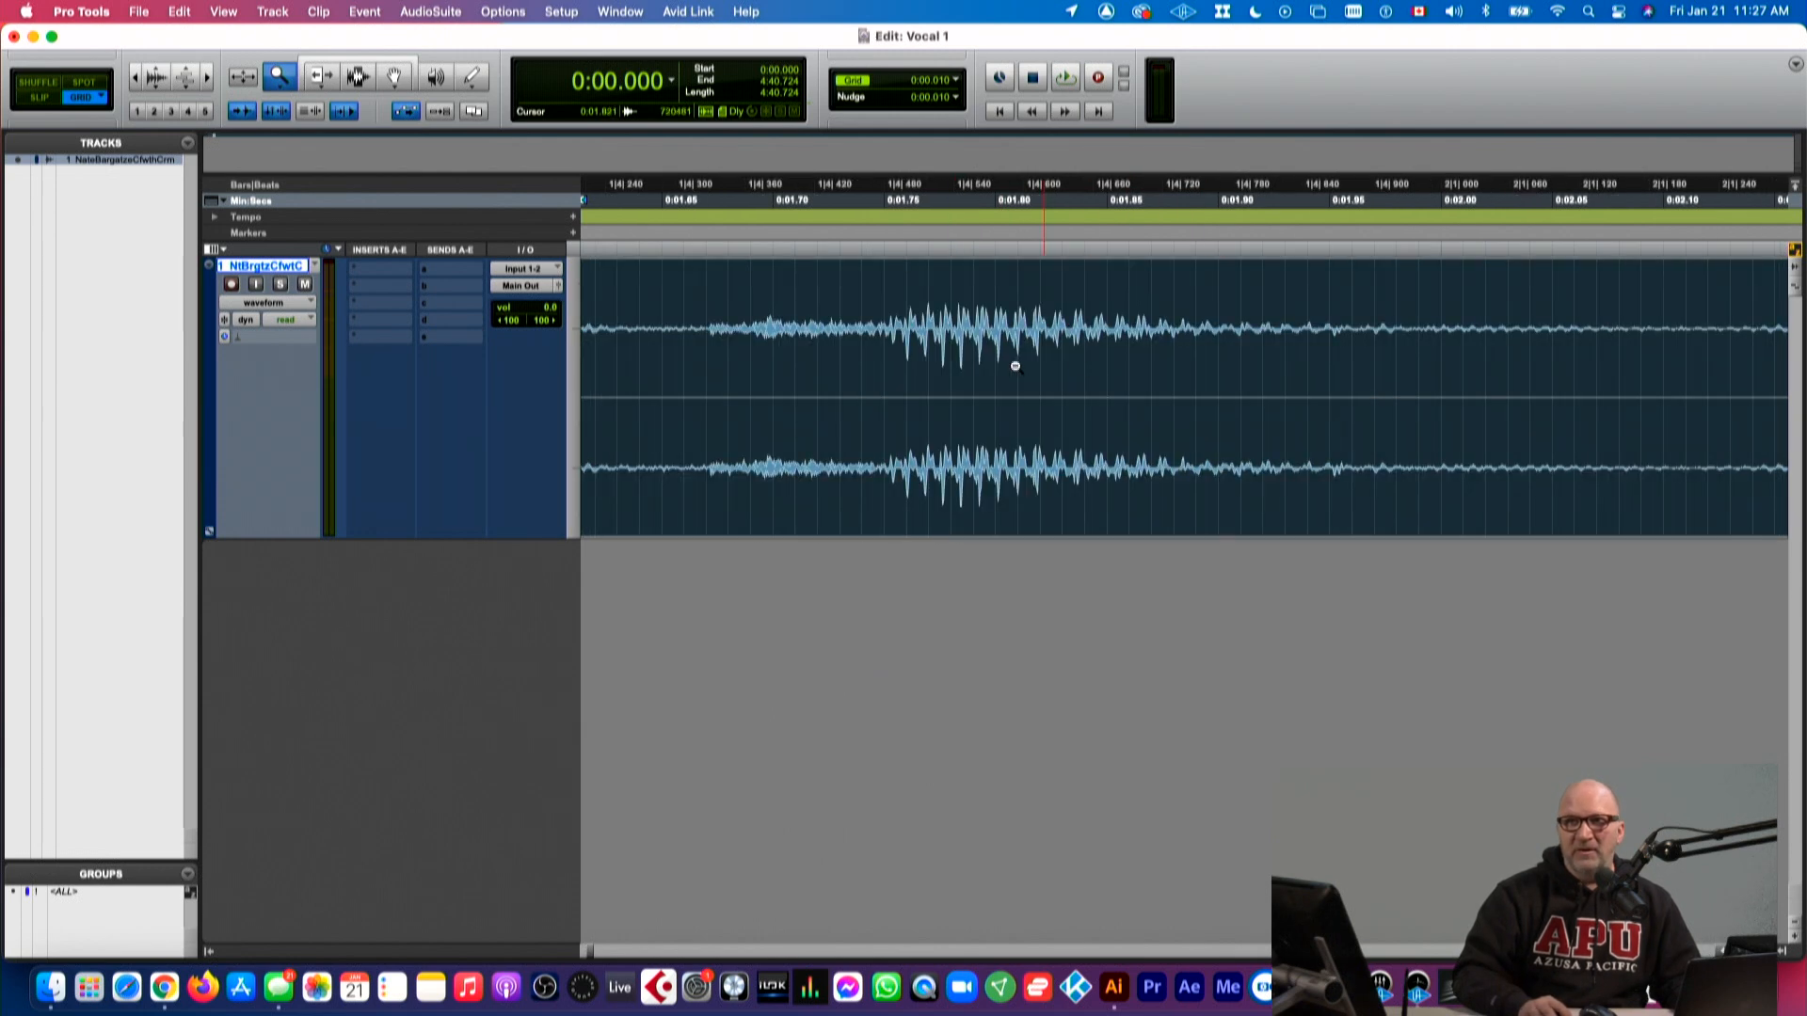
left_click(786, 342, "alt")
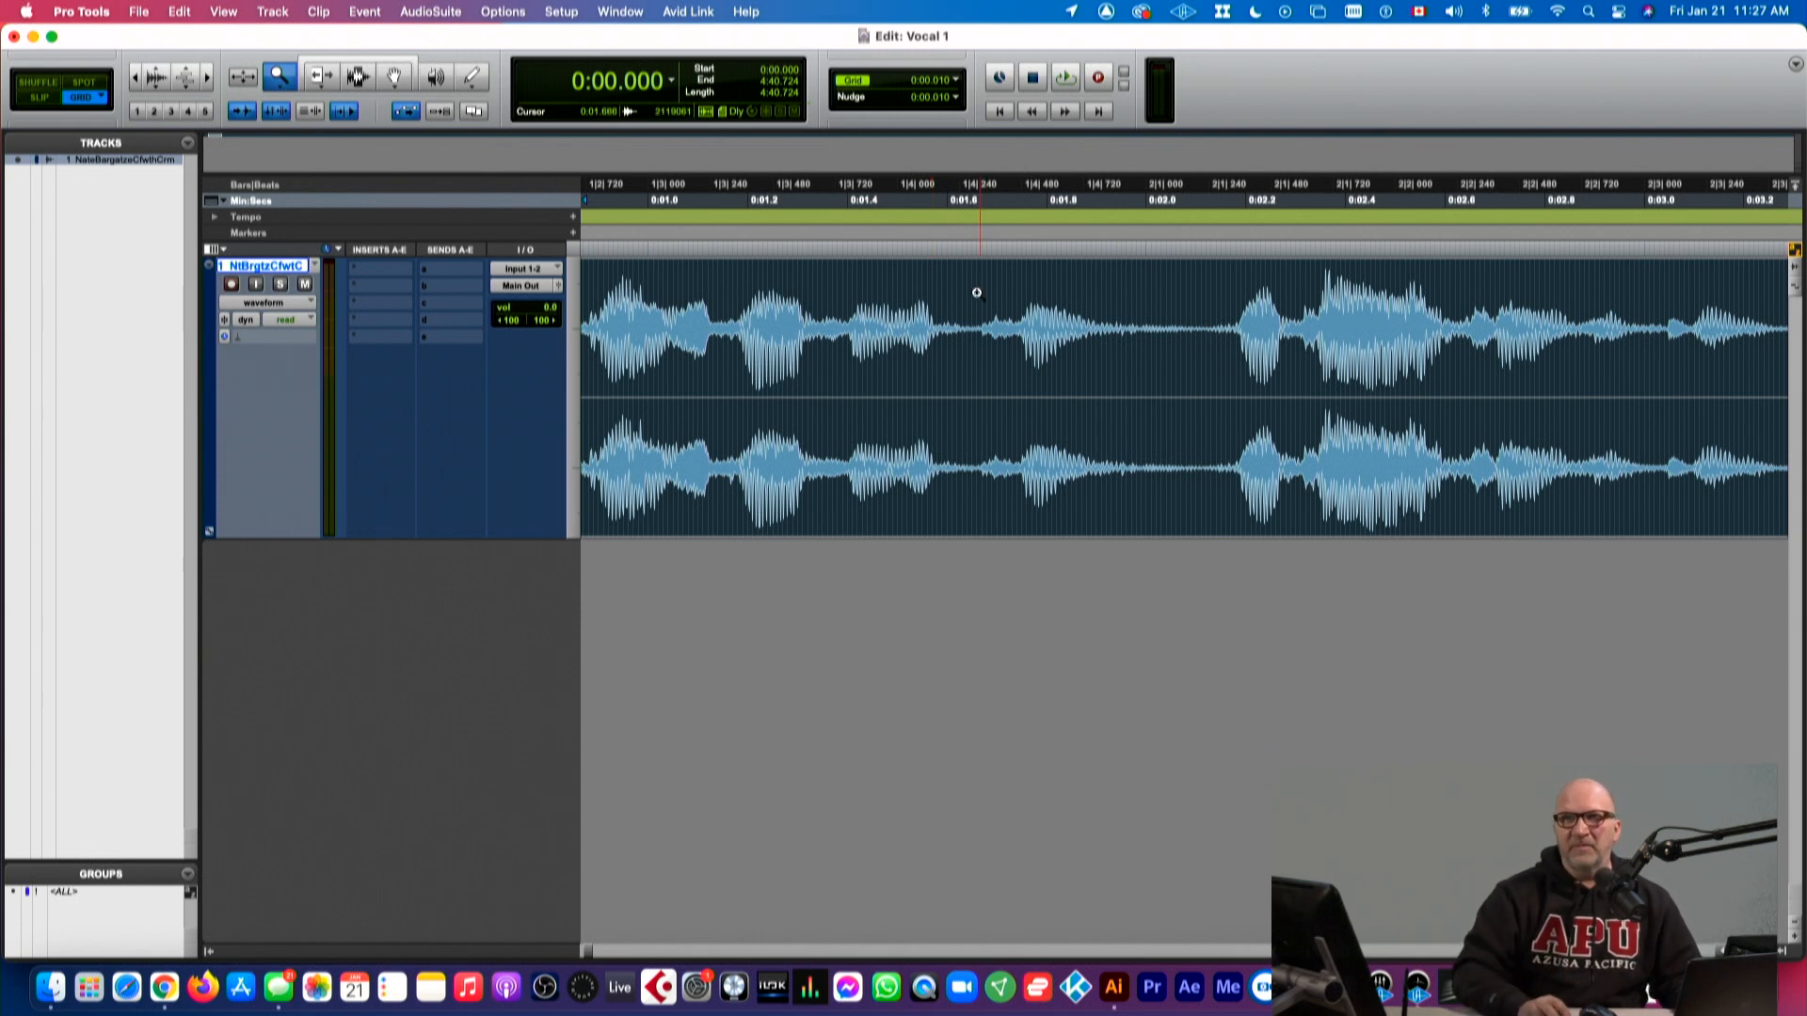
left_click(920, 345, "alt")
left_click(920, 345, "alt")
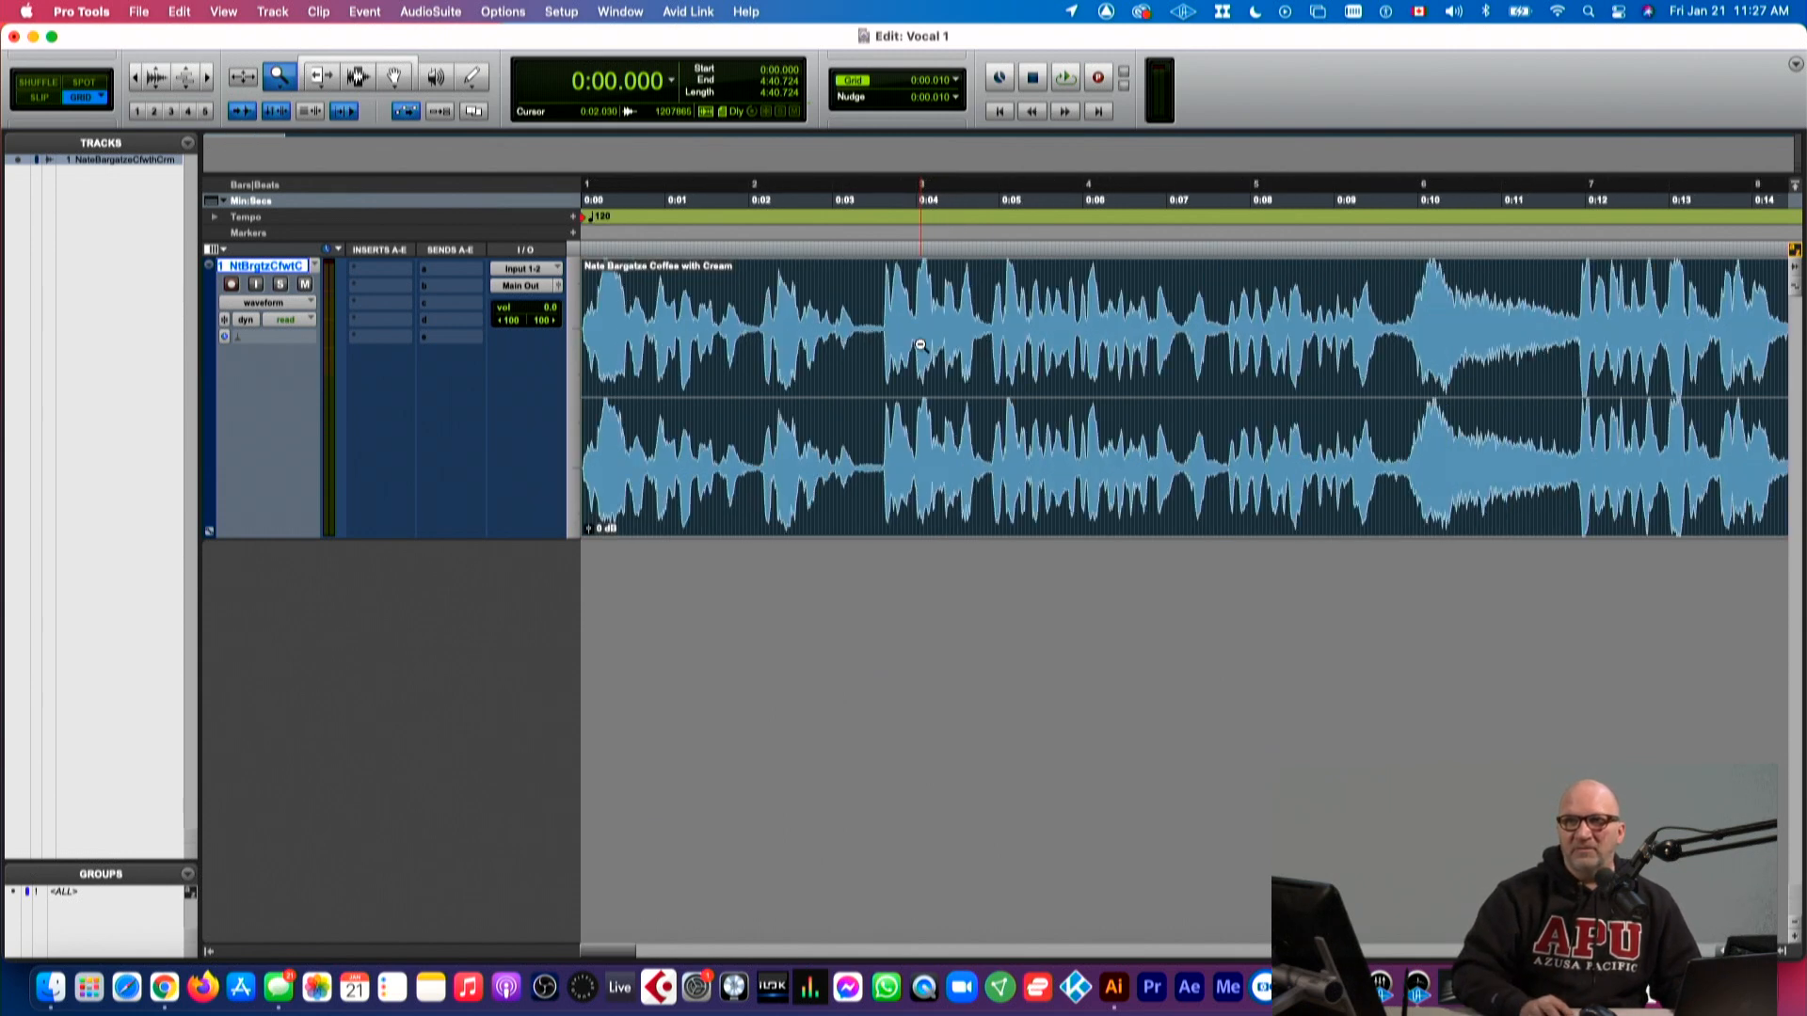
Step: Zoom in on the clip's opening in stages with the Zoomer tool, ending with a zoom range starting around 0:00.8
left_click(920, 344)
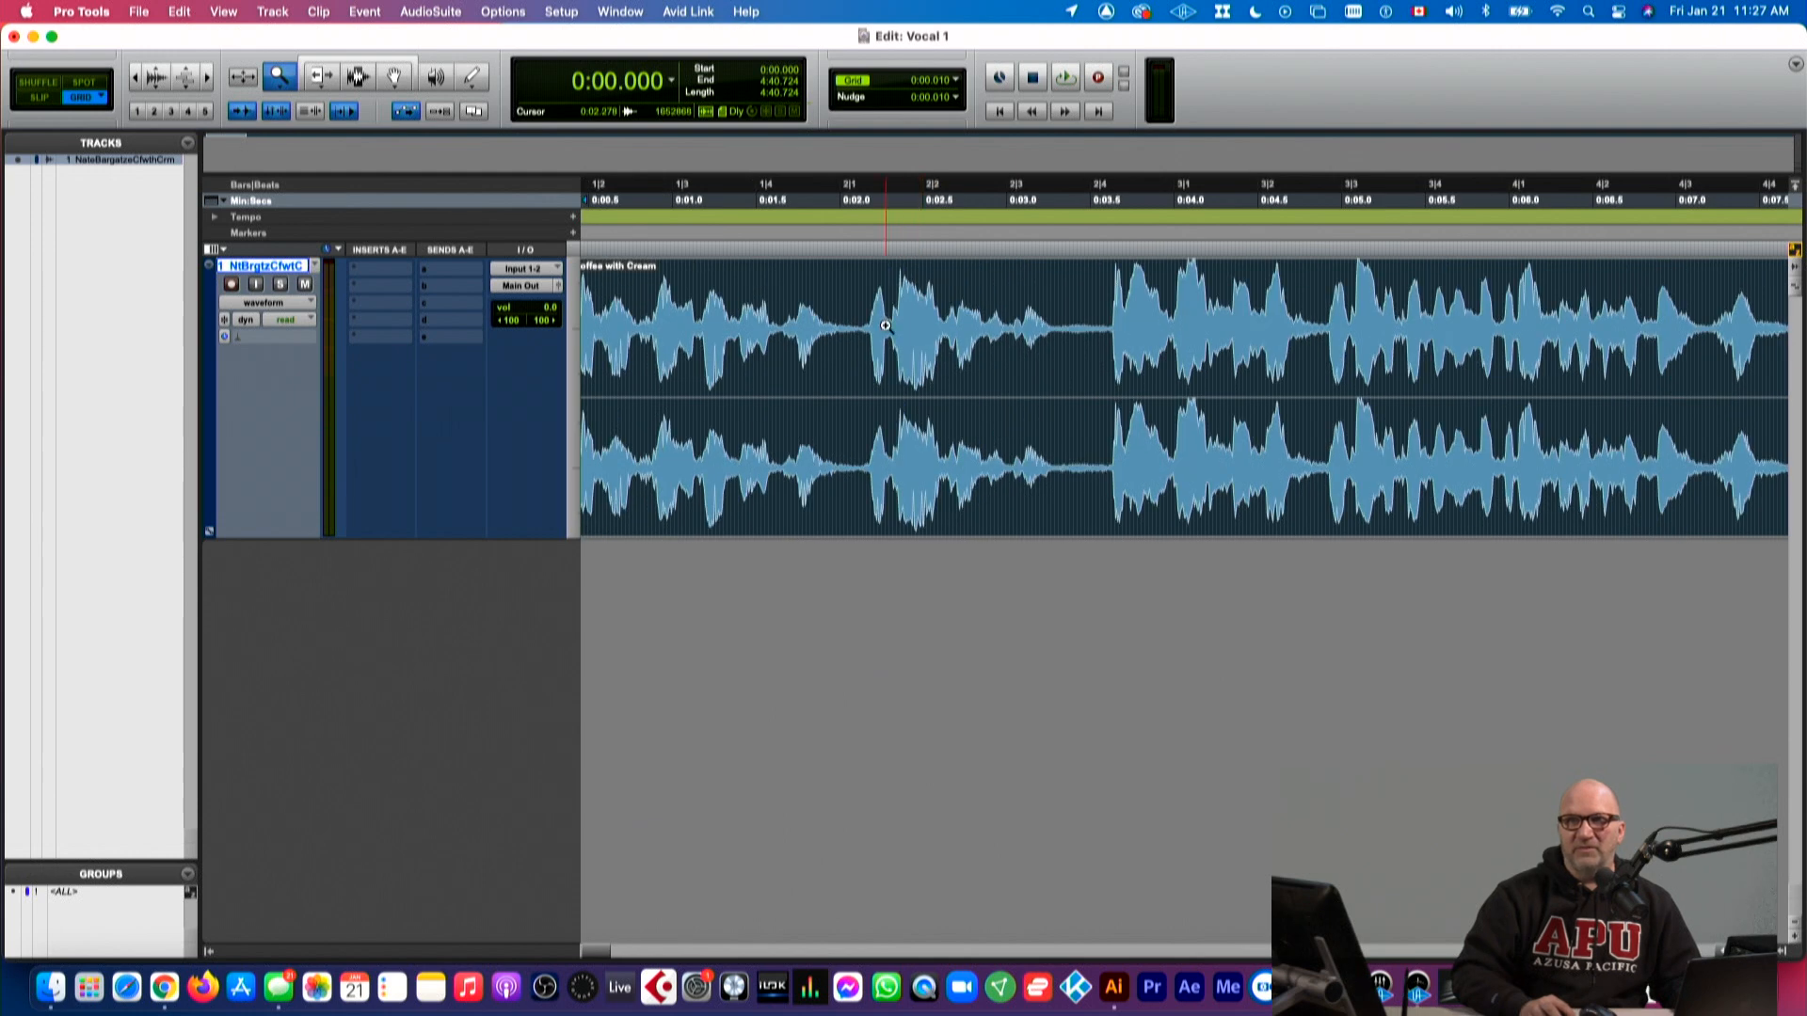
left_click(884, 330)
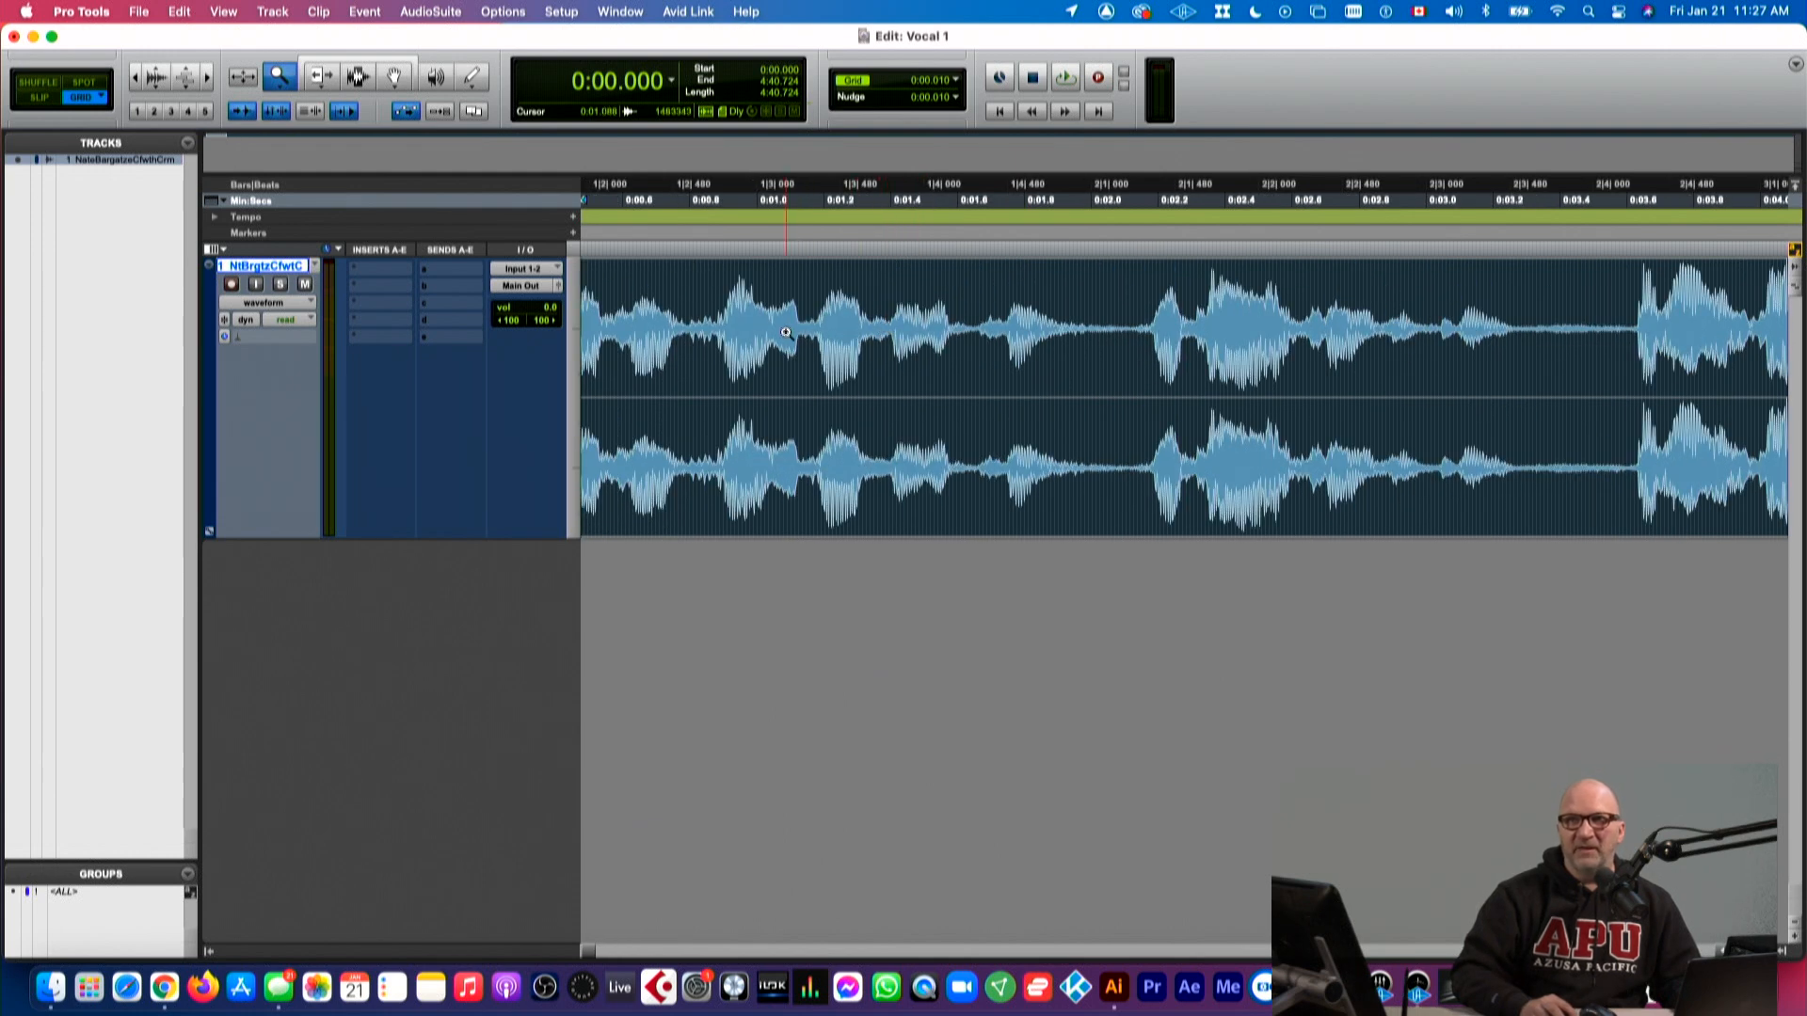
left_click_drag(713, 337, 1076, 357)
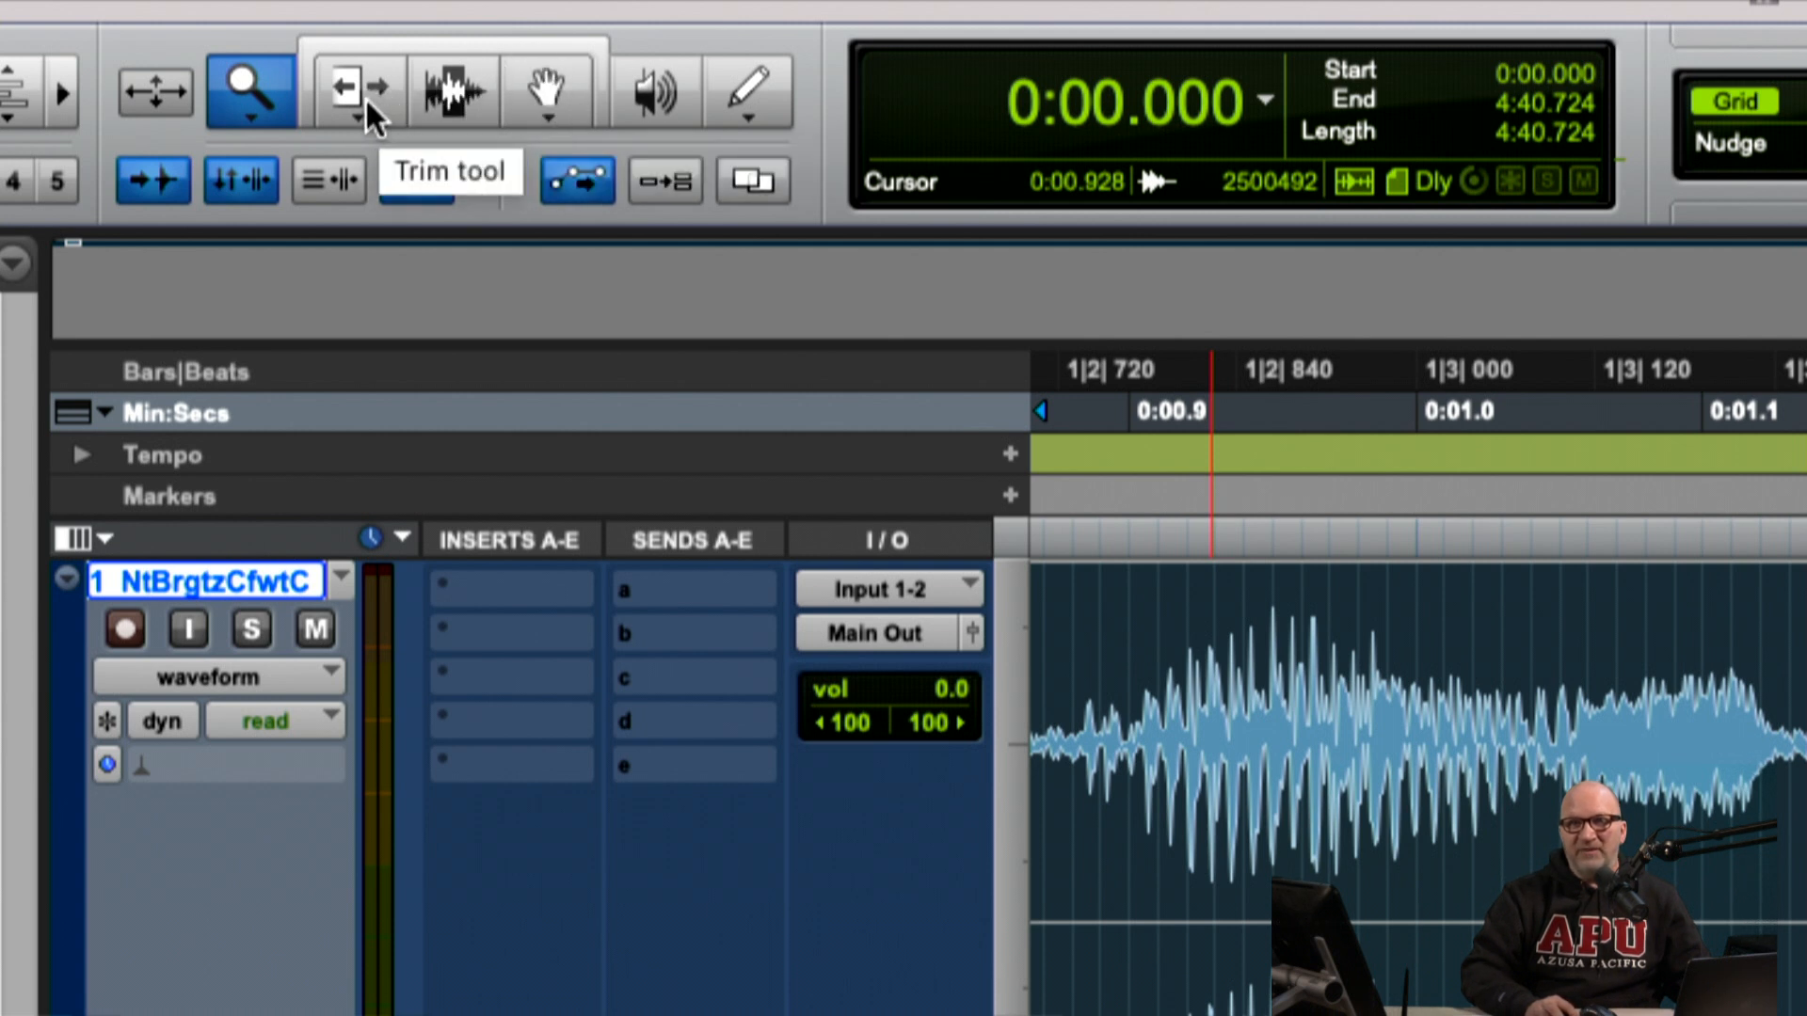
Step: Enable the Smart Tool, and switch through the Trim, Selector and Grabber tools individually
left_click(492, 43)
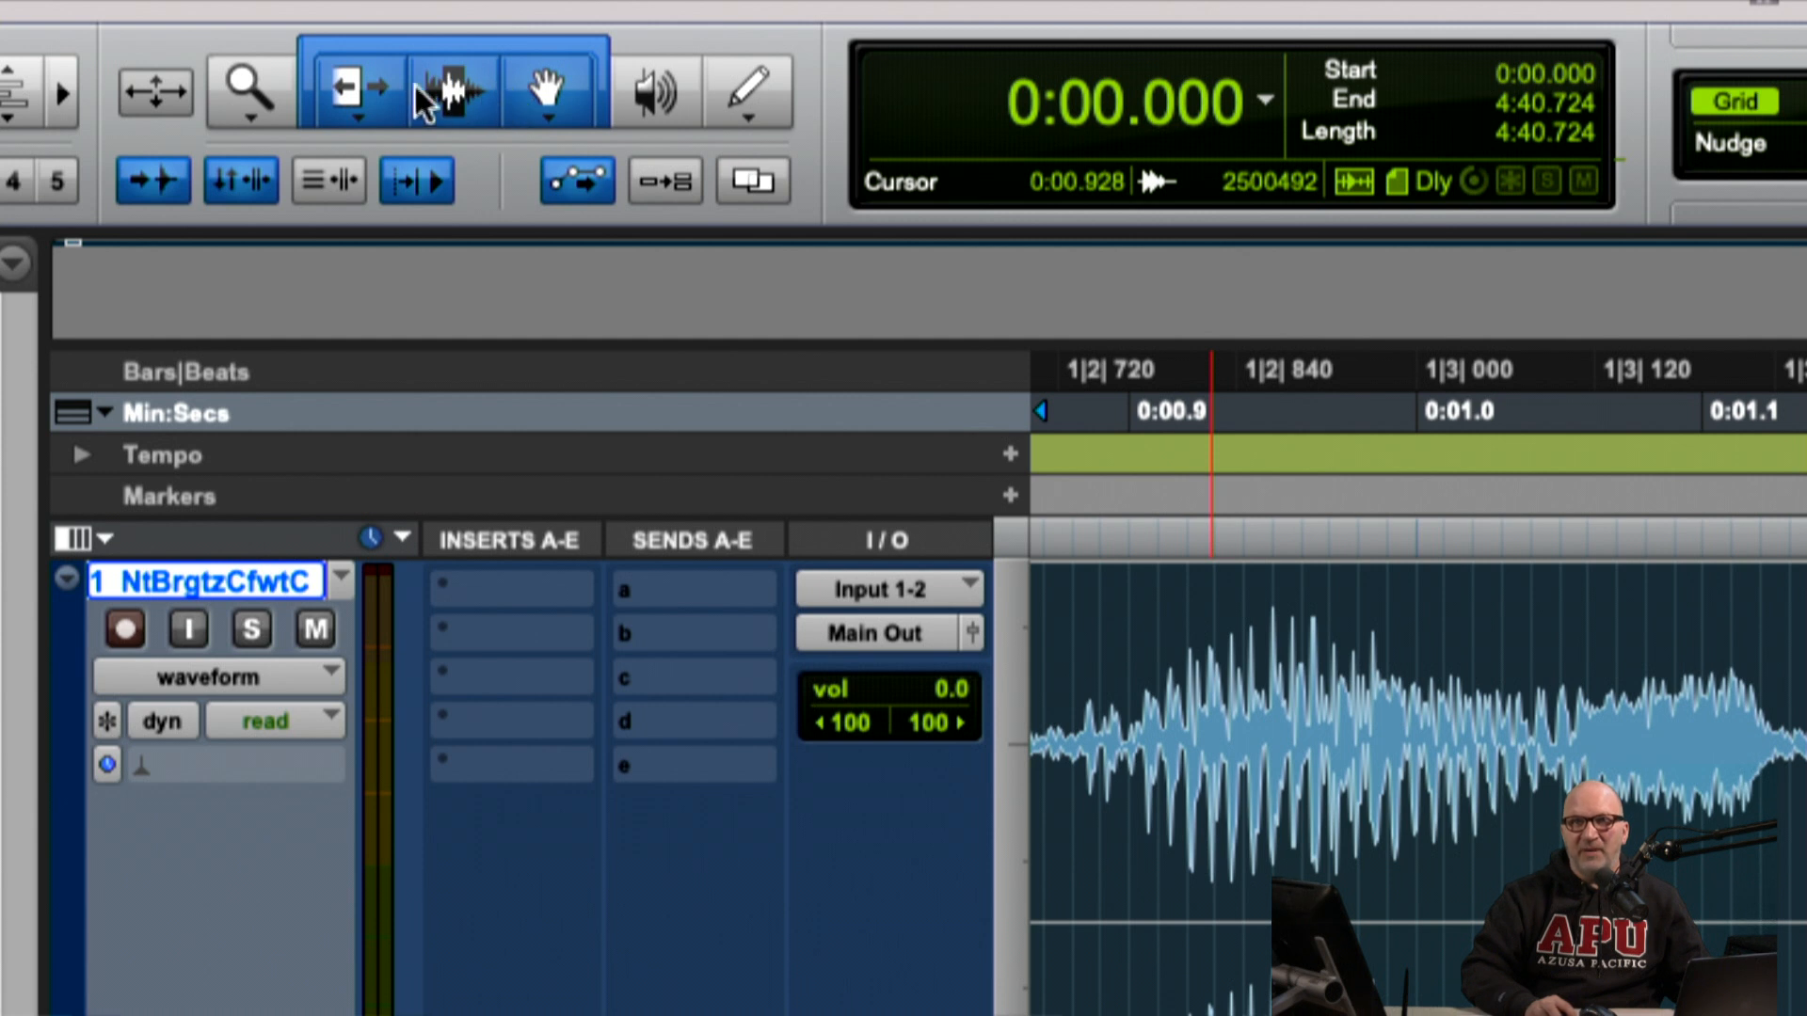
left_click(379, 100)
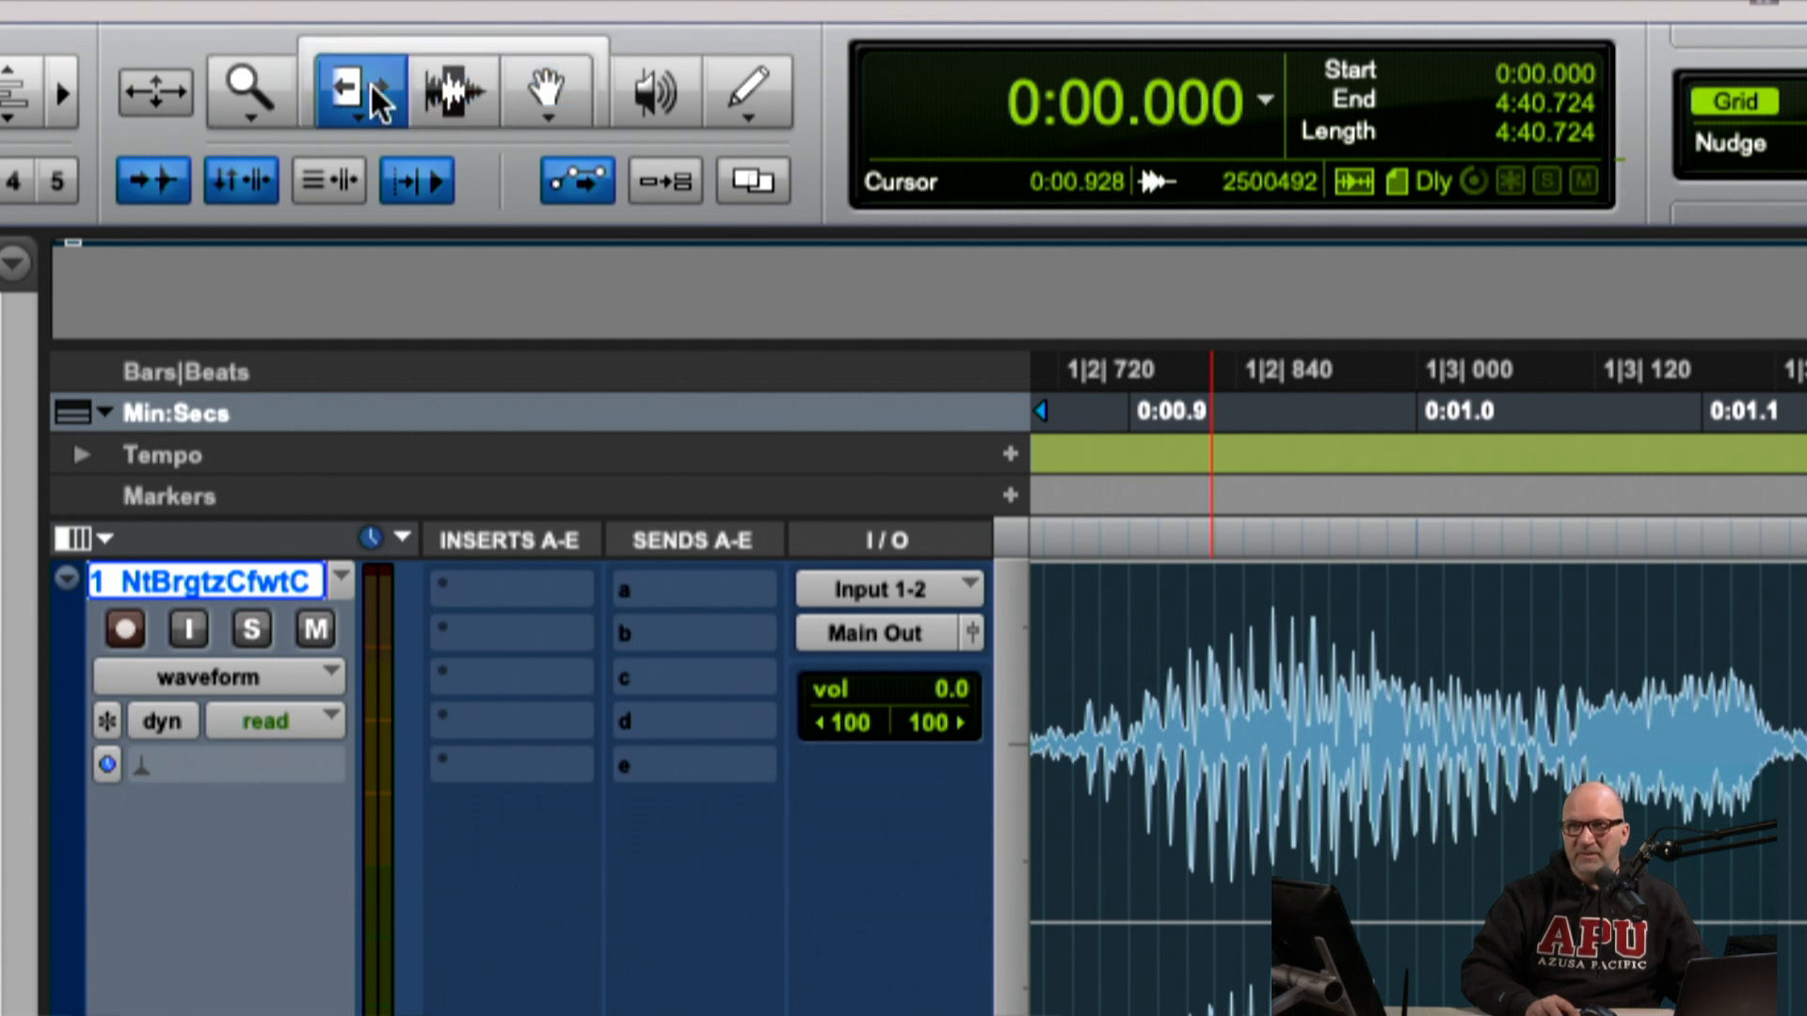
left_click(453, 92)
left_click(544, 94)
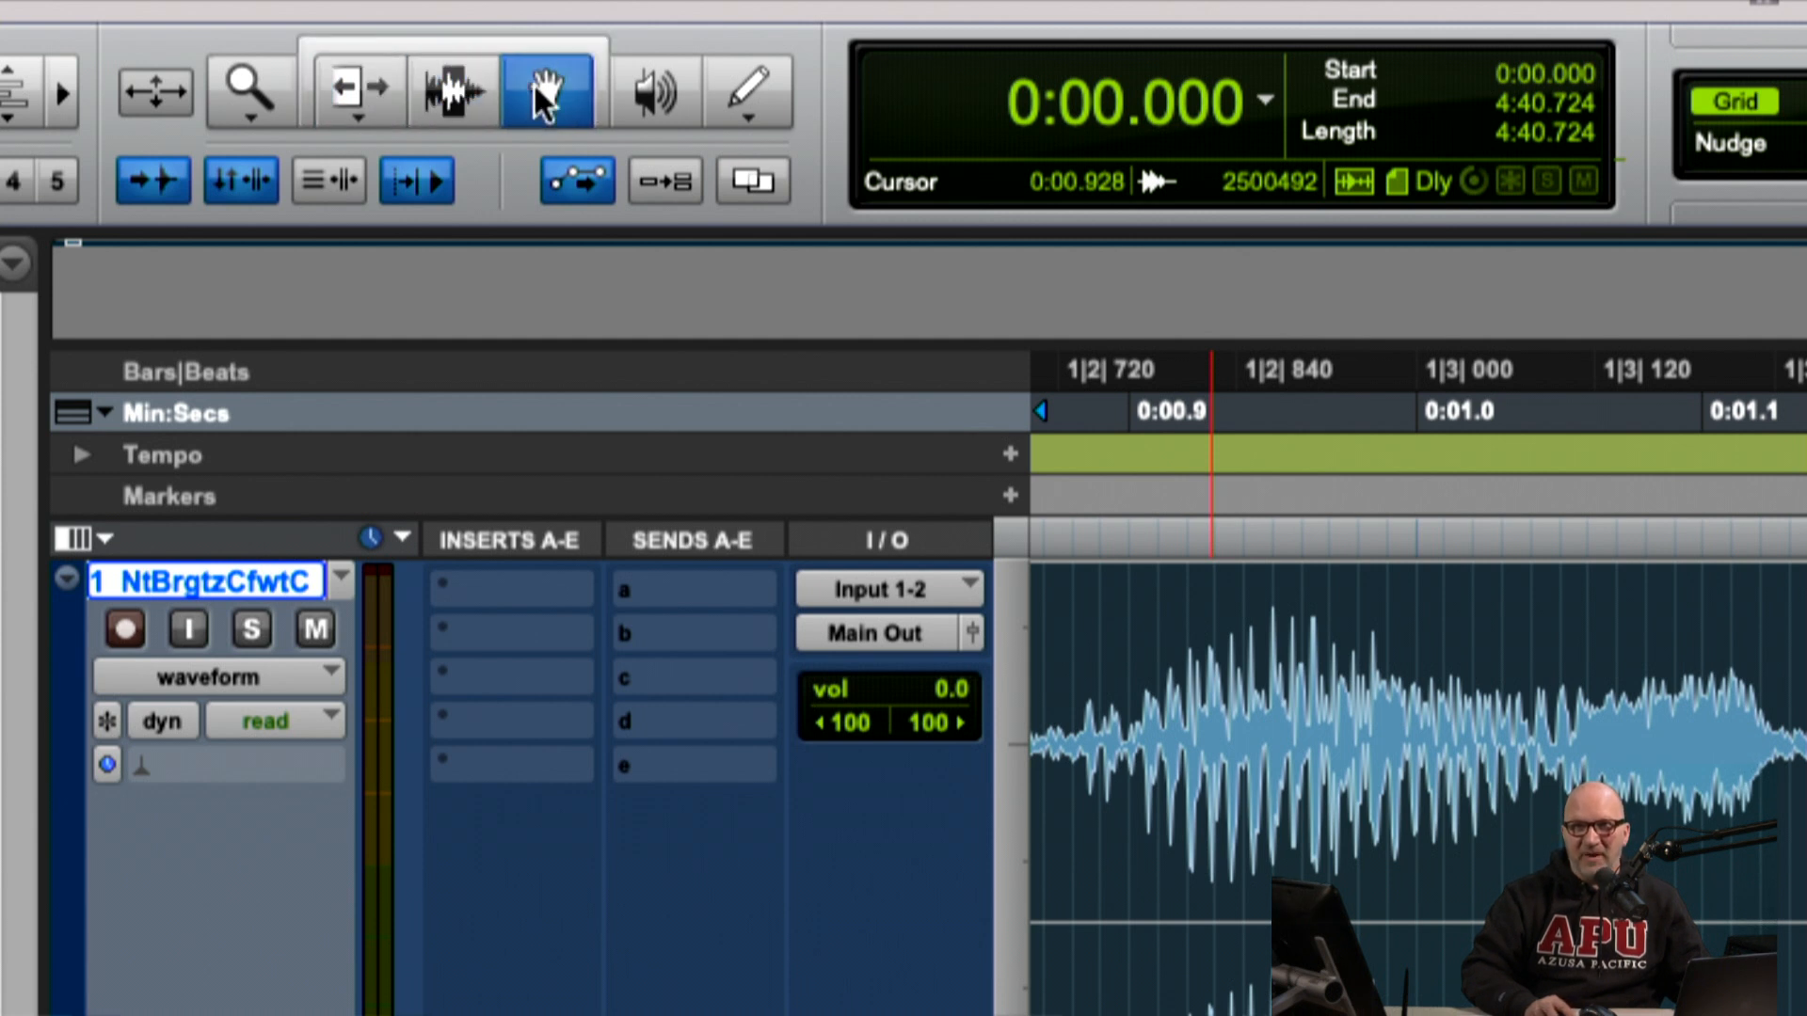
Step: Cycle again through the Trim, Selector and Grabber tools, and combine all three with the Smart Tool
left_click(376, 99)
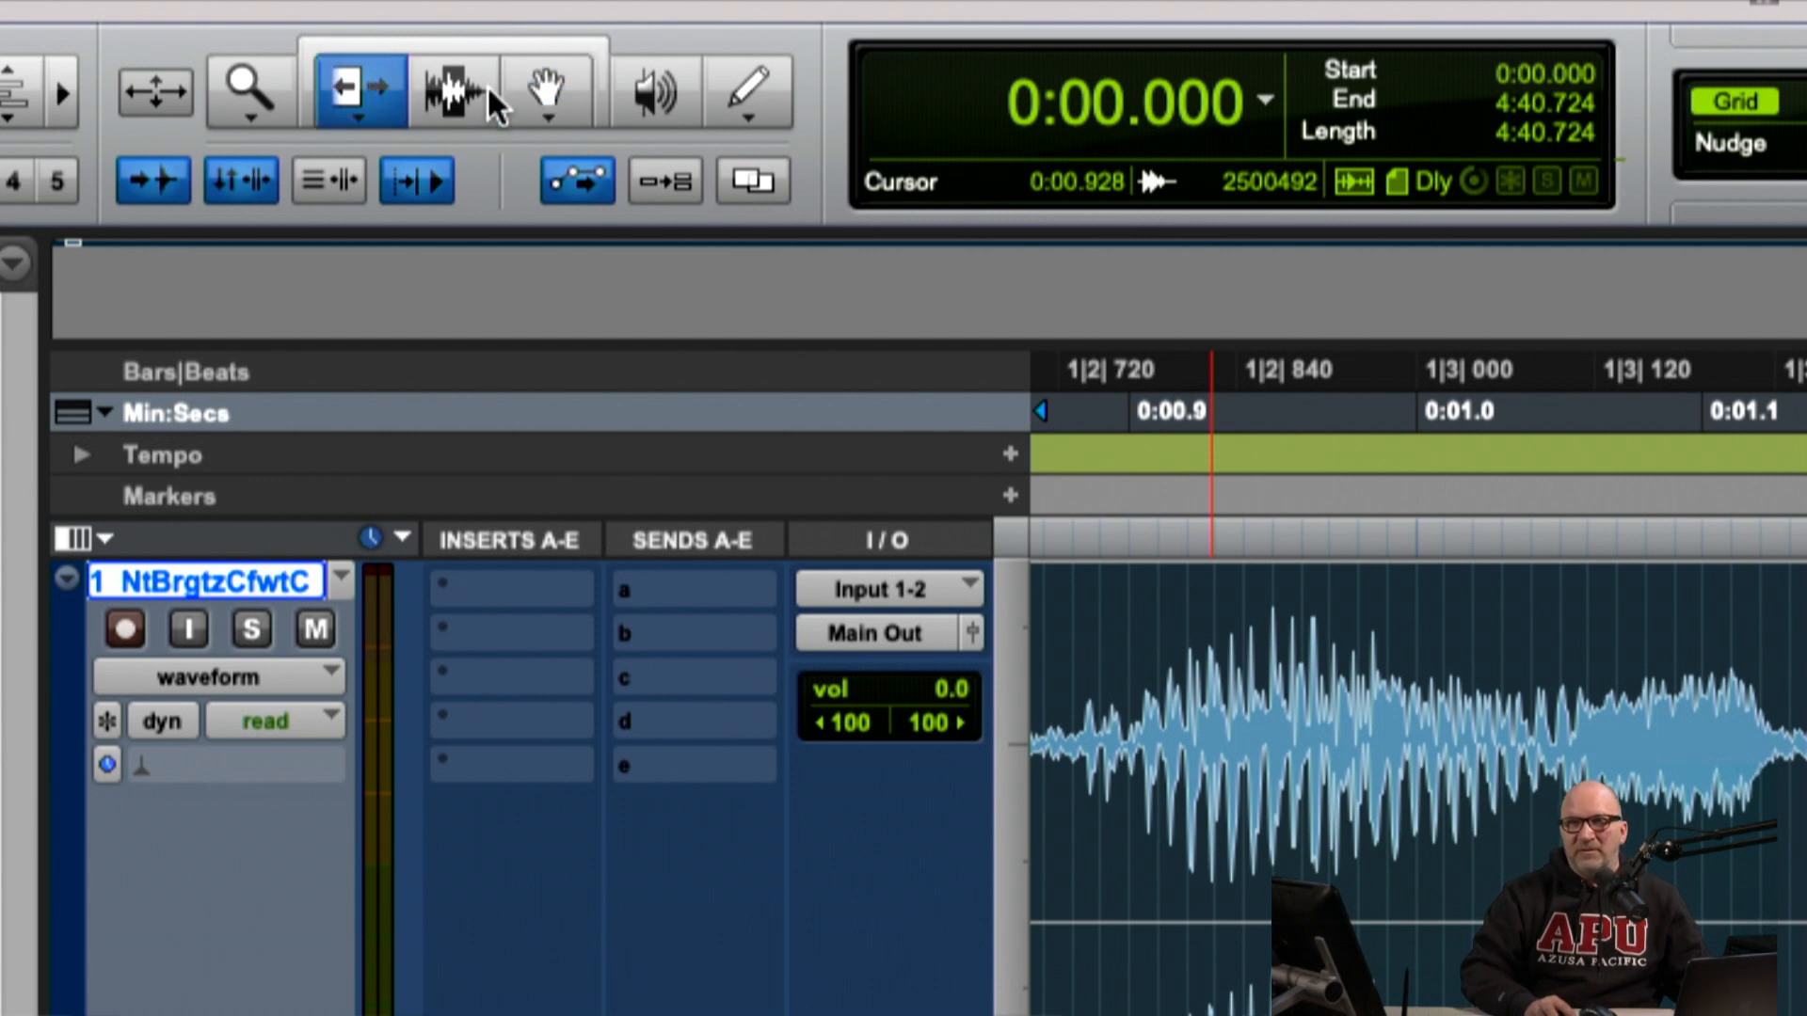
left_click(458, 92)
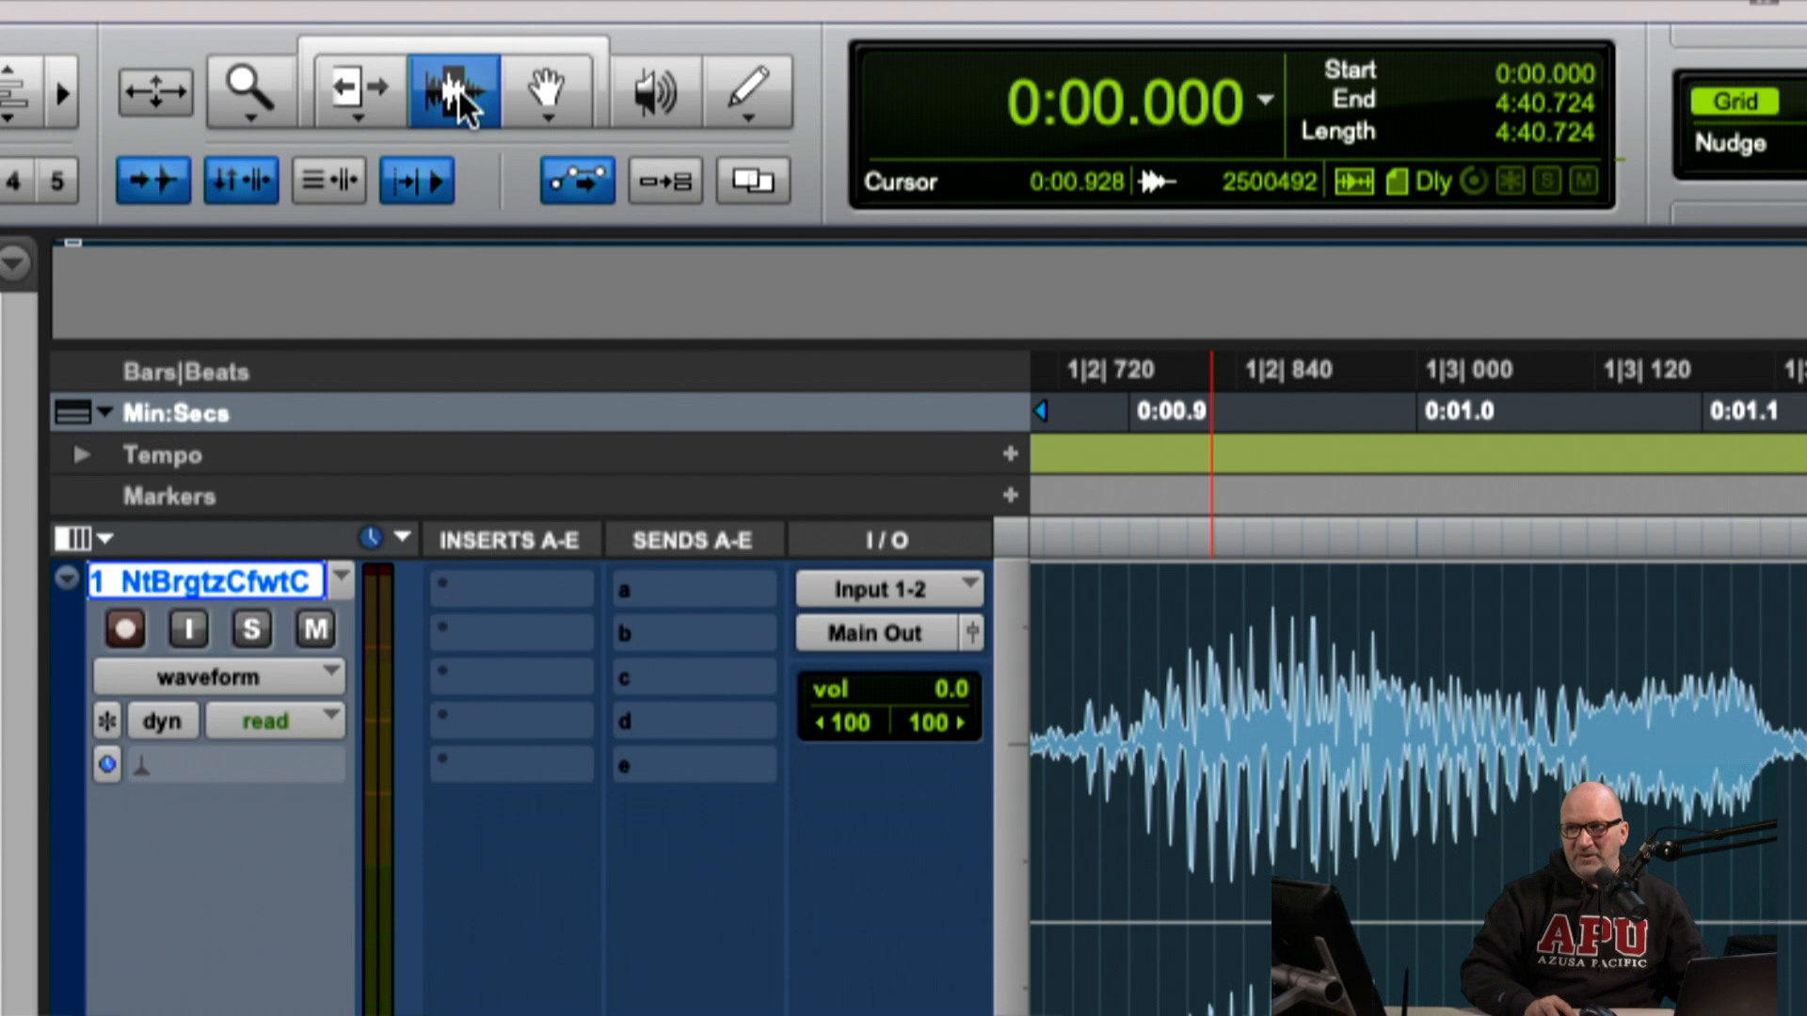
left_click(531, 95)
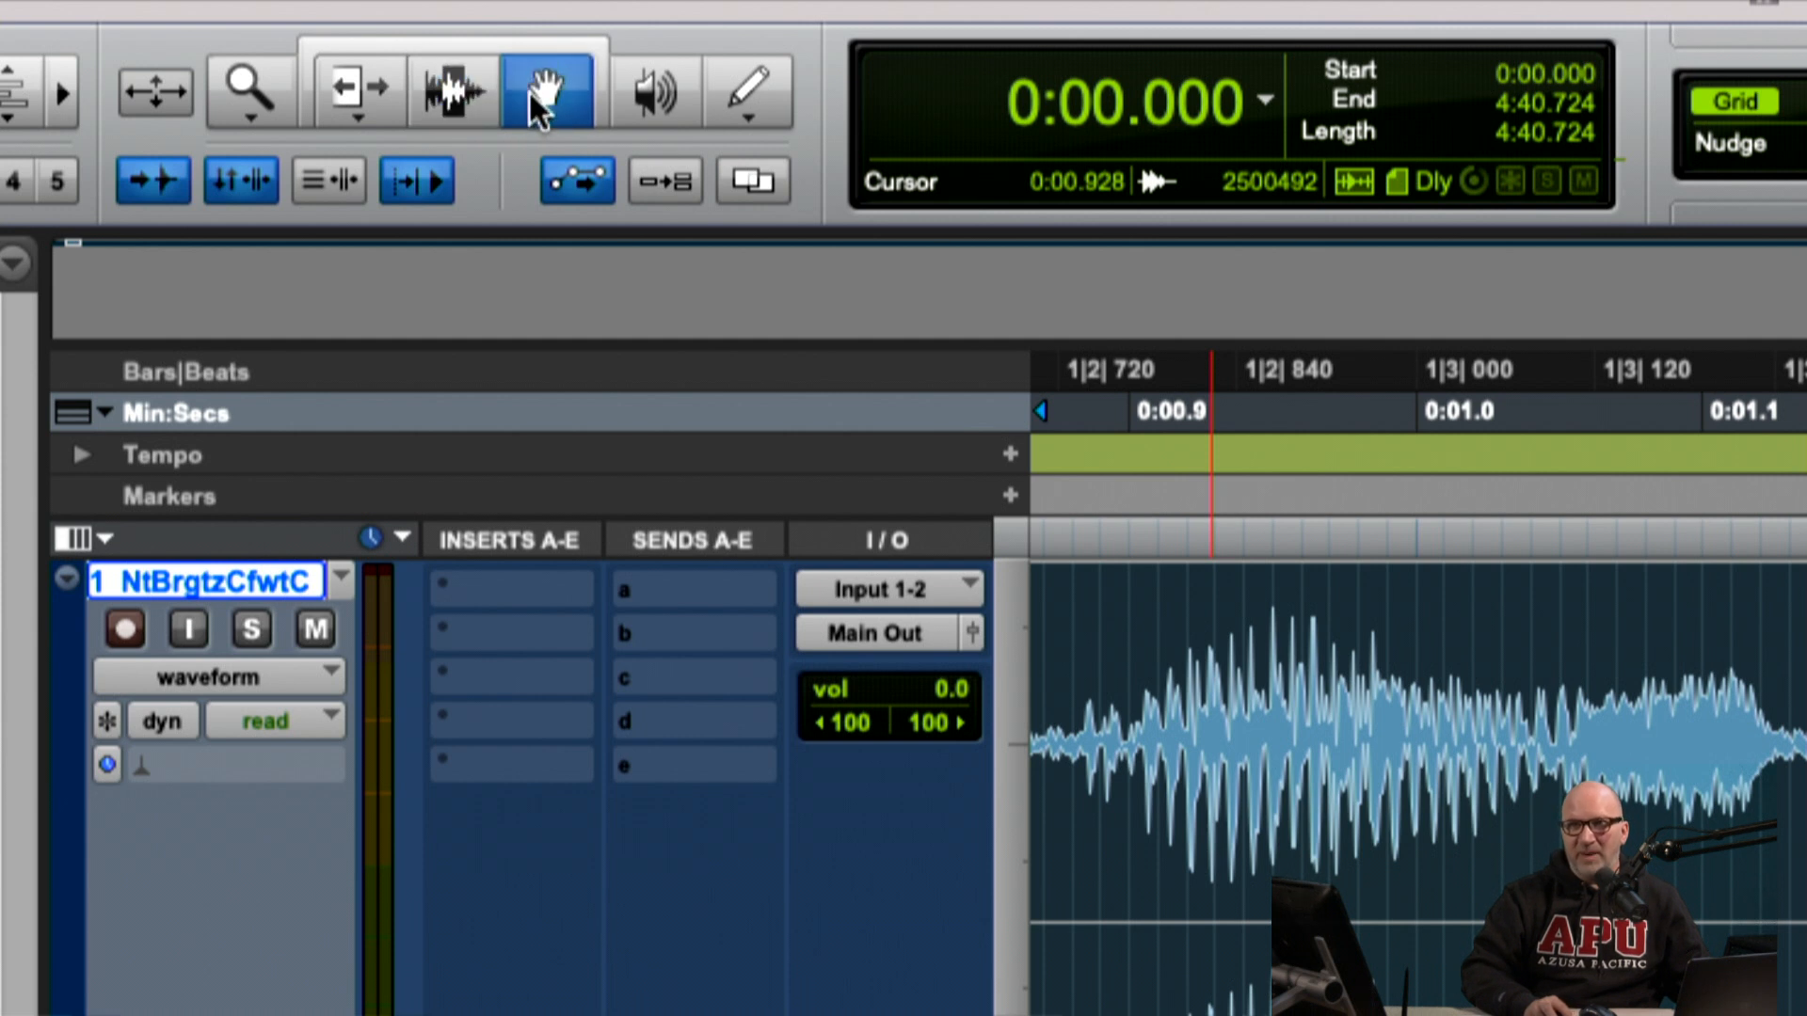
left_click(456, 52)
left_click(460, 39)
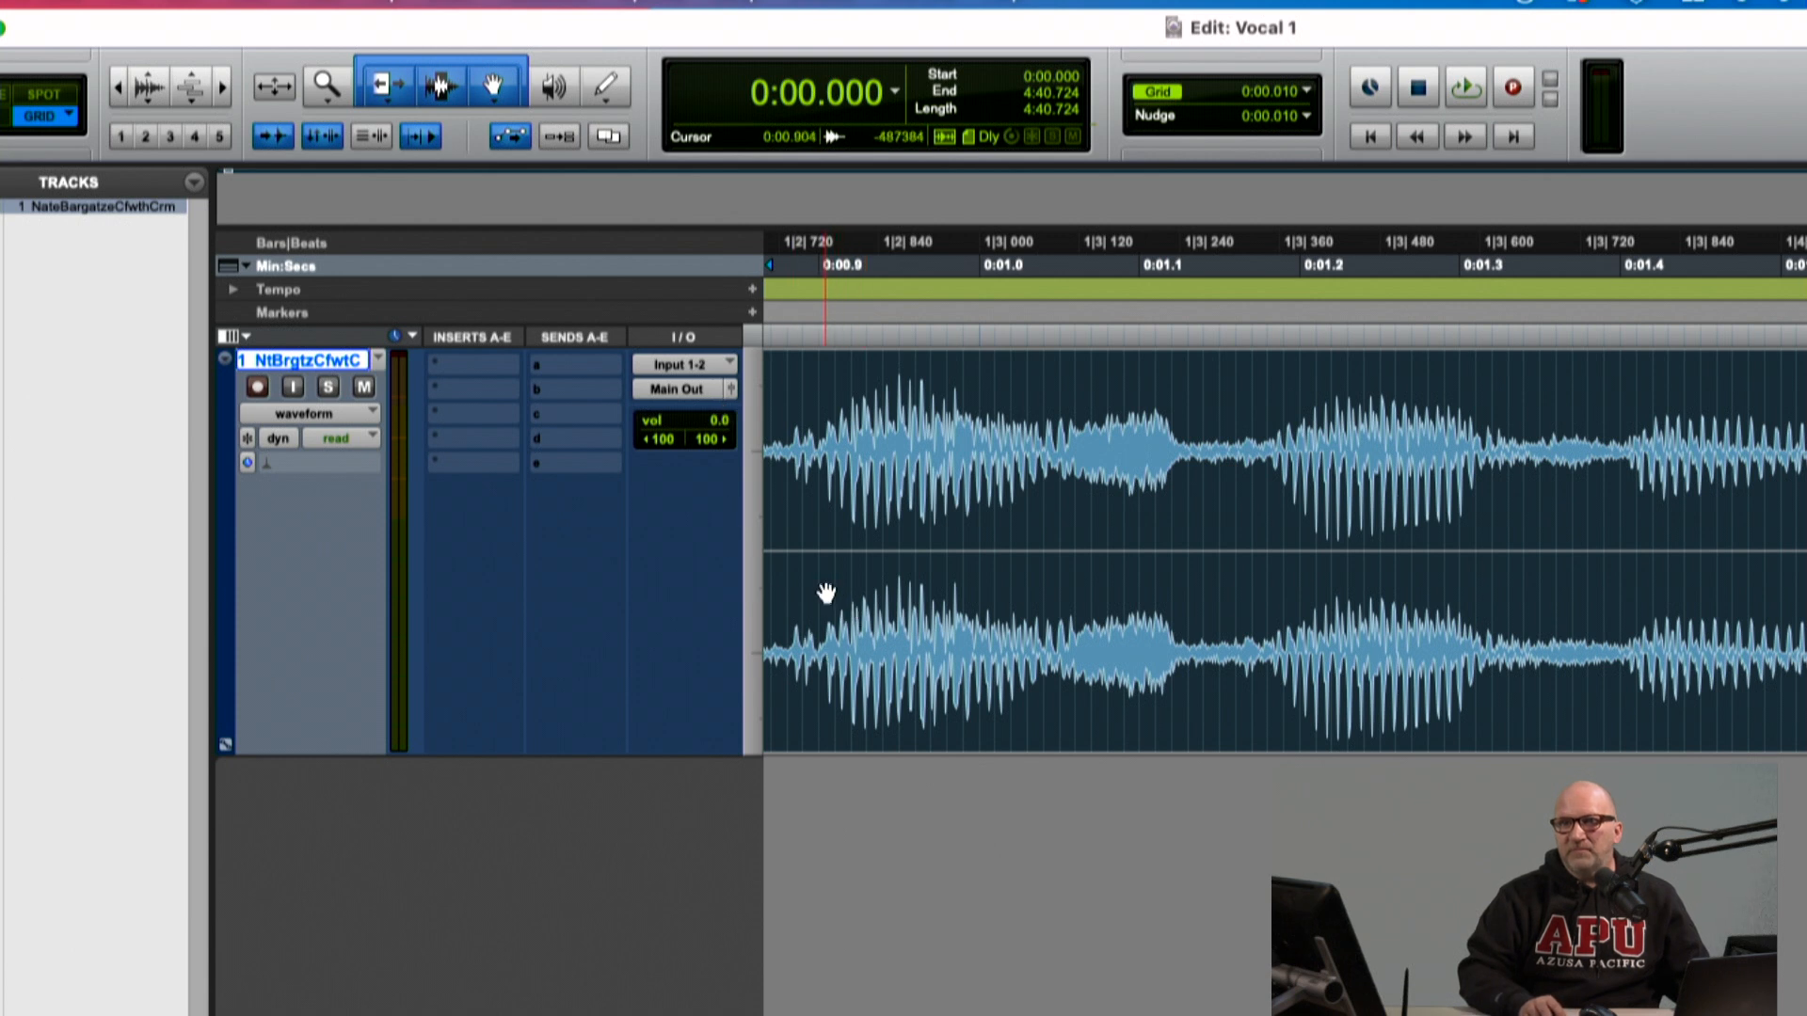
Step: Trim the vocal clip's start in Grid mode with the Trim tool, snapping it in stages to 0:00.910
left_click(389, 91)
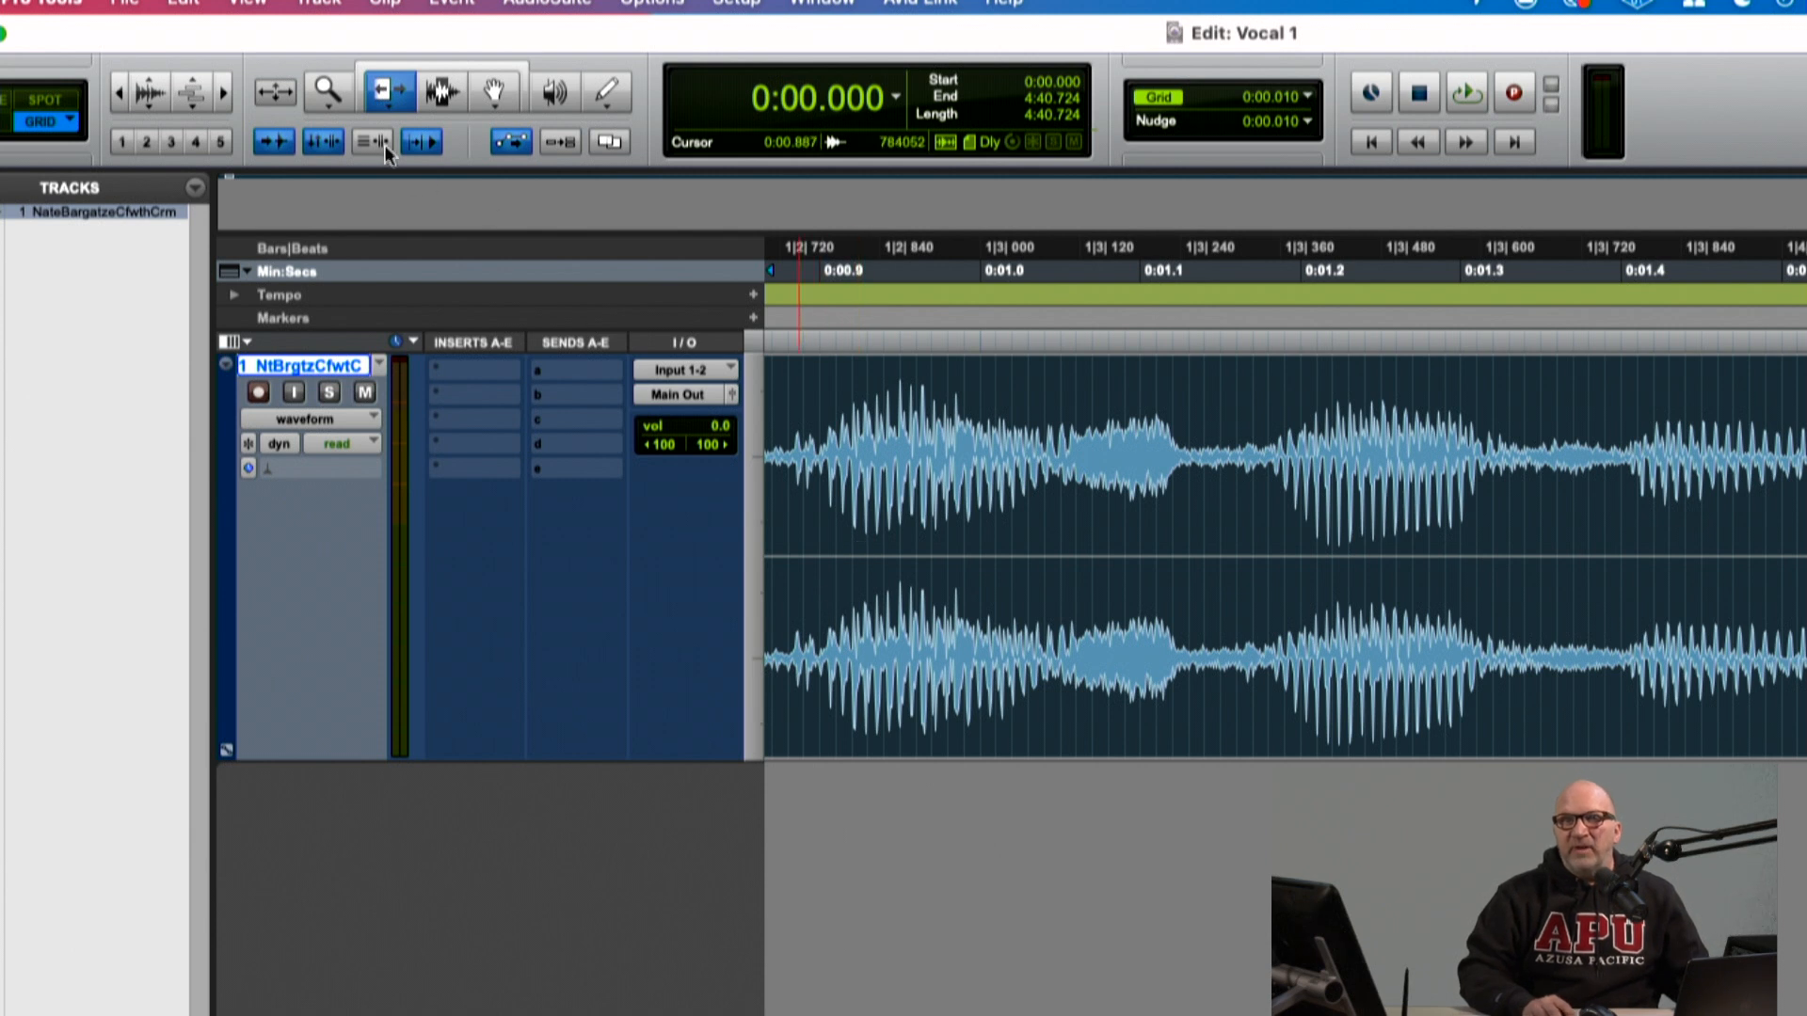
left_click(775, 552)
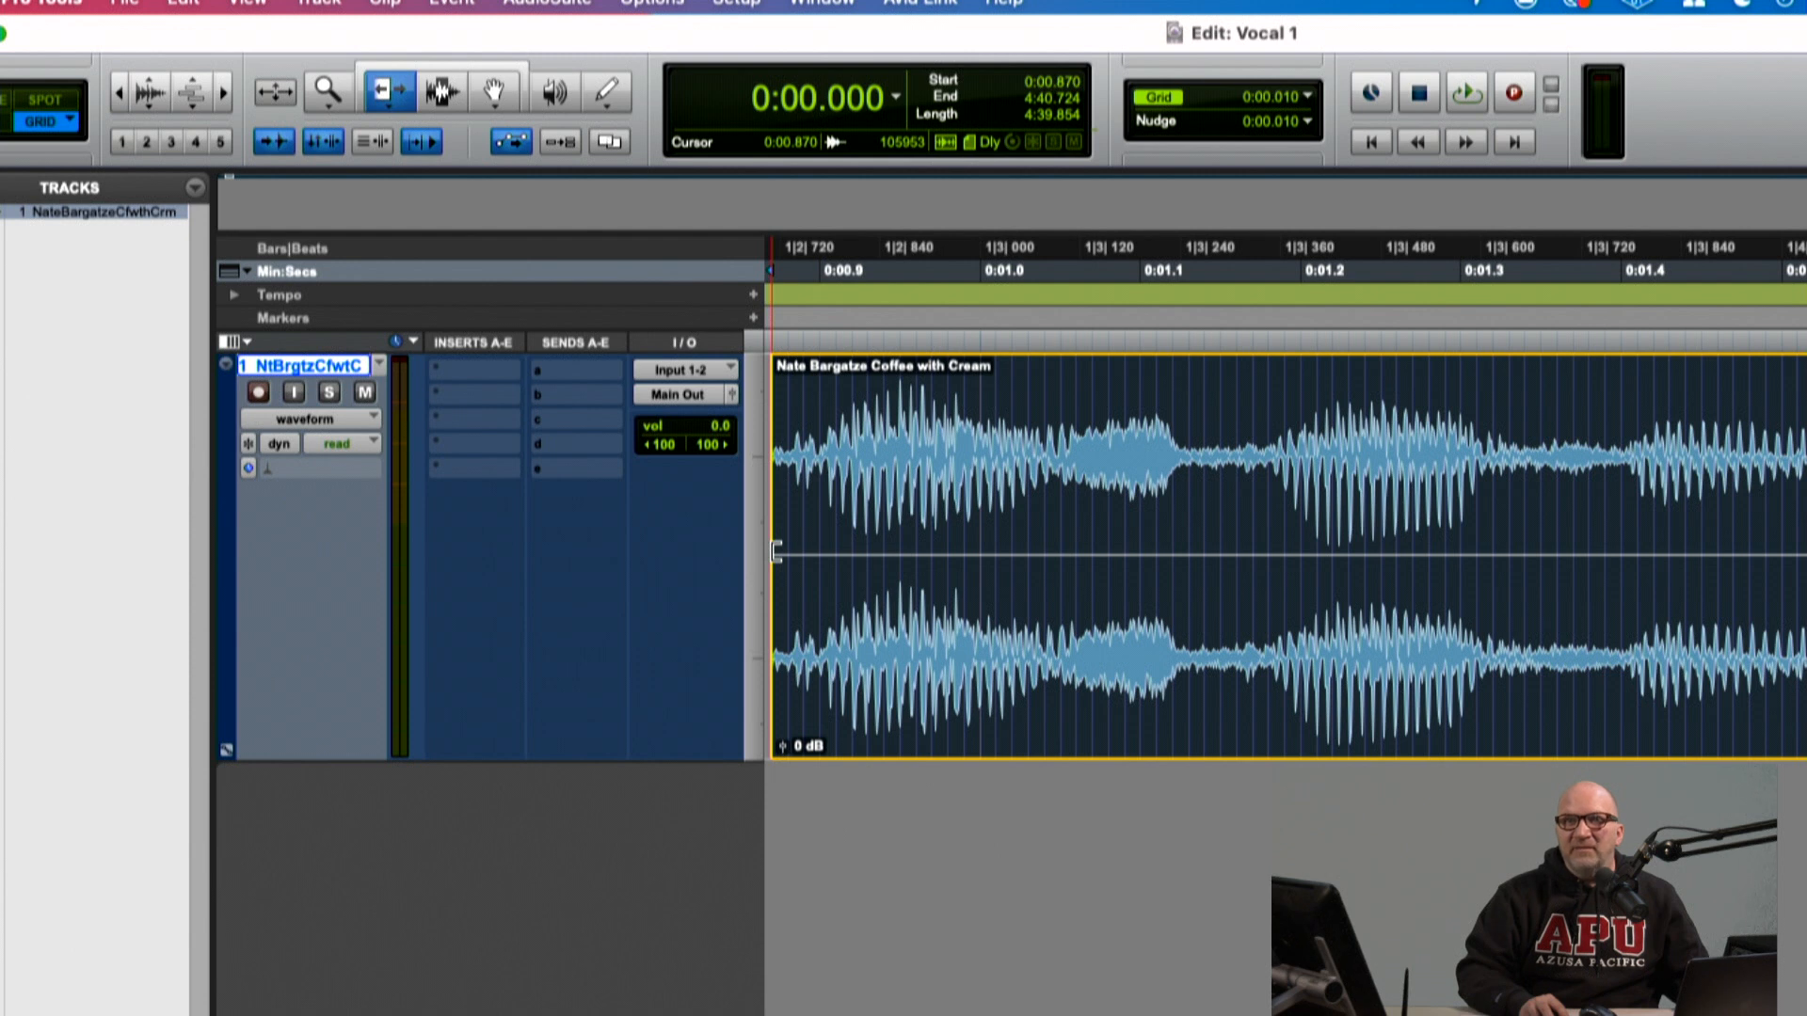
left_click_drag(774, 553, 834, 551)
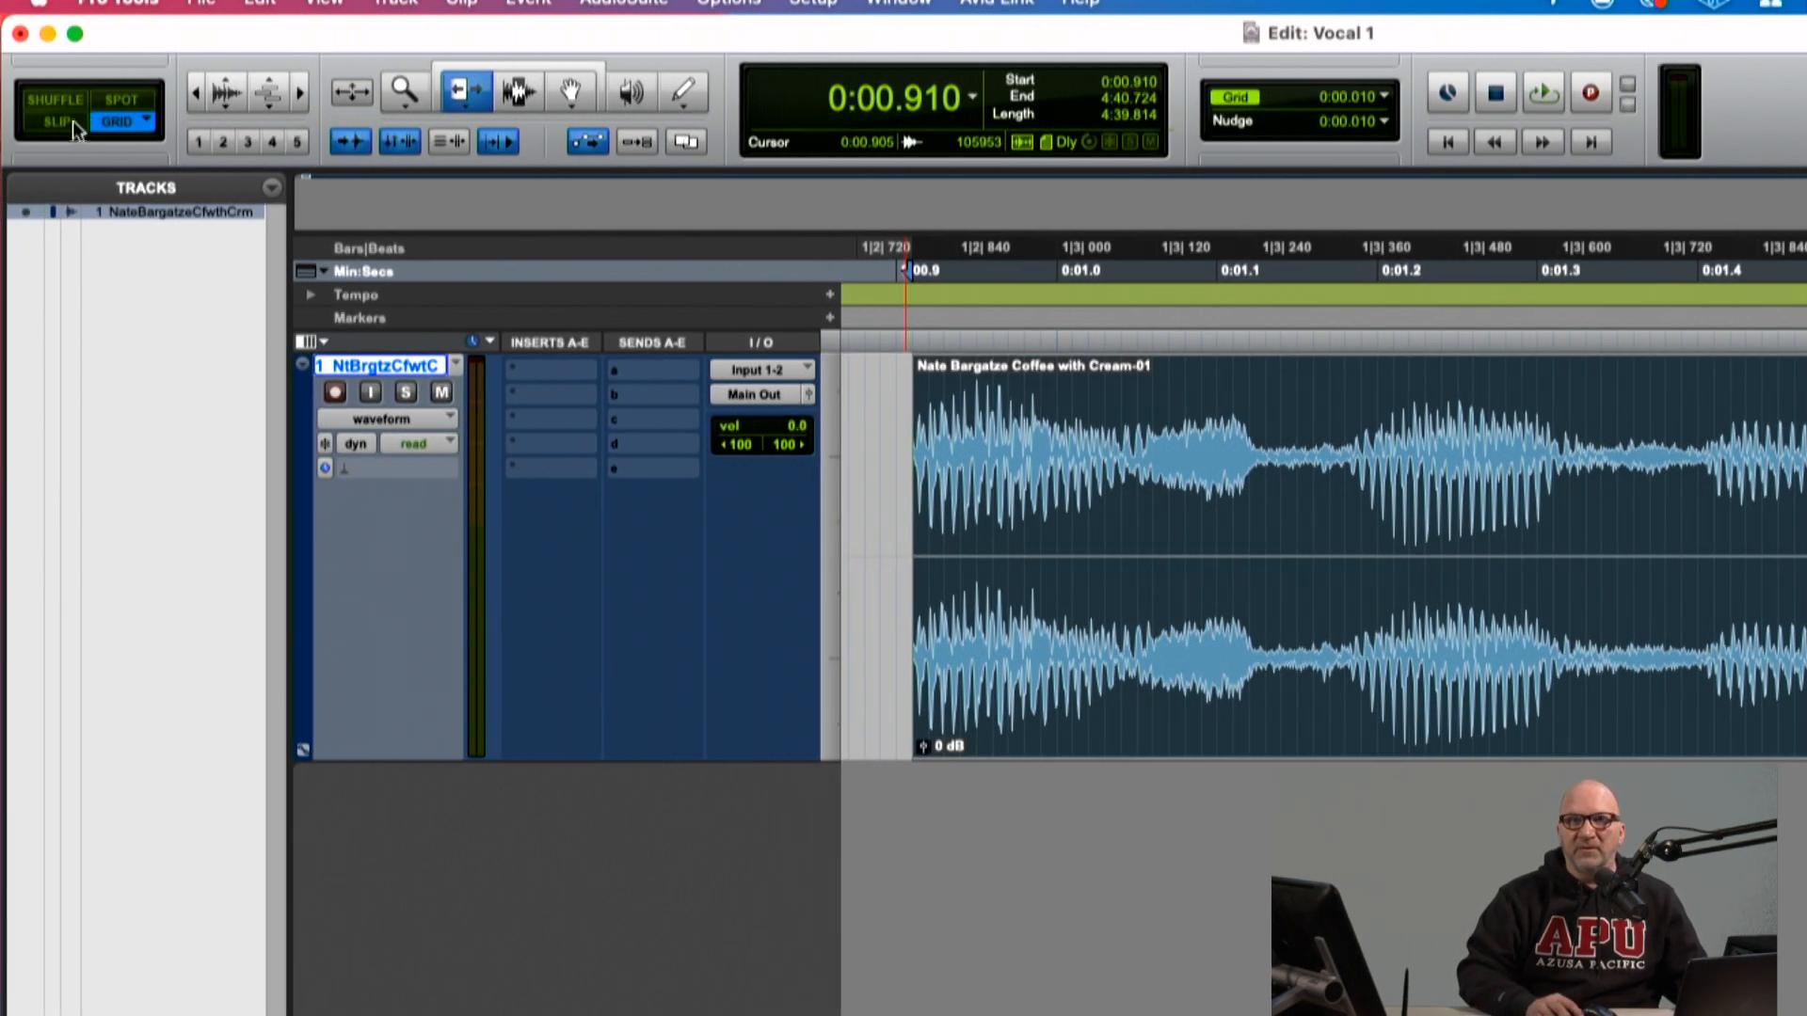
Step: Switch to Slip mode and trim the clip's start freely to 0:00.995
left_click(58, 121)
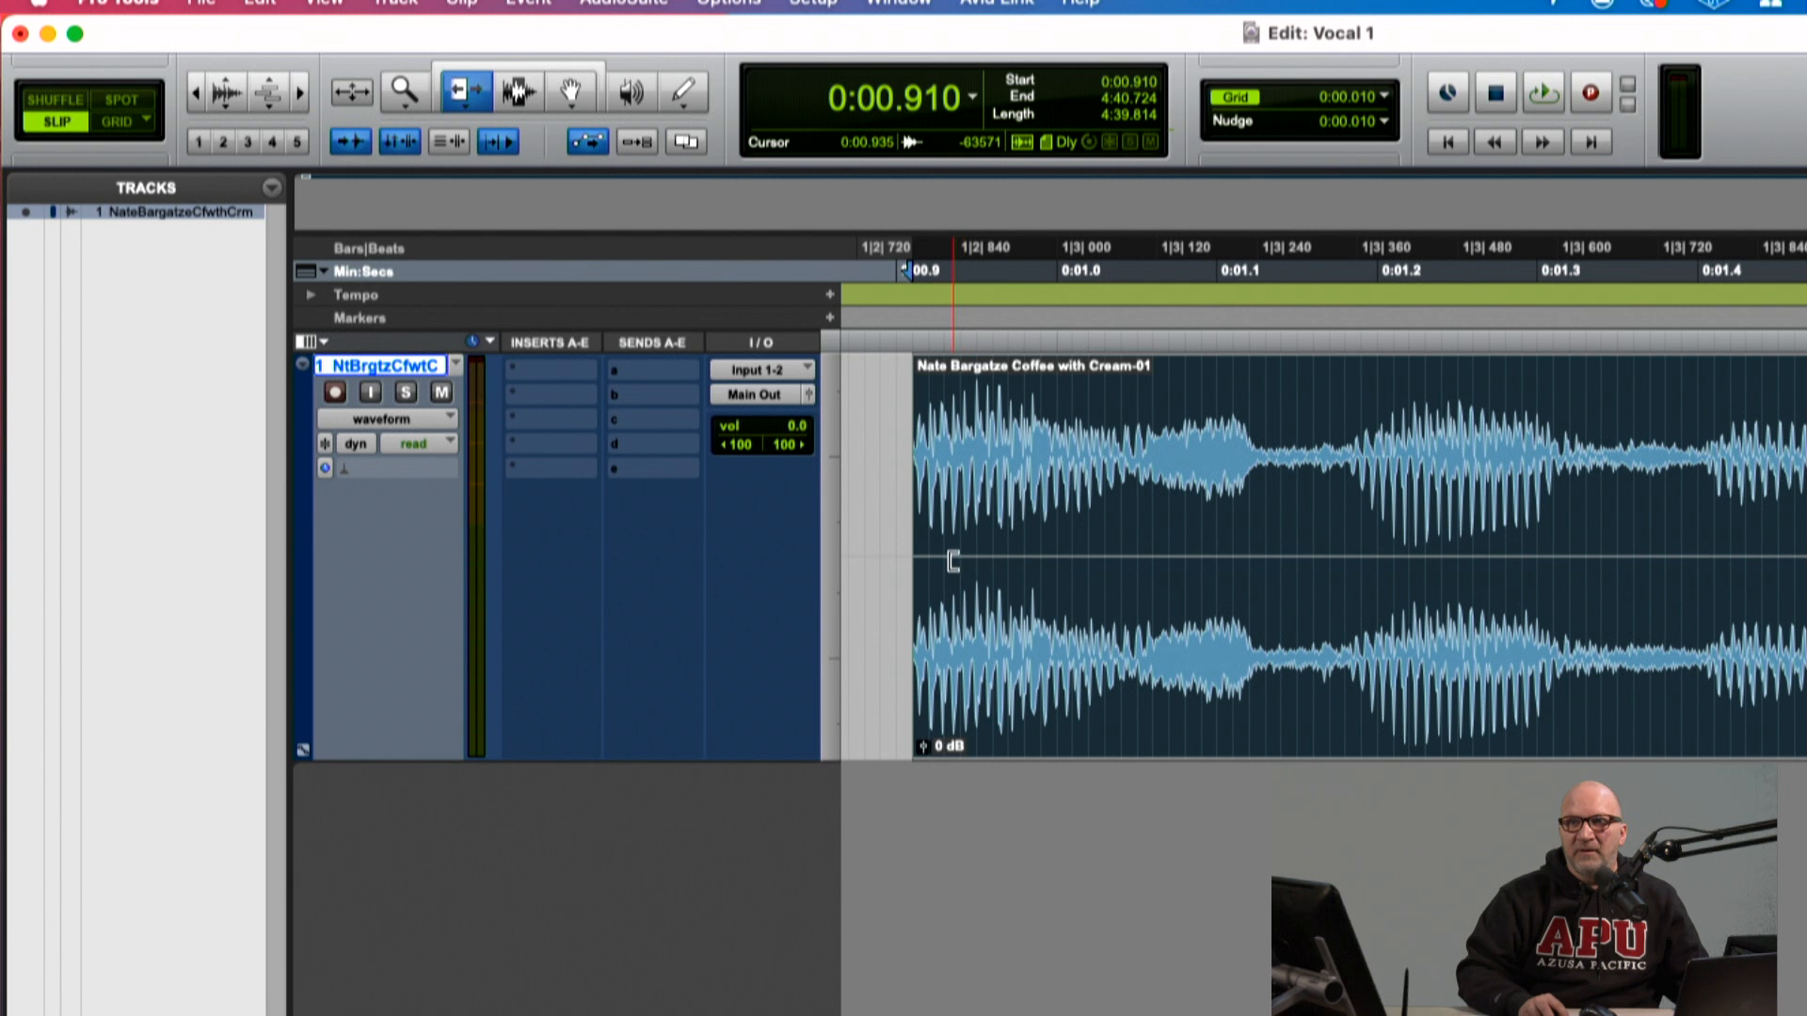
left_click_drag(918, 560, 1049, 563)
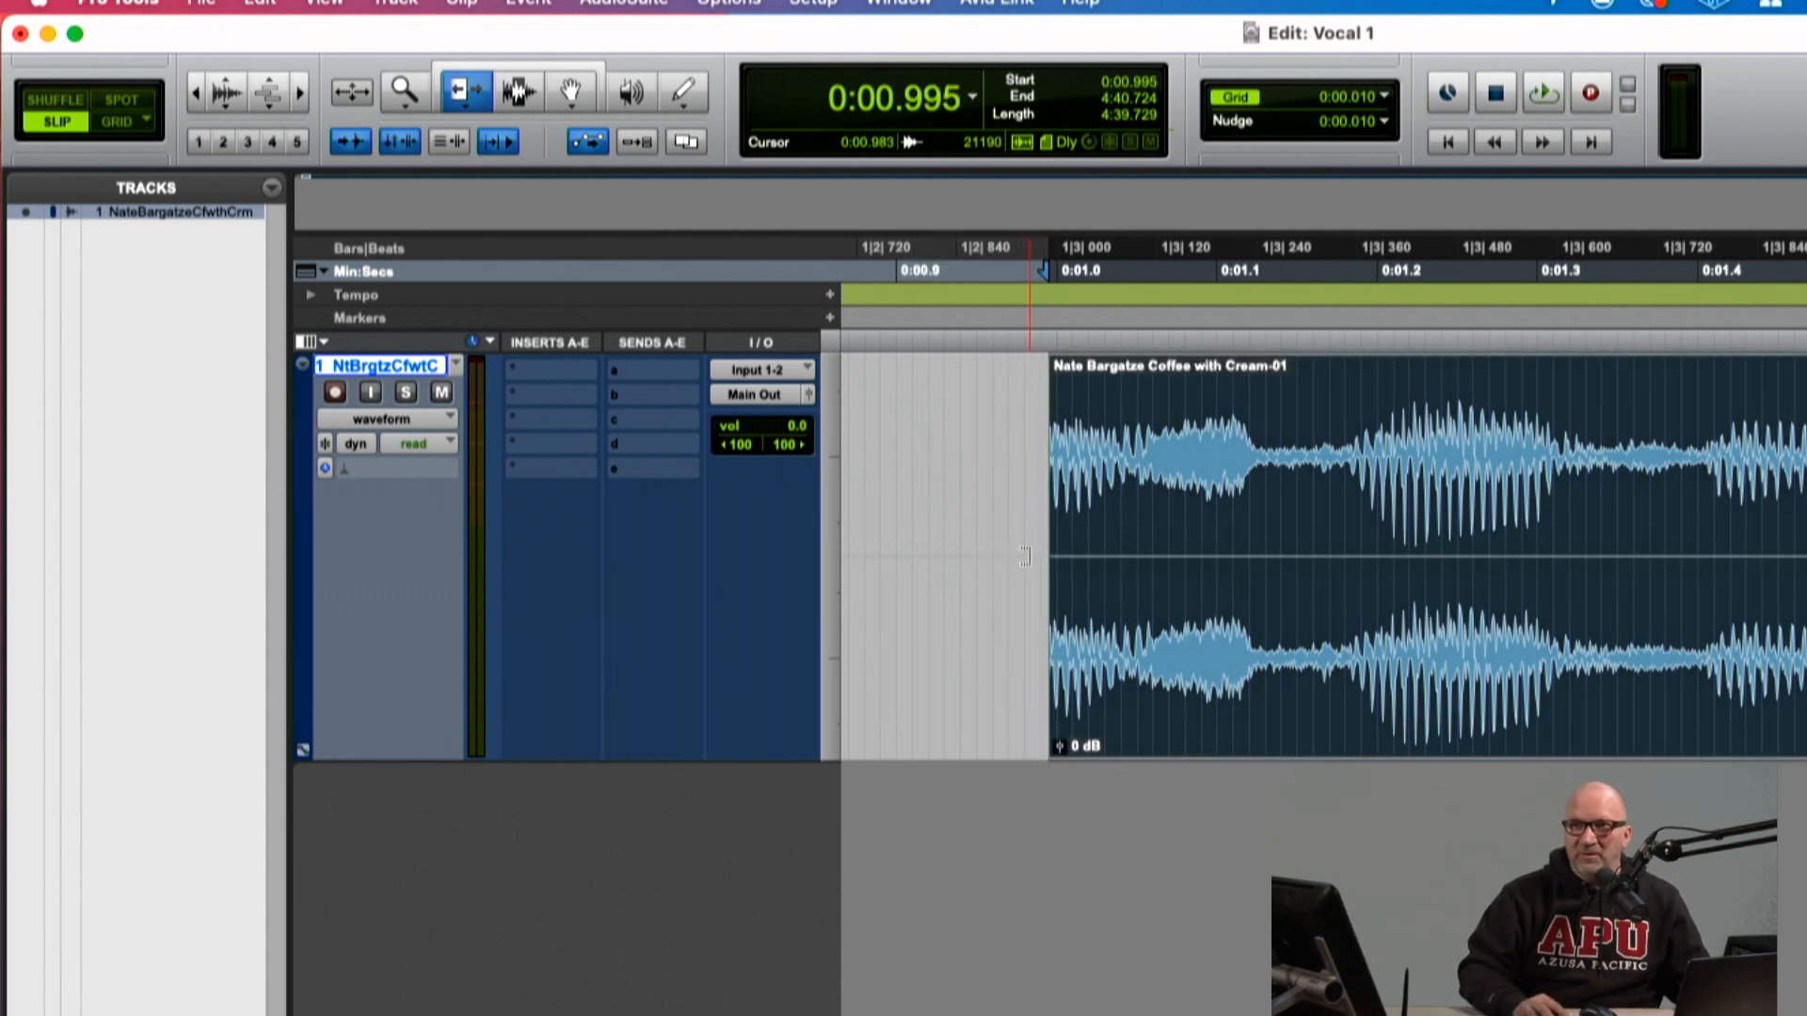
Step: Extend the clip's start back to 0:00.030, where the first sound begins, and undo the trim
left_click(1035, 556)
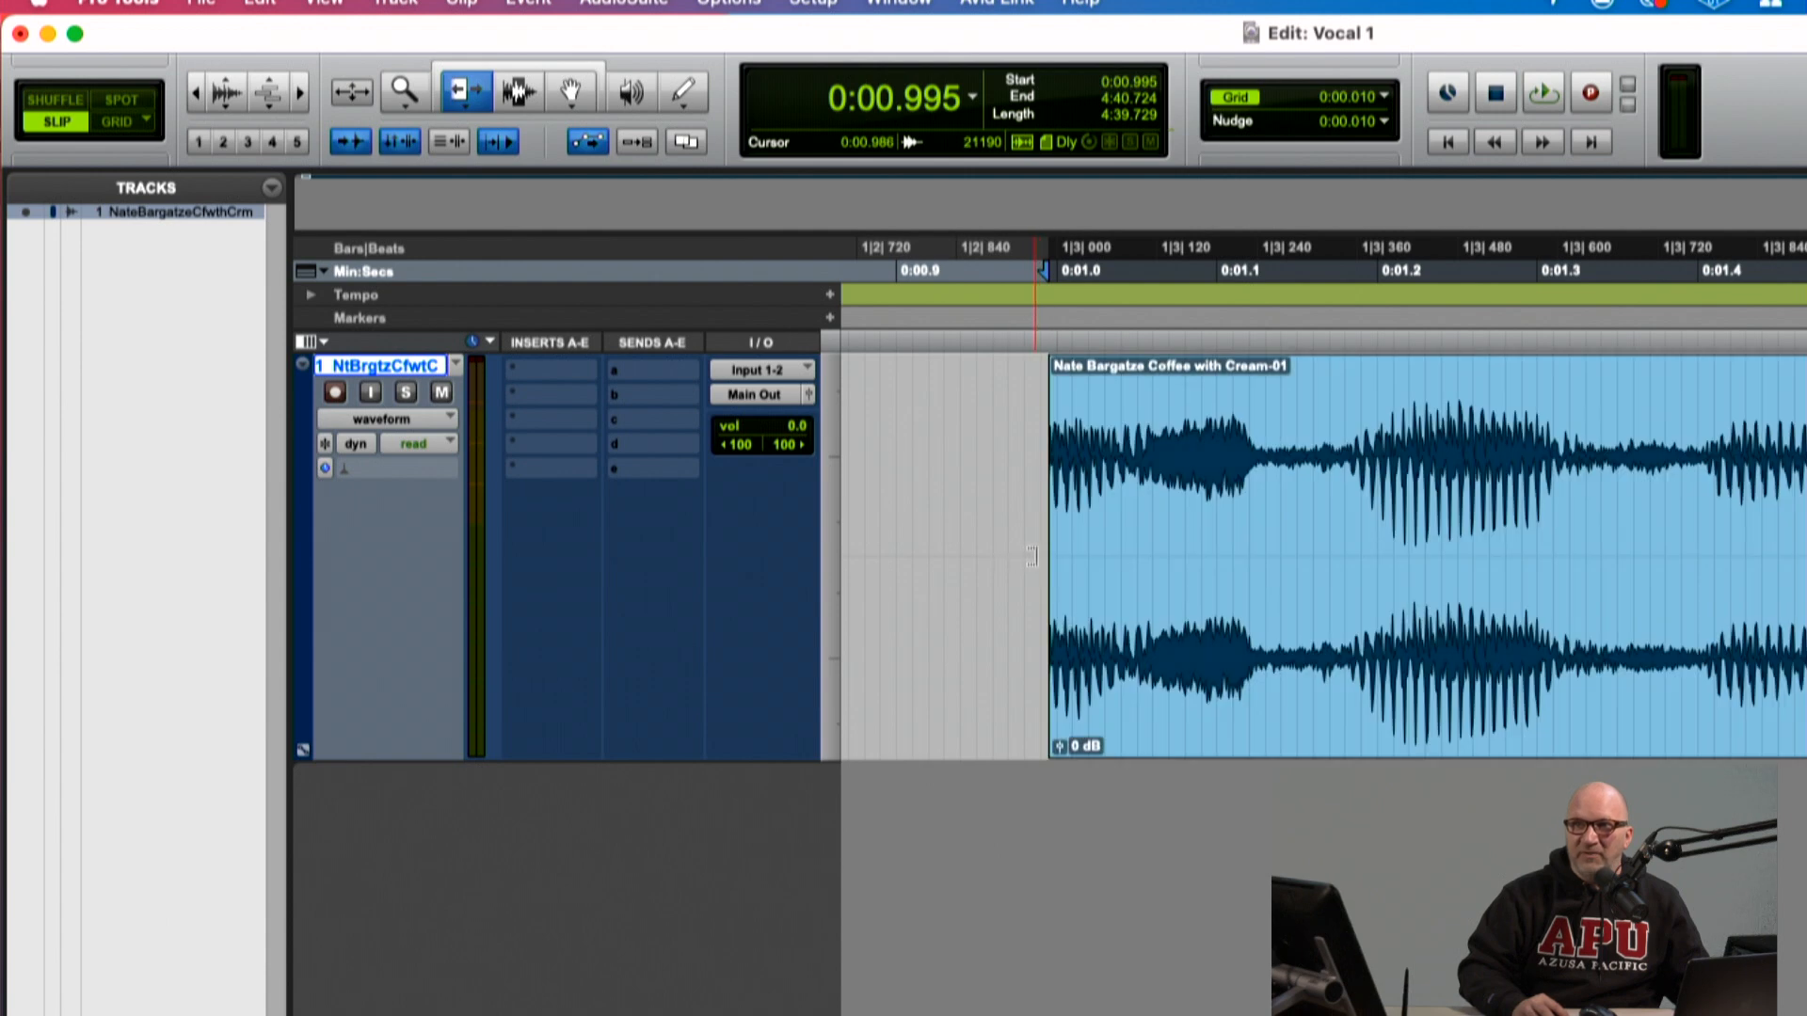
left_click_drag(1052, 559, 895, 570)
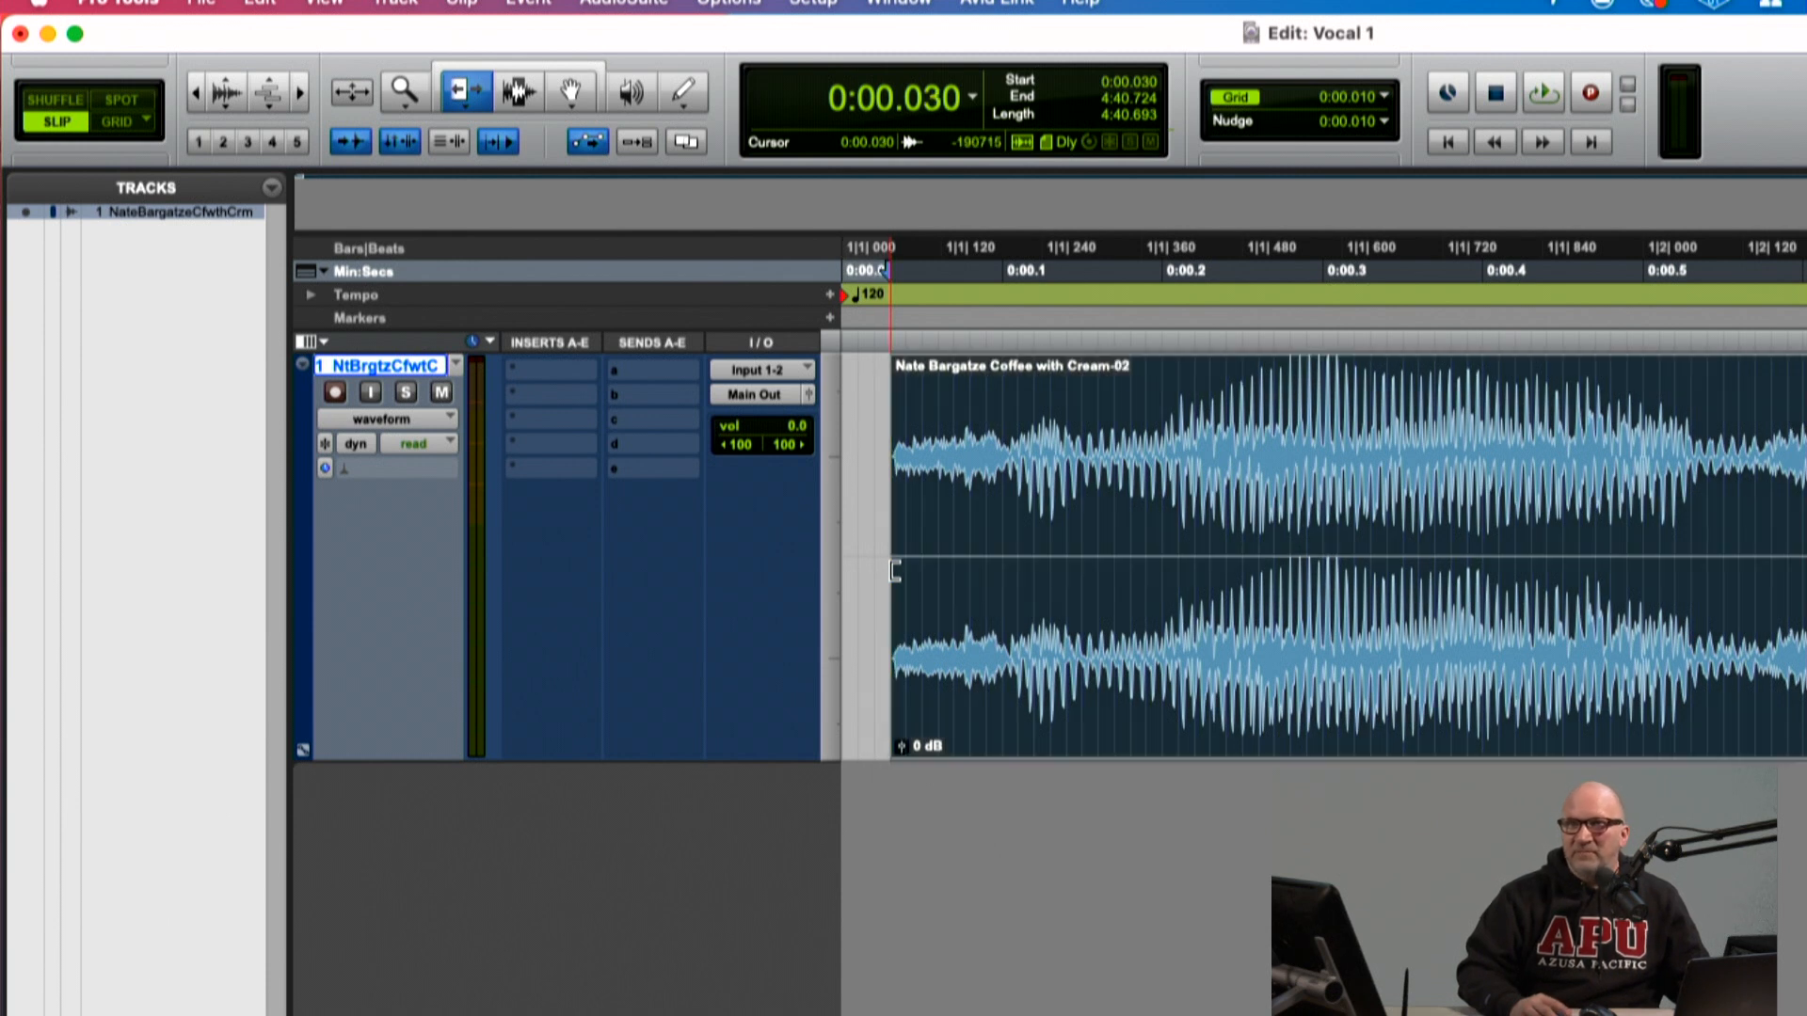
key("super+z")
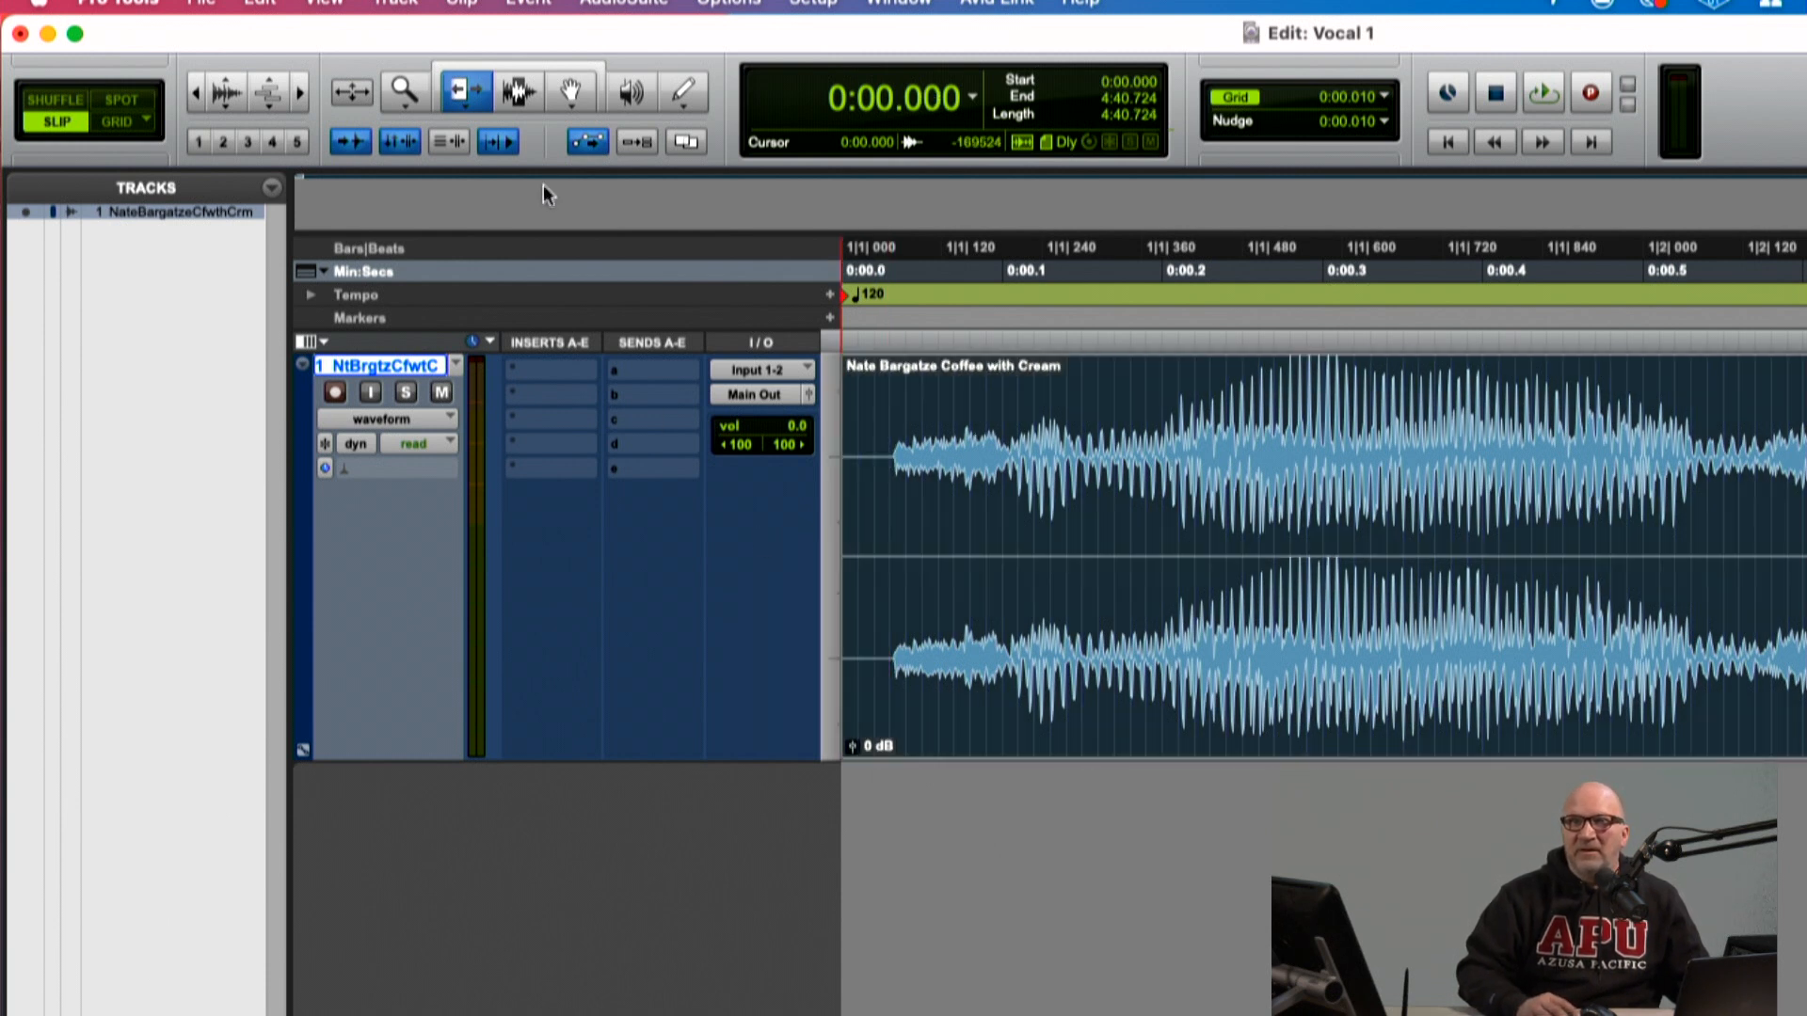
Step: Delete the silence from 0:00.000 to 0:00.029 using the Selector, and restore the clip's start to 0:00.000 with the Trim tool
left_click(517, 94)
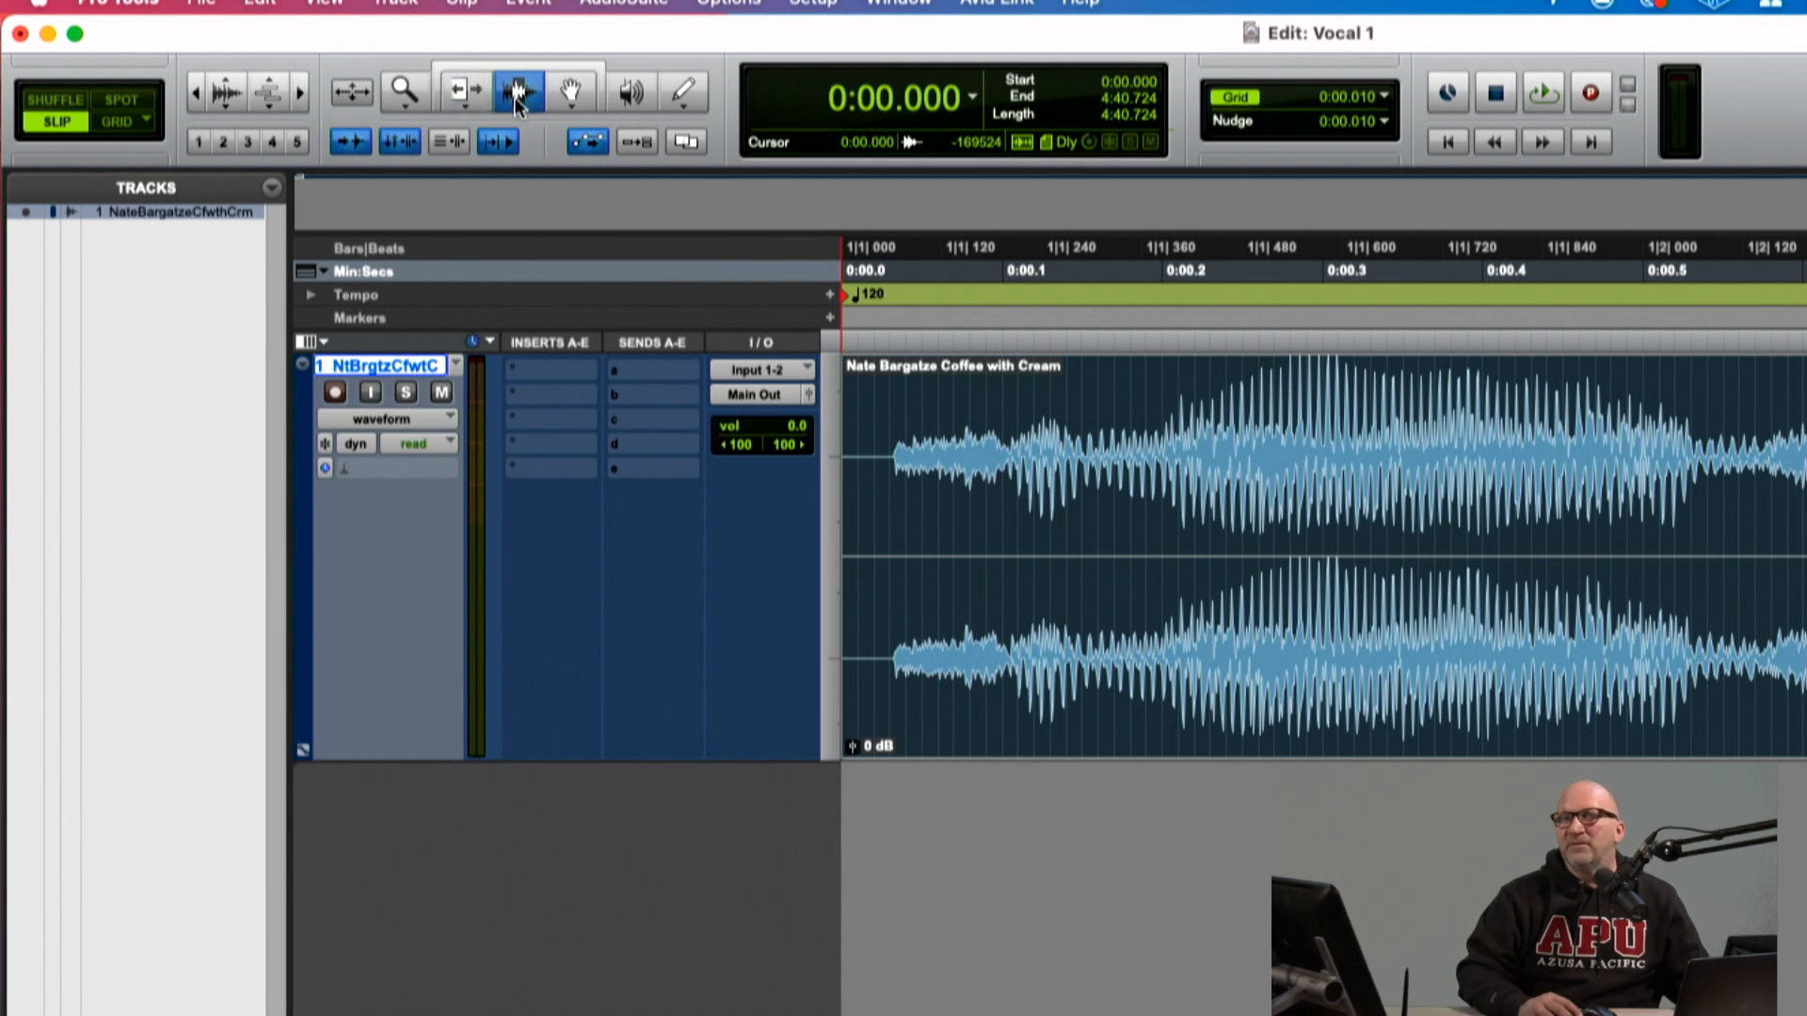
left_click(914, 549)
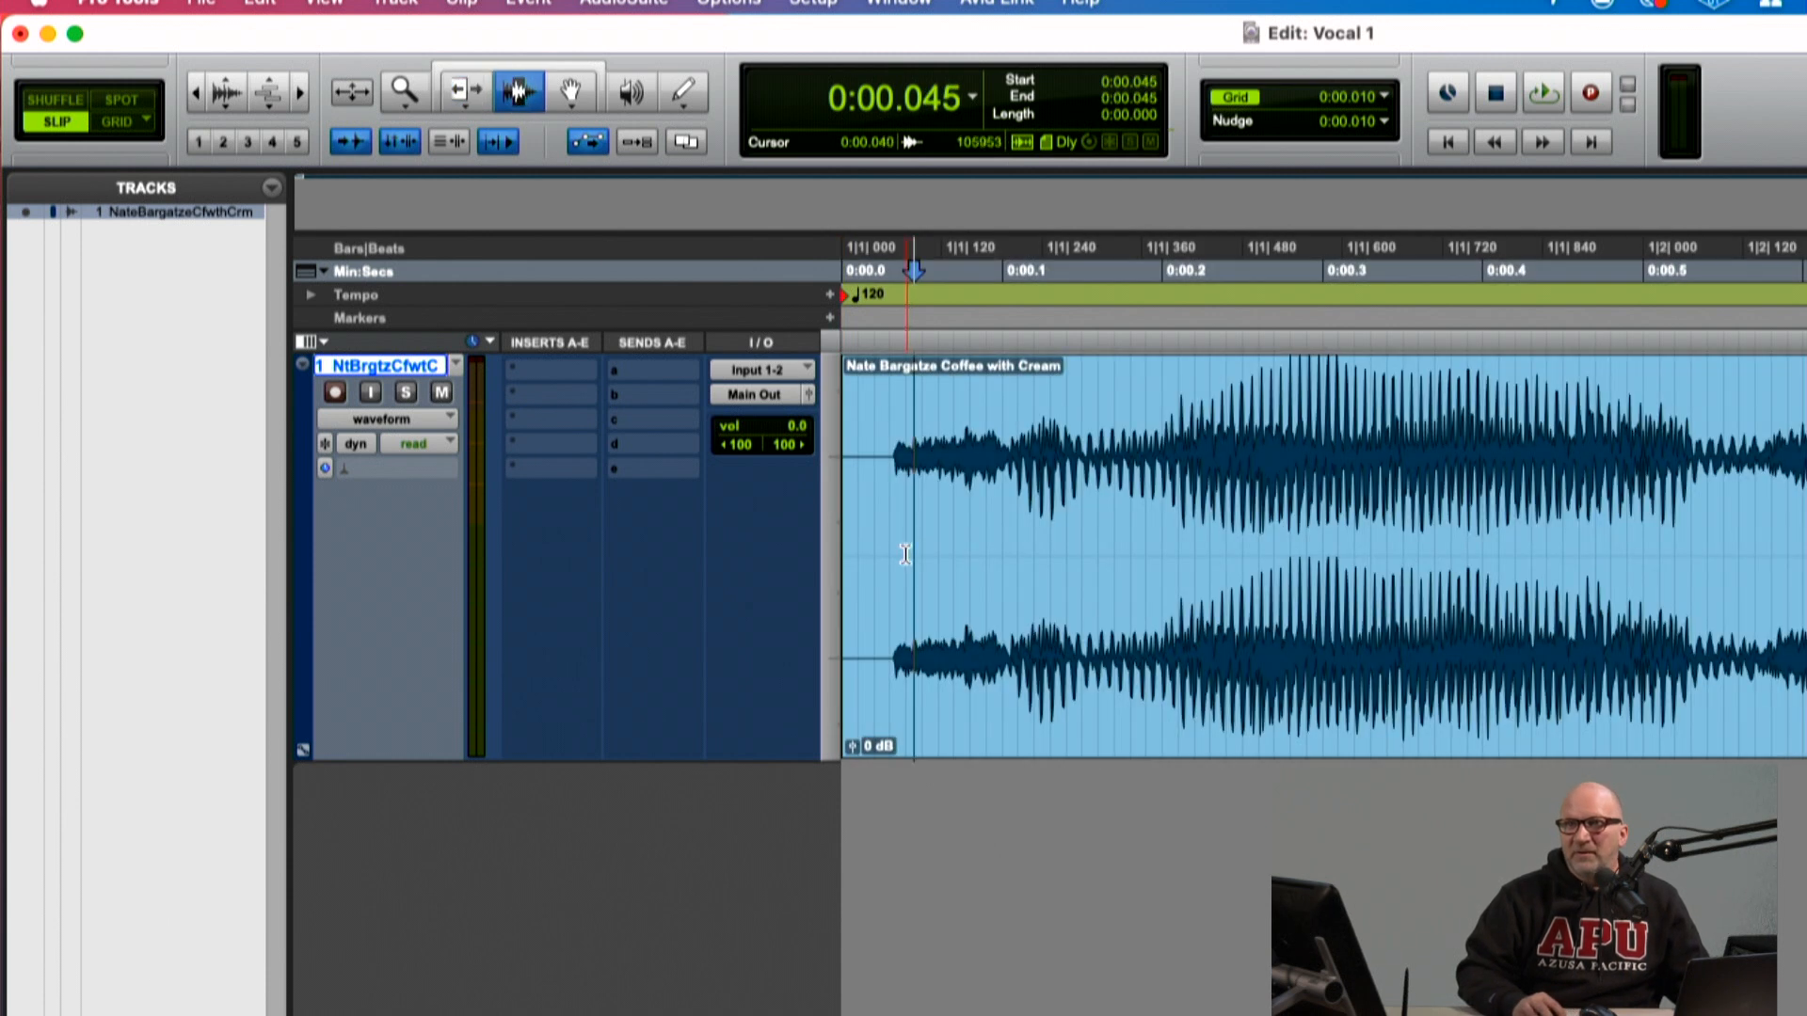
left_click(902, 557)
left_click_drag(902, 557, 807, 555)
key("super+alt+Tab")
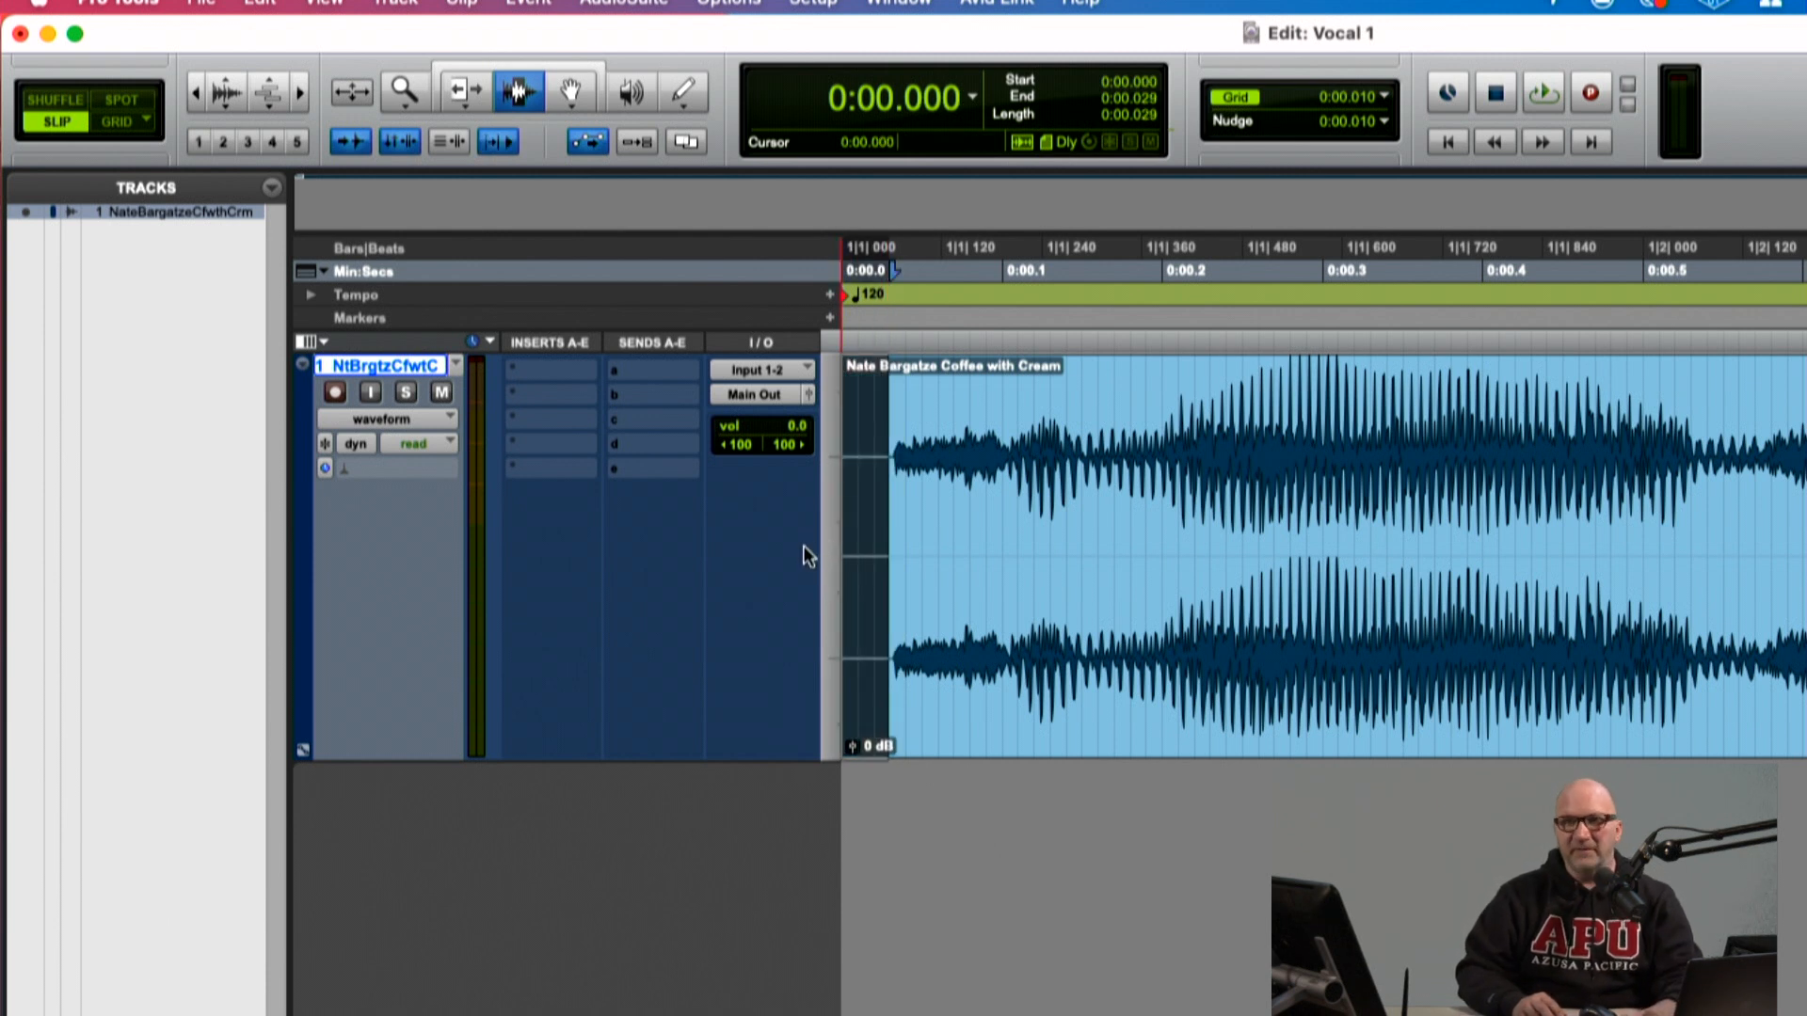
key("Delete")
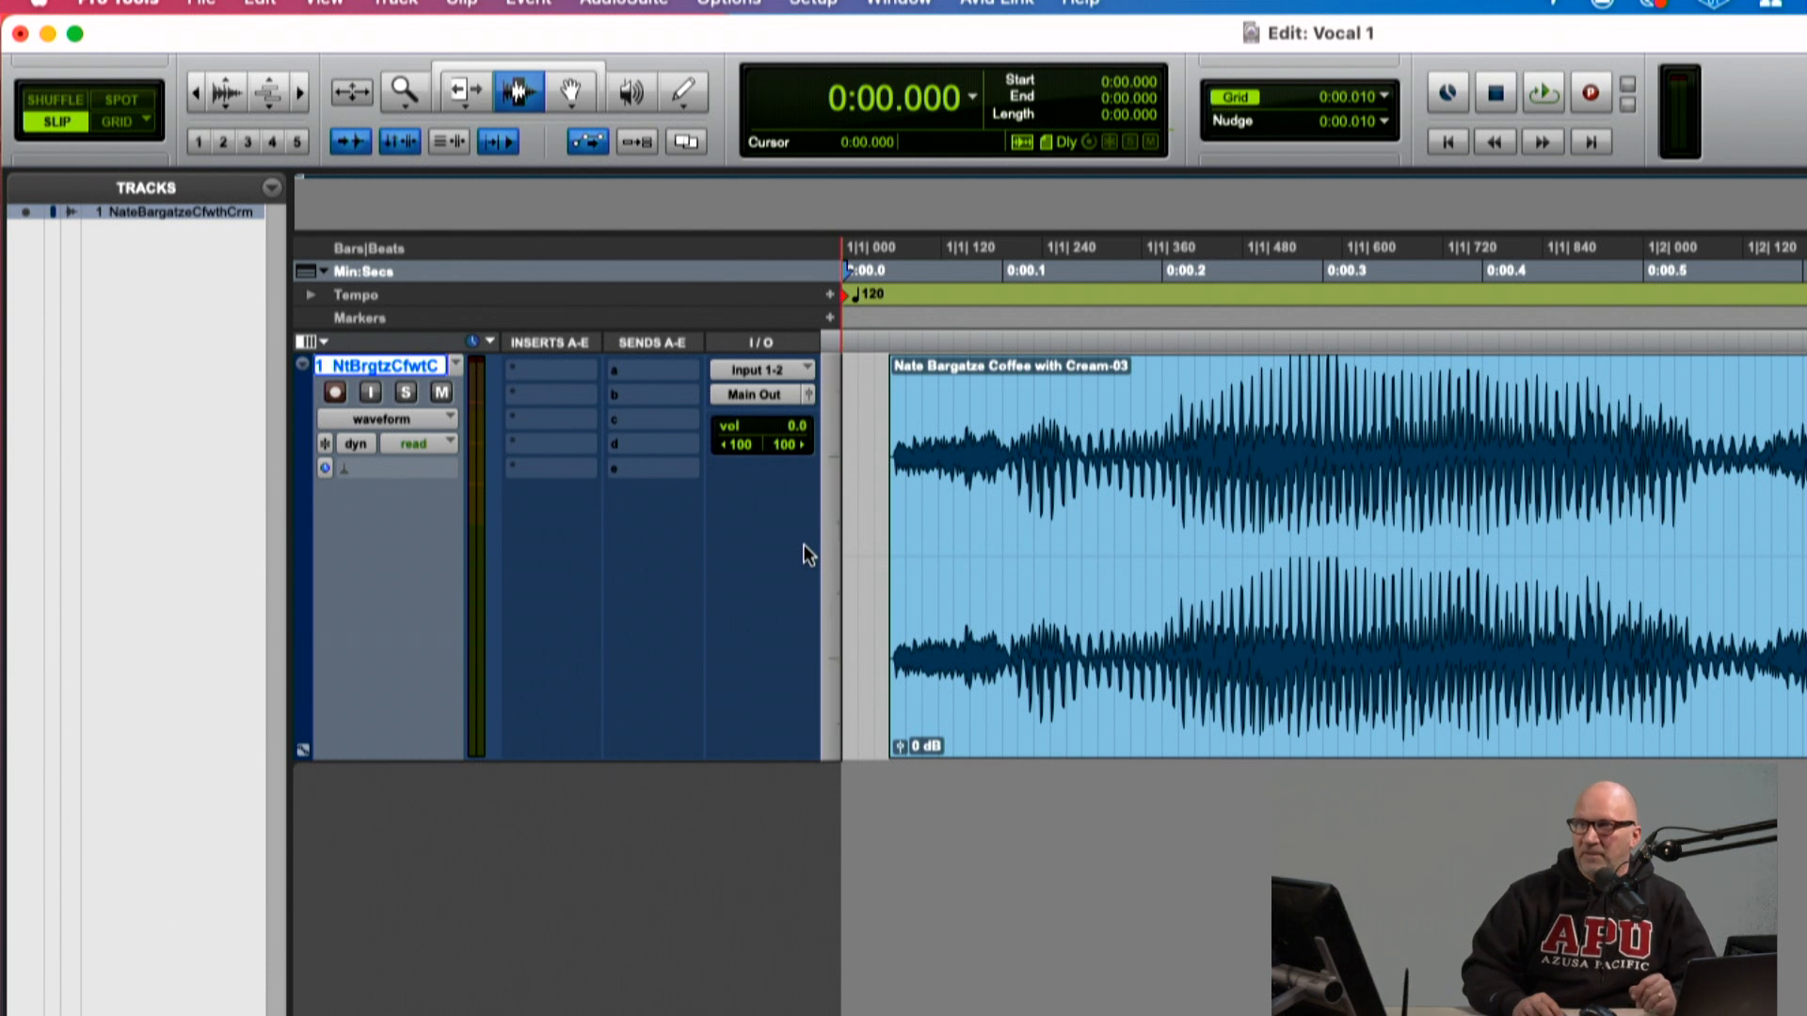
left_click(466, 91)
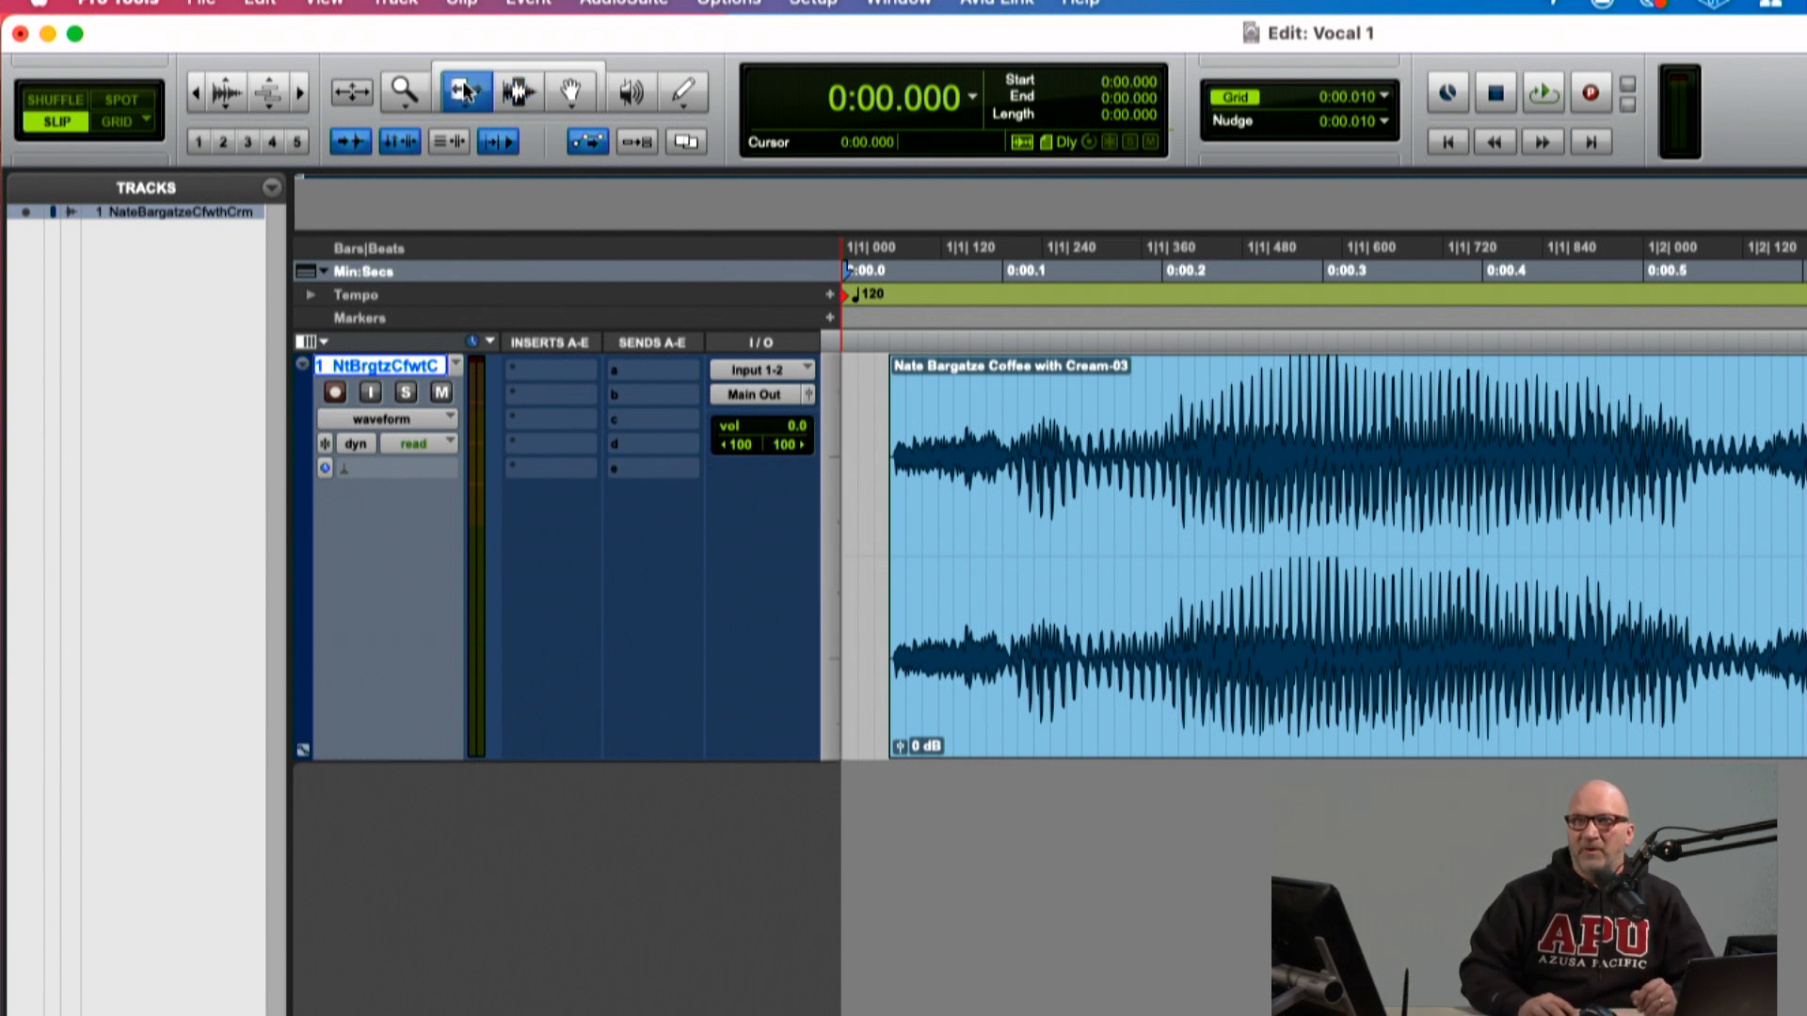
left_click_drag(892, 559, 794, 565)
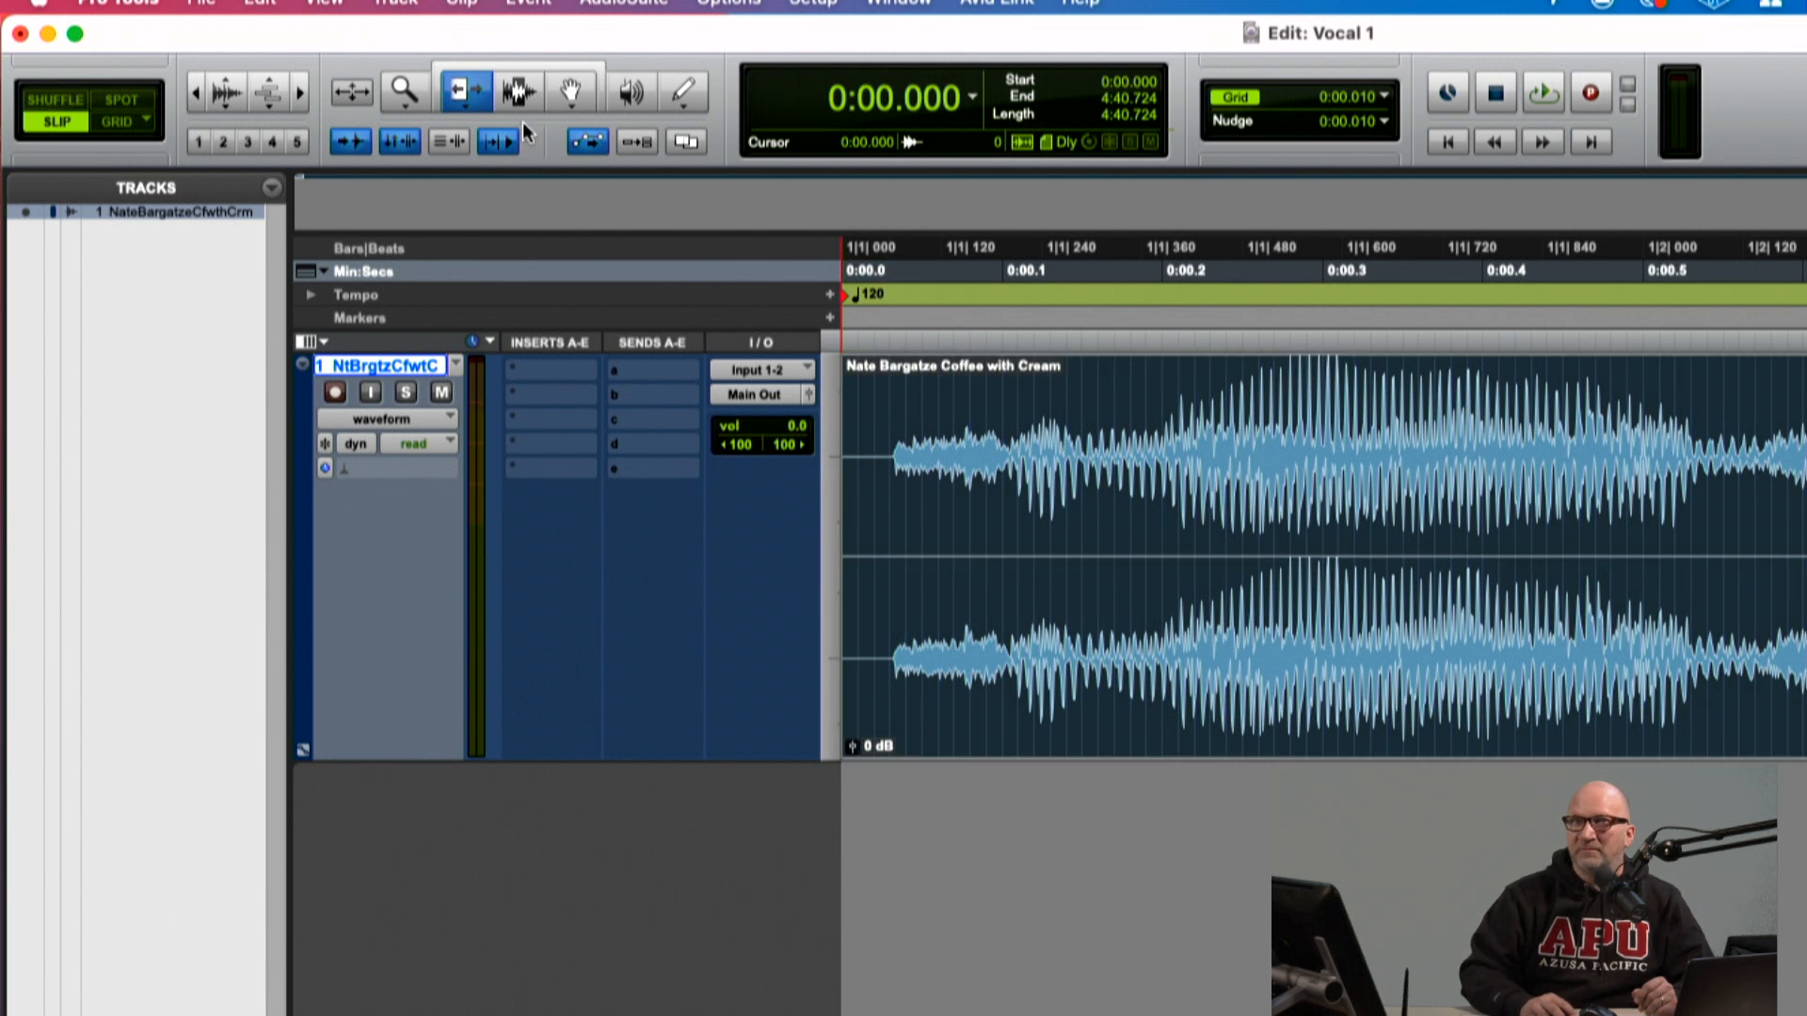
Step: Select the silence before the first sound, from 0:00.000 to 0:00.032, and delete it
left_click(519, 94)
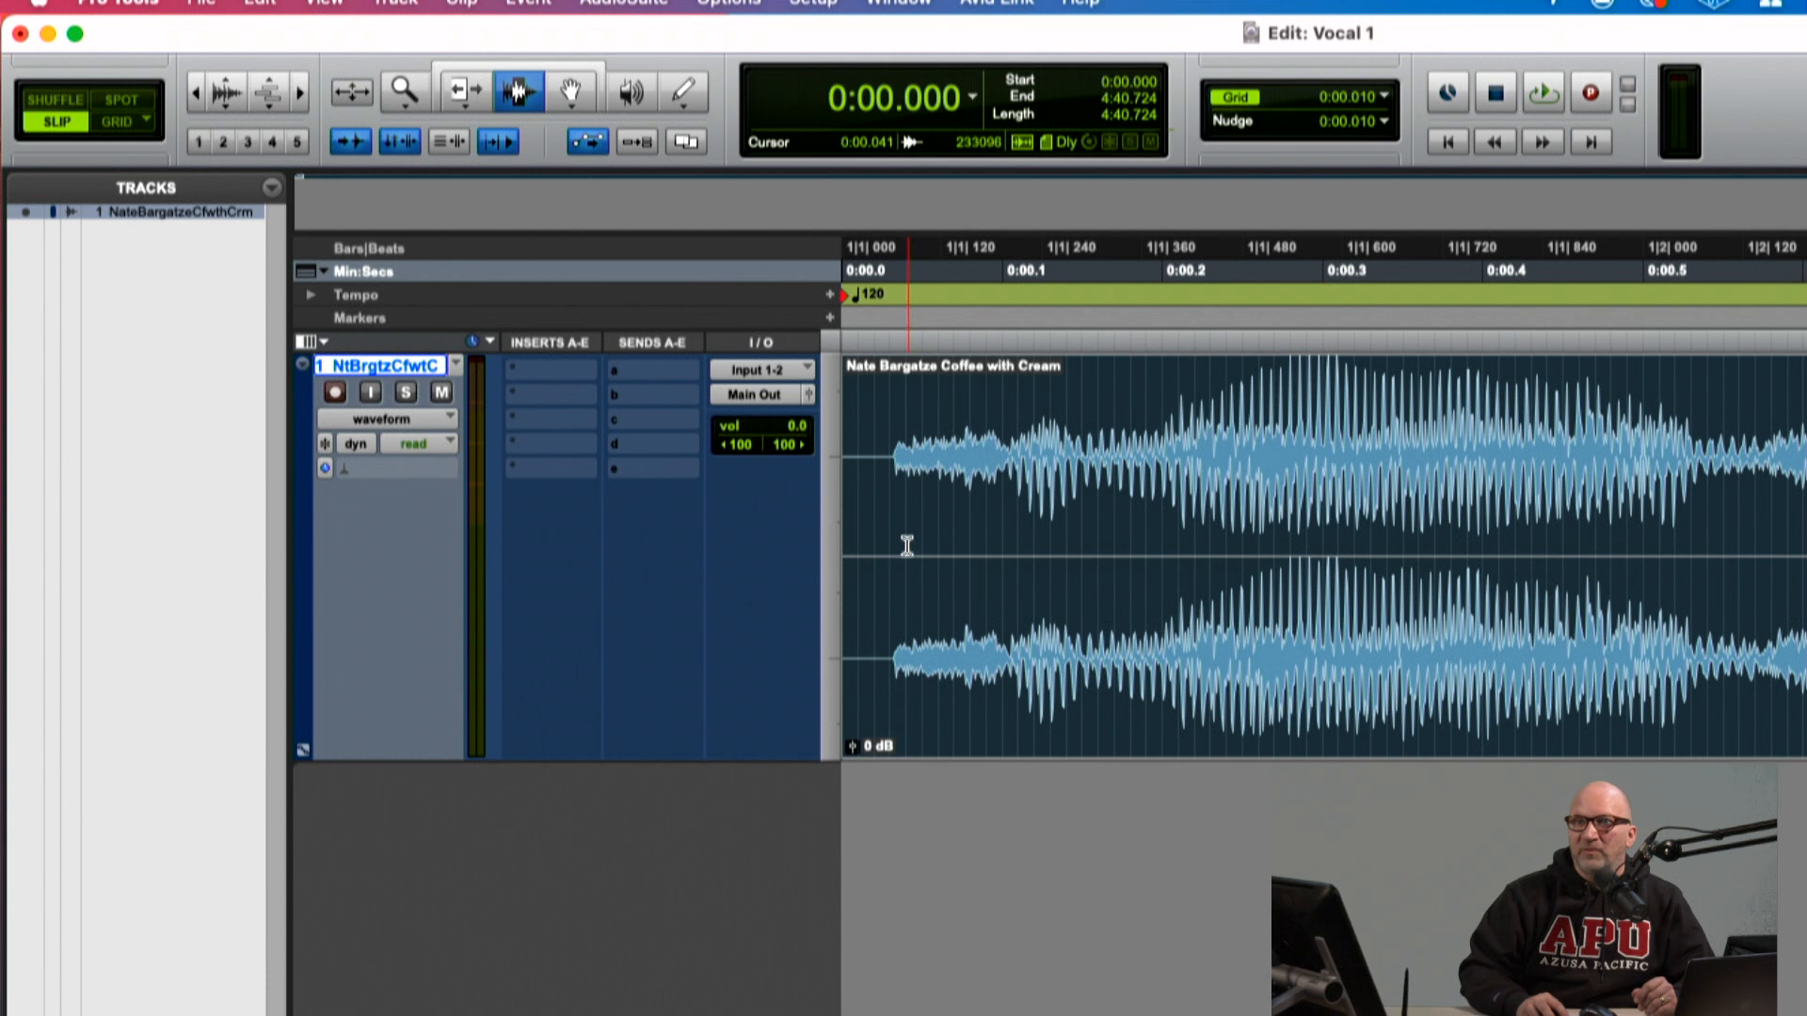
left_click_drag(897, 545, 807, 560)
key("ctrl+n")
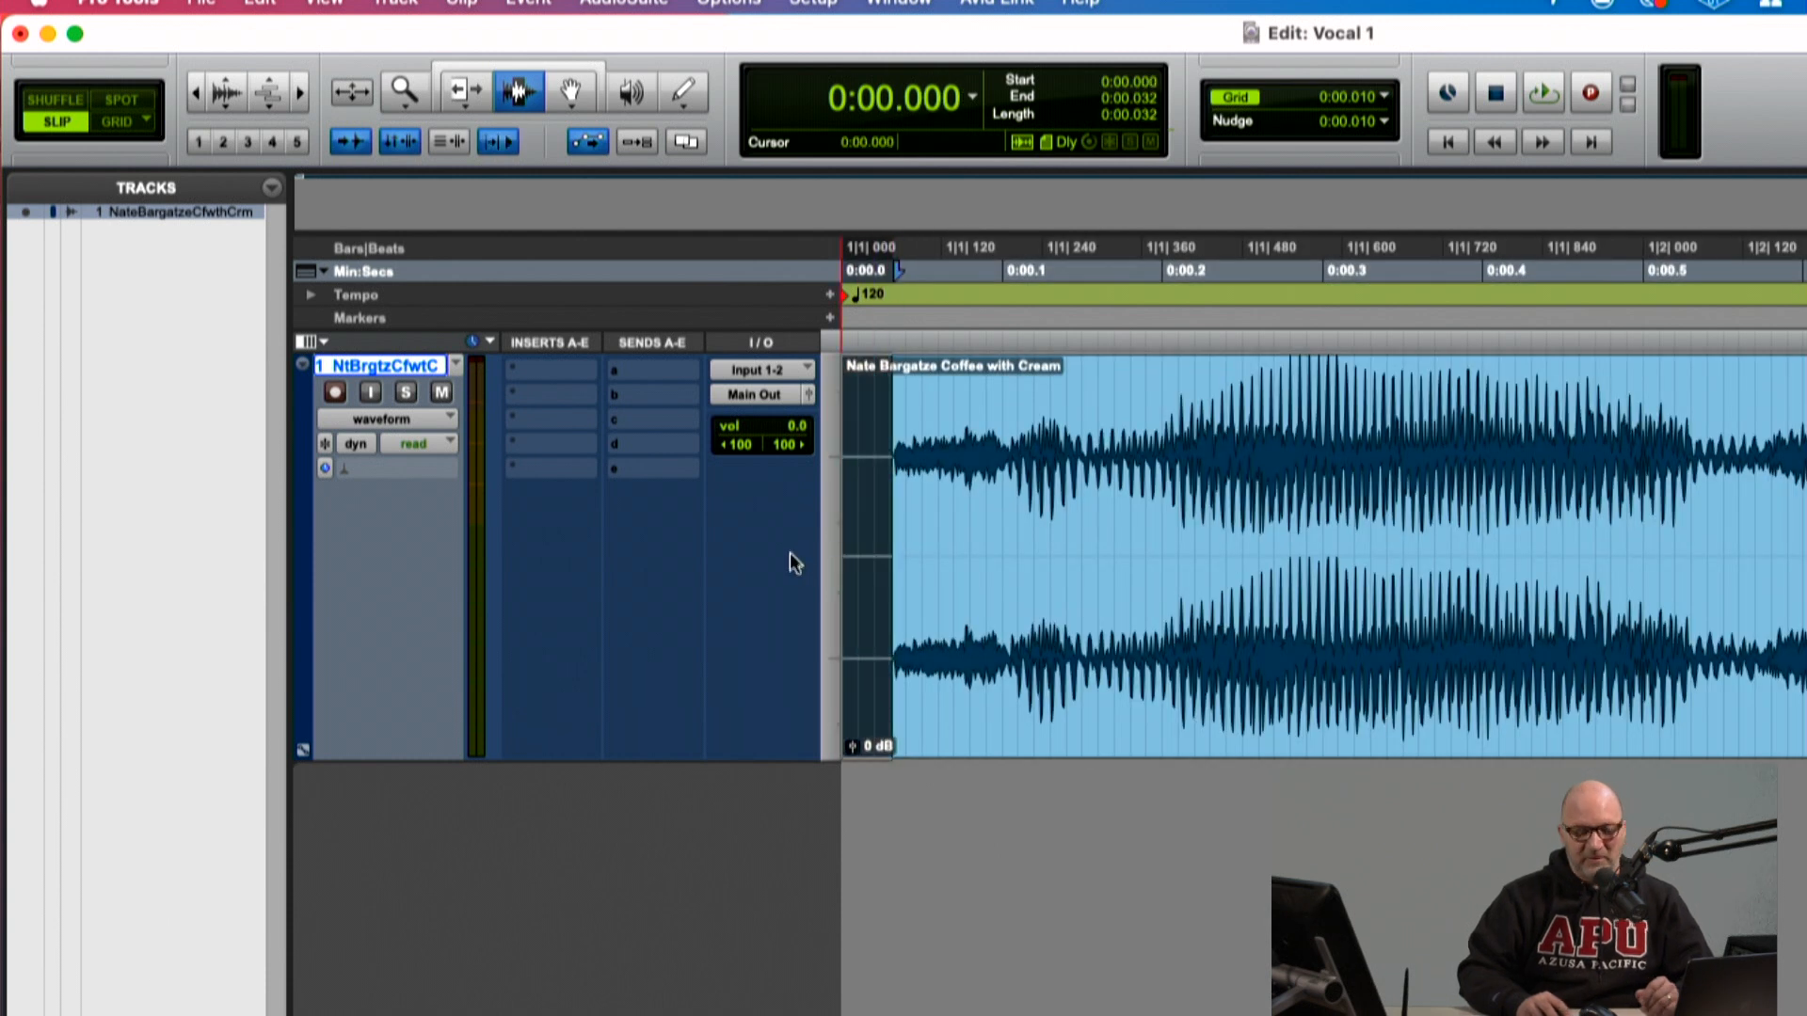
key("Delete")
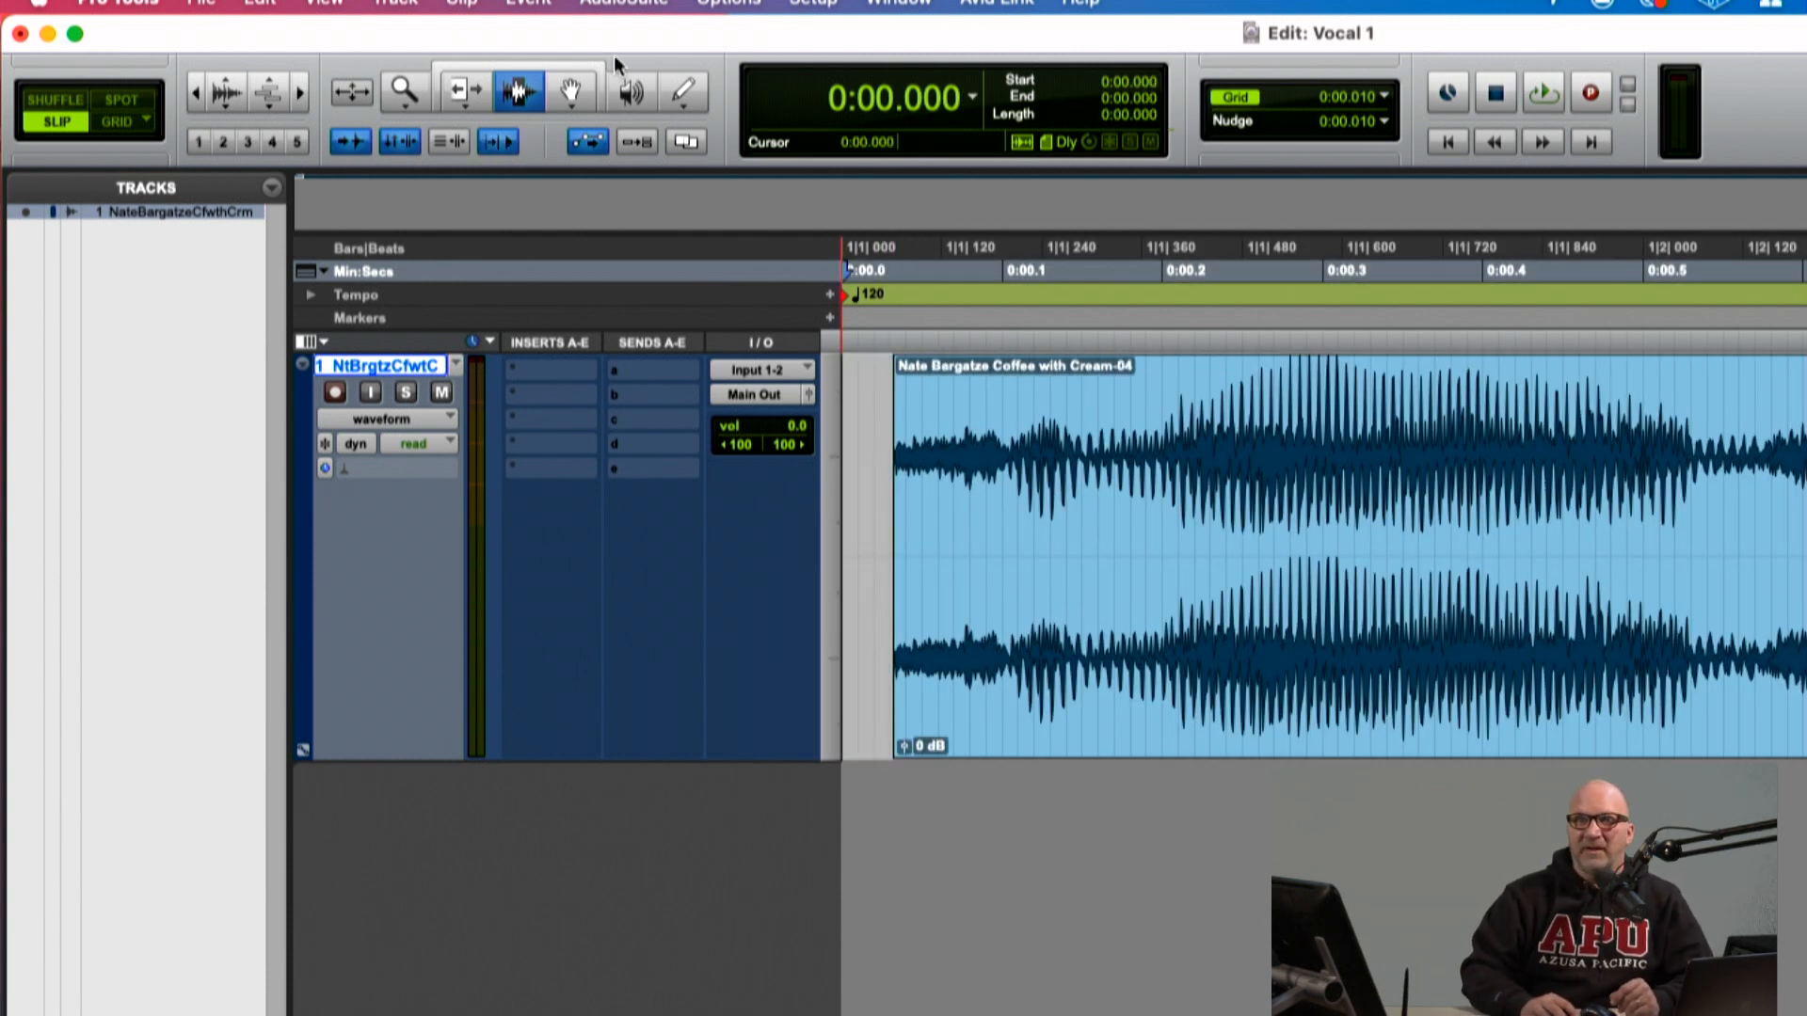
Step: Move the shortened clip to the session start at 0:00.000 with the Grabber tool
left_click(579, 93)
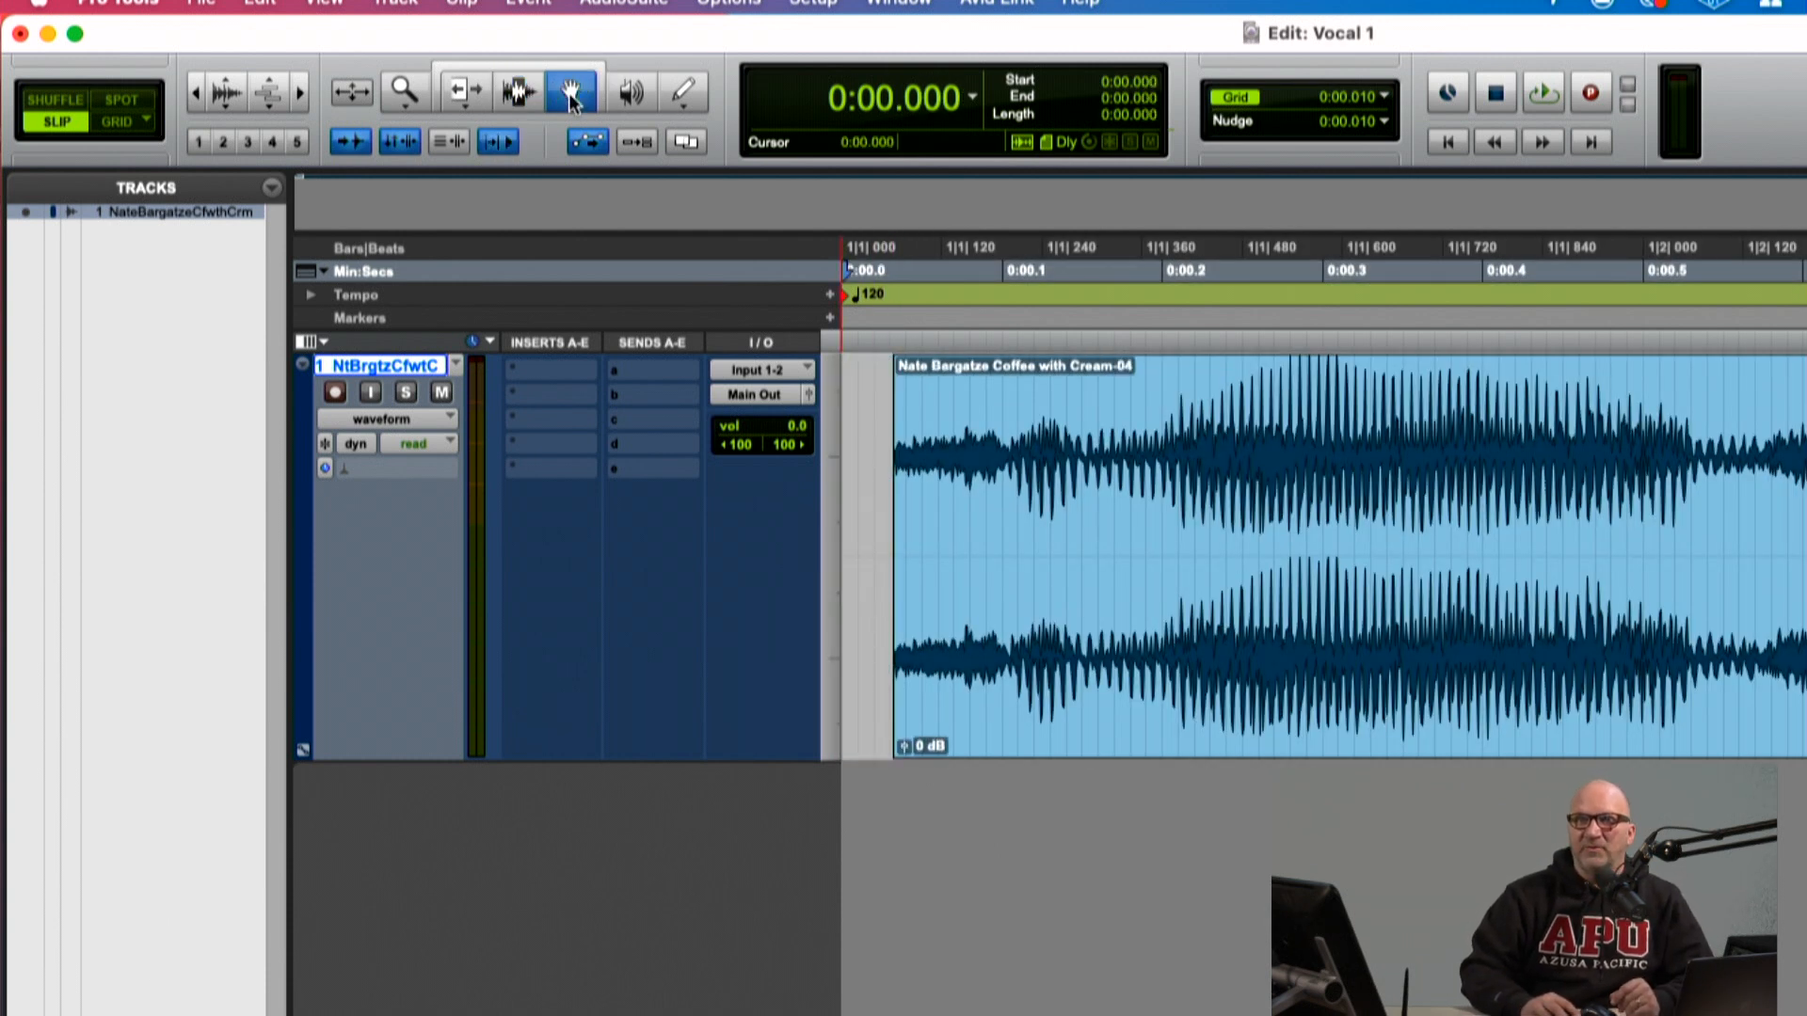
left_click(987, 612)
left_click_drag(986, 611, 826, 581)
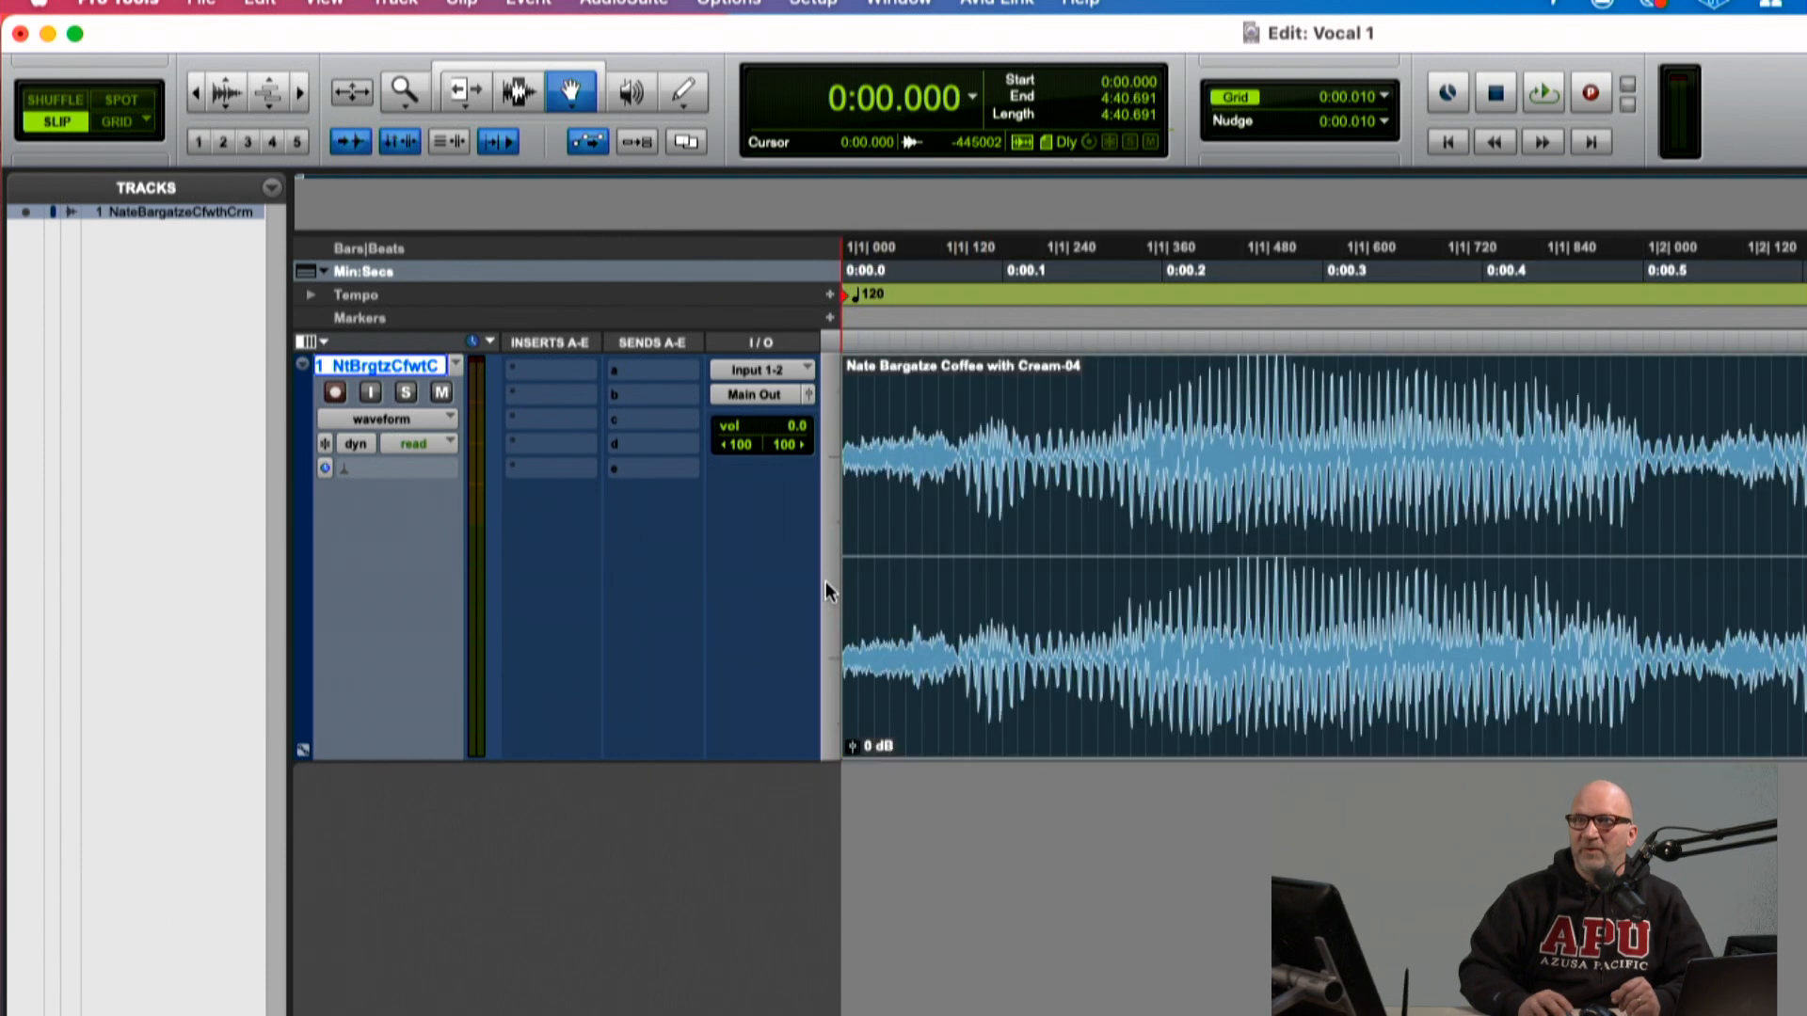
mouse_move(915, 638)
left_mouse_down()
mouse_move(1082, 639)
mouse_move(846, 648)
left_mouse_up()
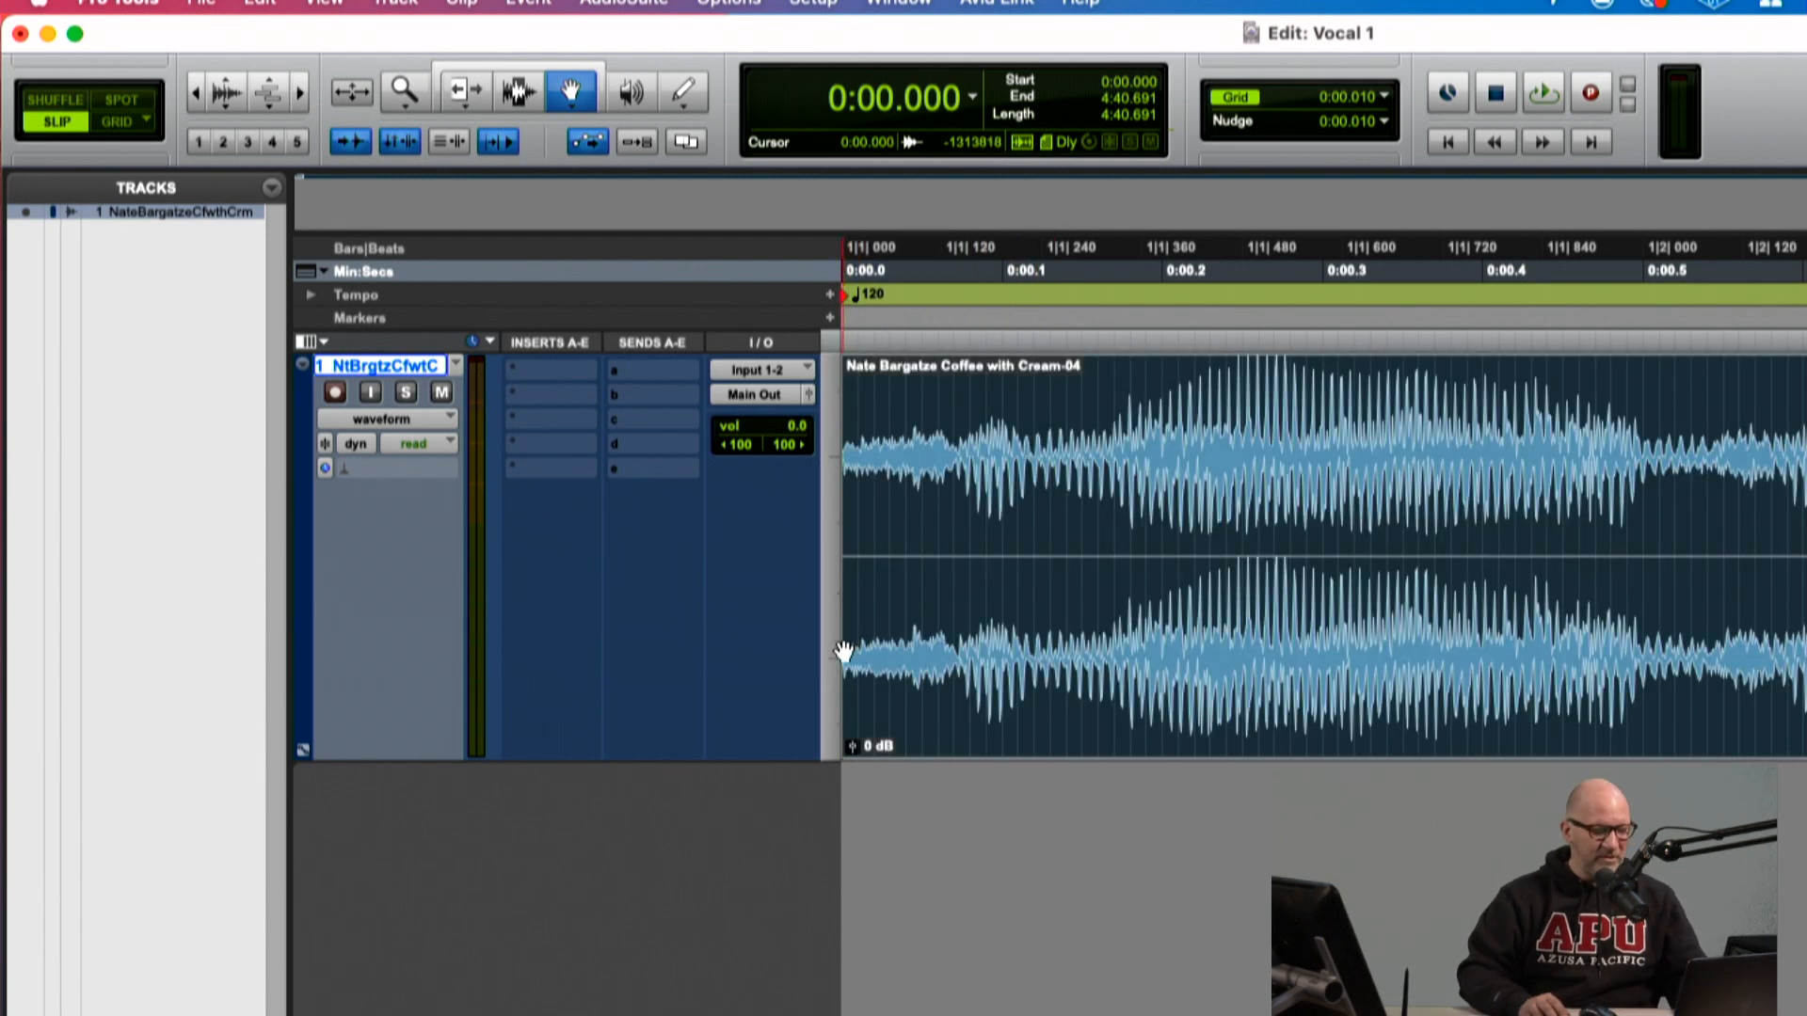
Step: Undo the clip move and the silence deletion to bring back the original vocal clip
key("super+z")
key("super+z")
key("super+z")
key("super+z")
key("super+z")
key("super+z")
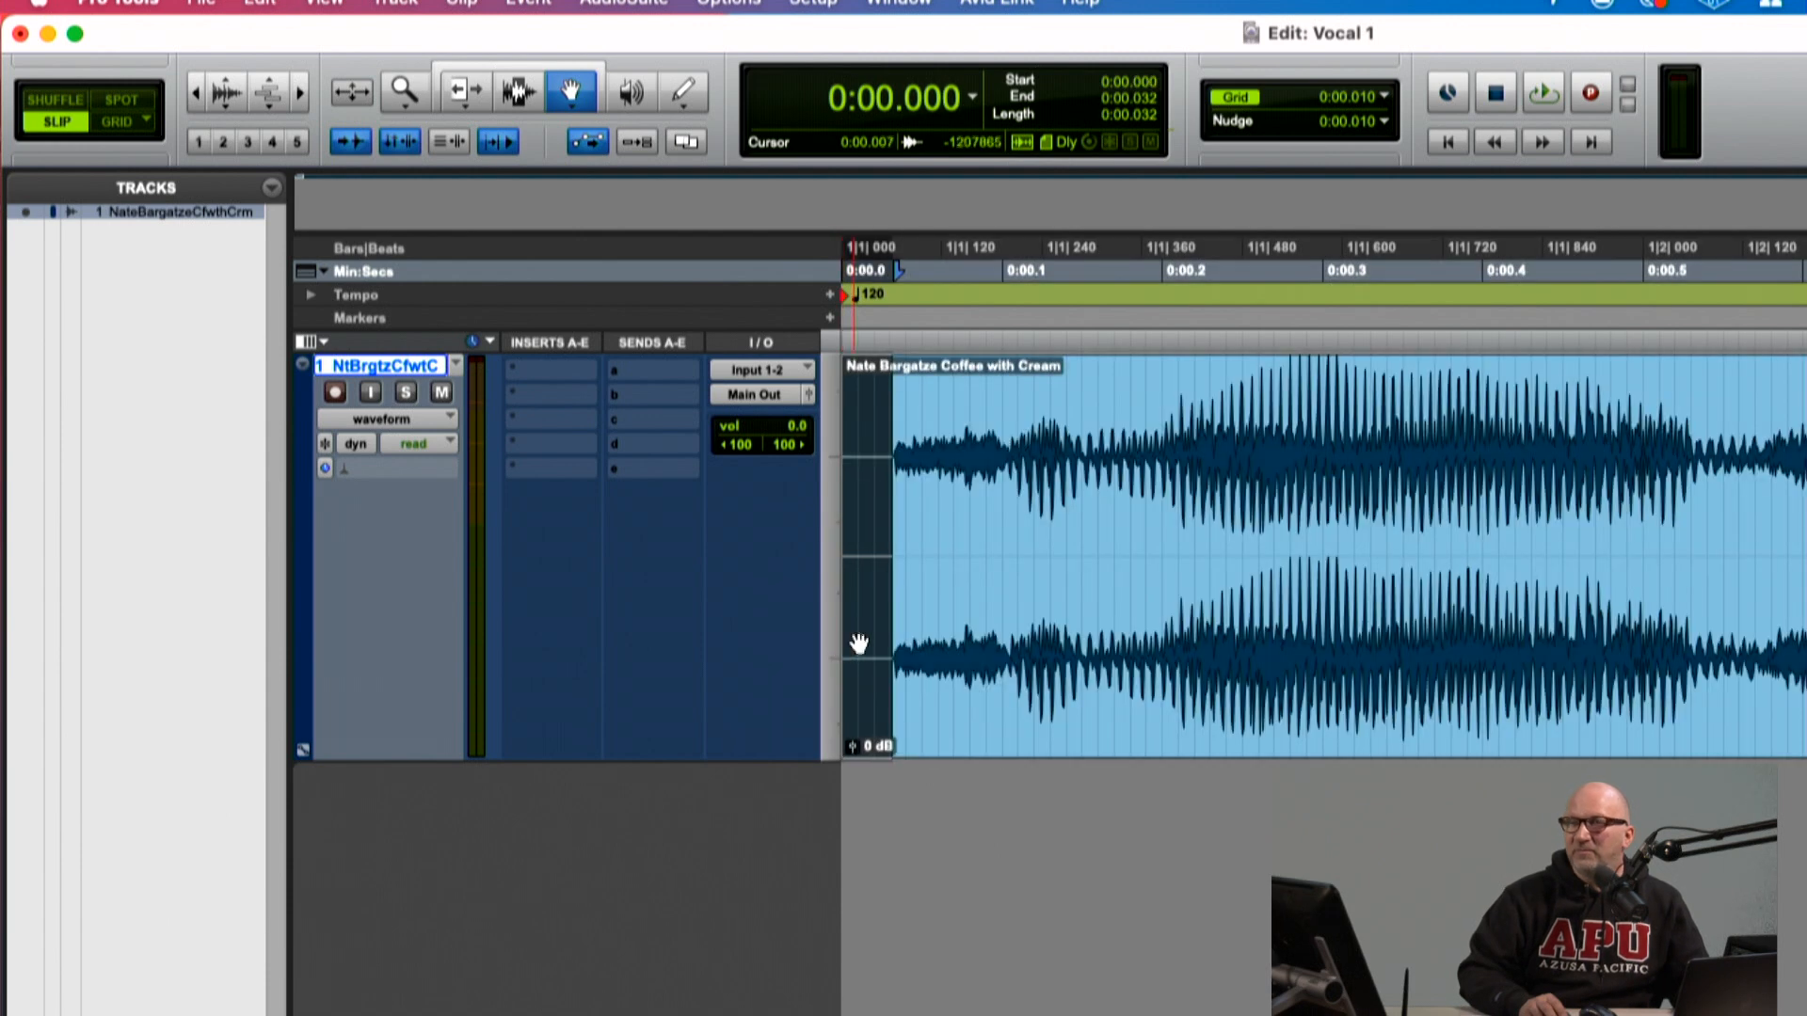
left_click(953, 638)
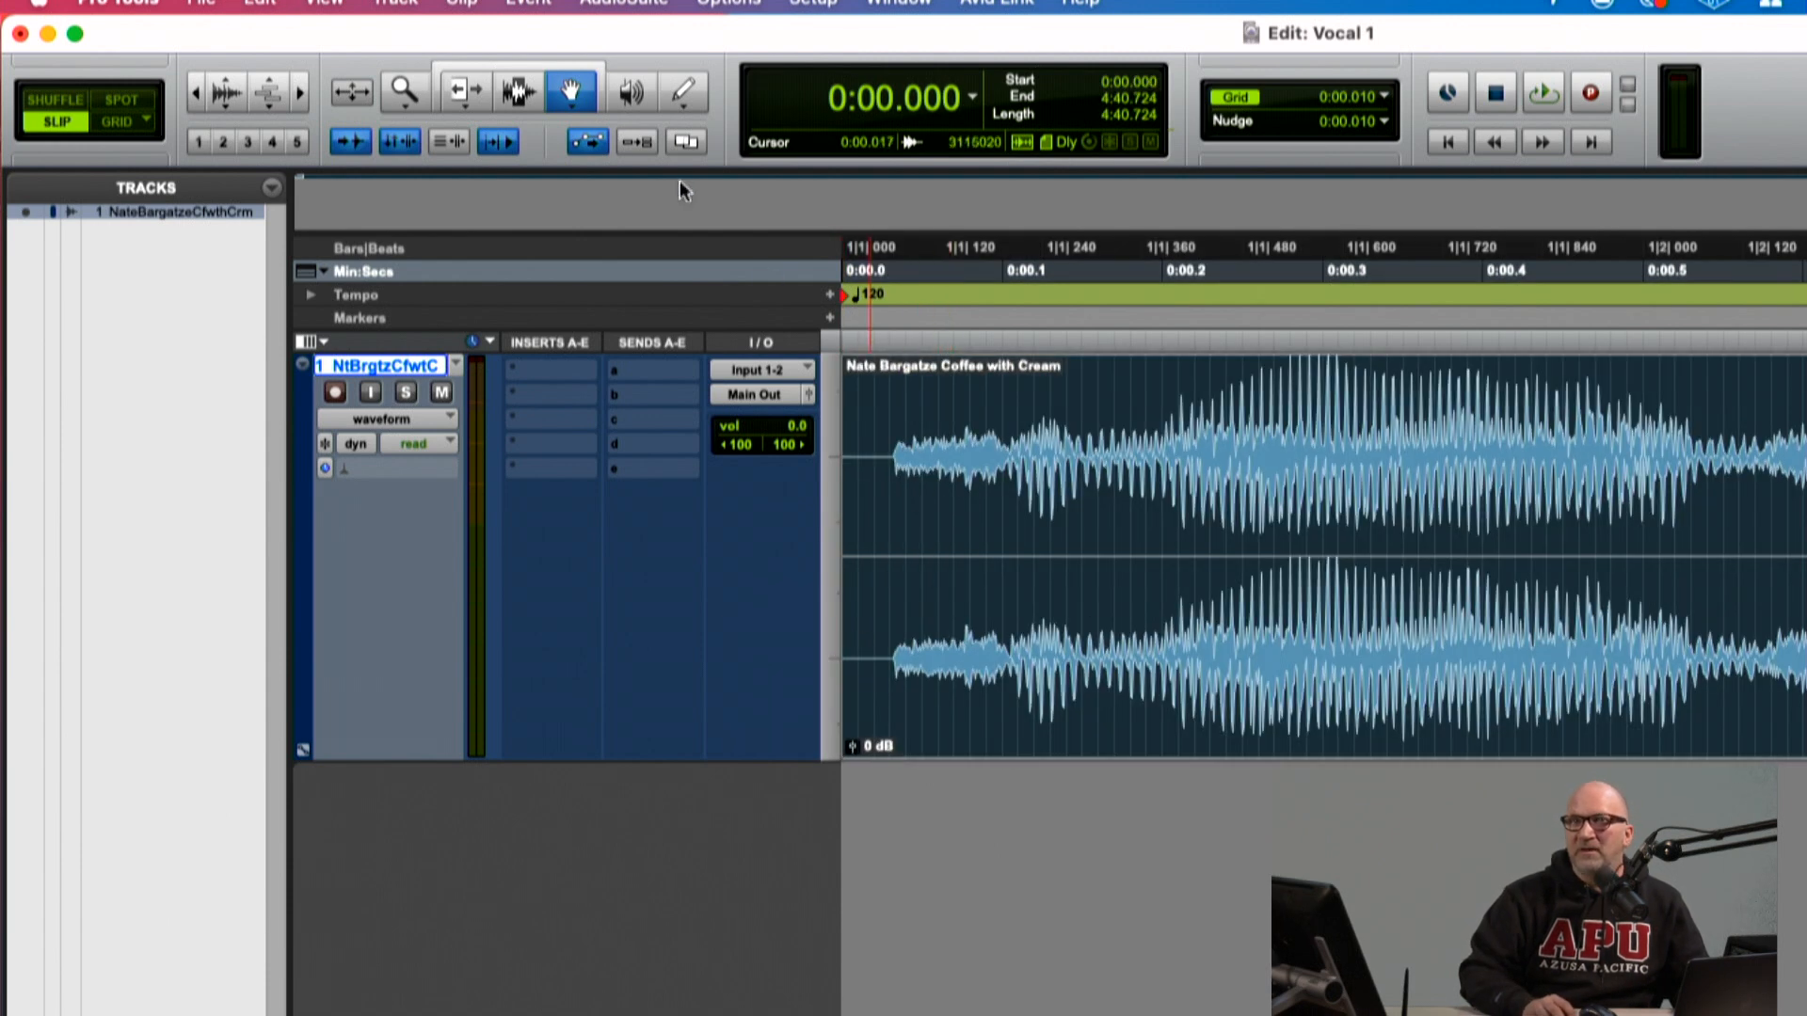
Step: Enable the Smart Tool and select the clip's opening from 0:00.000 to 0:00.098 in the upper half of the waveform
left_click(534, 64)
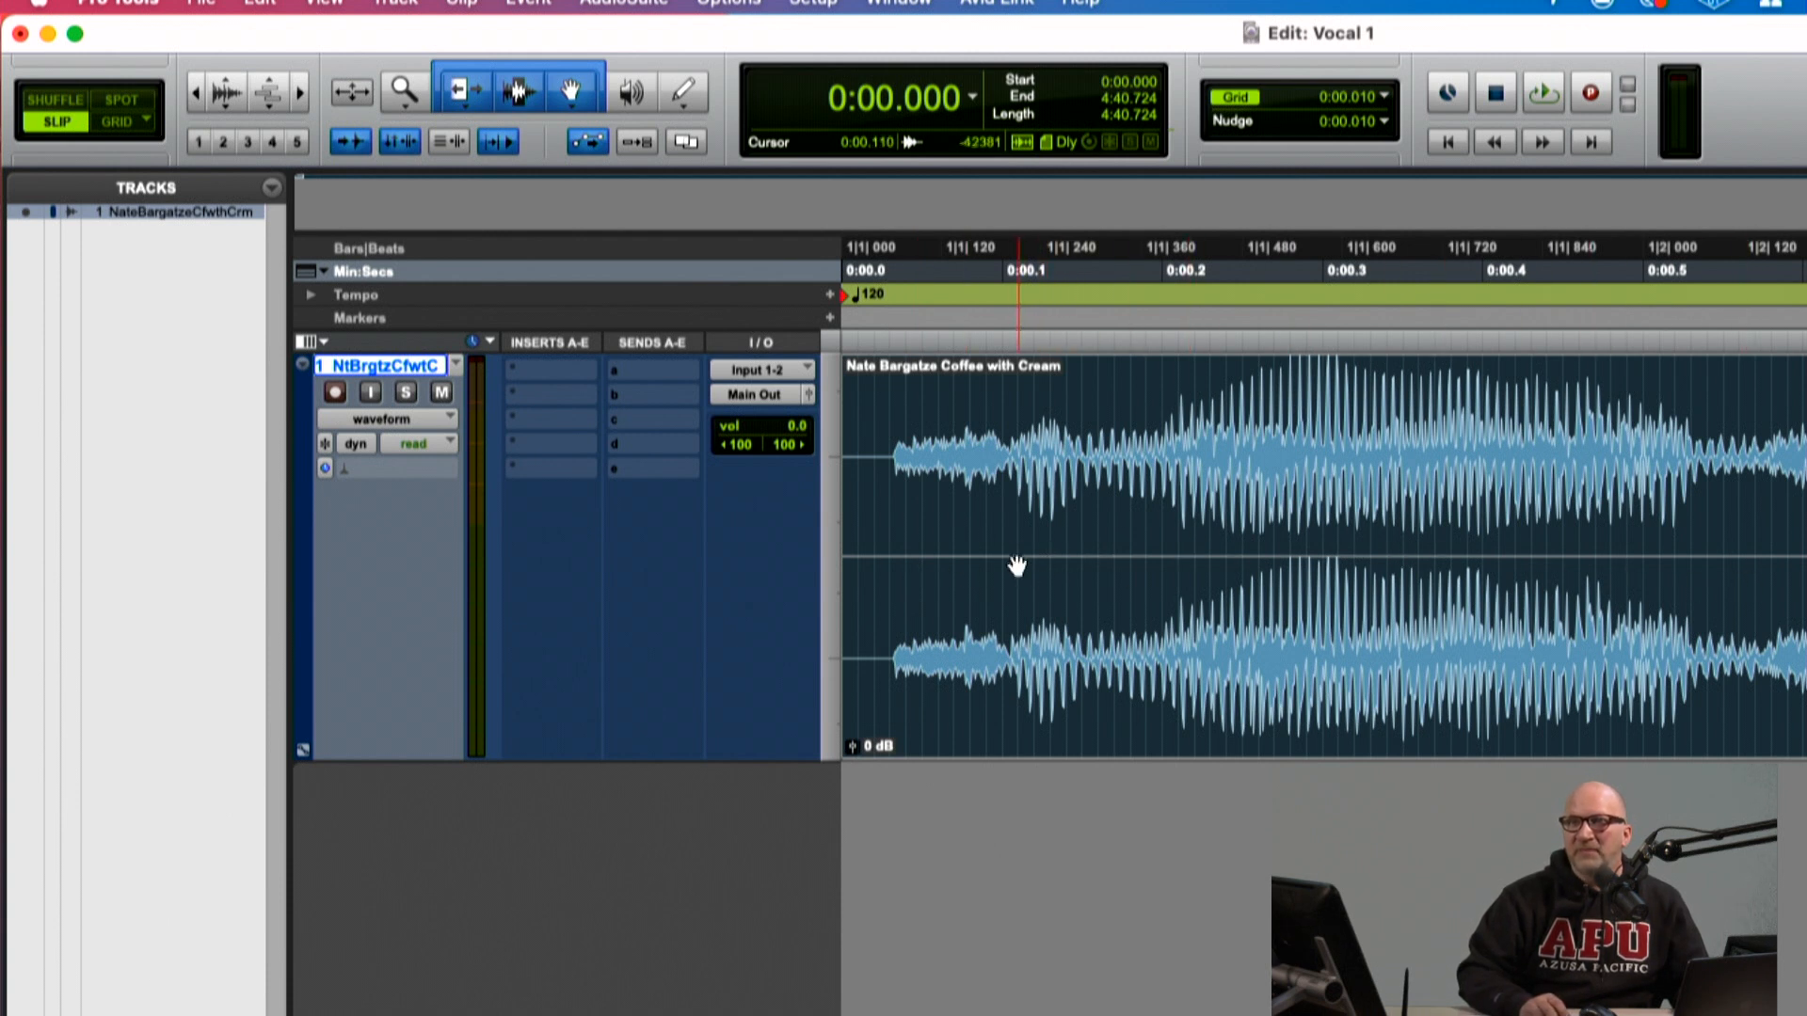
left_click(1006, 429)
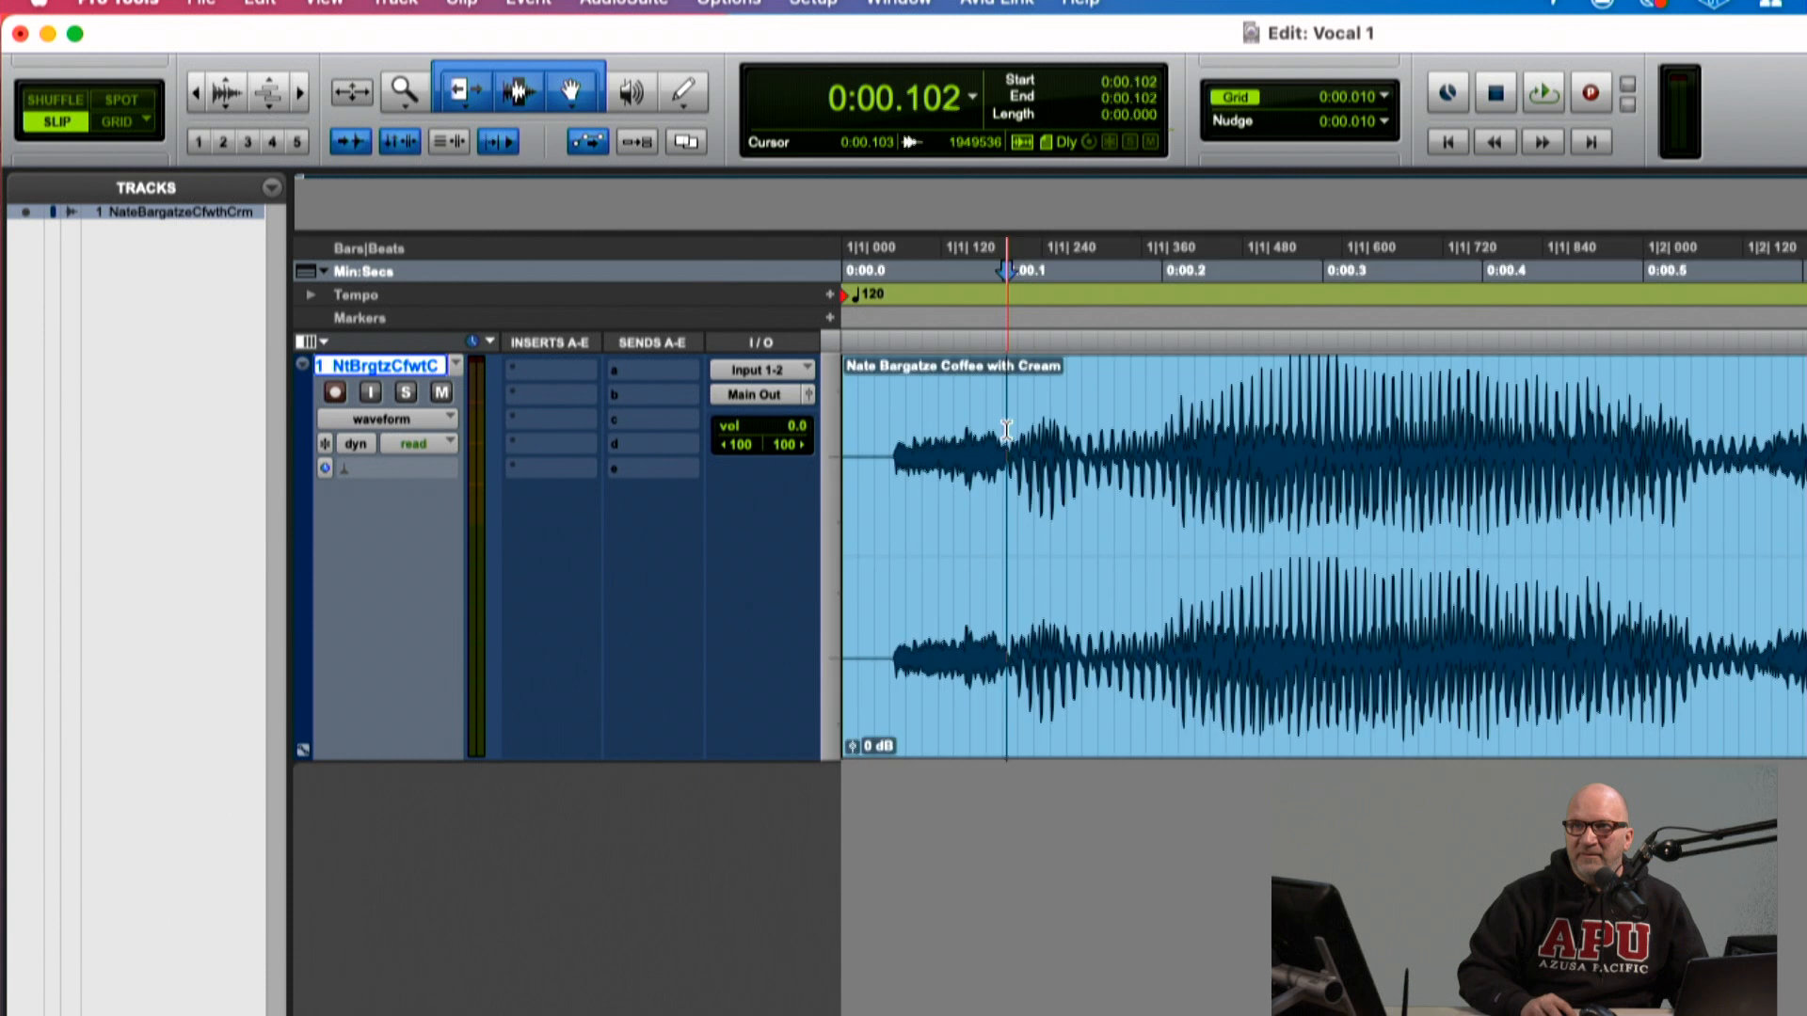
left_click_drag(1003, 431, 837, 442)
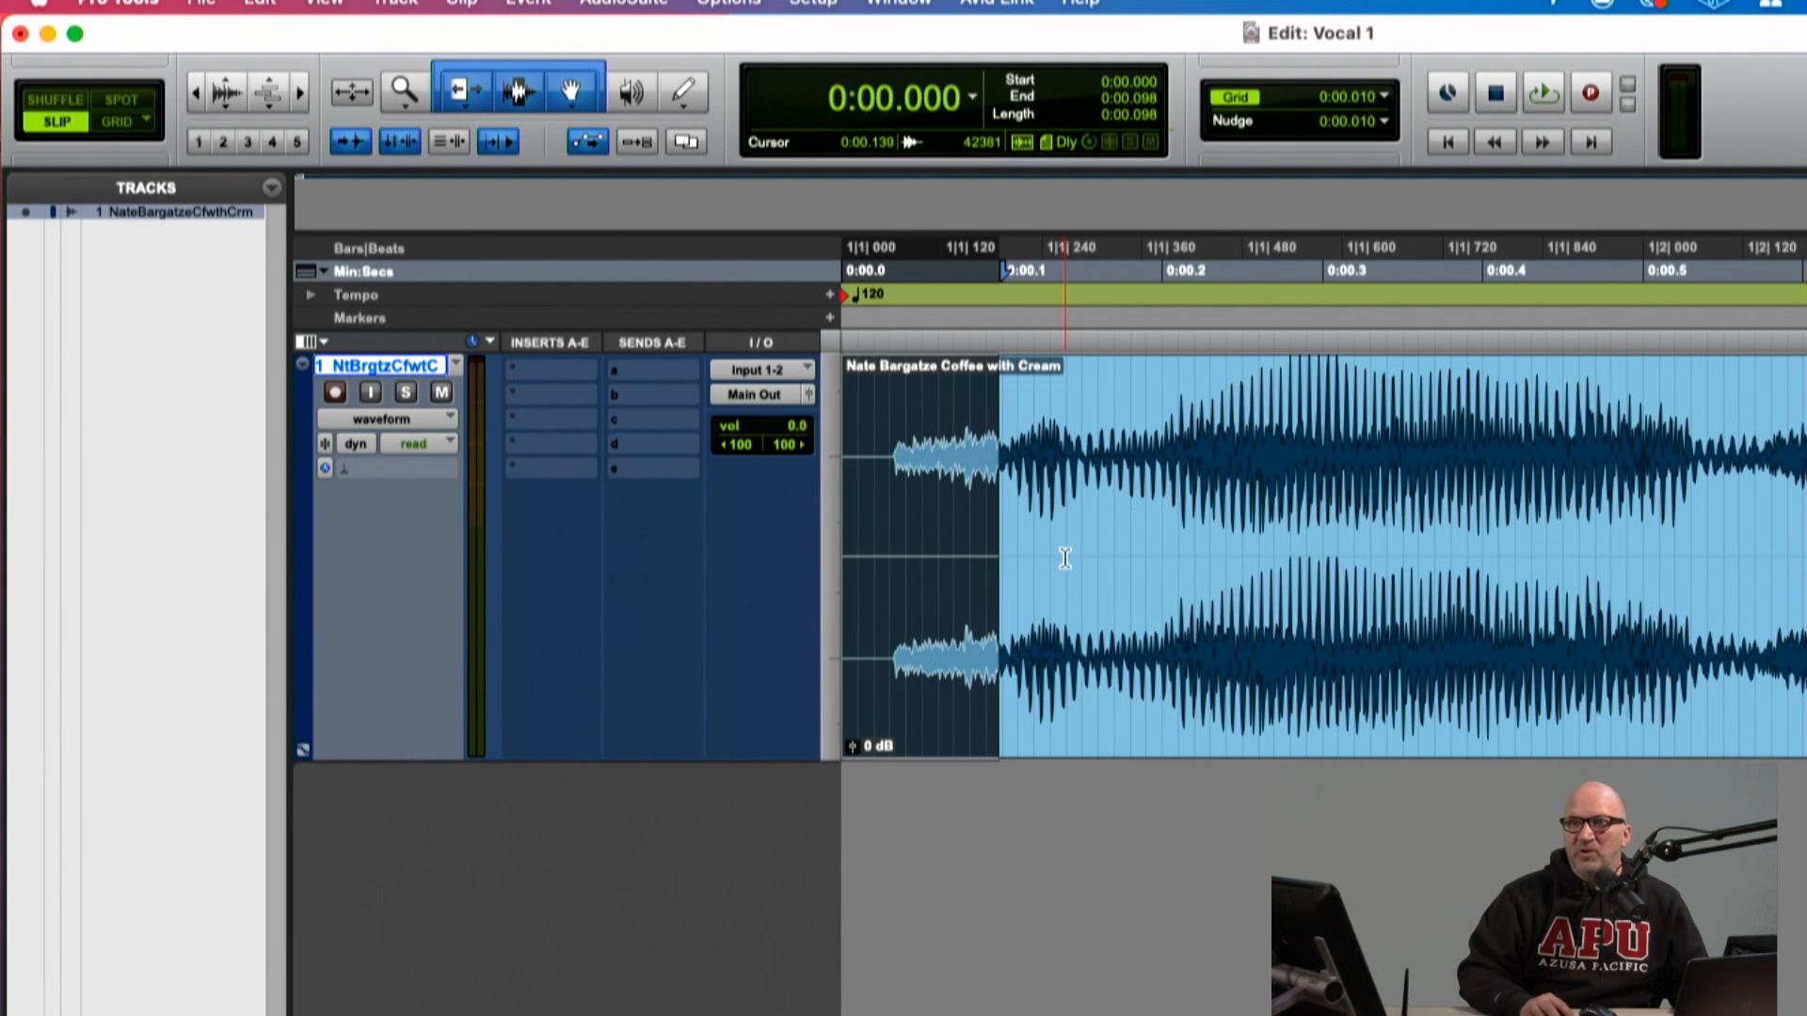
Step: Move the vocal clip to start at 0:00.033 and trim its beginning to 0:00.062 with the Smart Tool
mouse_move(1066, 614)
left_mouse_down()
mouse_move(1174, 617)
mouse_move(1069, 625)
mouse_move(1116, 614)
left_mouse_up()
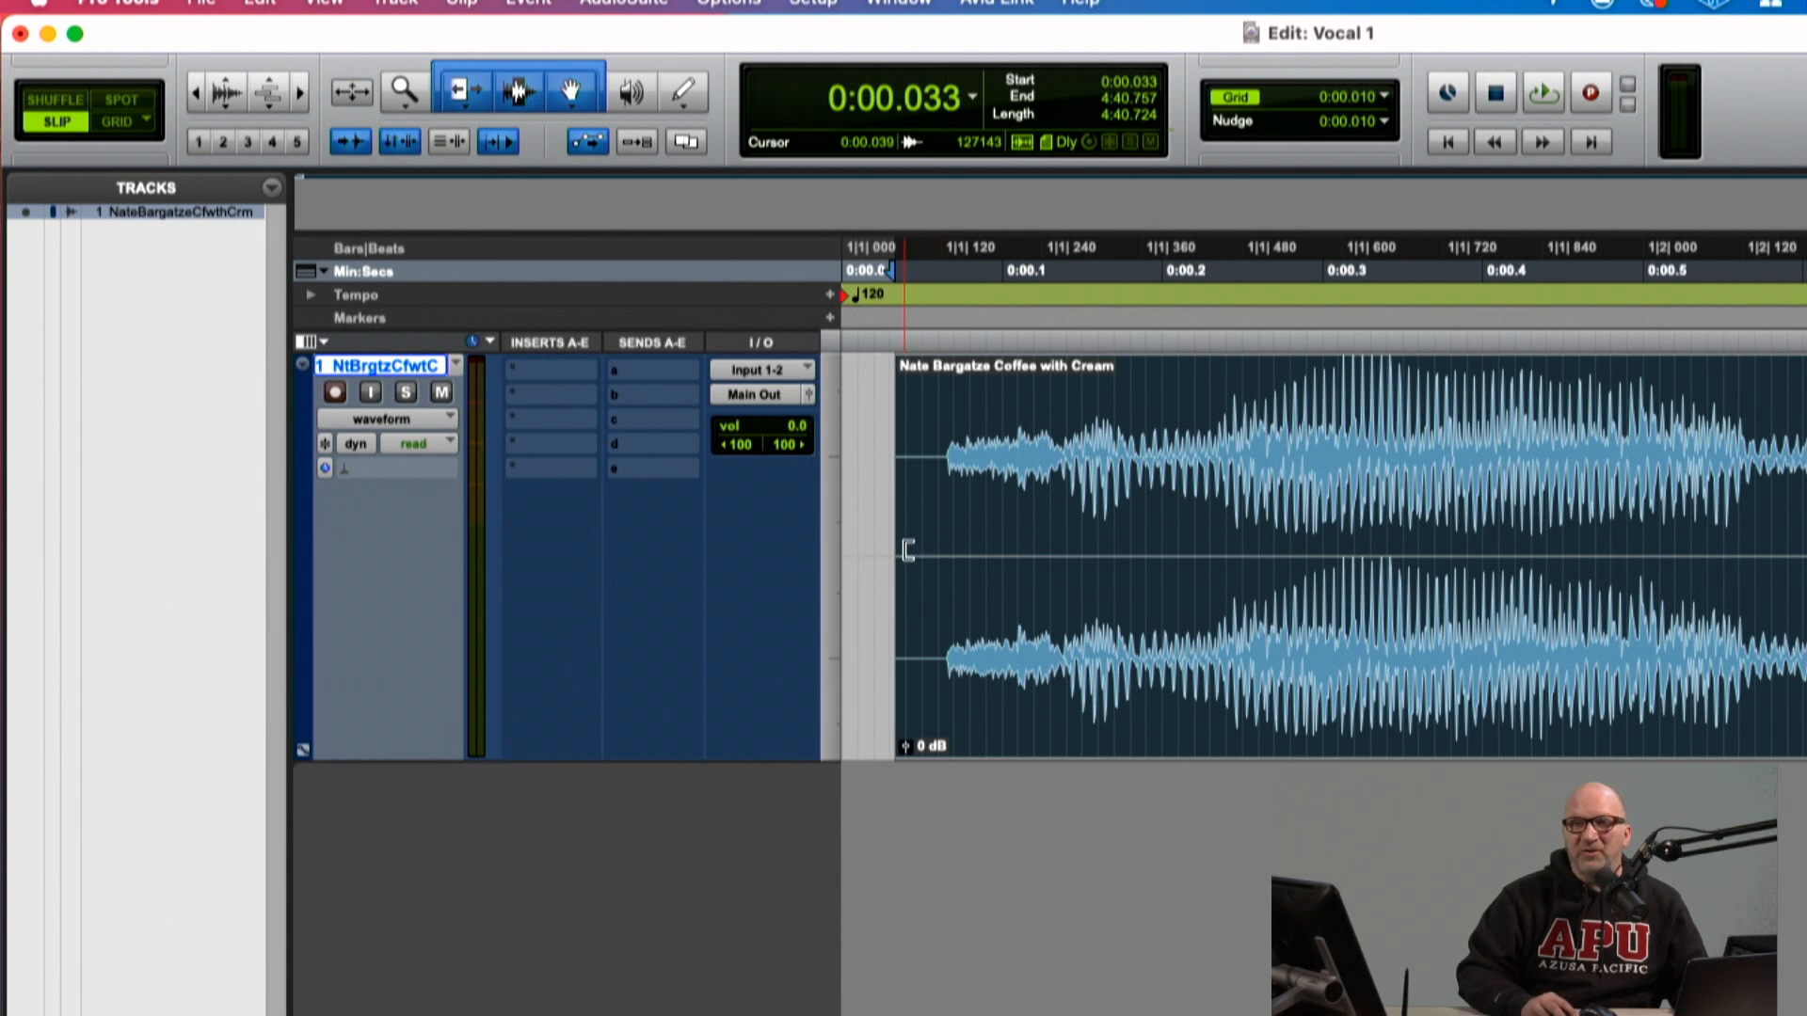
left_click_drag(907, 550, 944, 553)
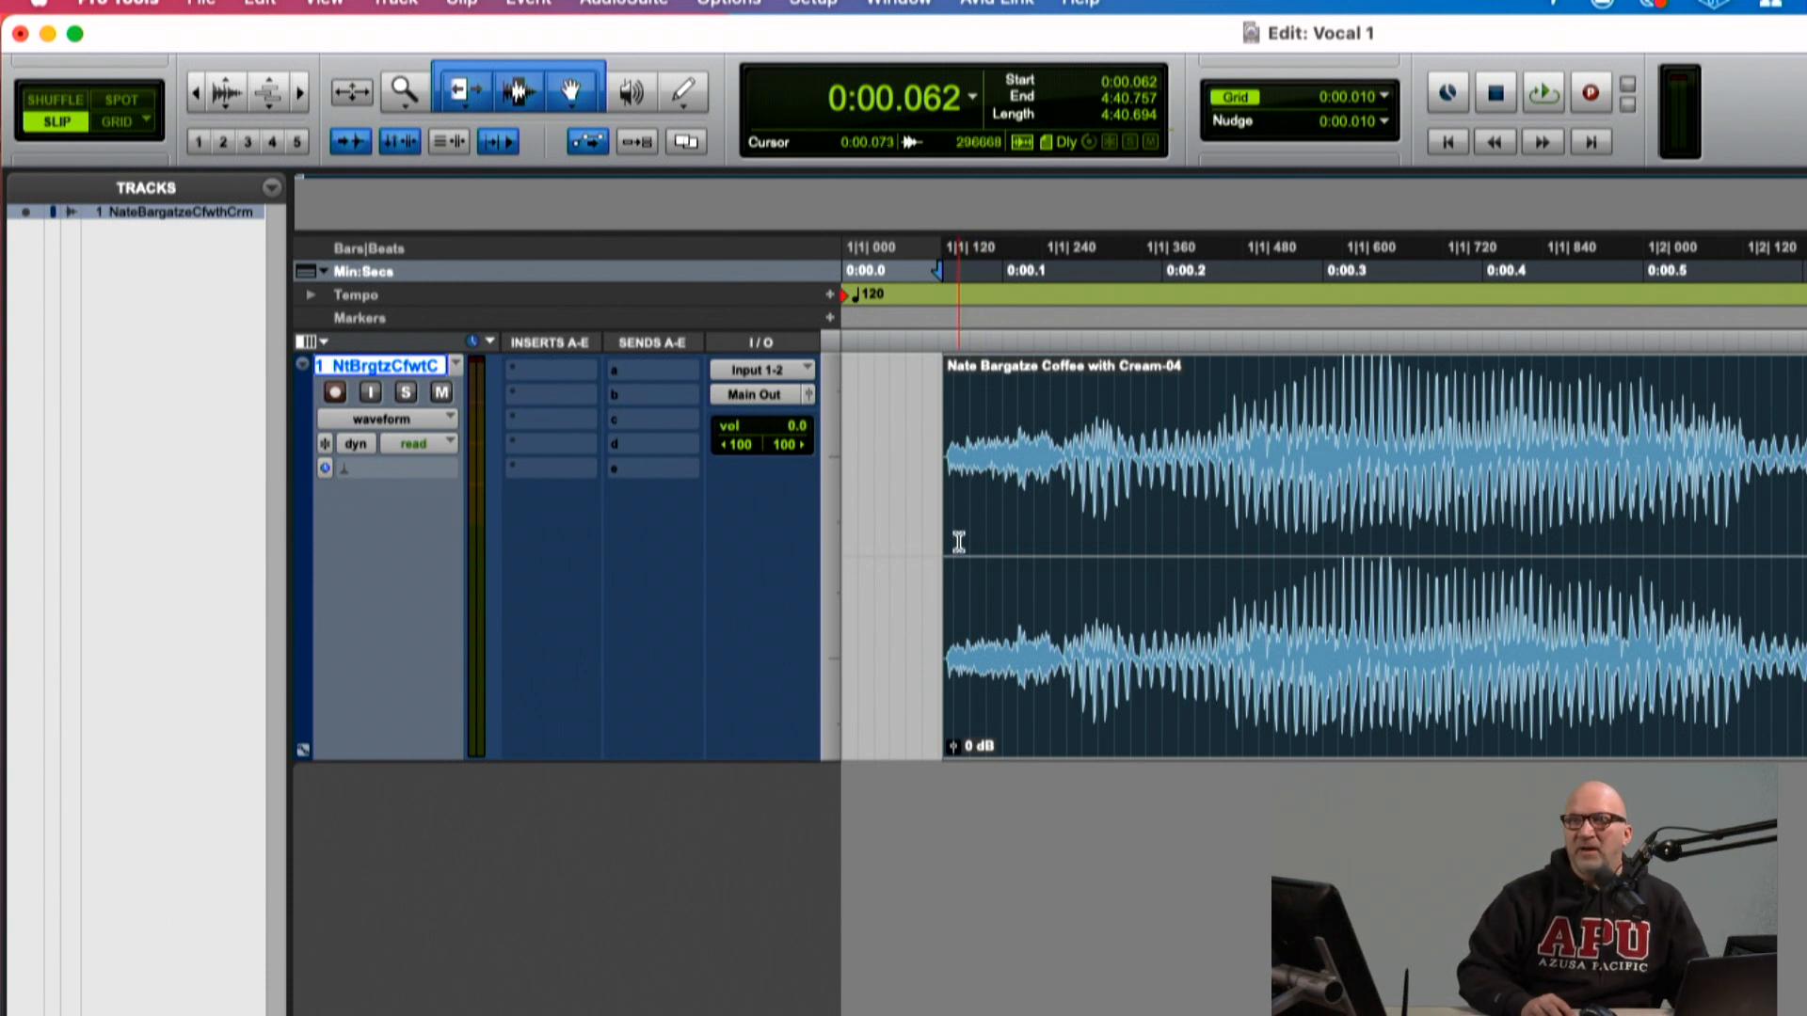
mouse_move(957, 550)
left_mouse_down()
mouse_move(886, 546)
mouse_move(944, 553)
left_mouse_up()
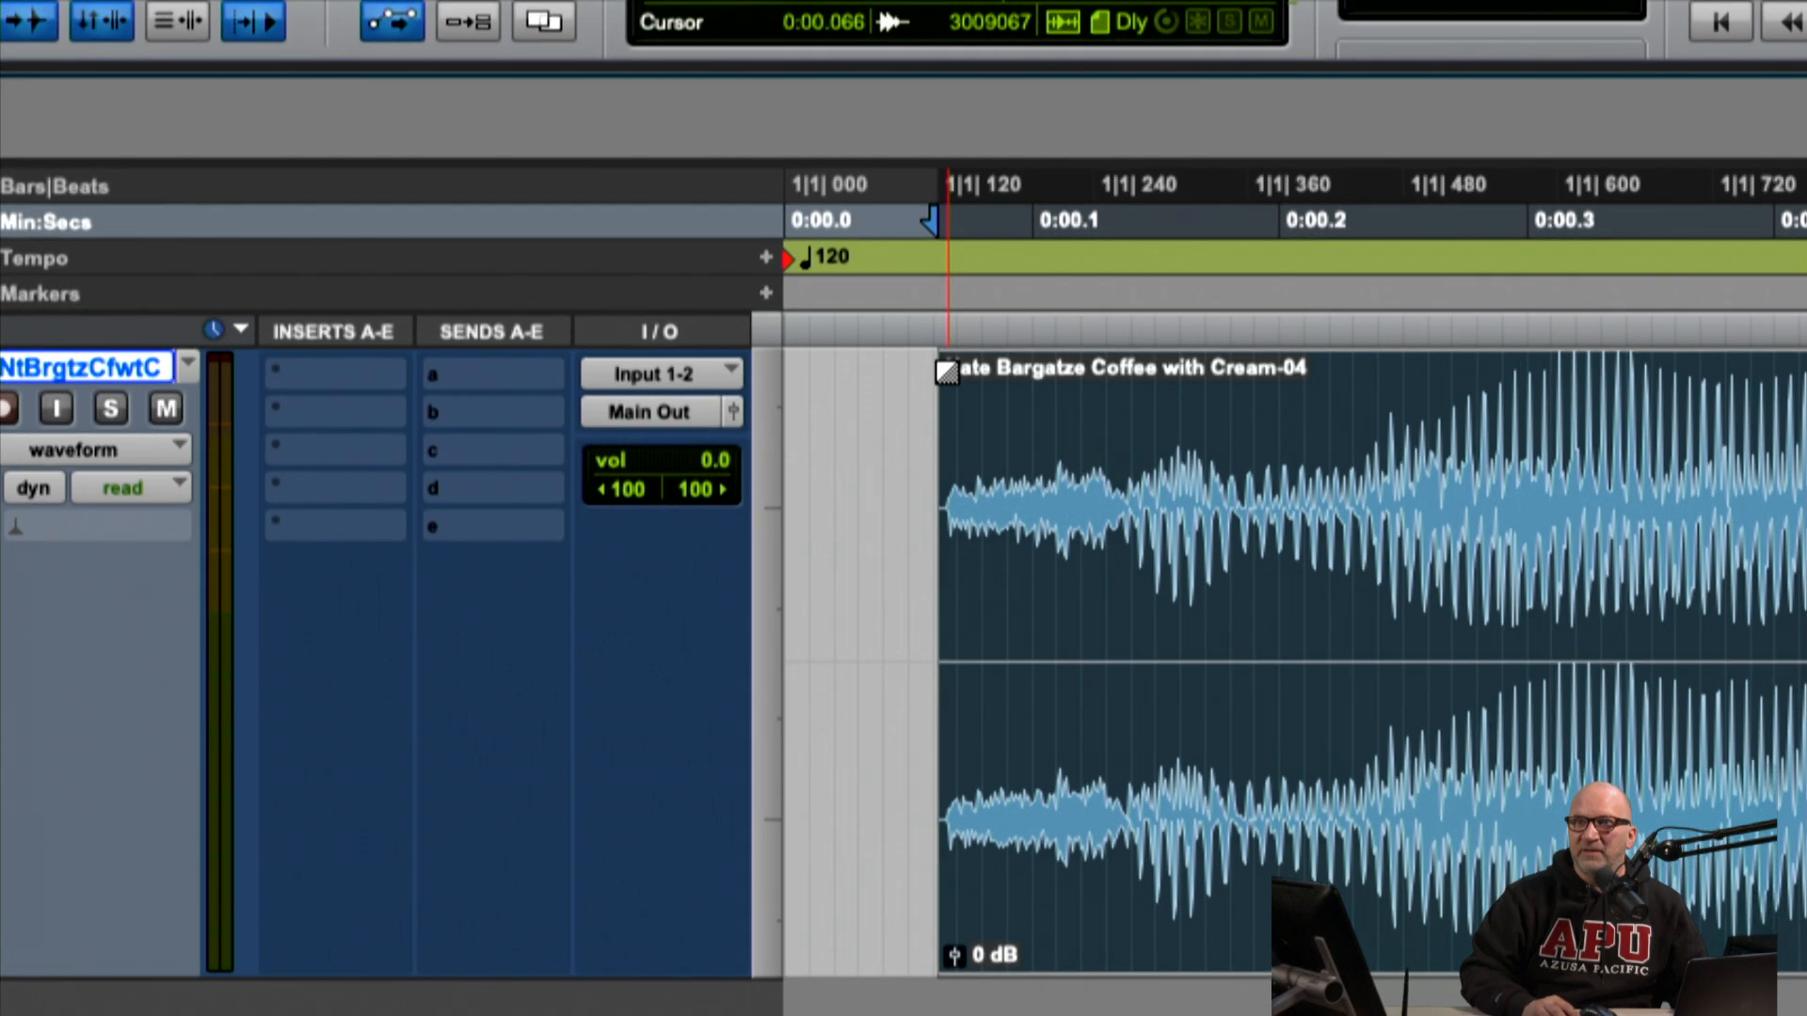
Step: Add a short fade-in at the clip's beginning and move the clip earlier, close to the session start
left_click(946, 372)
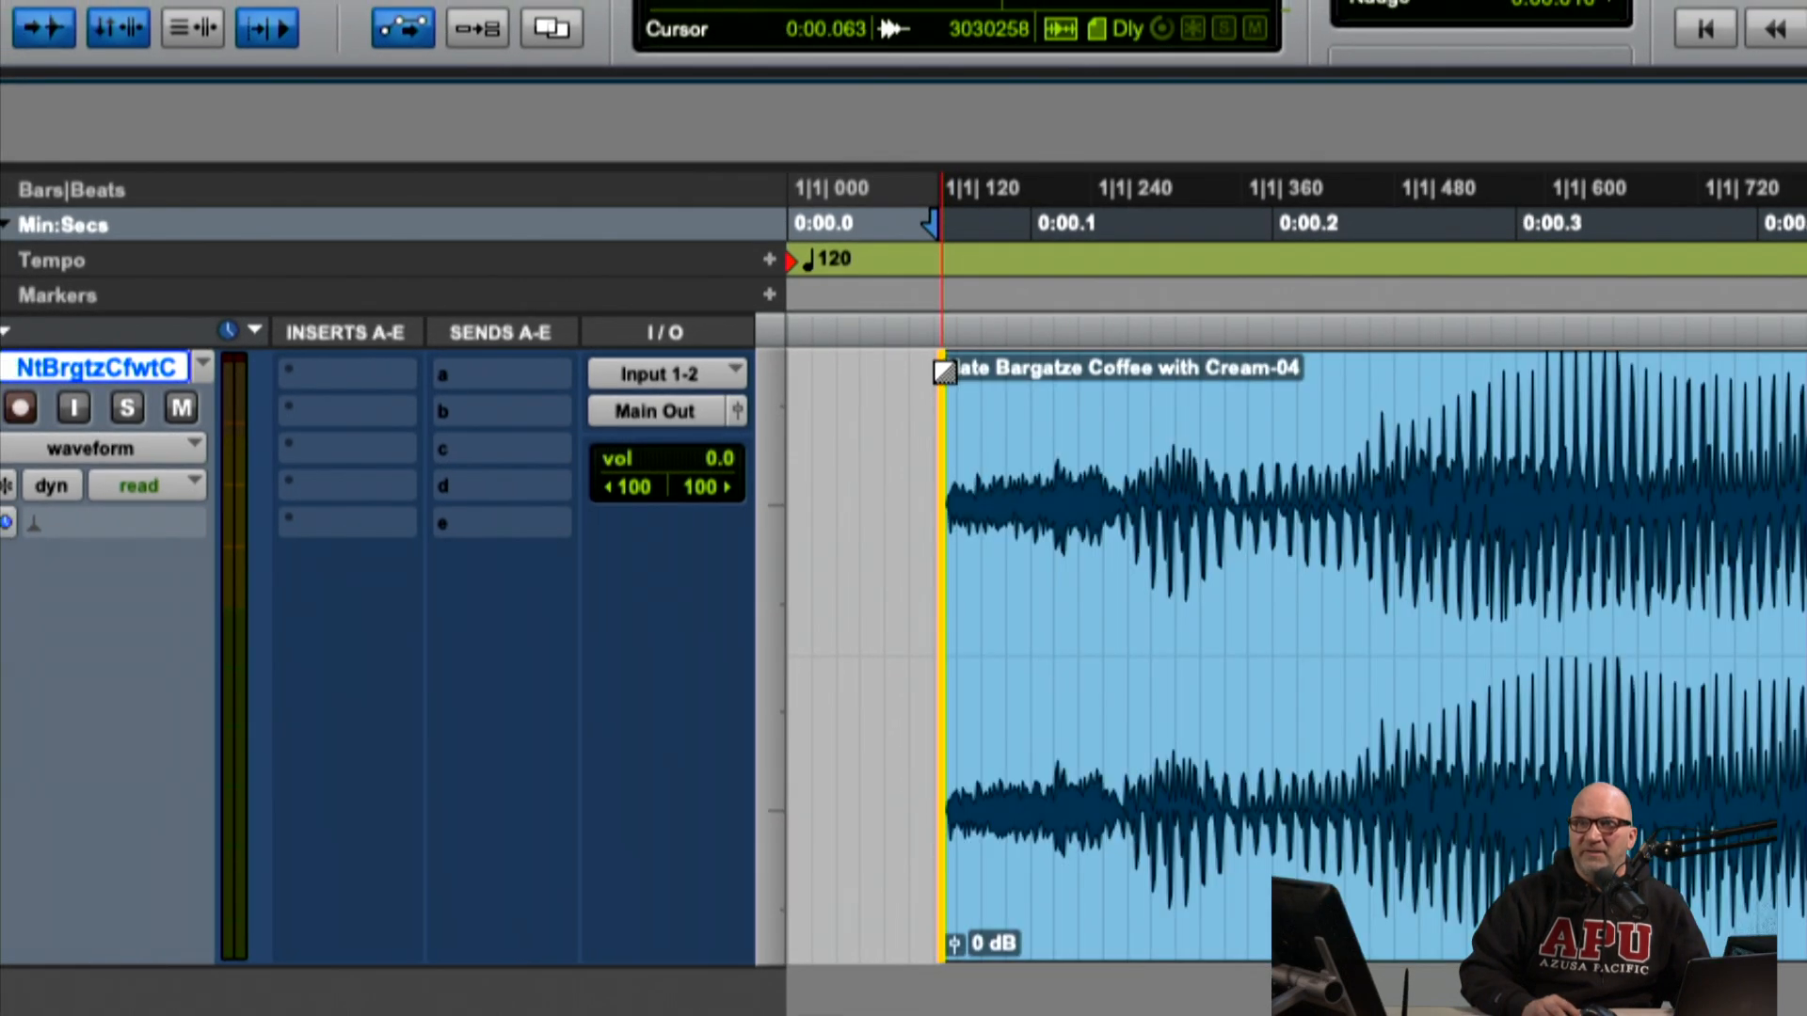
mouse_move(944, 372)
left_mouse_down()
mouse_move(1096, 388)
mouse_move(974, 385)
left_mouse_up()
left_click(1139, 529)
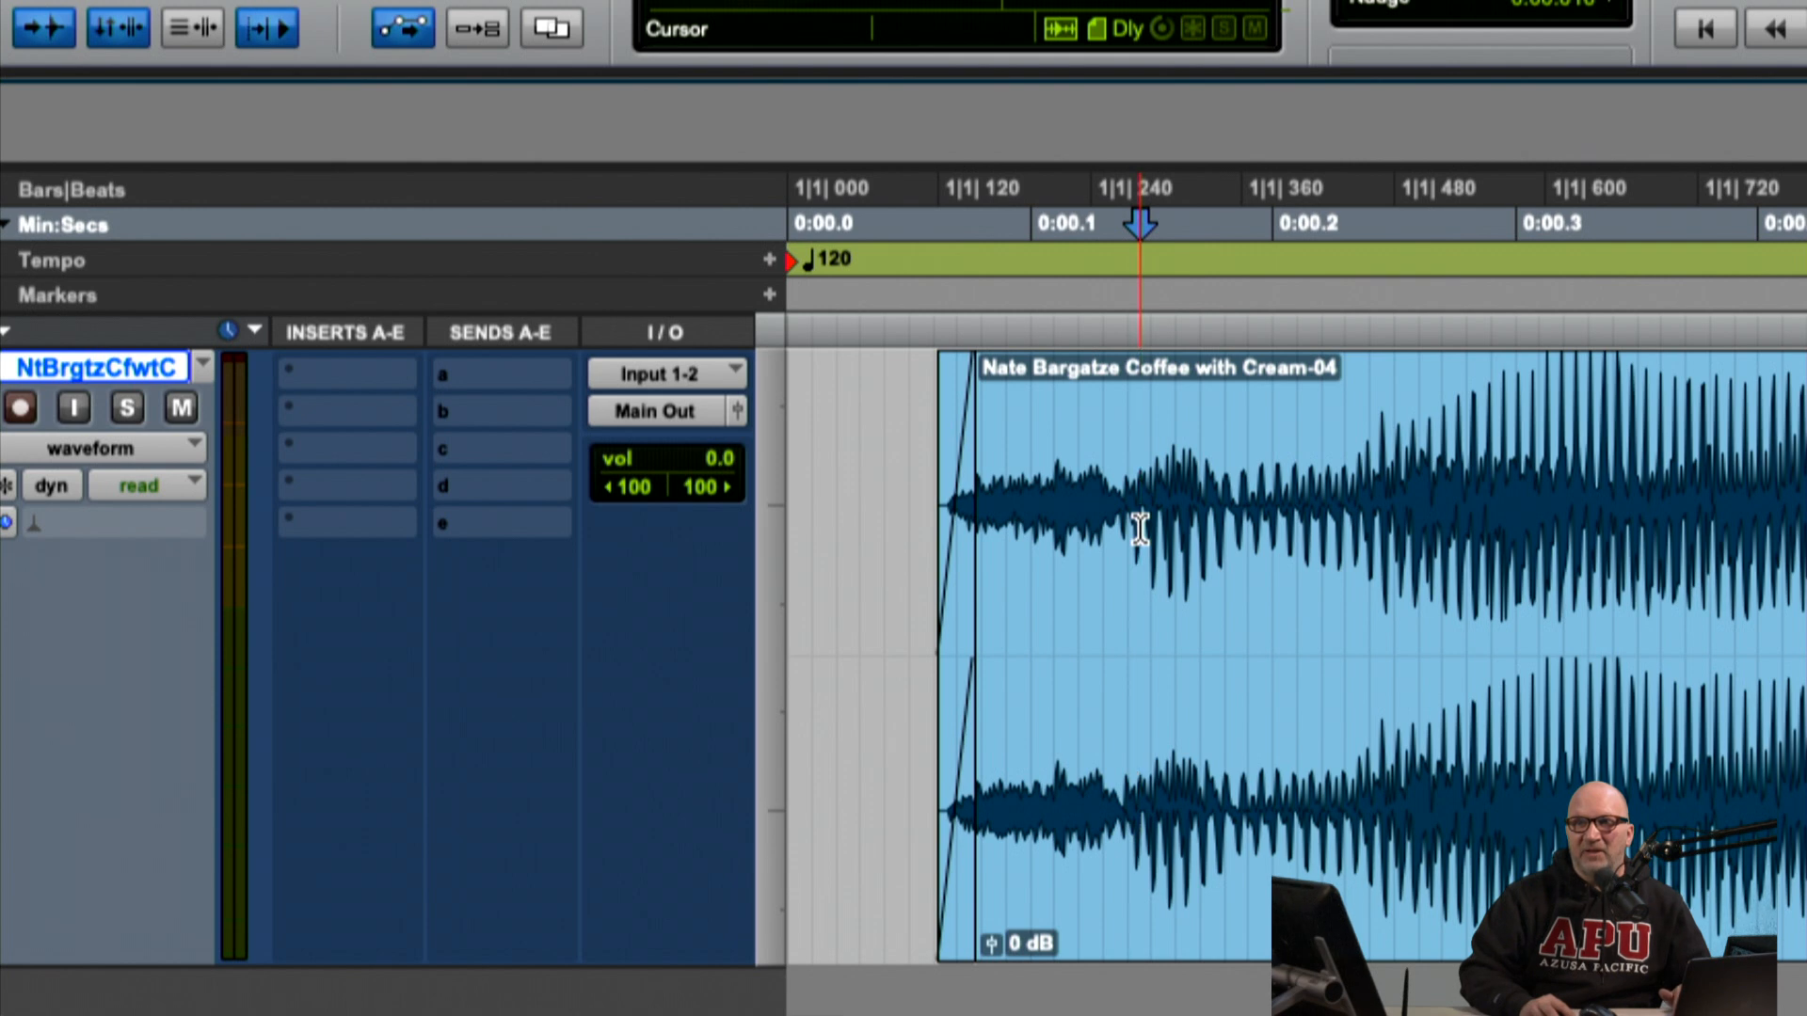
left_click_drag(1283, 698, 1167, 744)
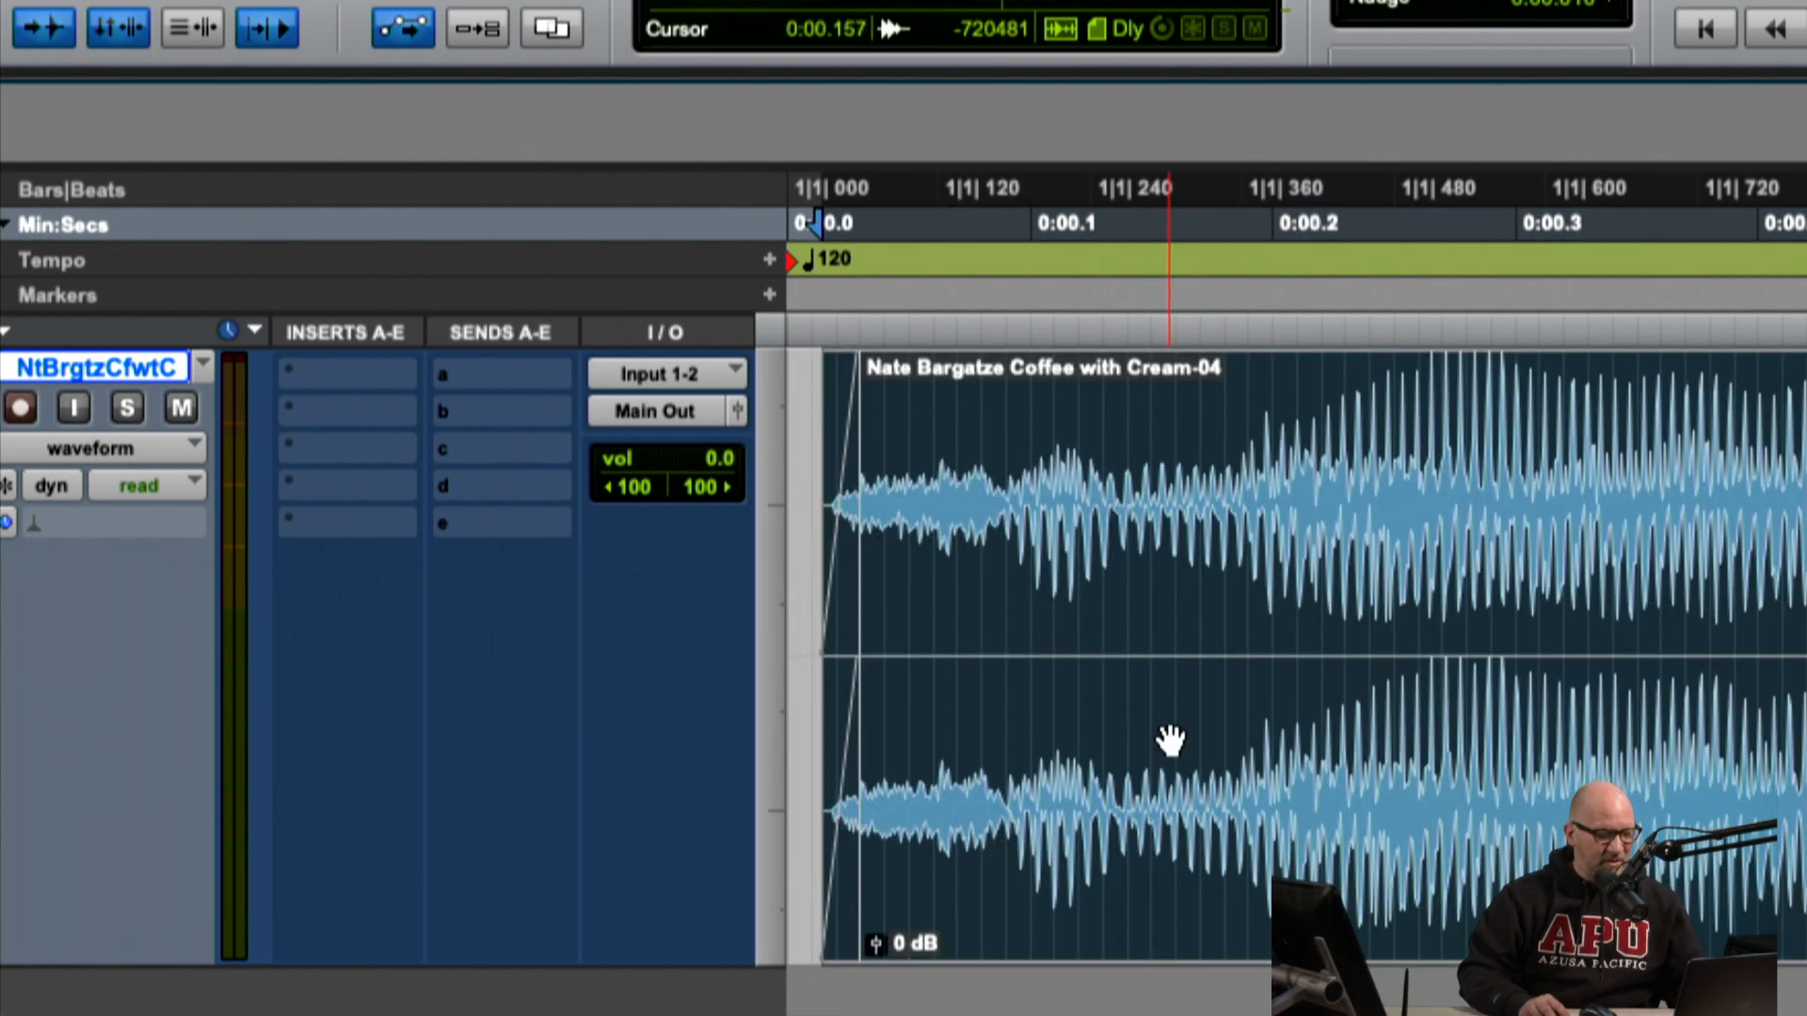
Step: Delete the quiet passage from about 0:01.12 to 0:01.16 and move the following clip earlier to close the gap
scroll(1170, 738, "right", 2)
scroll(1170, 739, "left", 2)
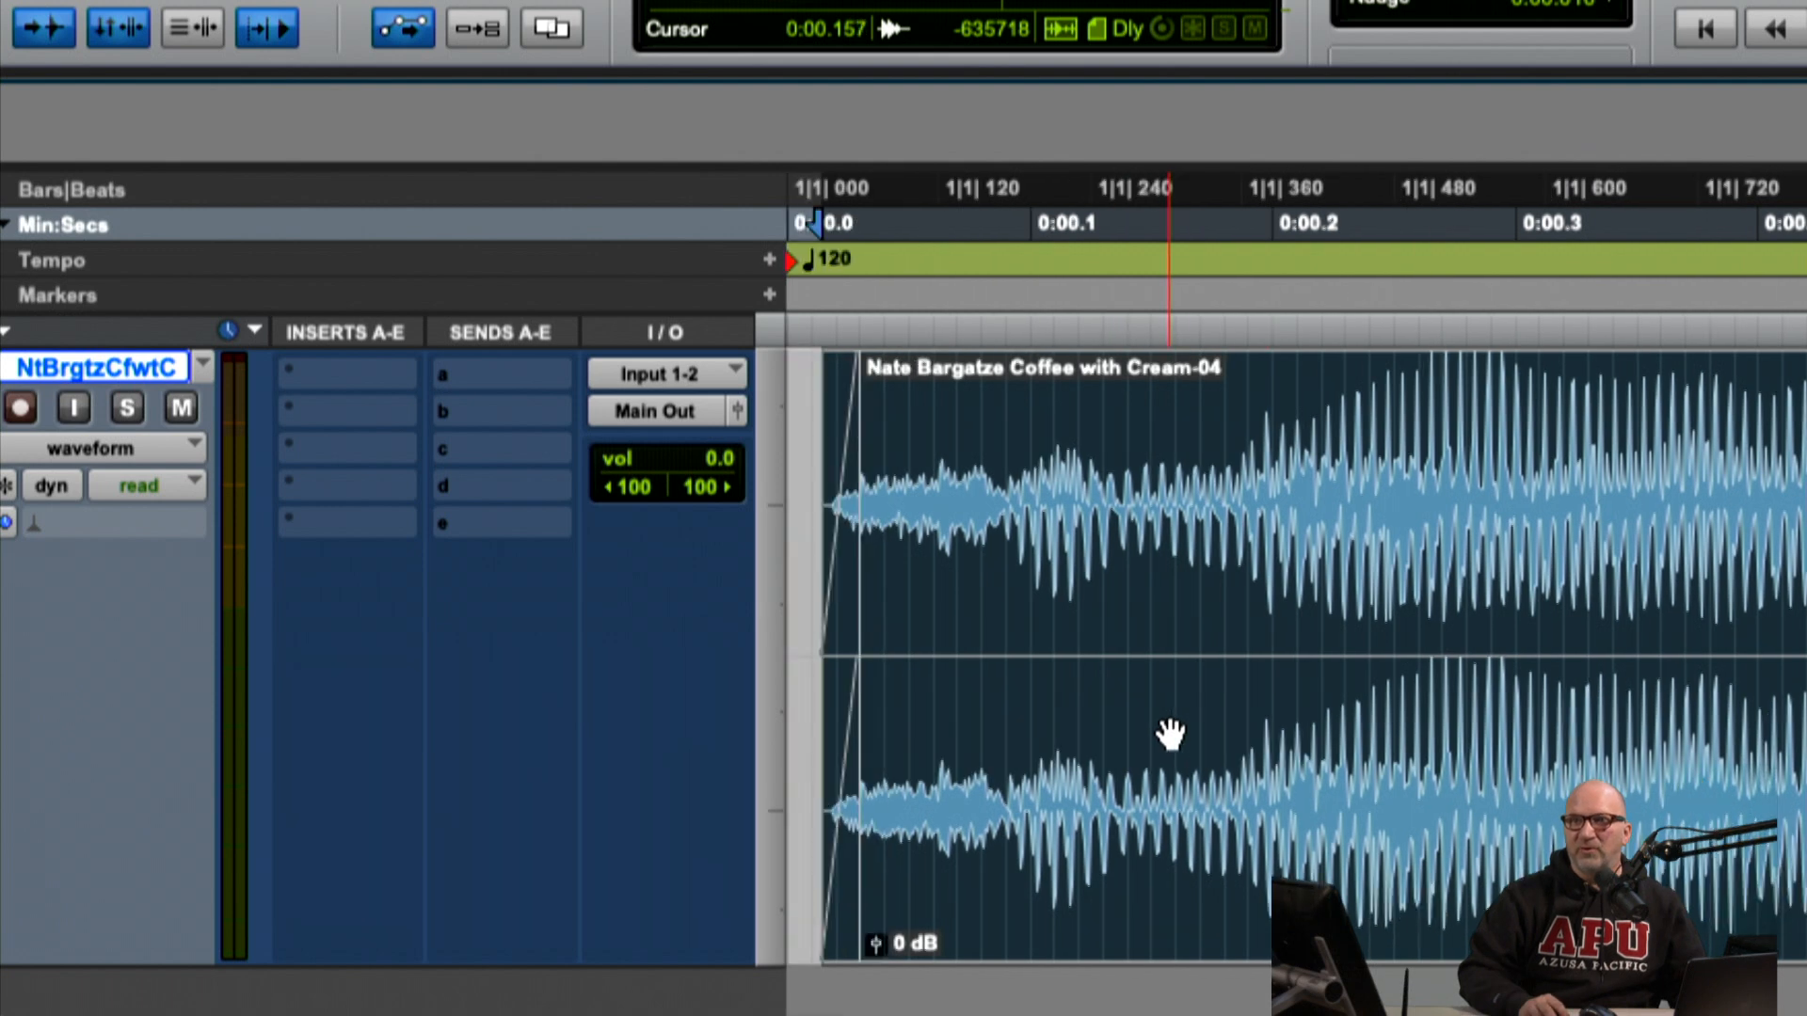
scroll(1170, 736, "right", 10)
scroll(1170, 734, "right", 8)
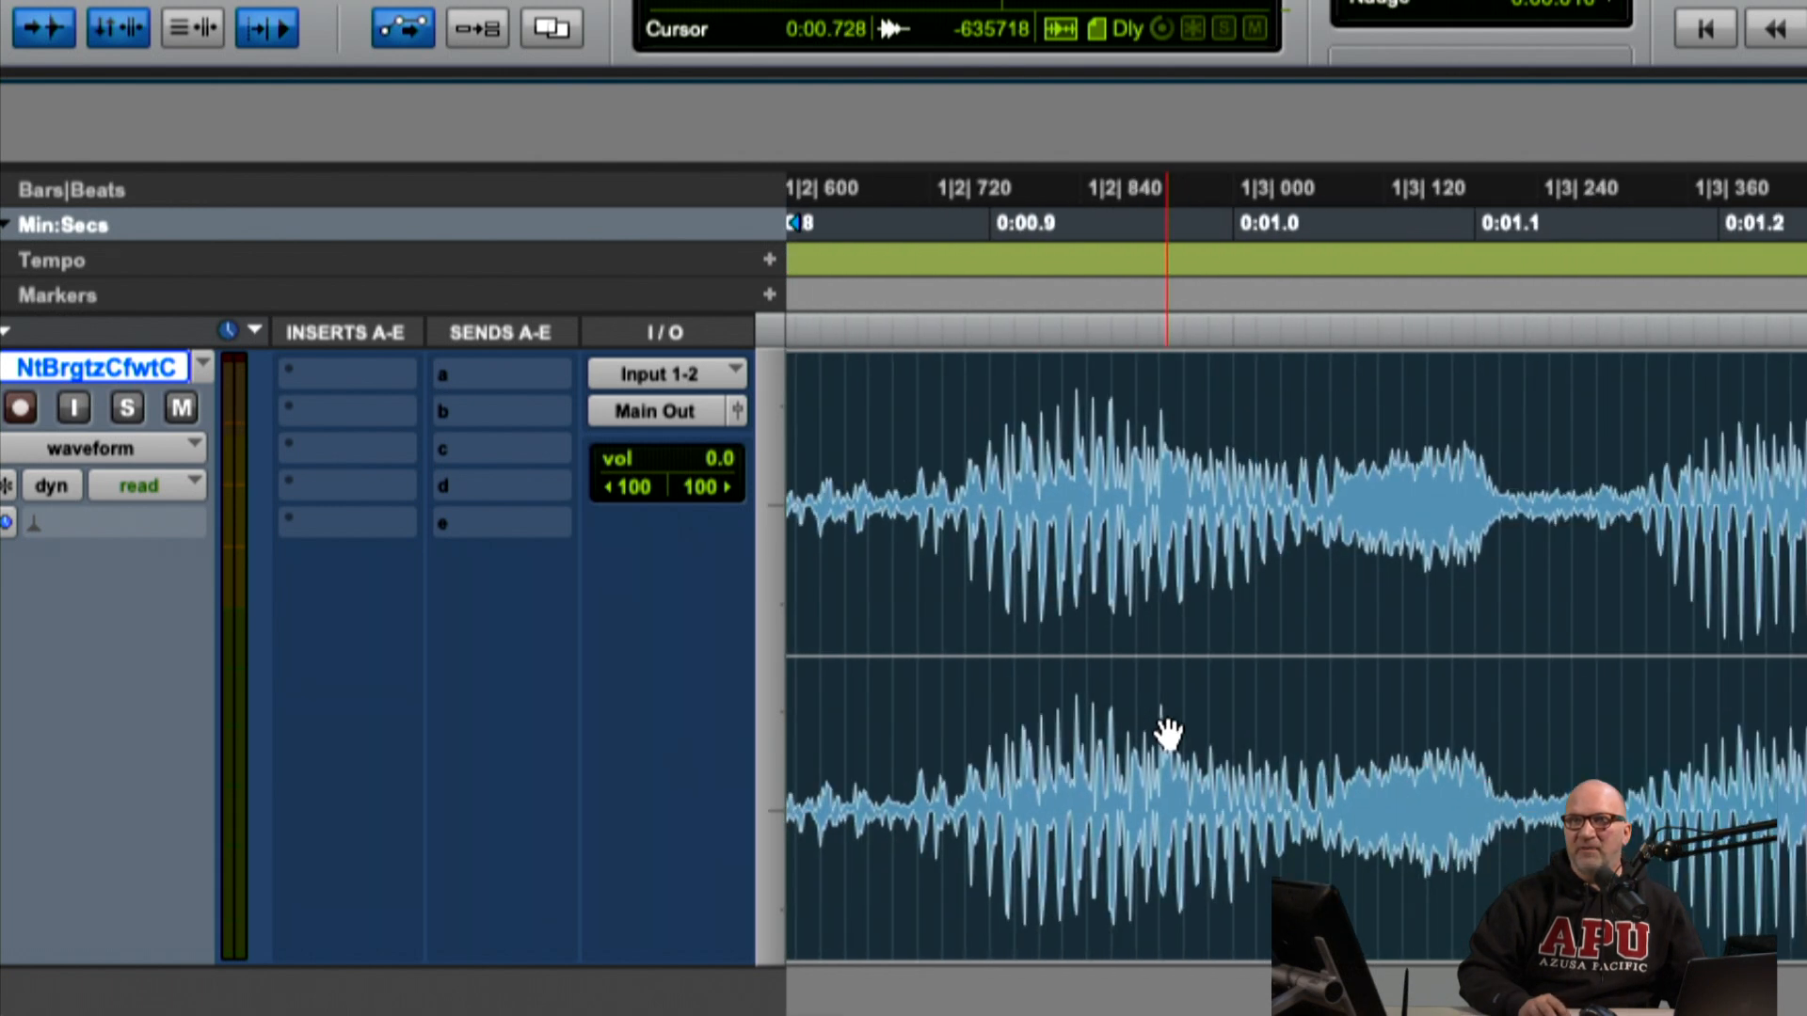
scroll(1169, 734, "right", 4)
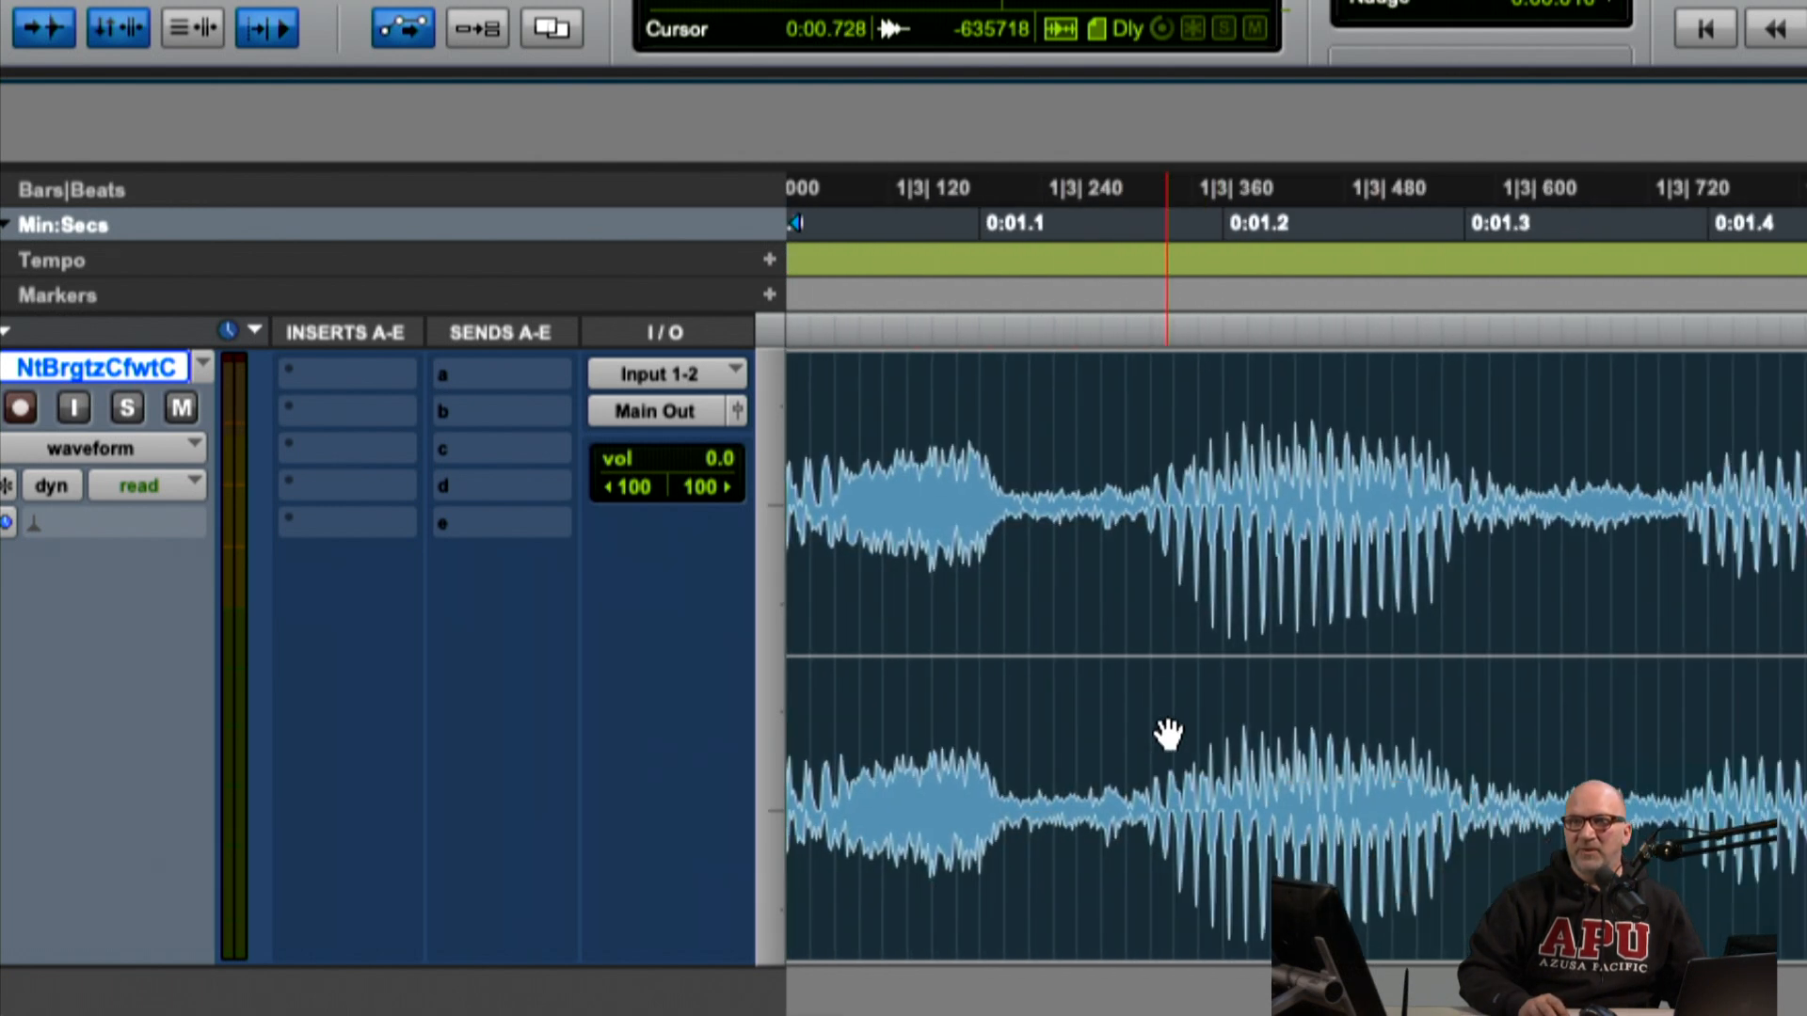
double_click(1095, 560)
left_click_drag(1118, 558, 1031, 570)
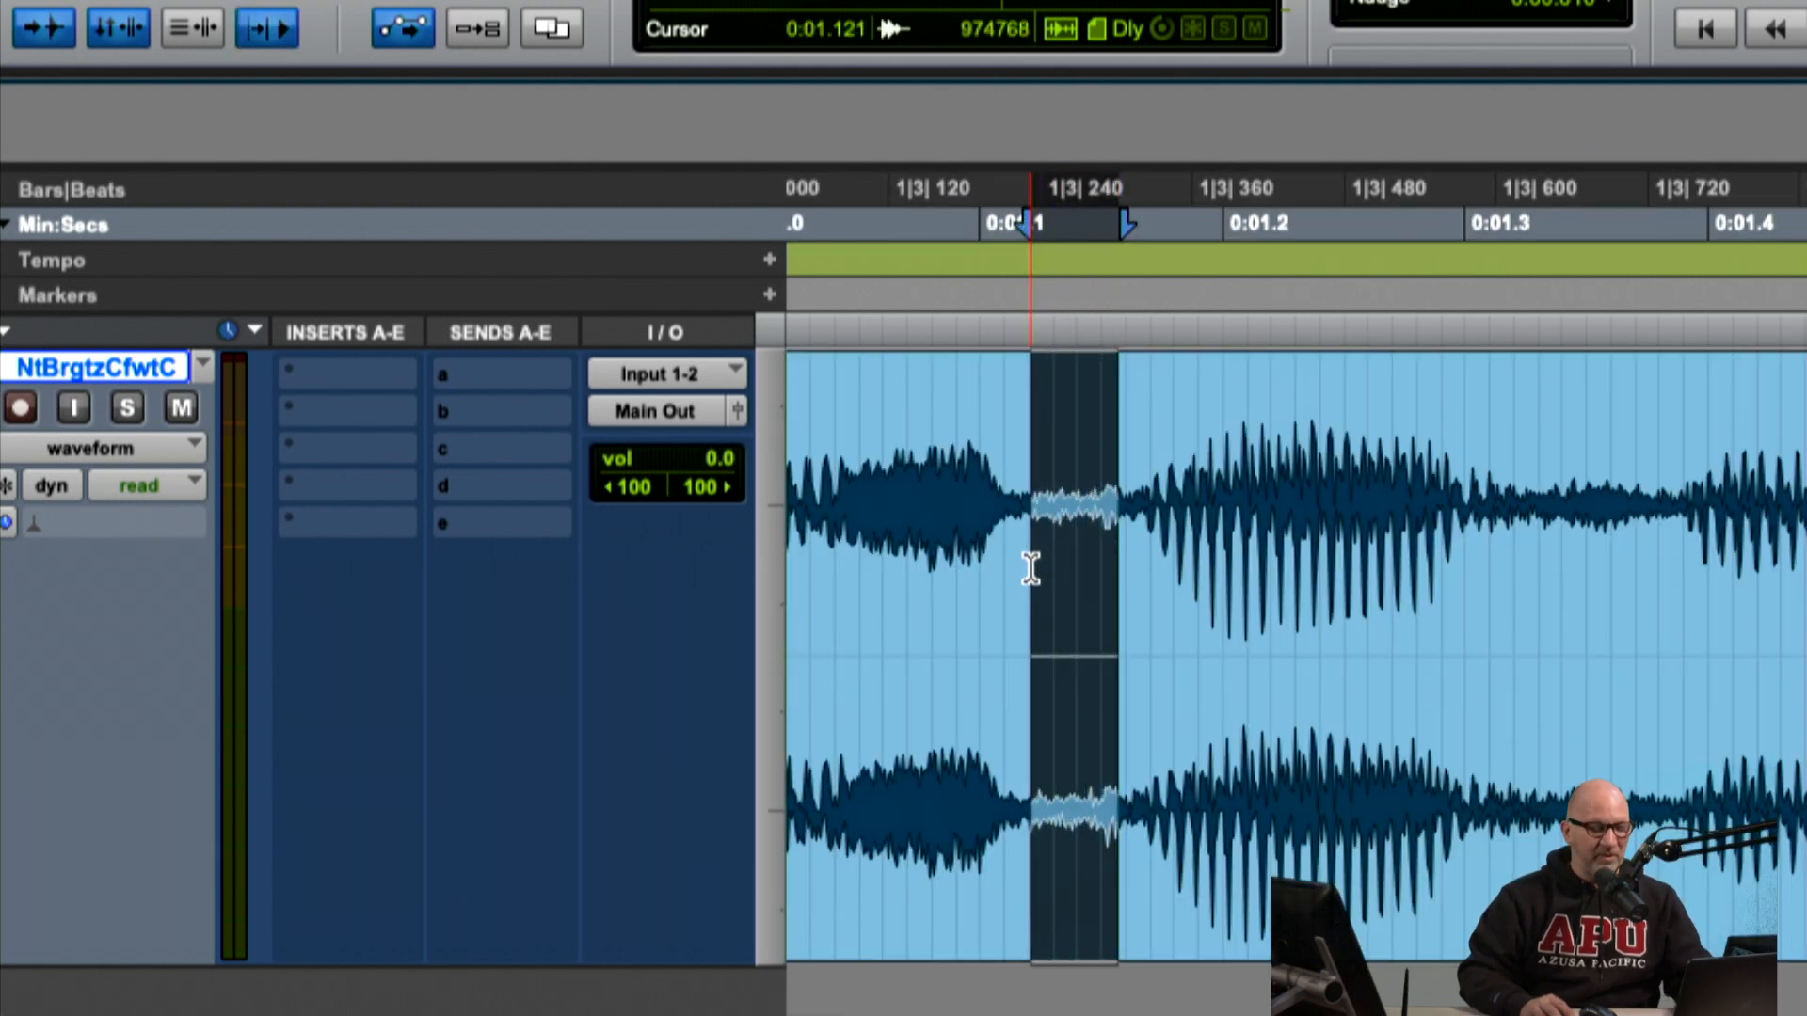
key("Delete")
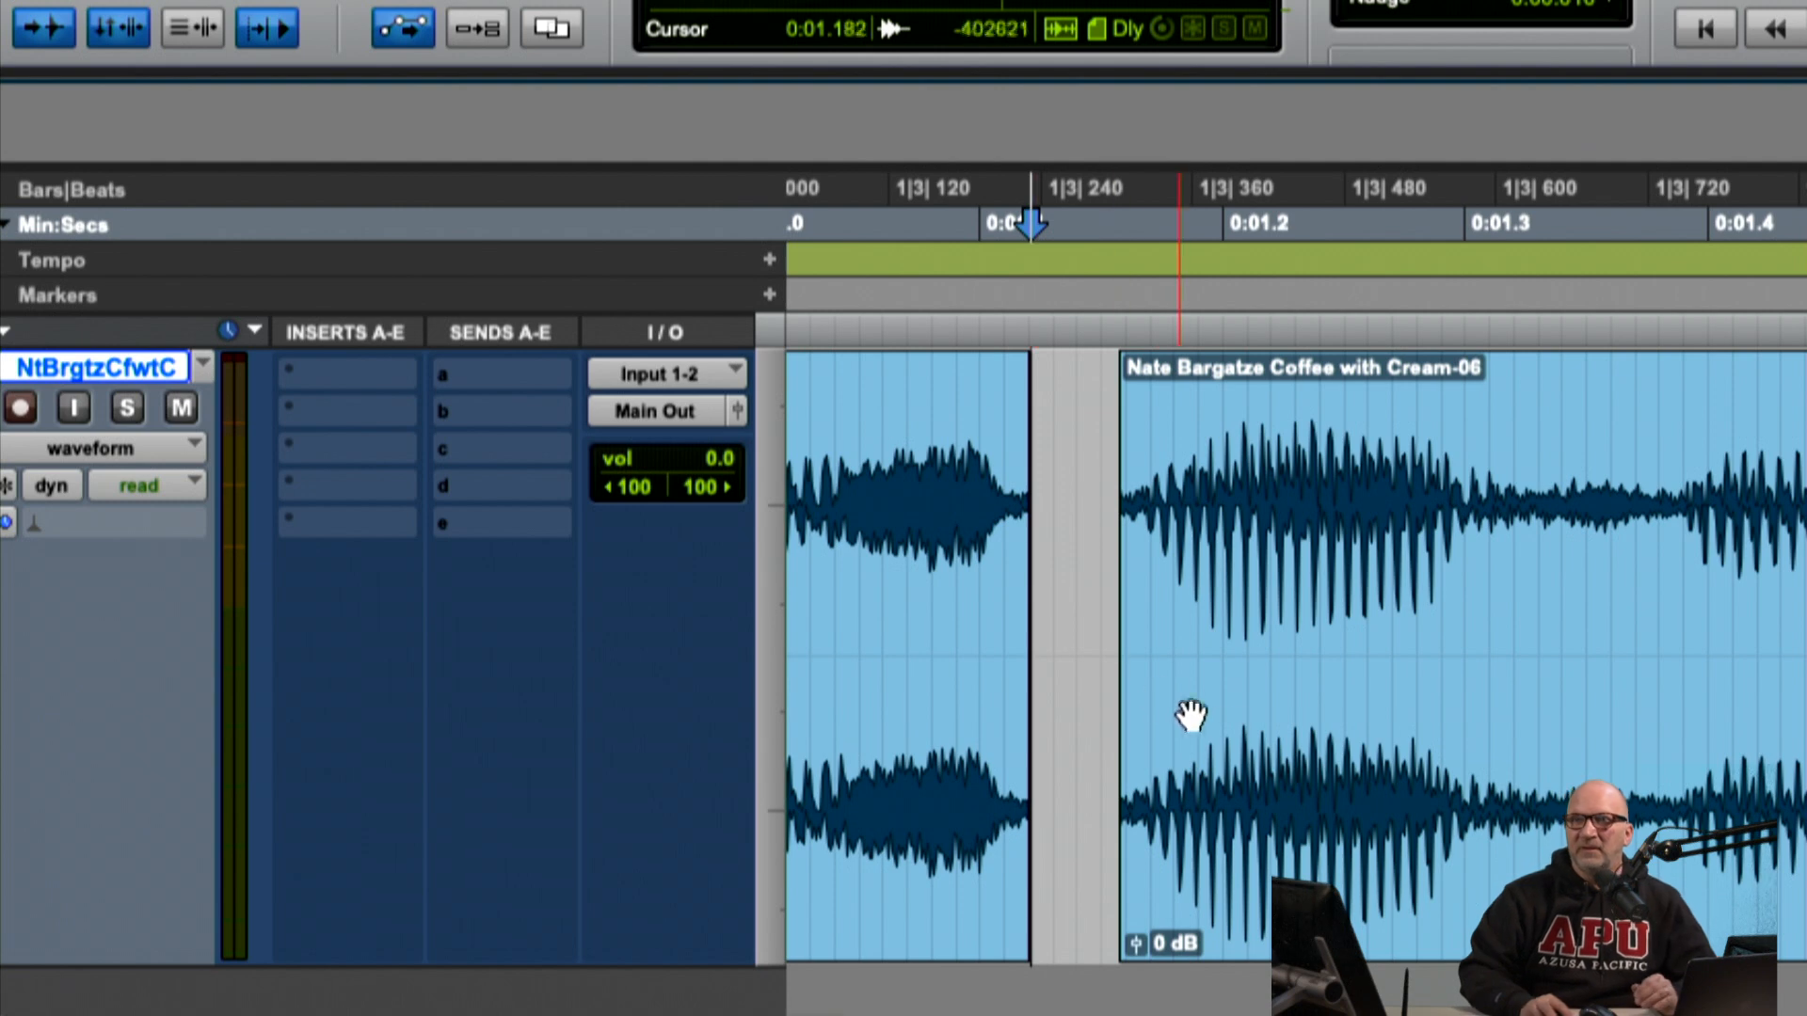
left_click_drag(1233, 754, 1121, 743)
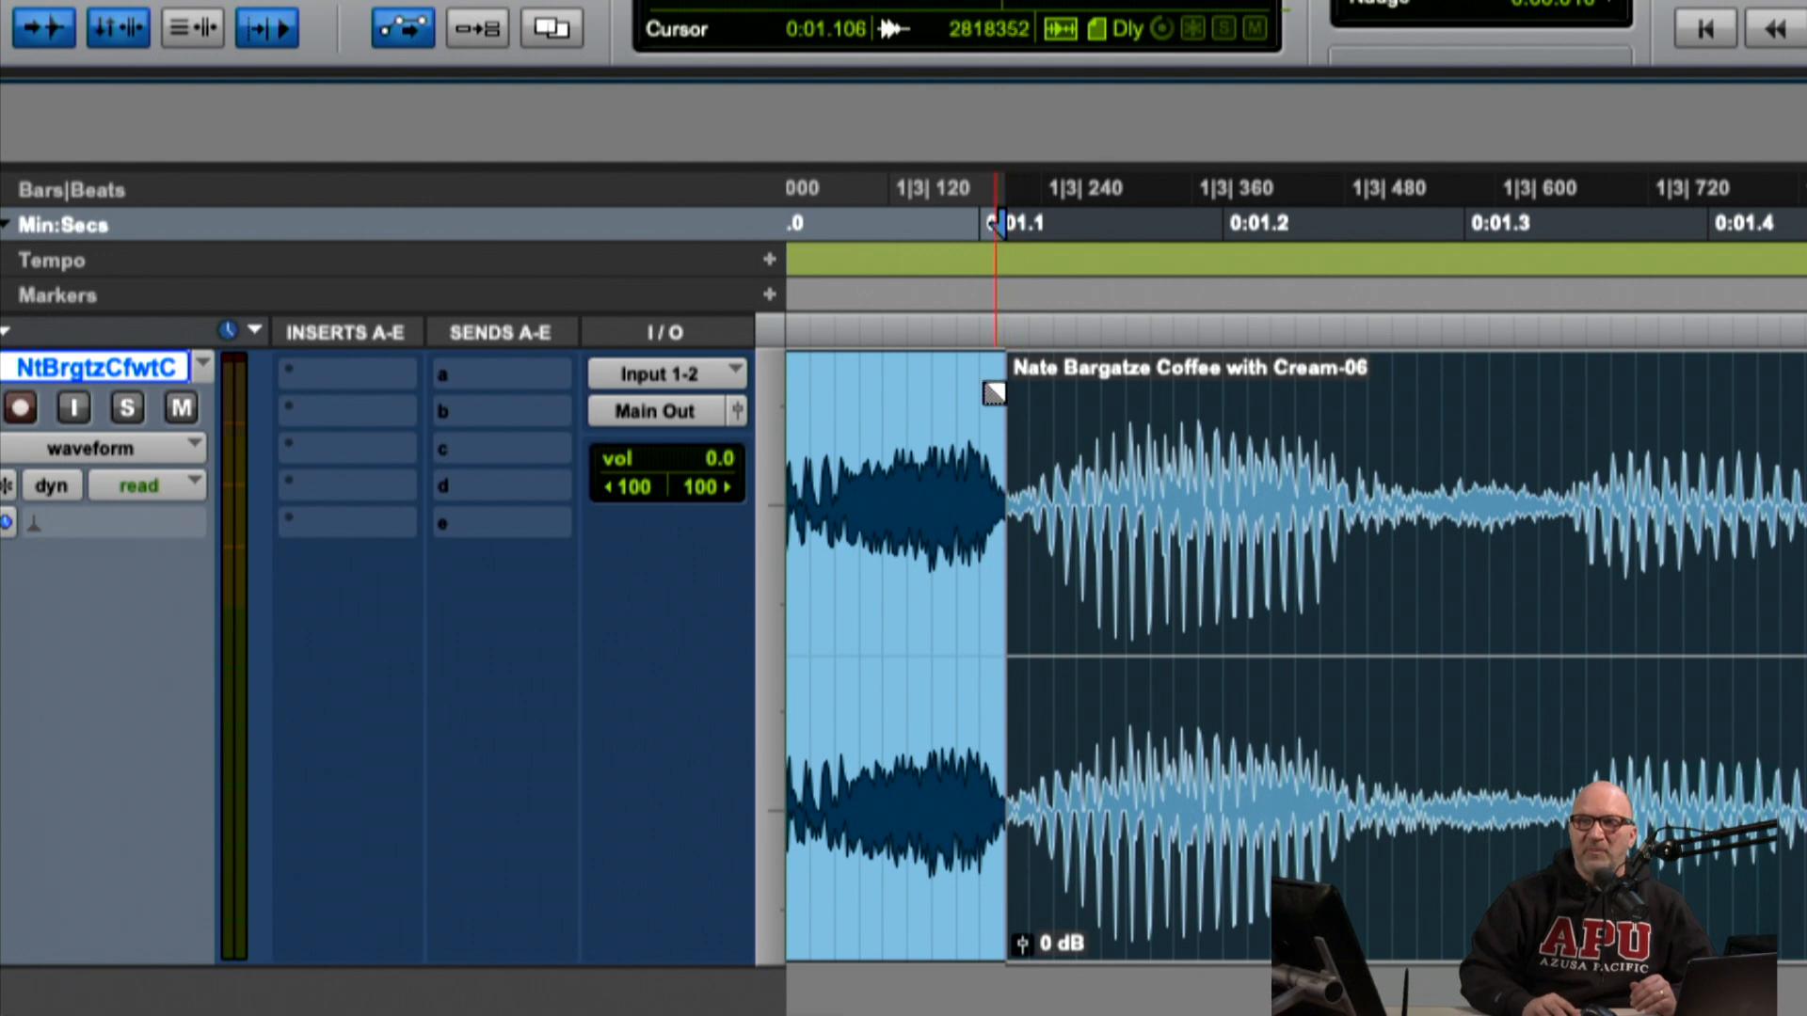
left_click(1012, 374)
left_click_drag(1013, 373, 1054, 363)
key("super+z")
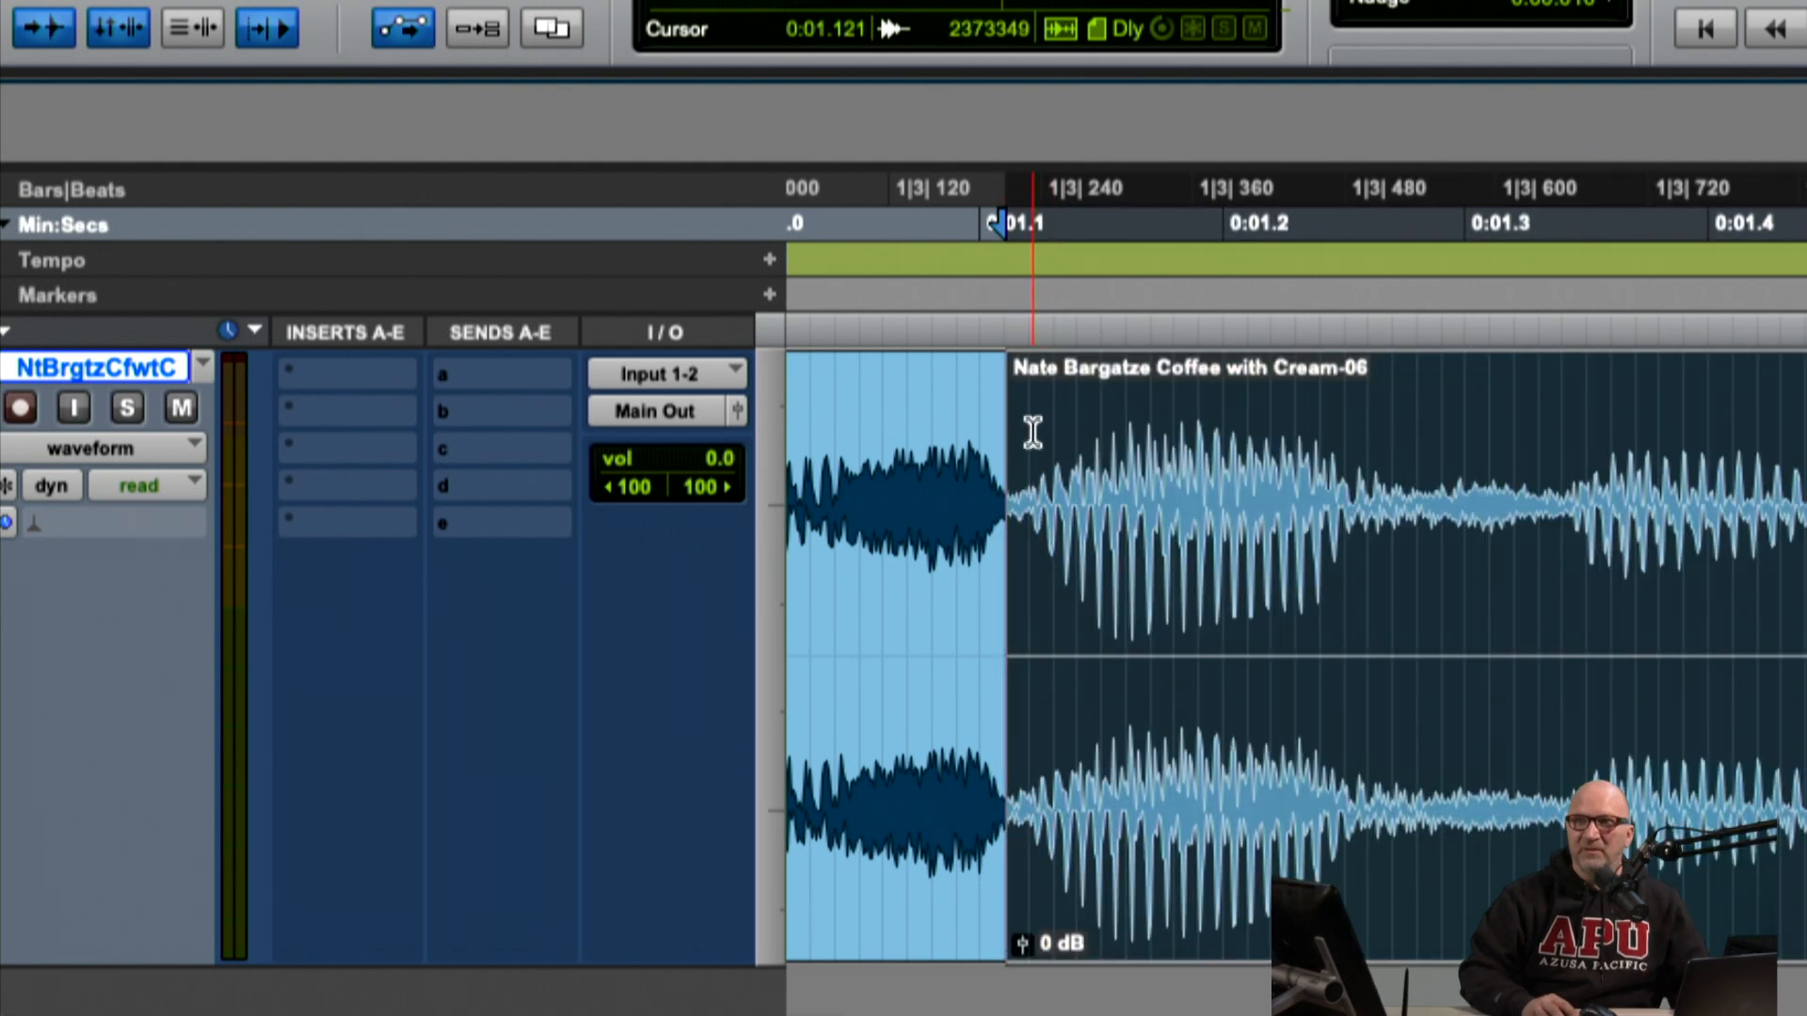
Step: Create a crossfade across the join of the two clips, from 0:01.097 to 0:01.124
left_click_drag(1005, 853, 1037, 858)
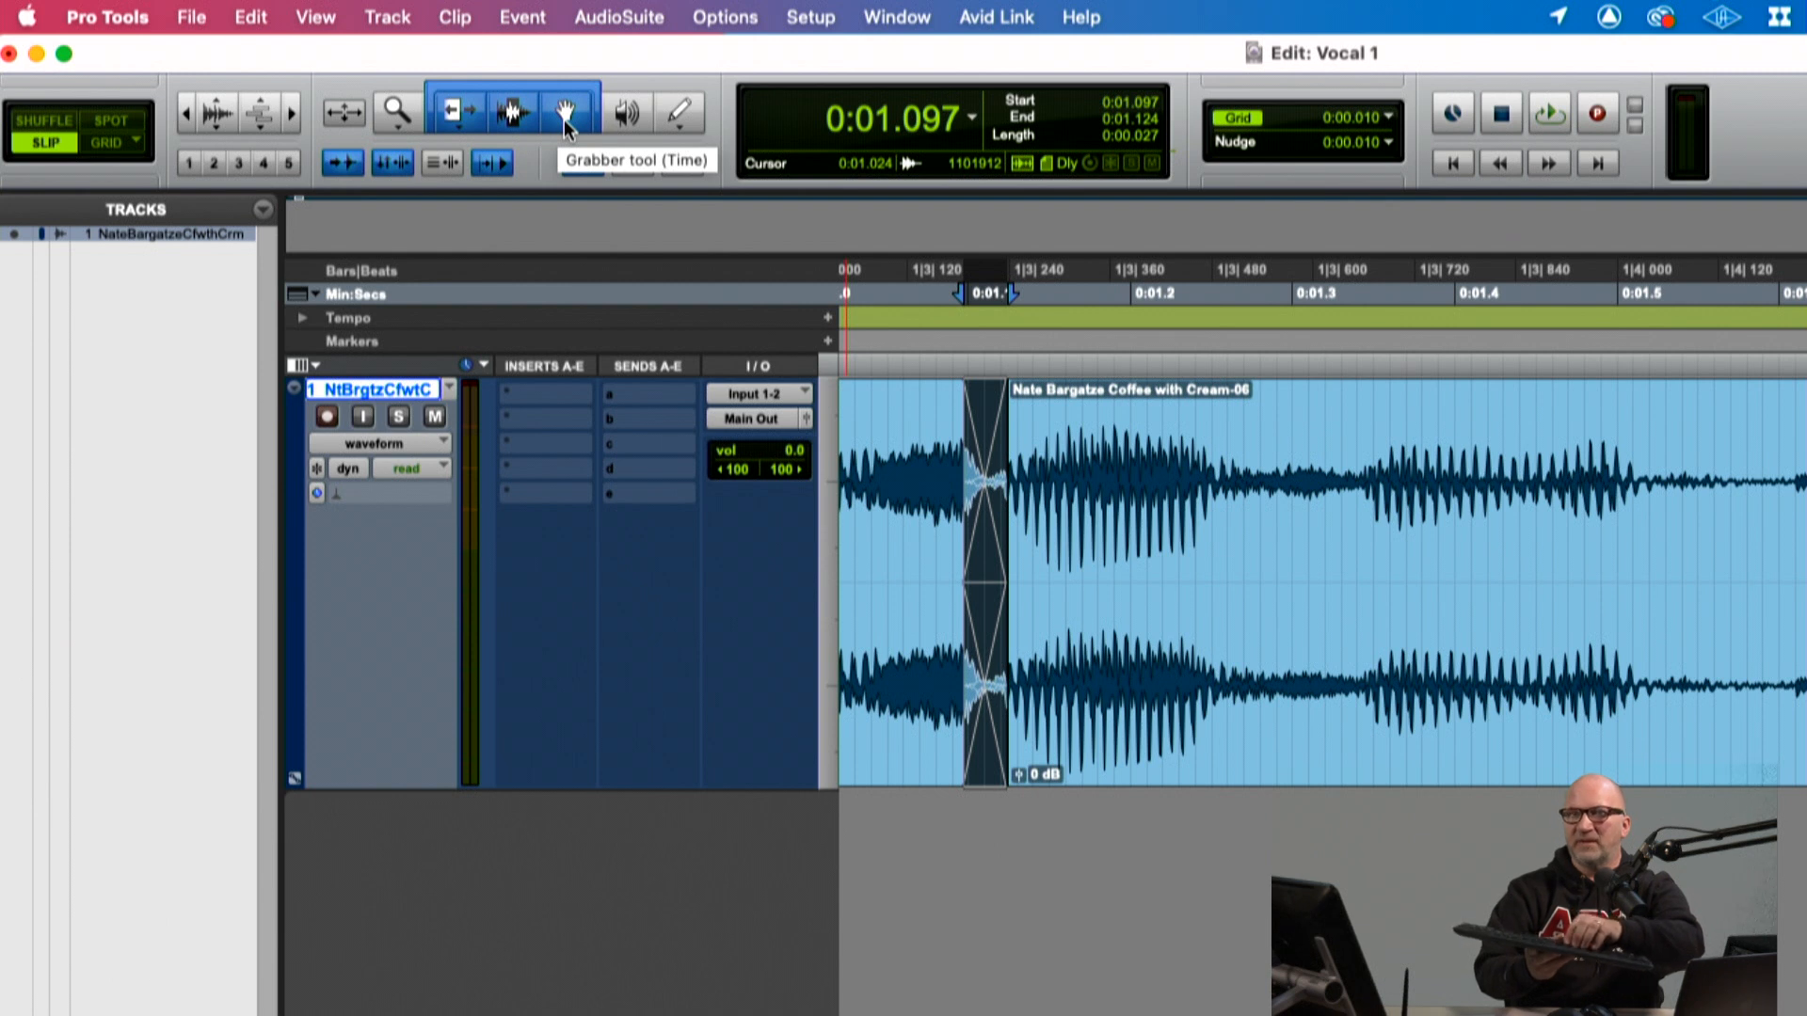
Step: Switch to the Selector and Grabber tools individually, and turn the combined Smart Tool back on
left_click(516, 112)
left_click(563, 108)
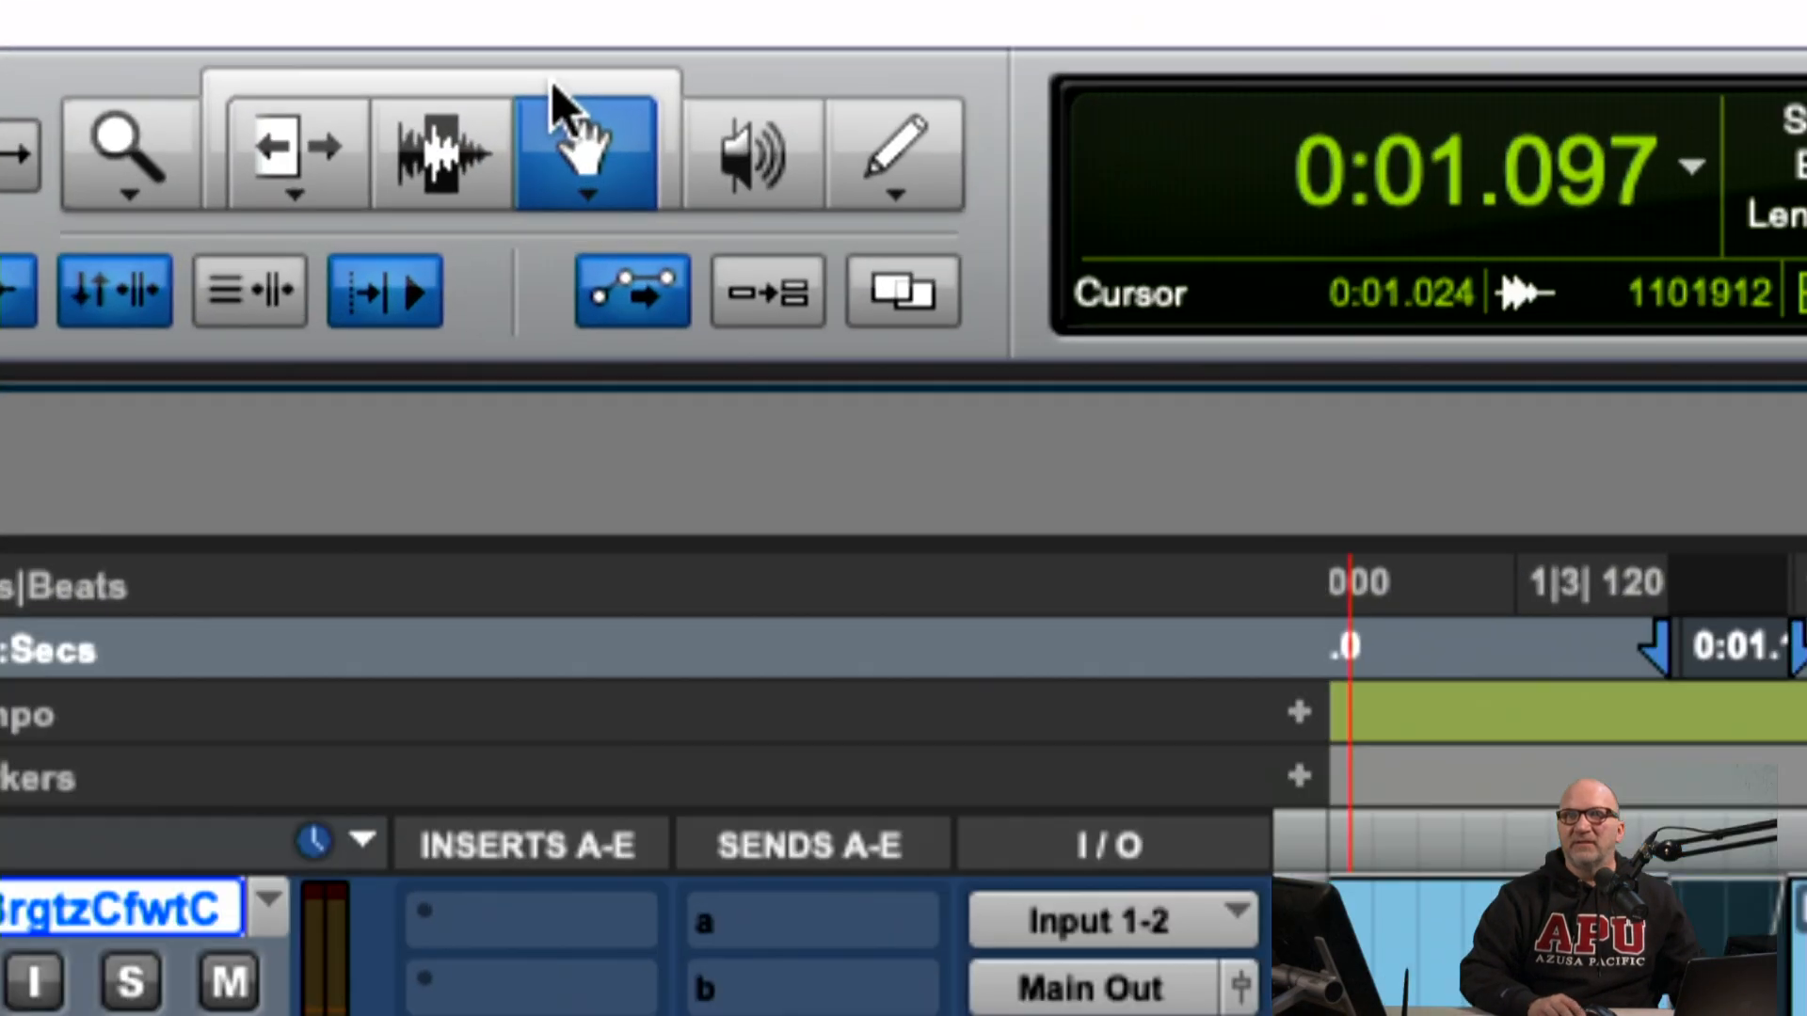
left_click(514, 87)
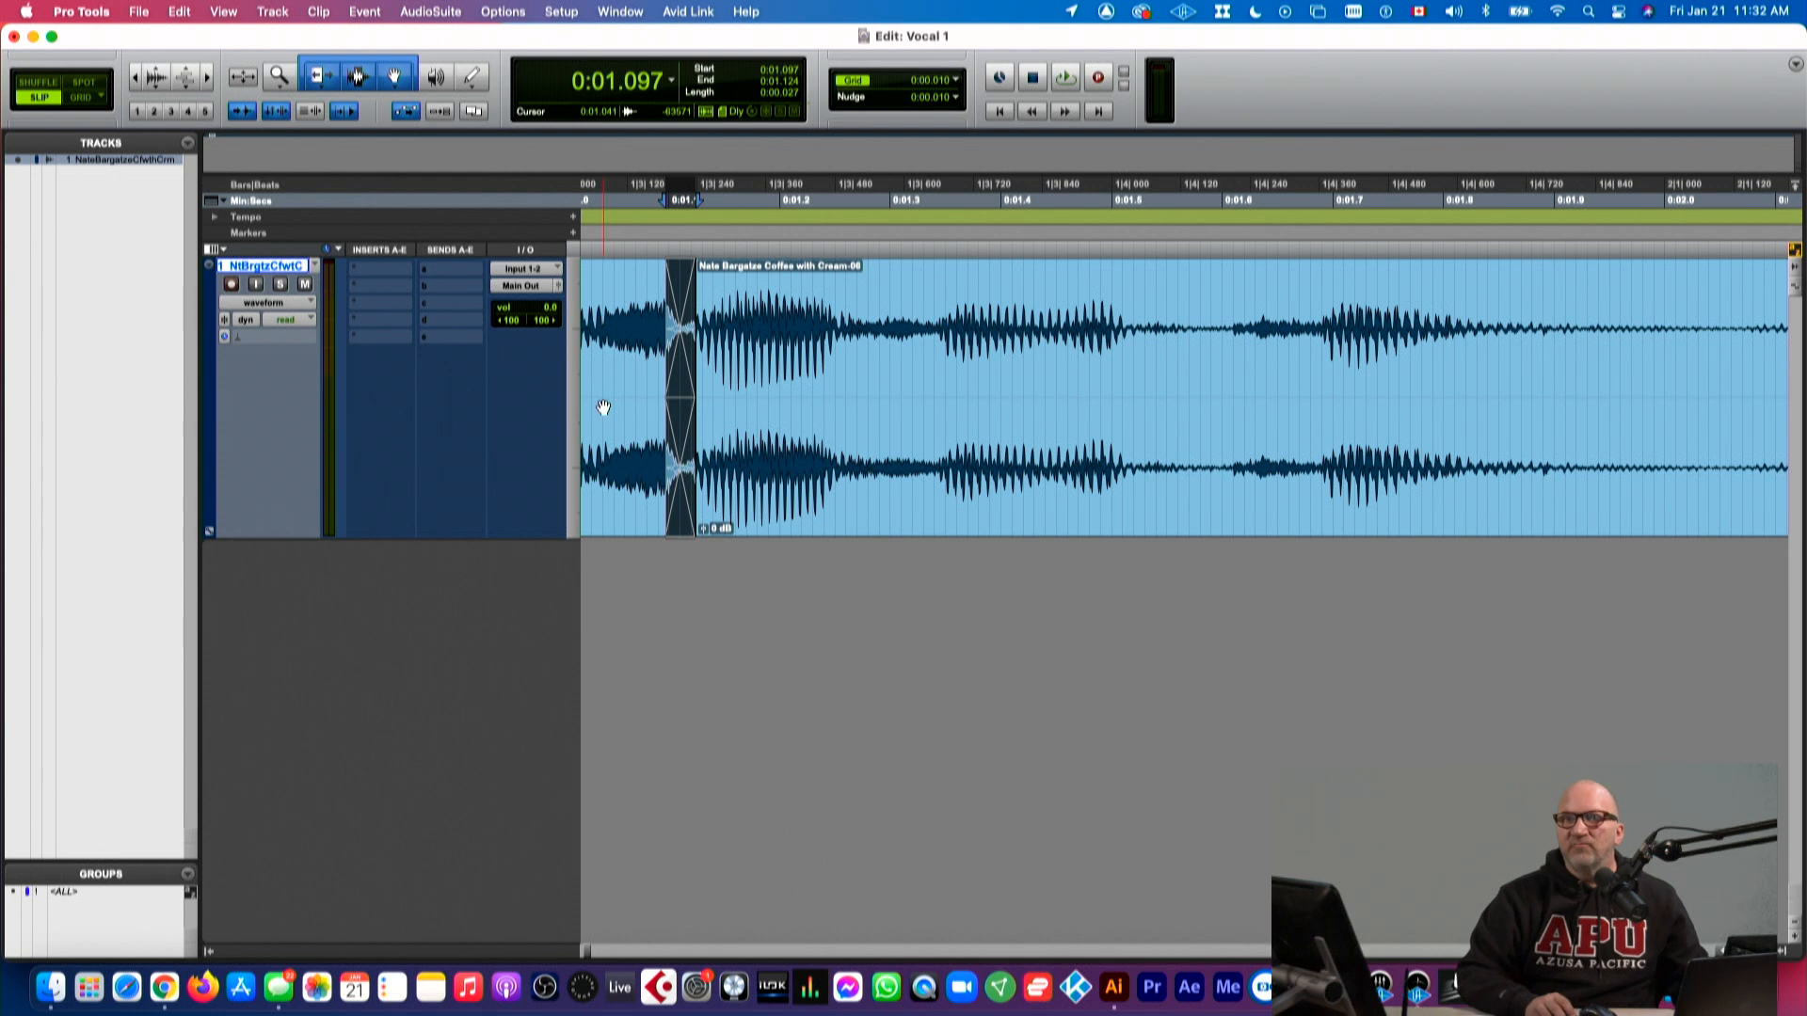
Step: Reduce the vocal track's height and play the clip from 0:00.207, stopping after about two seconds
left_click_drag(573, 543, 558, 420)
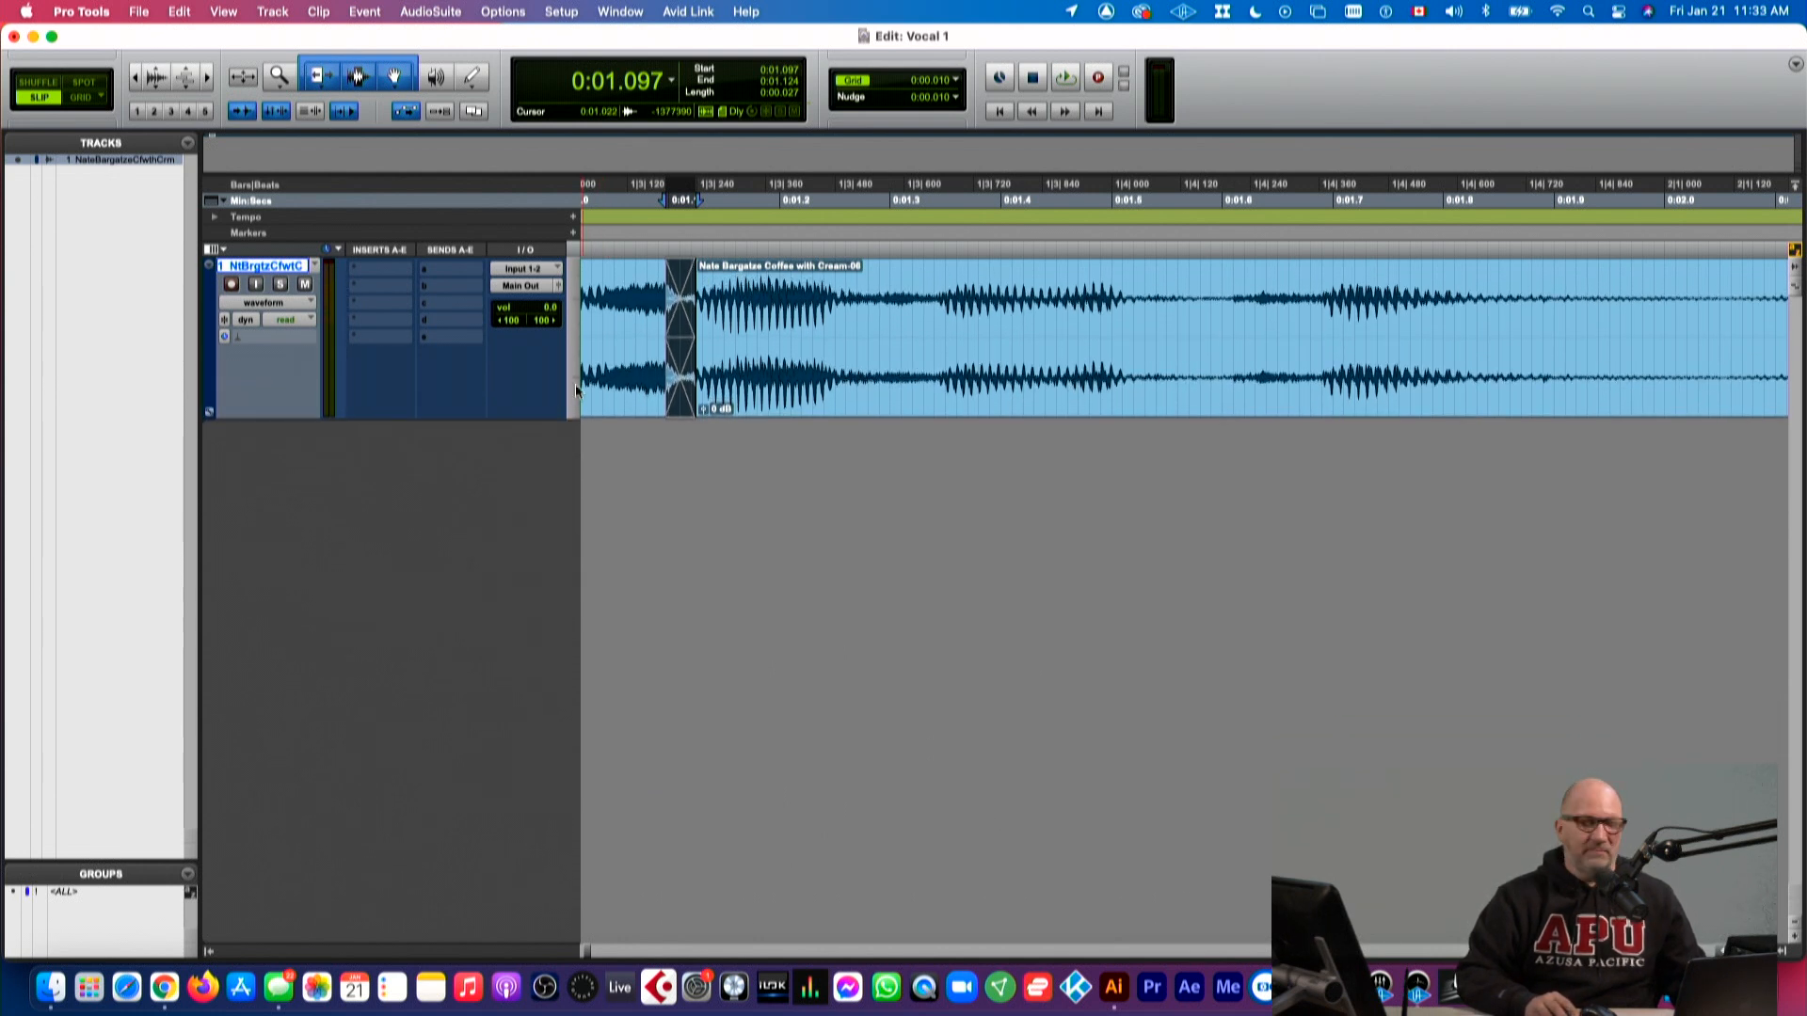
scroll(527, 381, "left", 10)
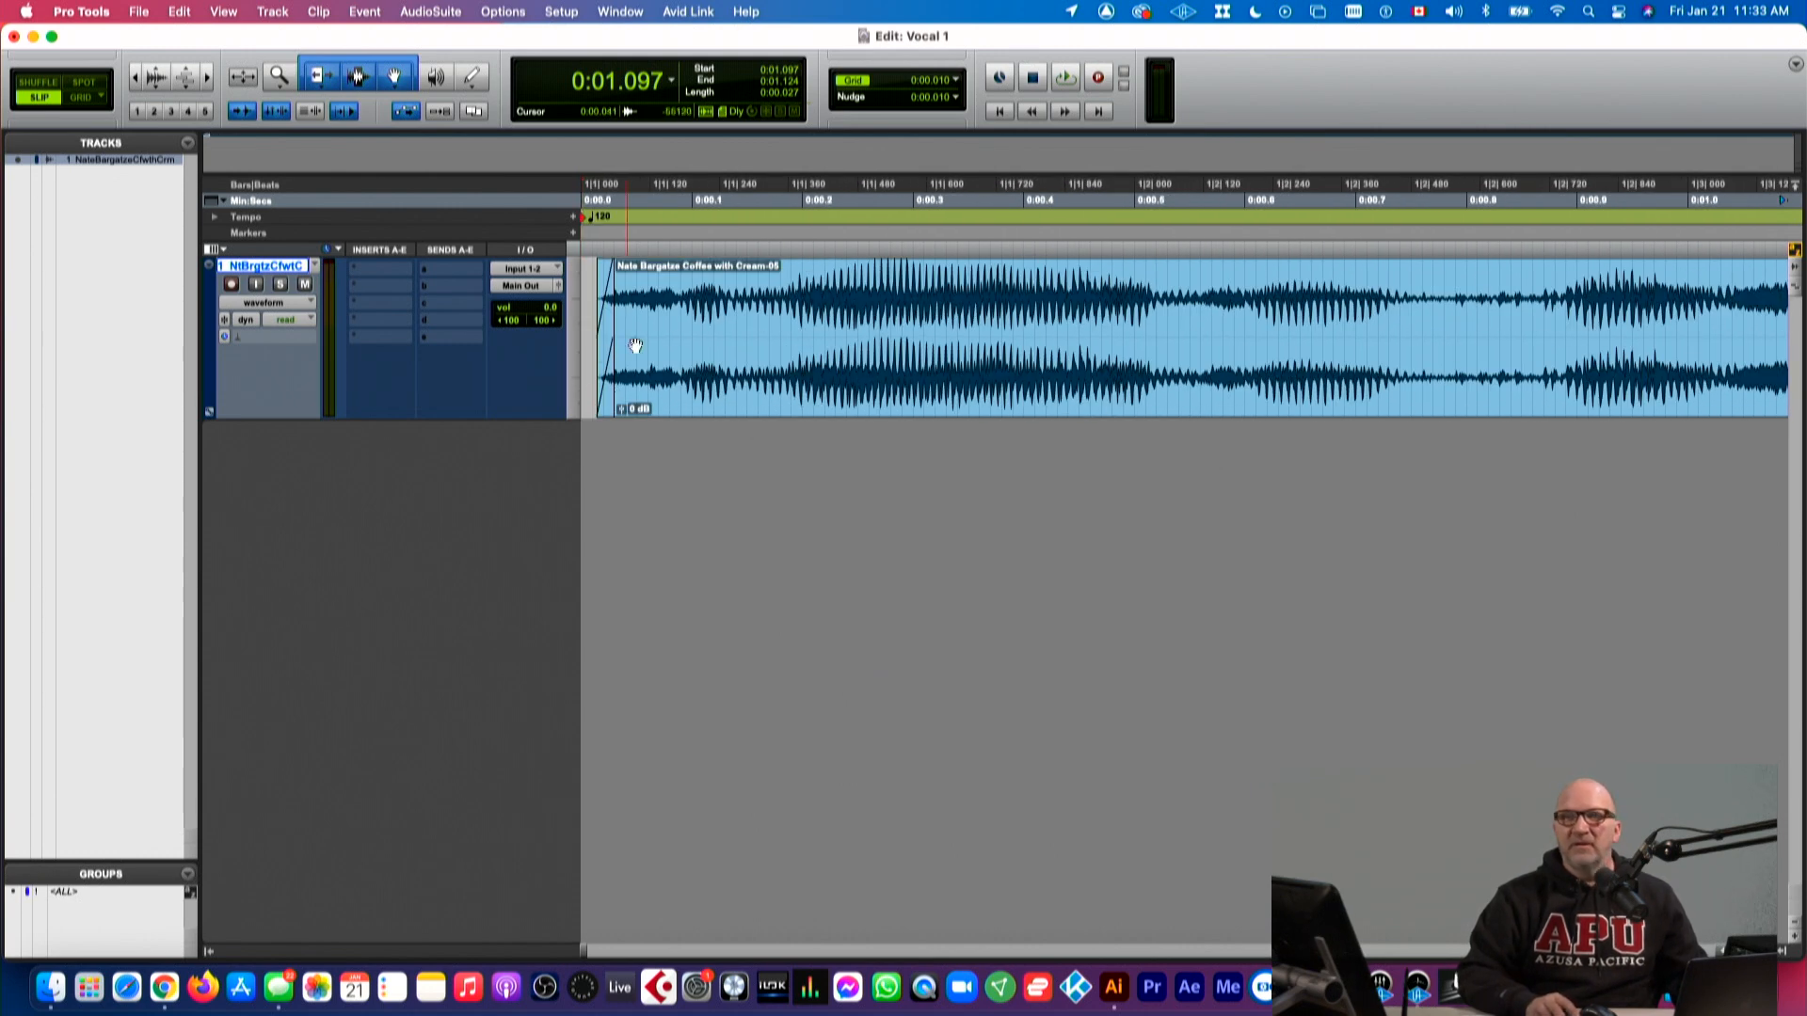
left_click(754, 329)
left_click(810, 303)
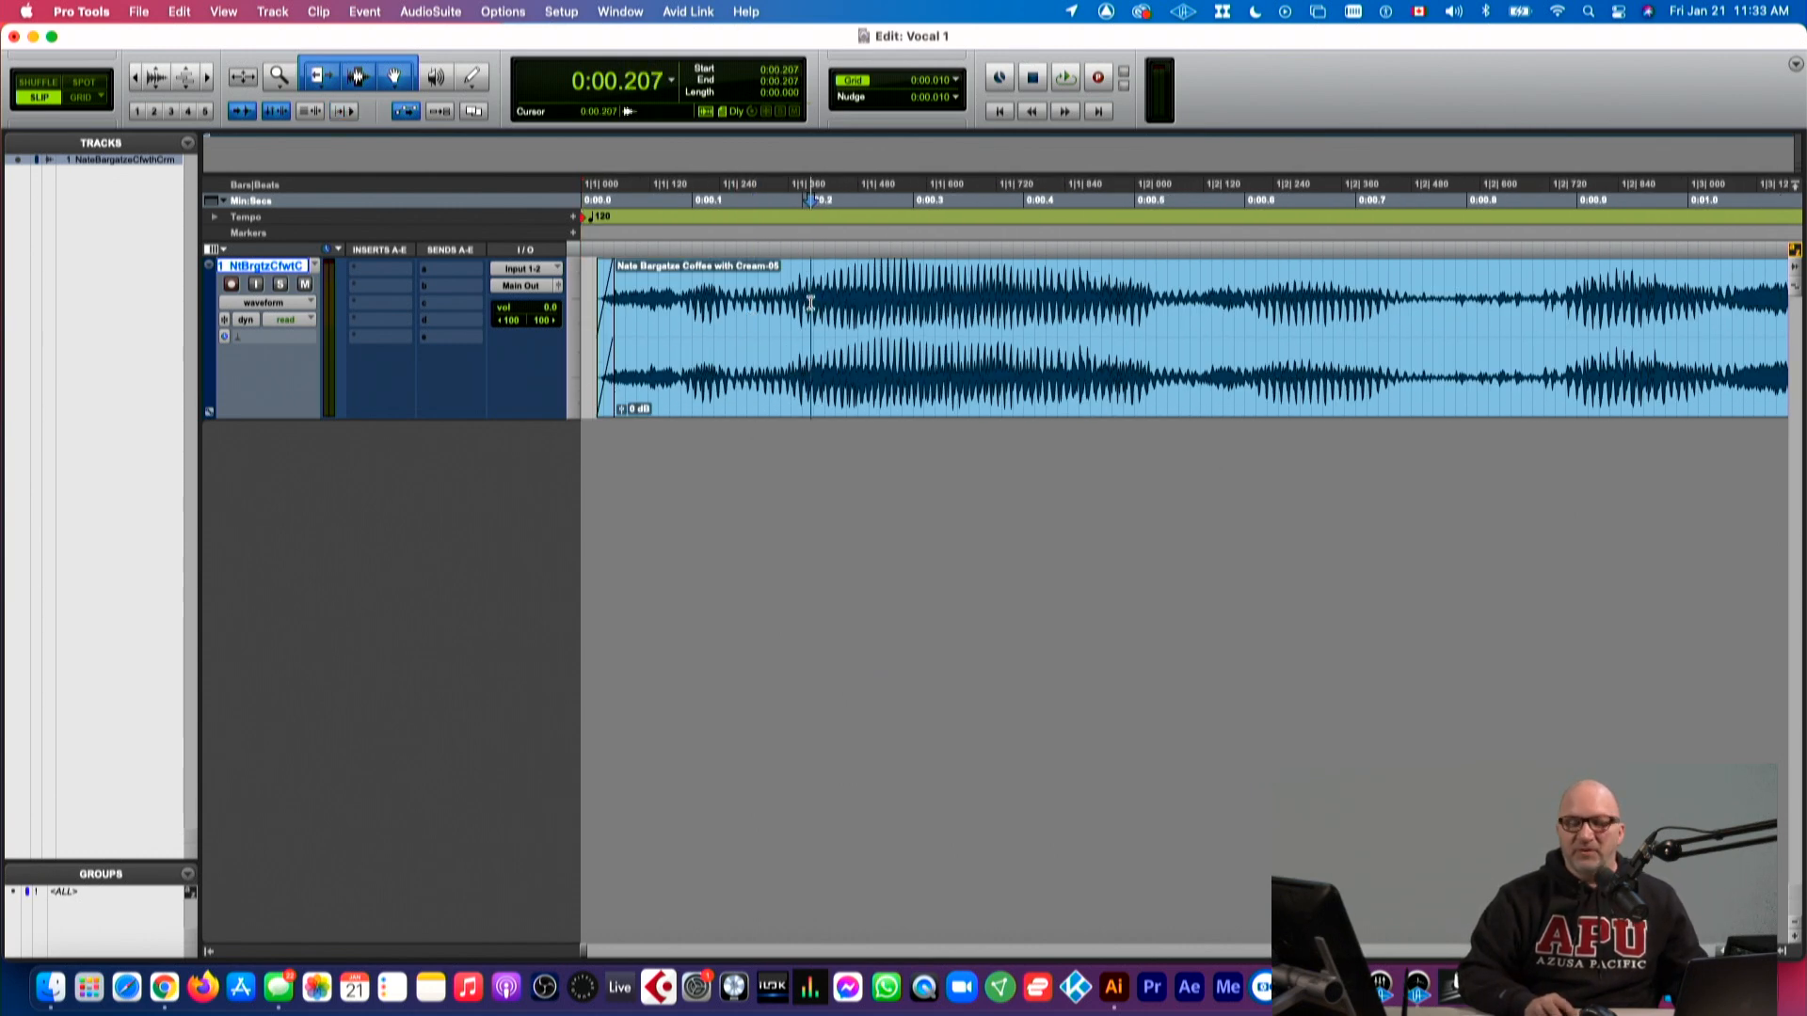
key("space")
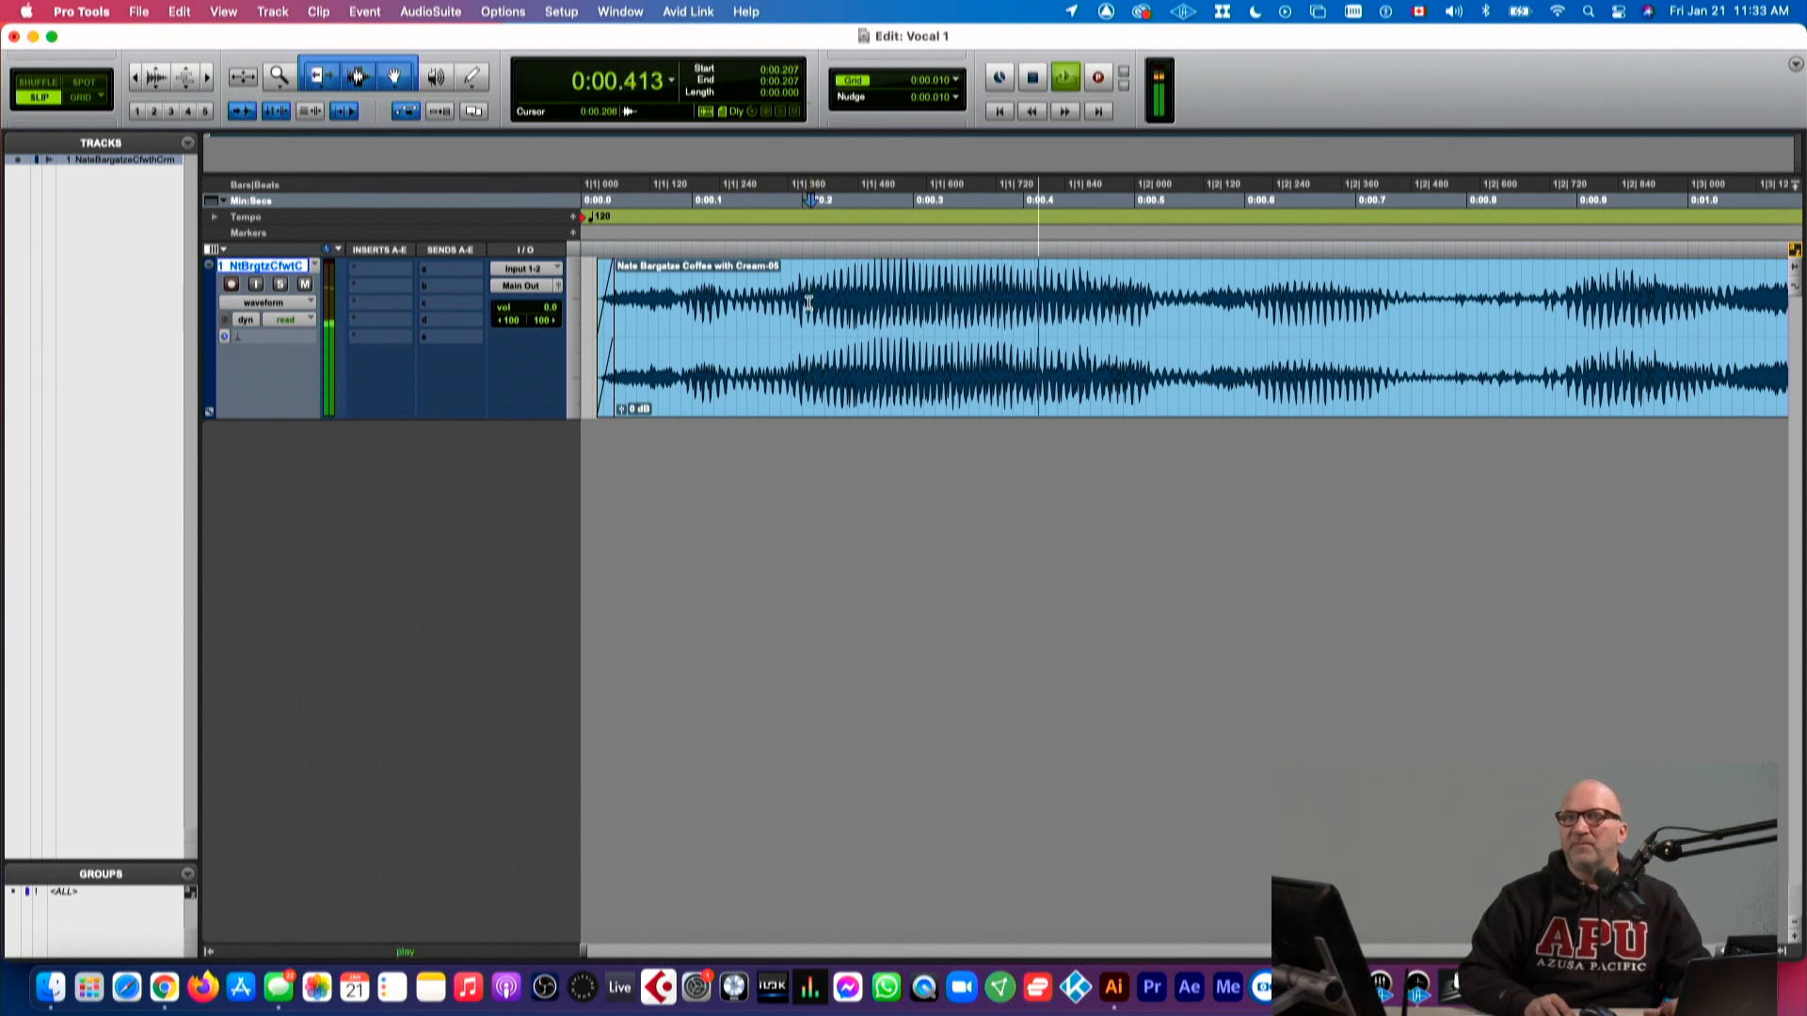
key("space")
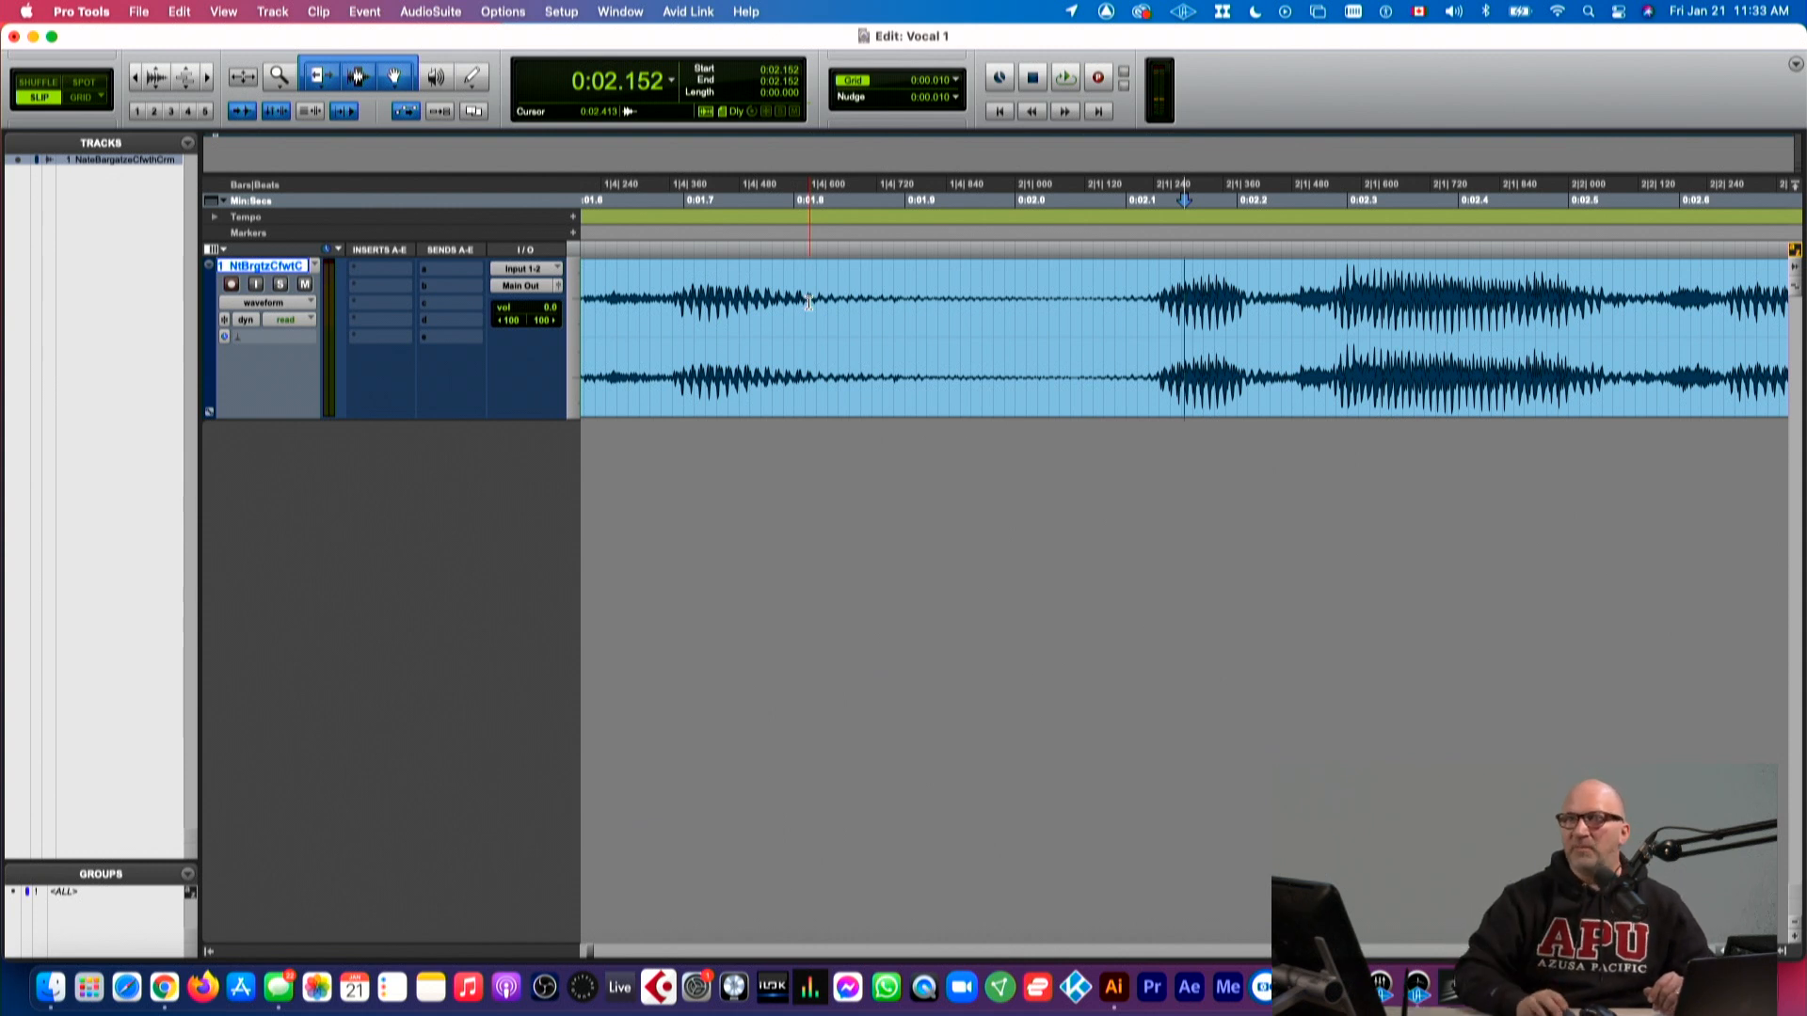
Step: Select the vocal from 0:01.677 to 0:02.225, and replace that selection with the phrase from 0:03.558 to 0:04.865
left_click_drag(659, 313, 1262, 317)
scroll(1036, 226, "left", 5)
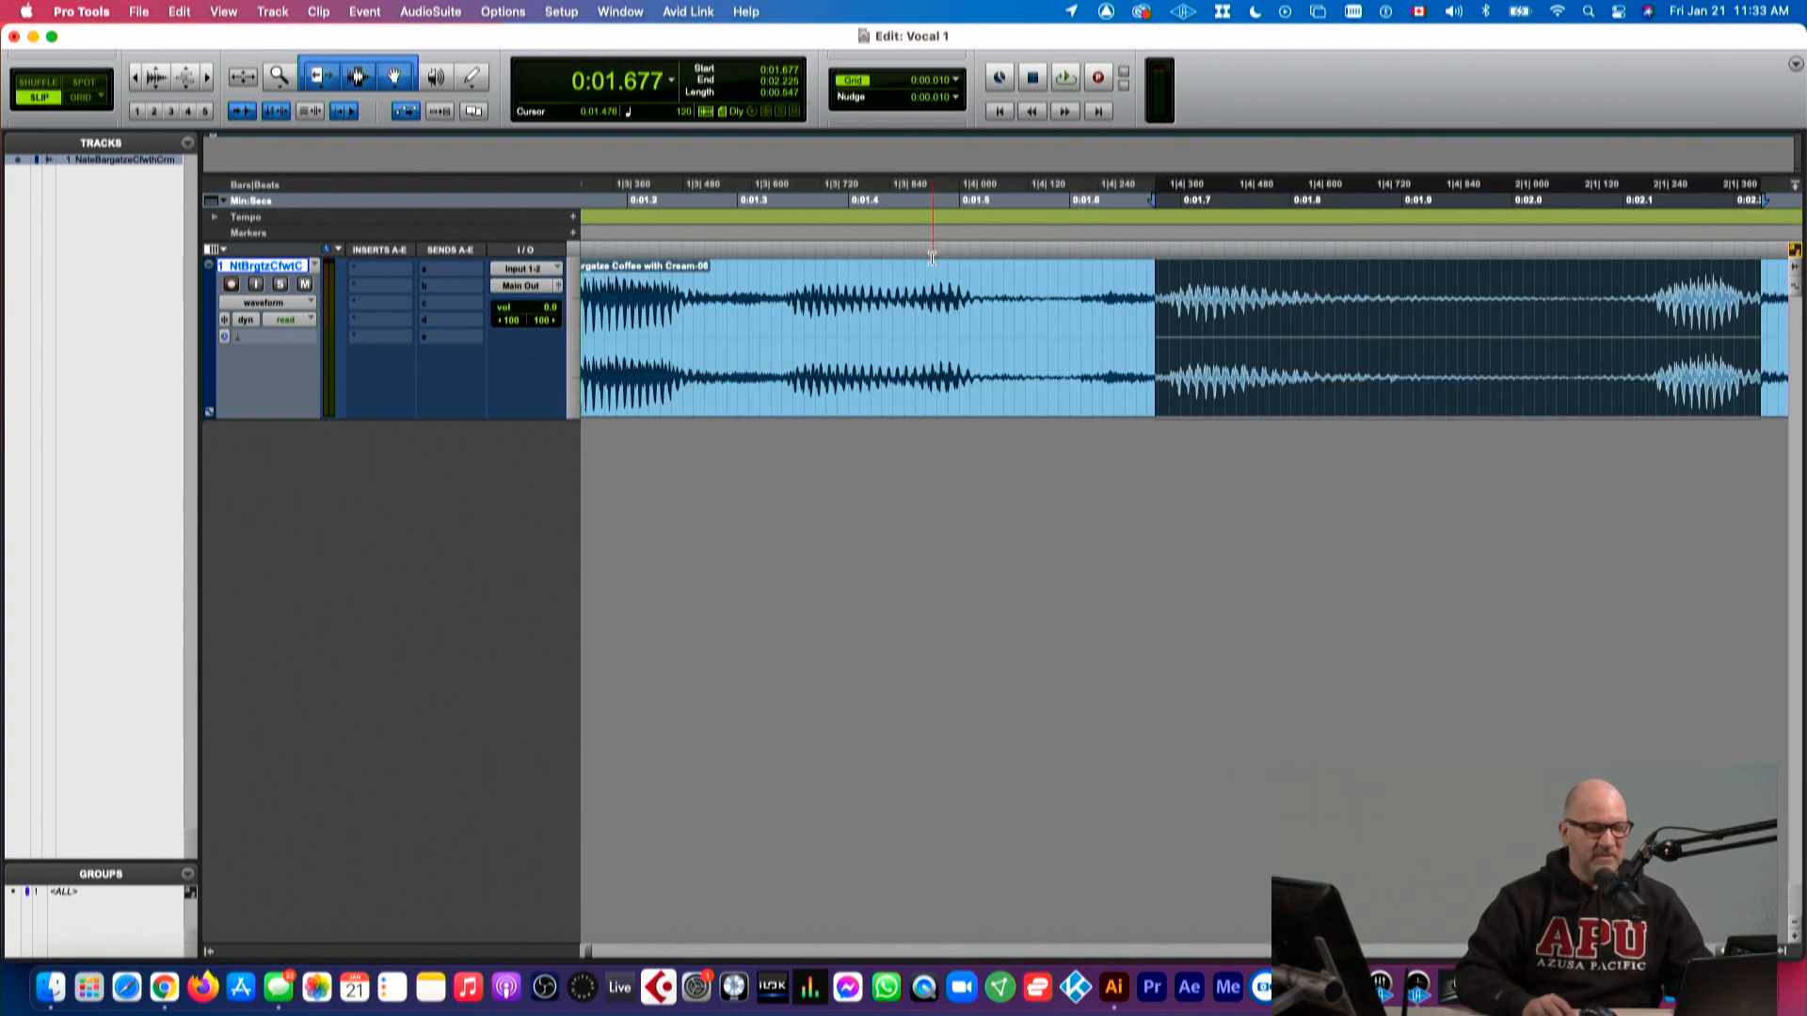
key("r")
key("r")
key("r")
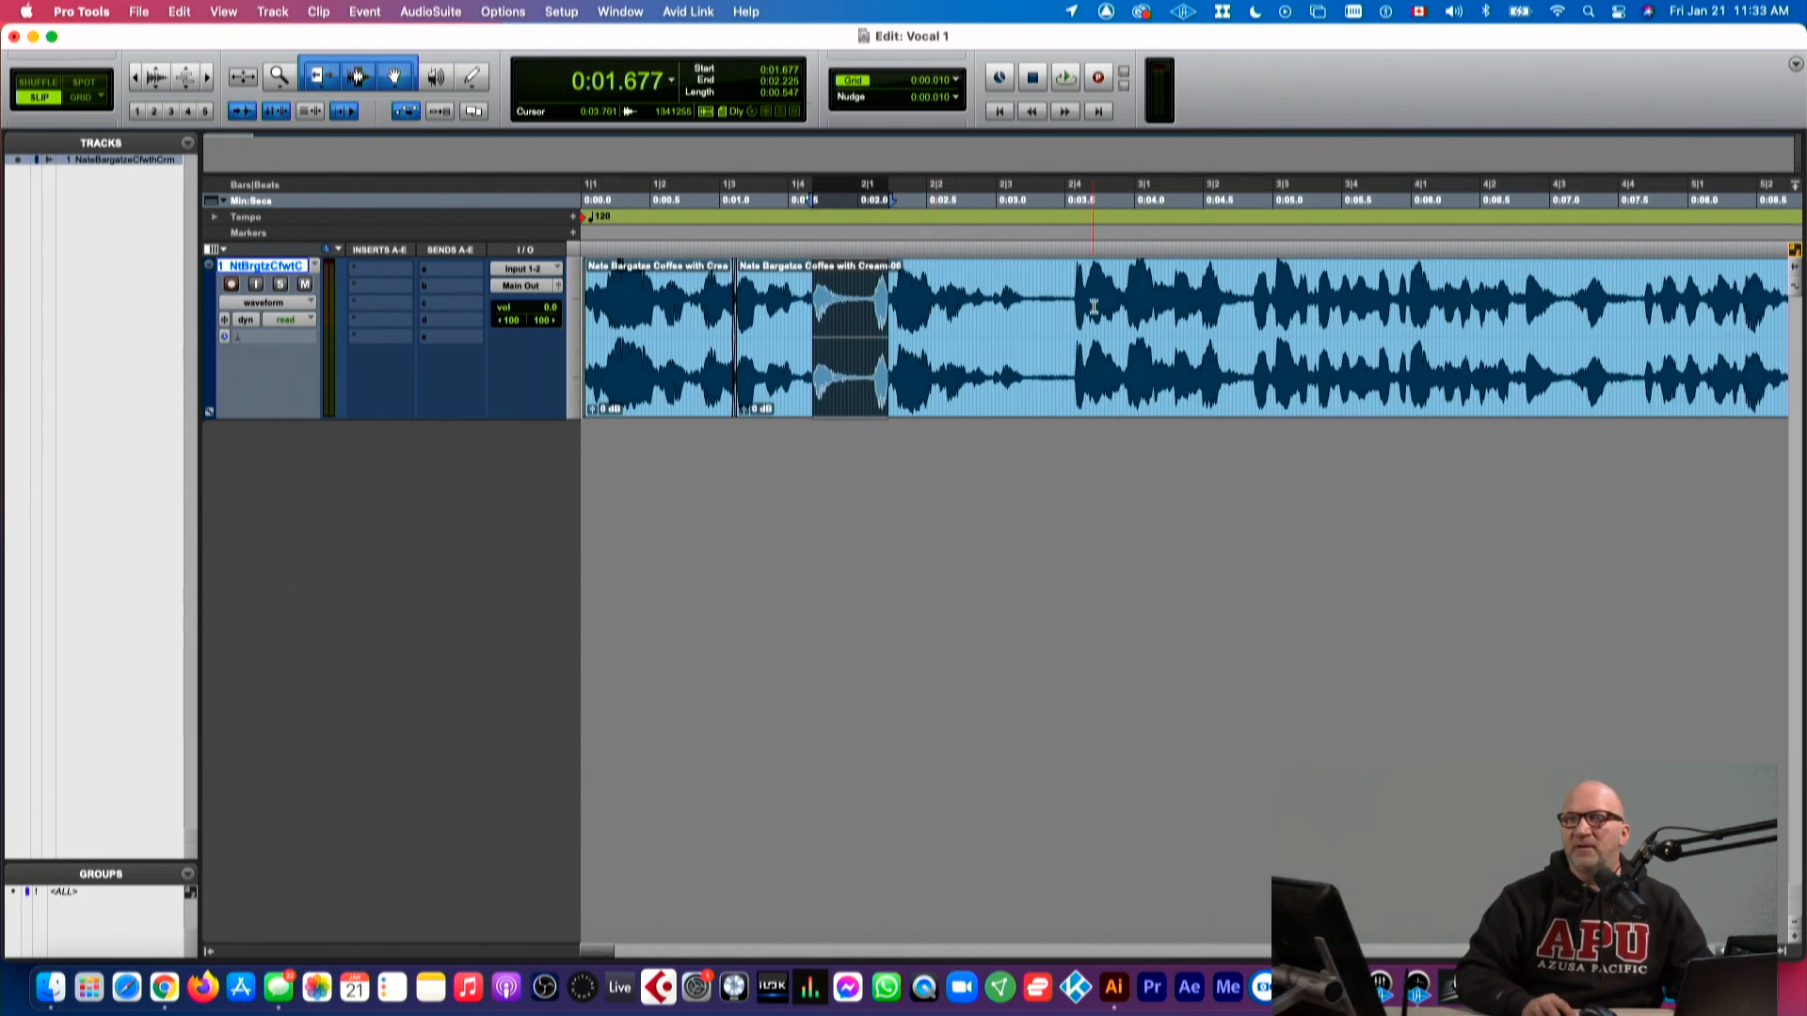
left_click_drag(1079, 299, 1248, 293)
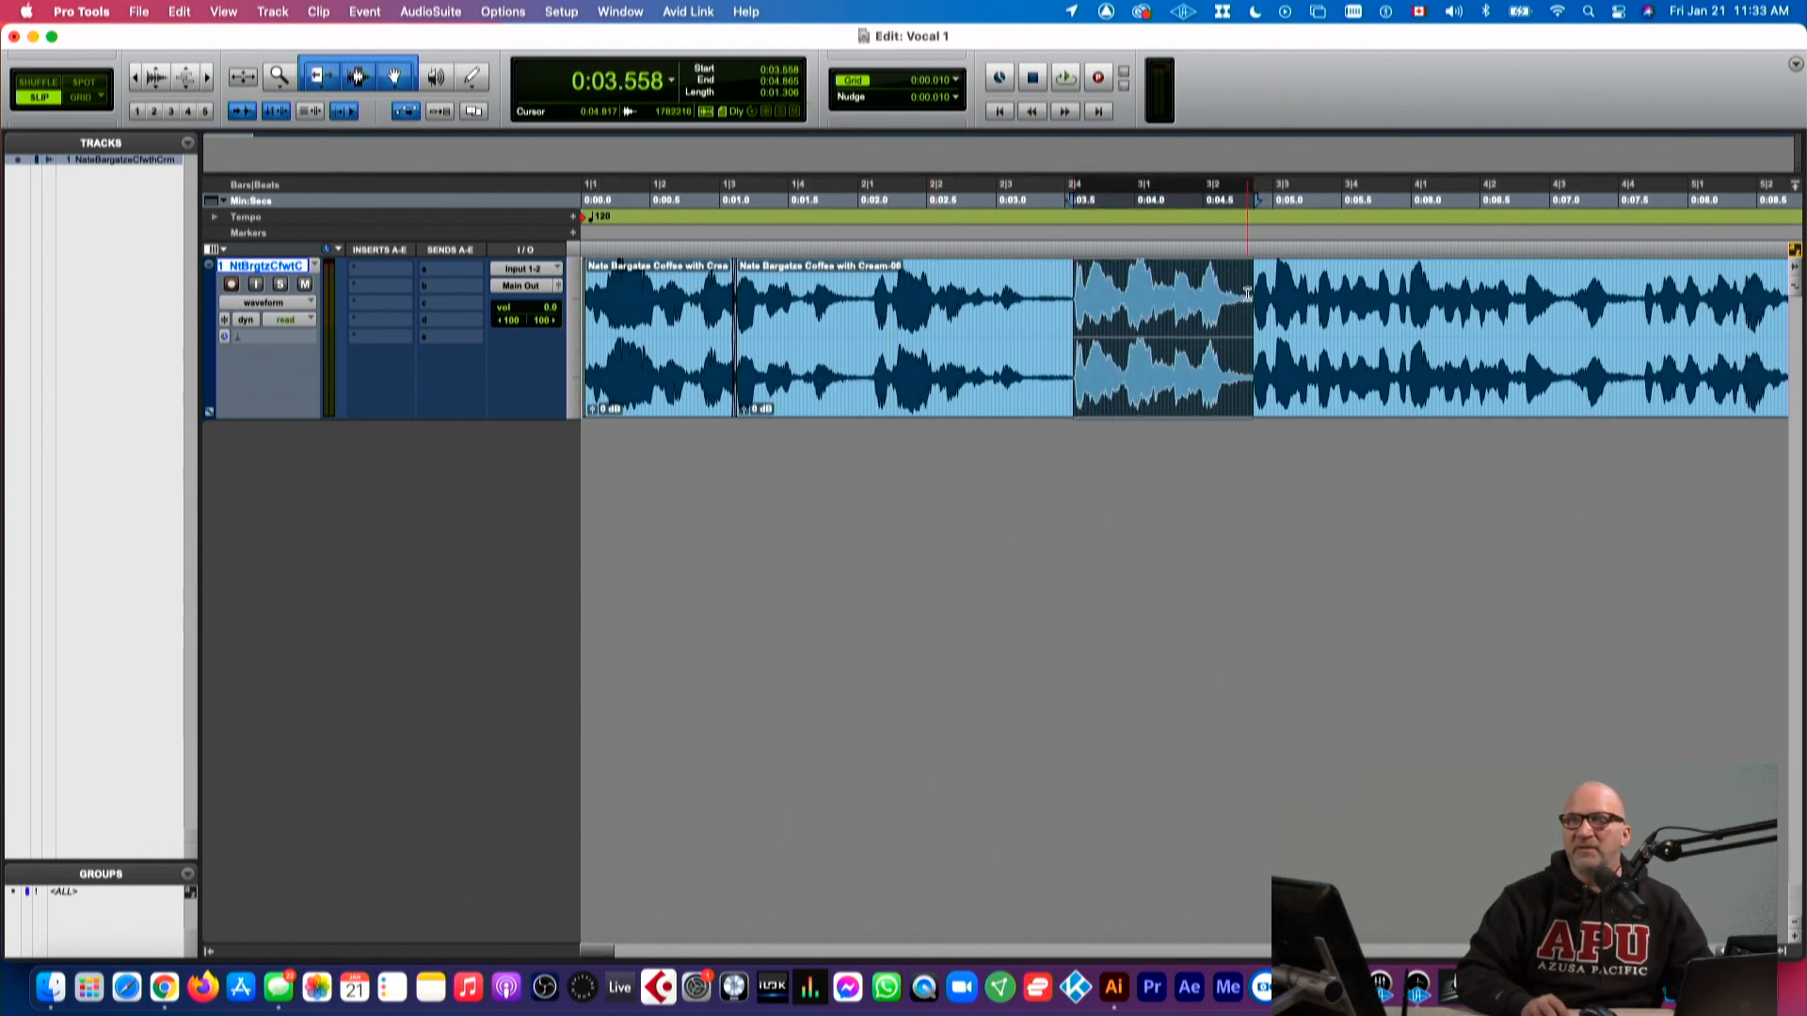
Step: Turn Loop playback off and back on, and play the selected phrase in a loop before stopping
right_click(1066, 78)
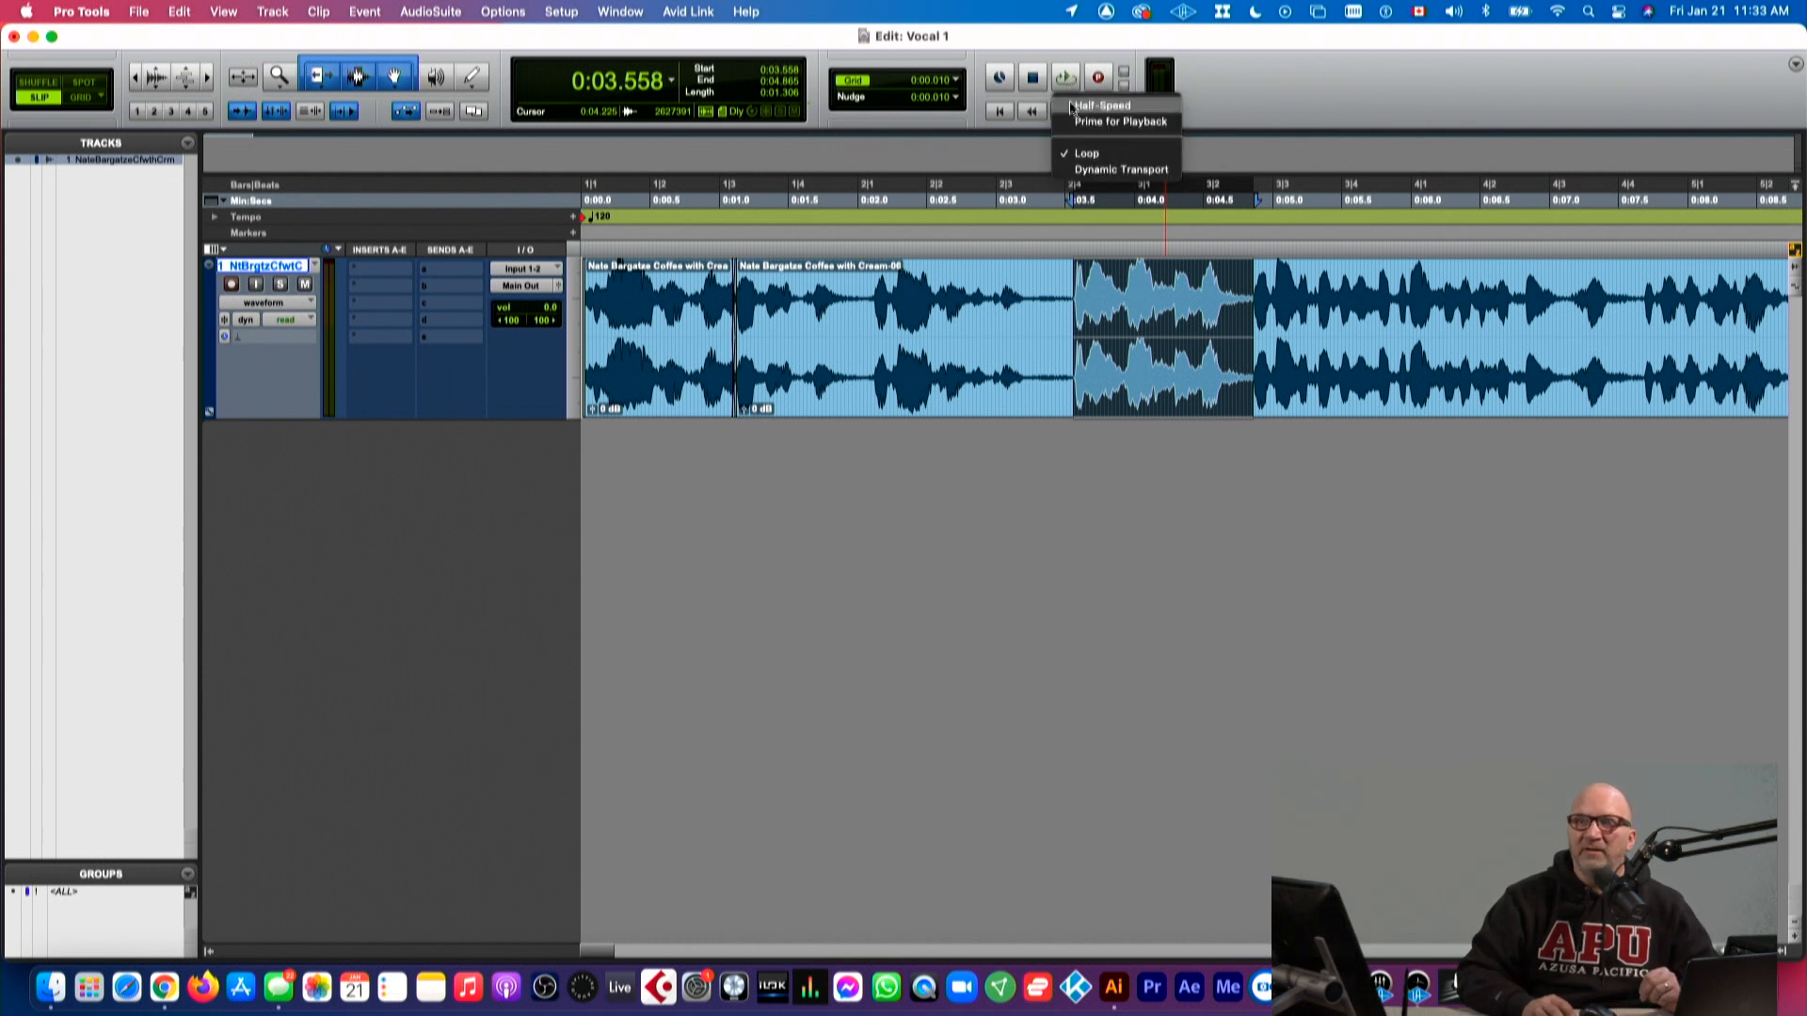
left_click(1084, 154)
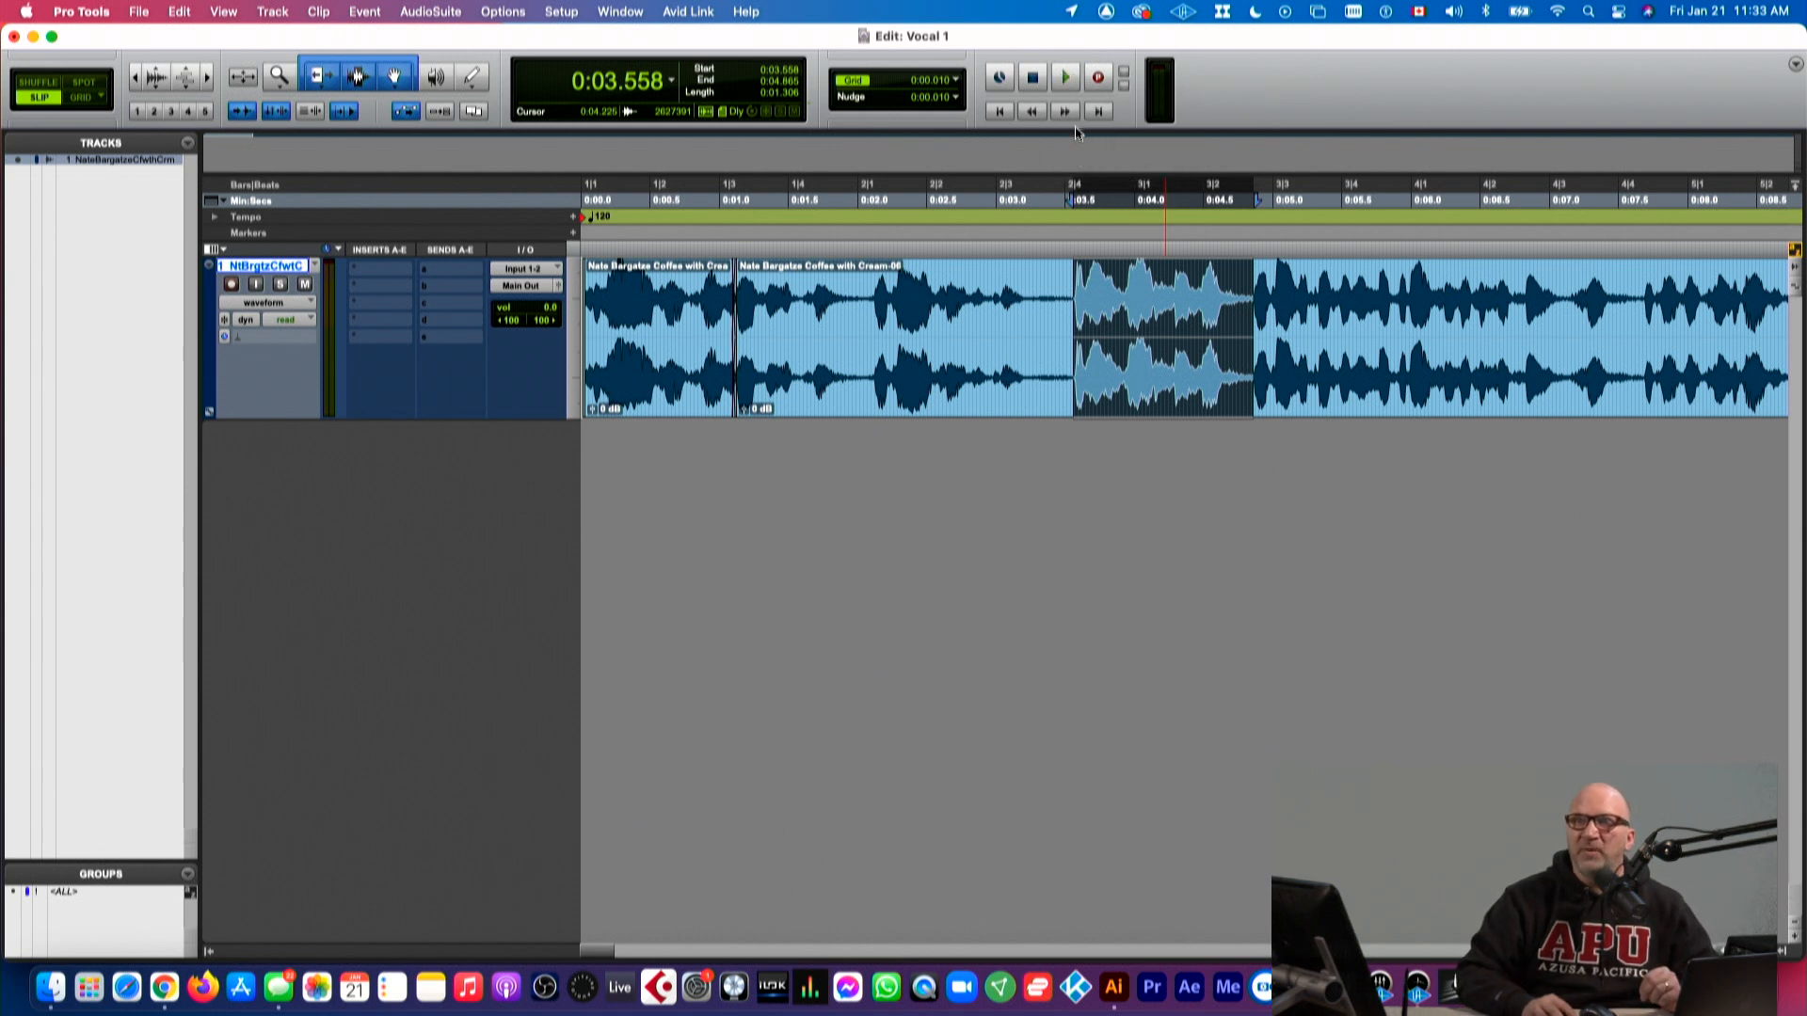
right_click(1066, 78)
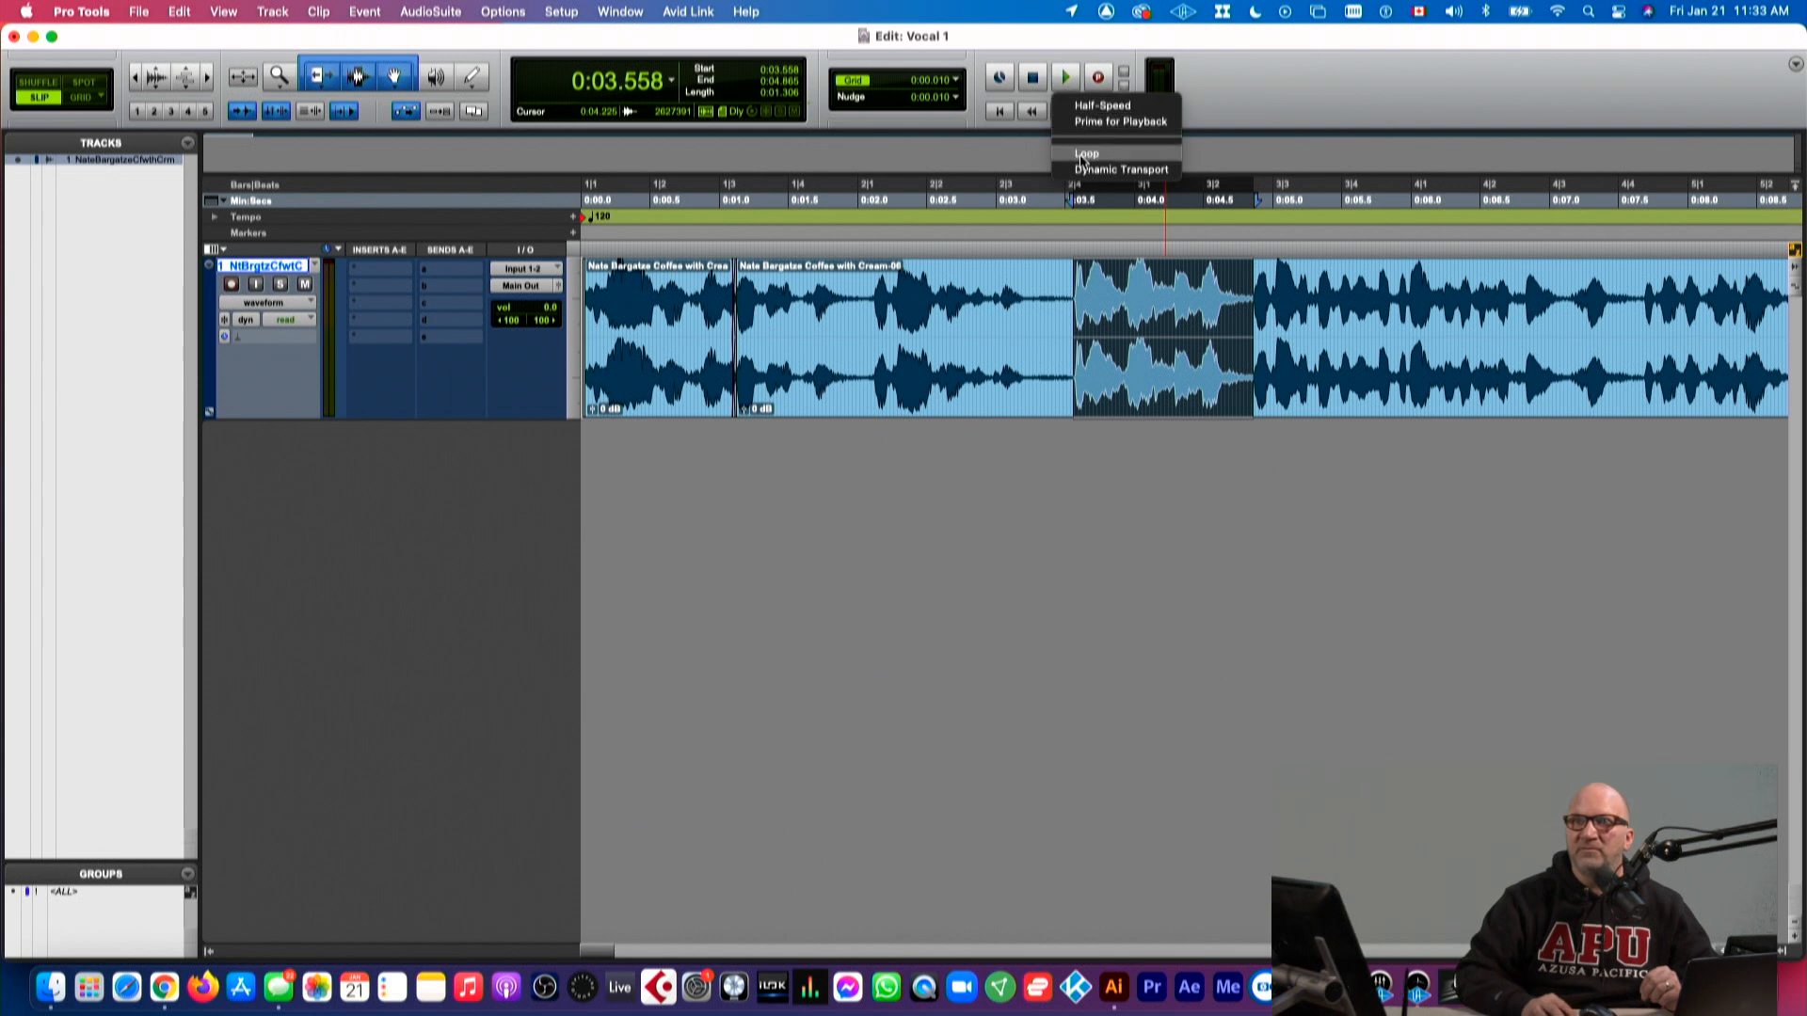
left_click(1084, 154)
left_click(1066, 79)
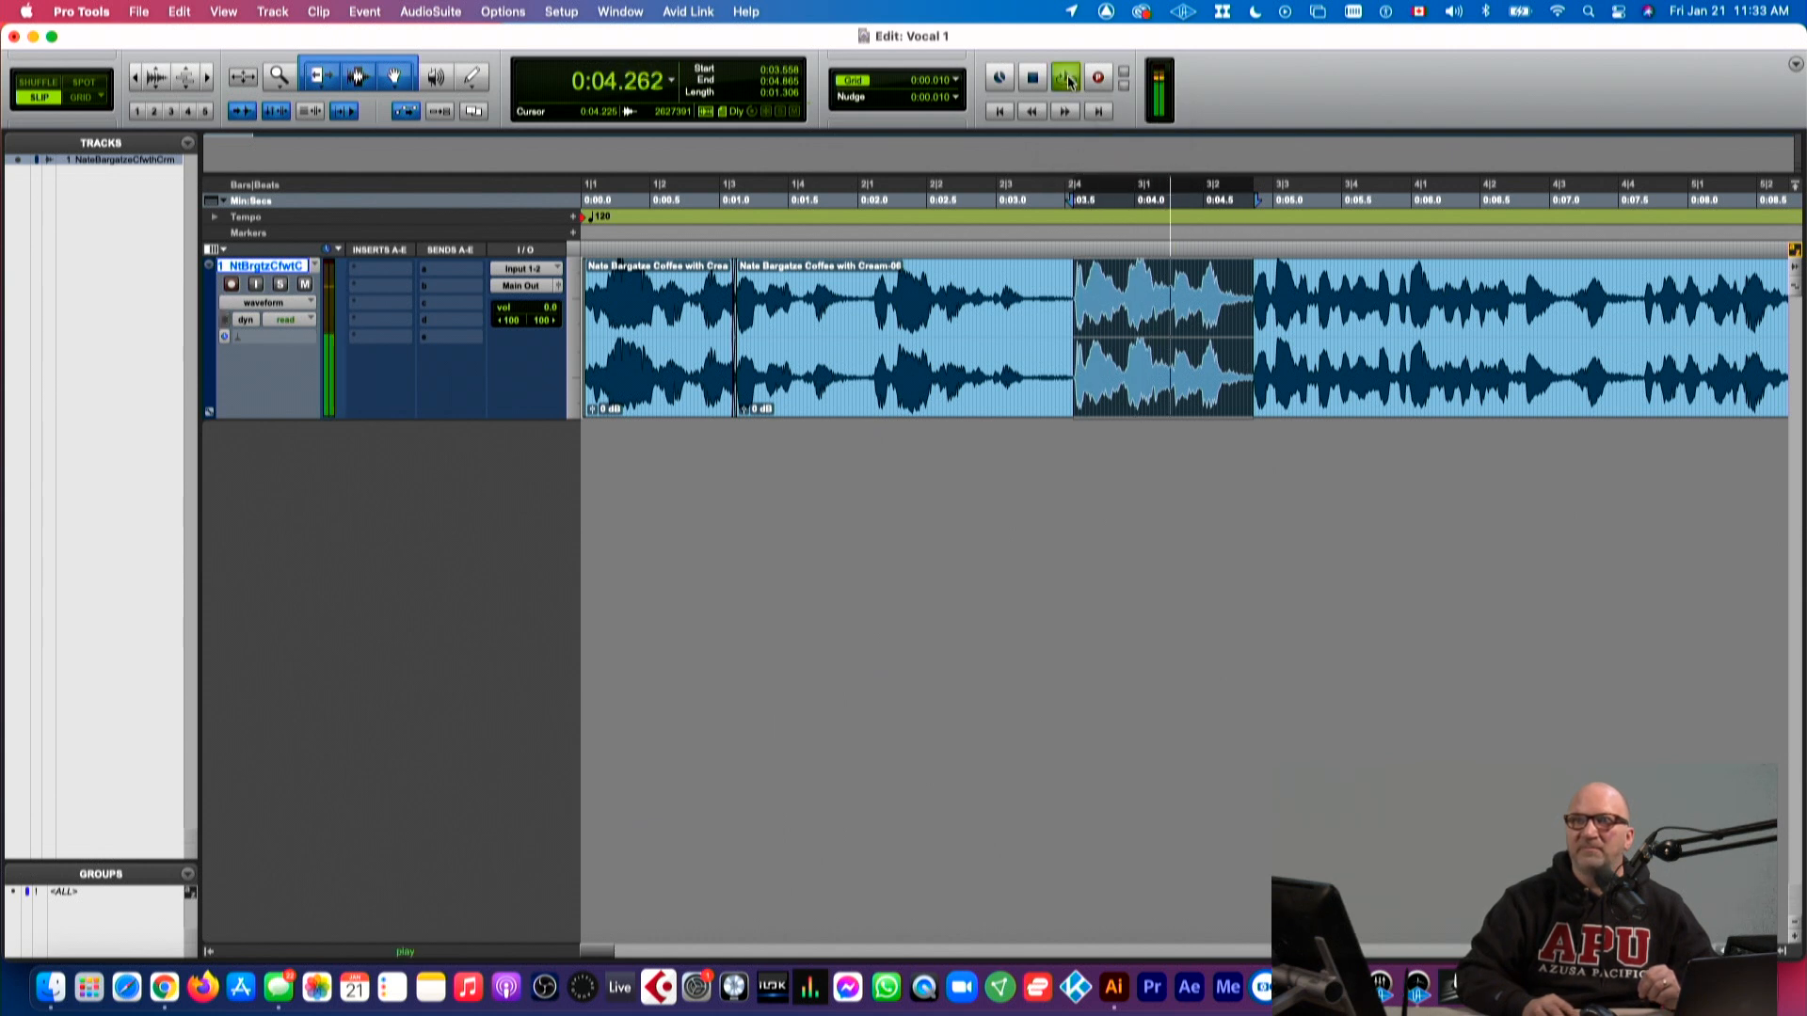
left_click(1068, 81)
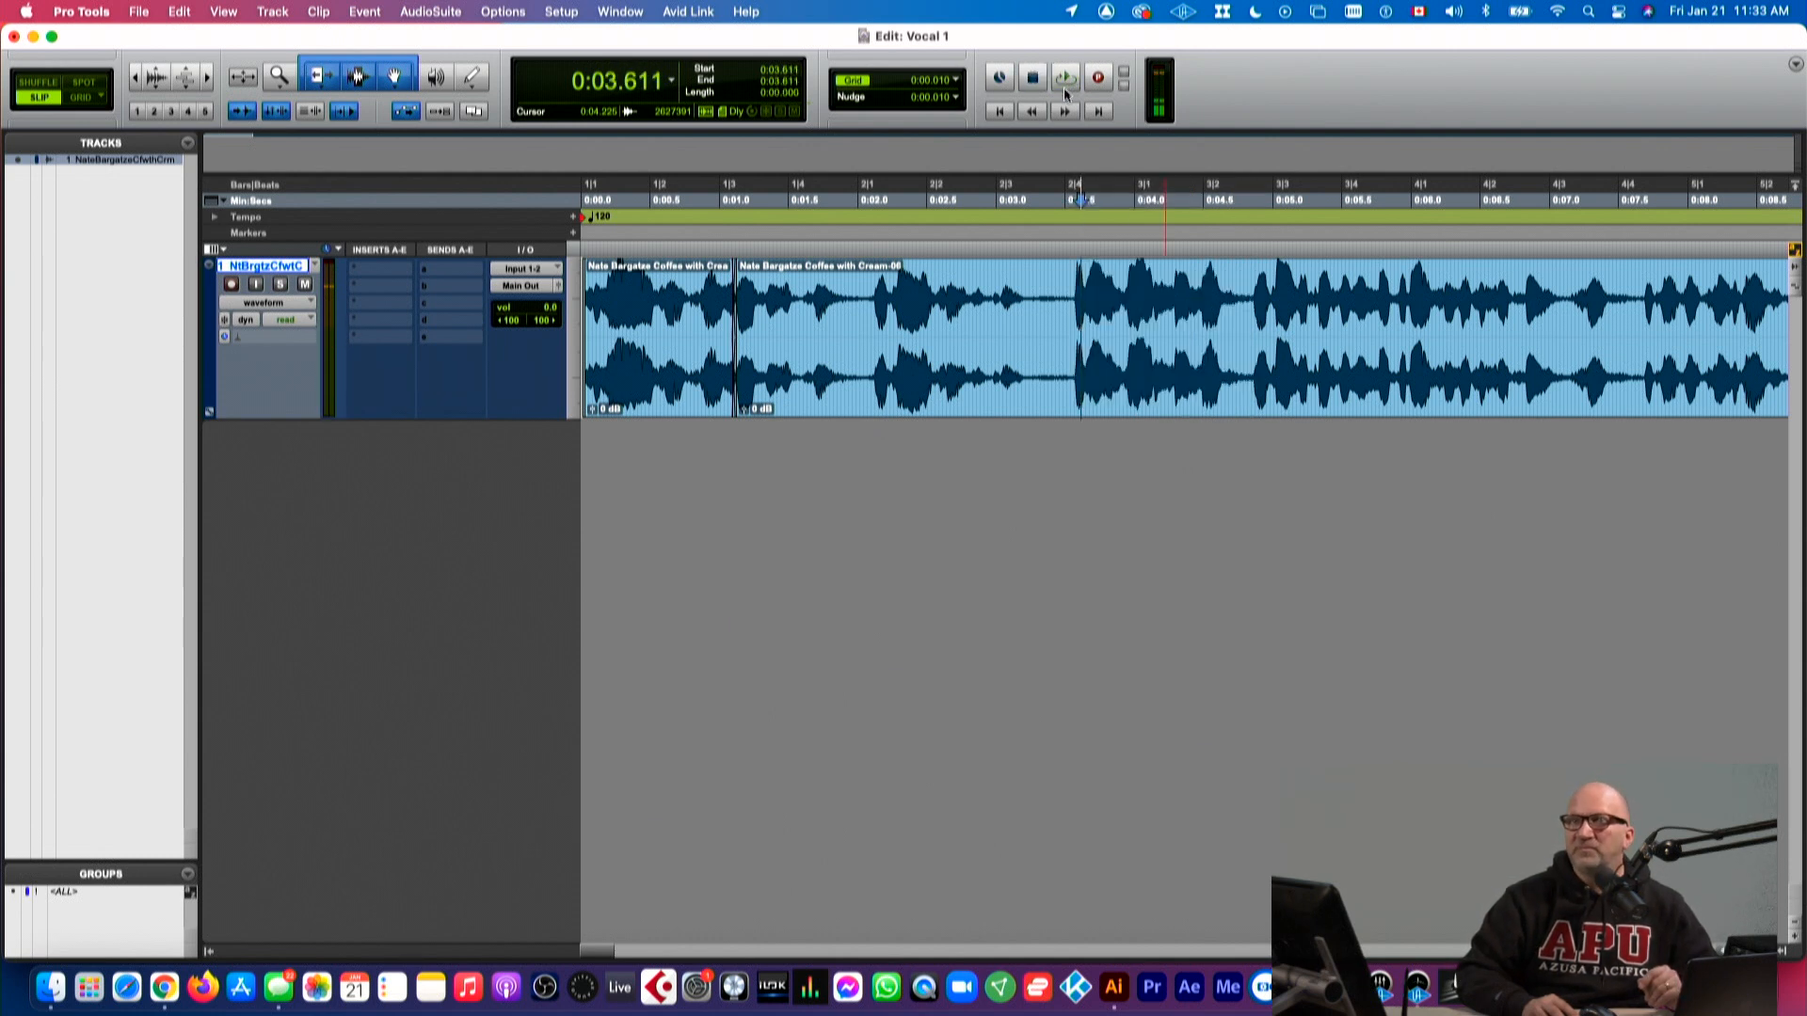
Step: Select the vocal from 0:03.538 to 0:05.103, play it with Loop playback on, and stop
left_click_drag(1071, 301, 1287, 298)
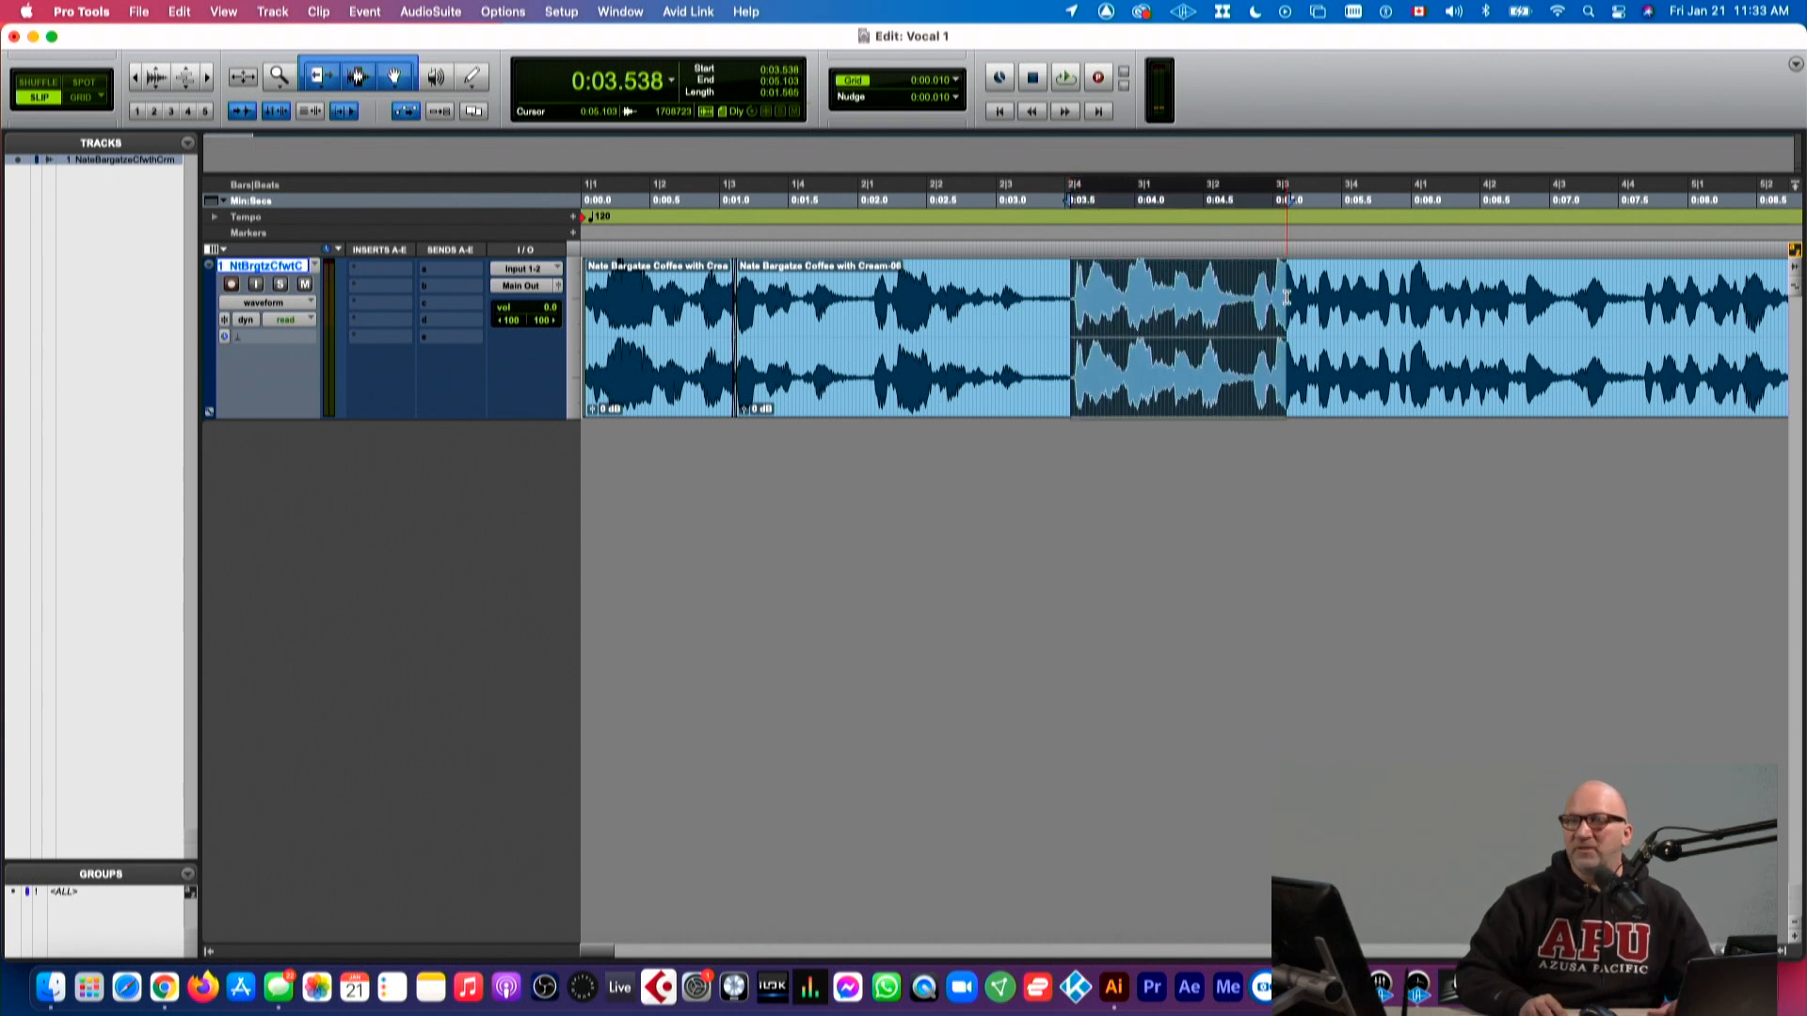
key("space")
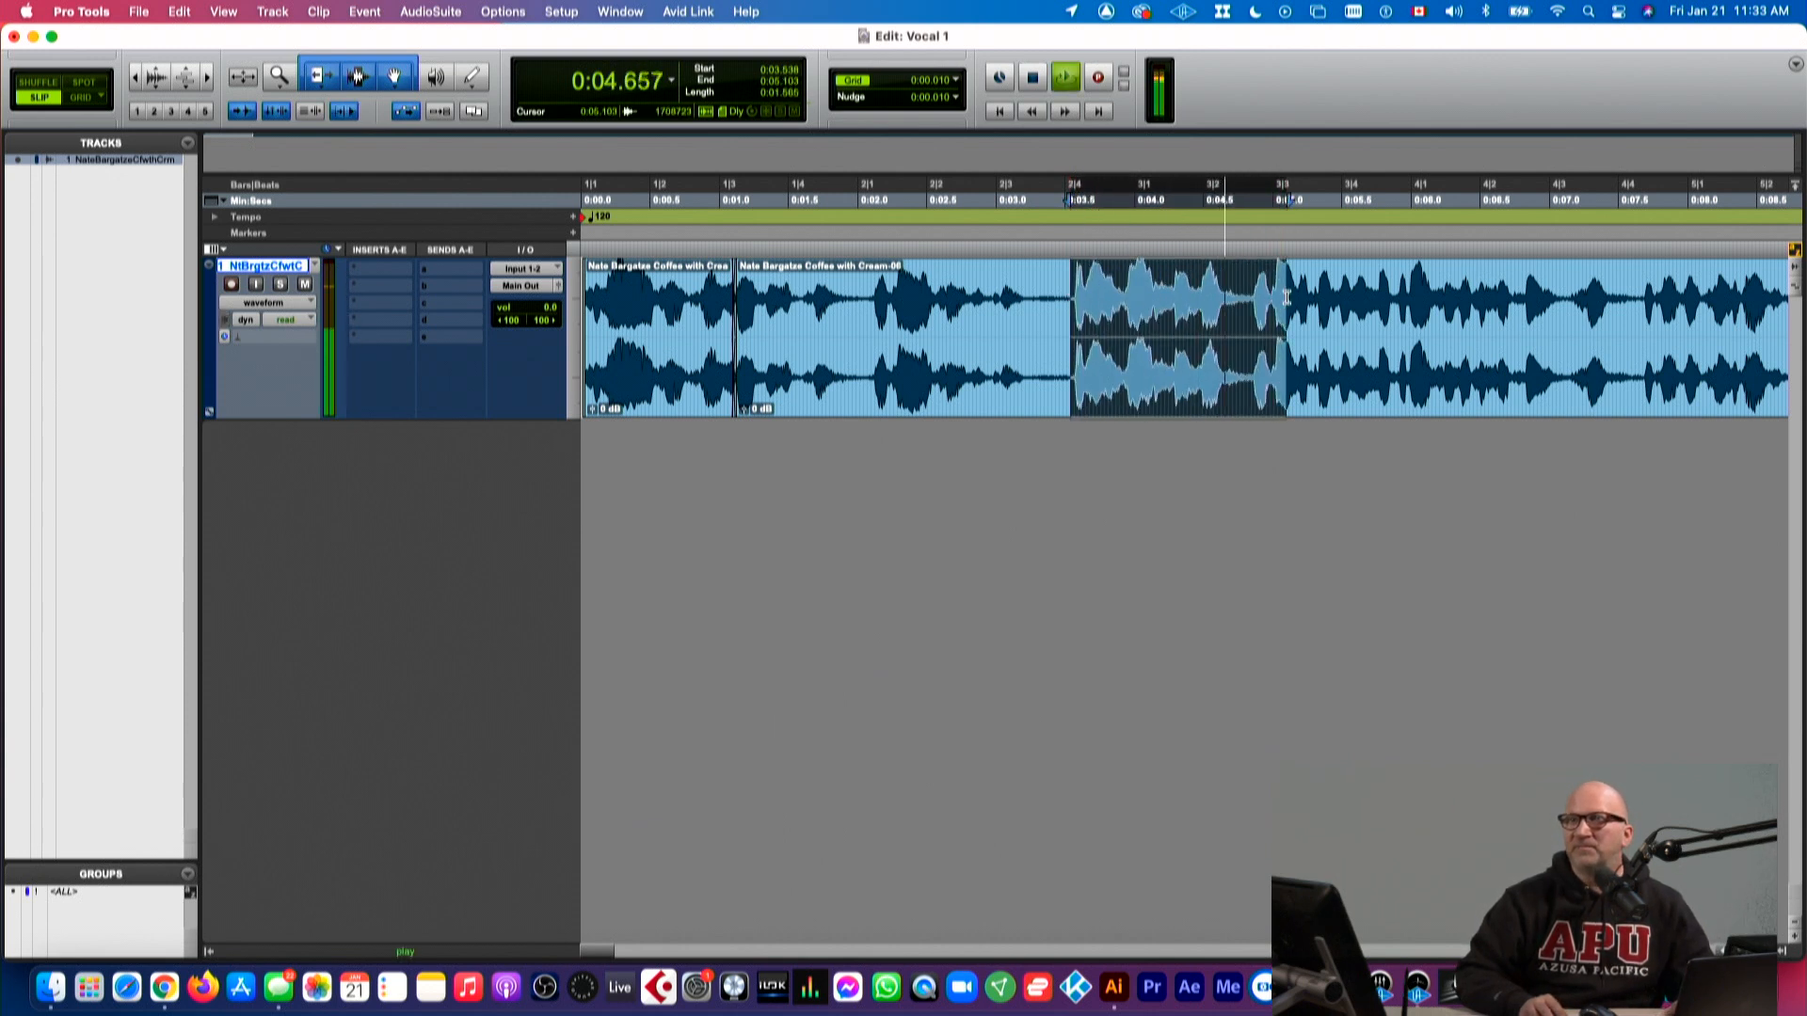
key("space")
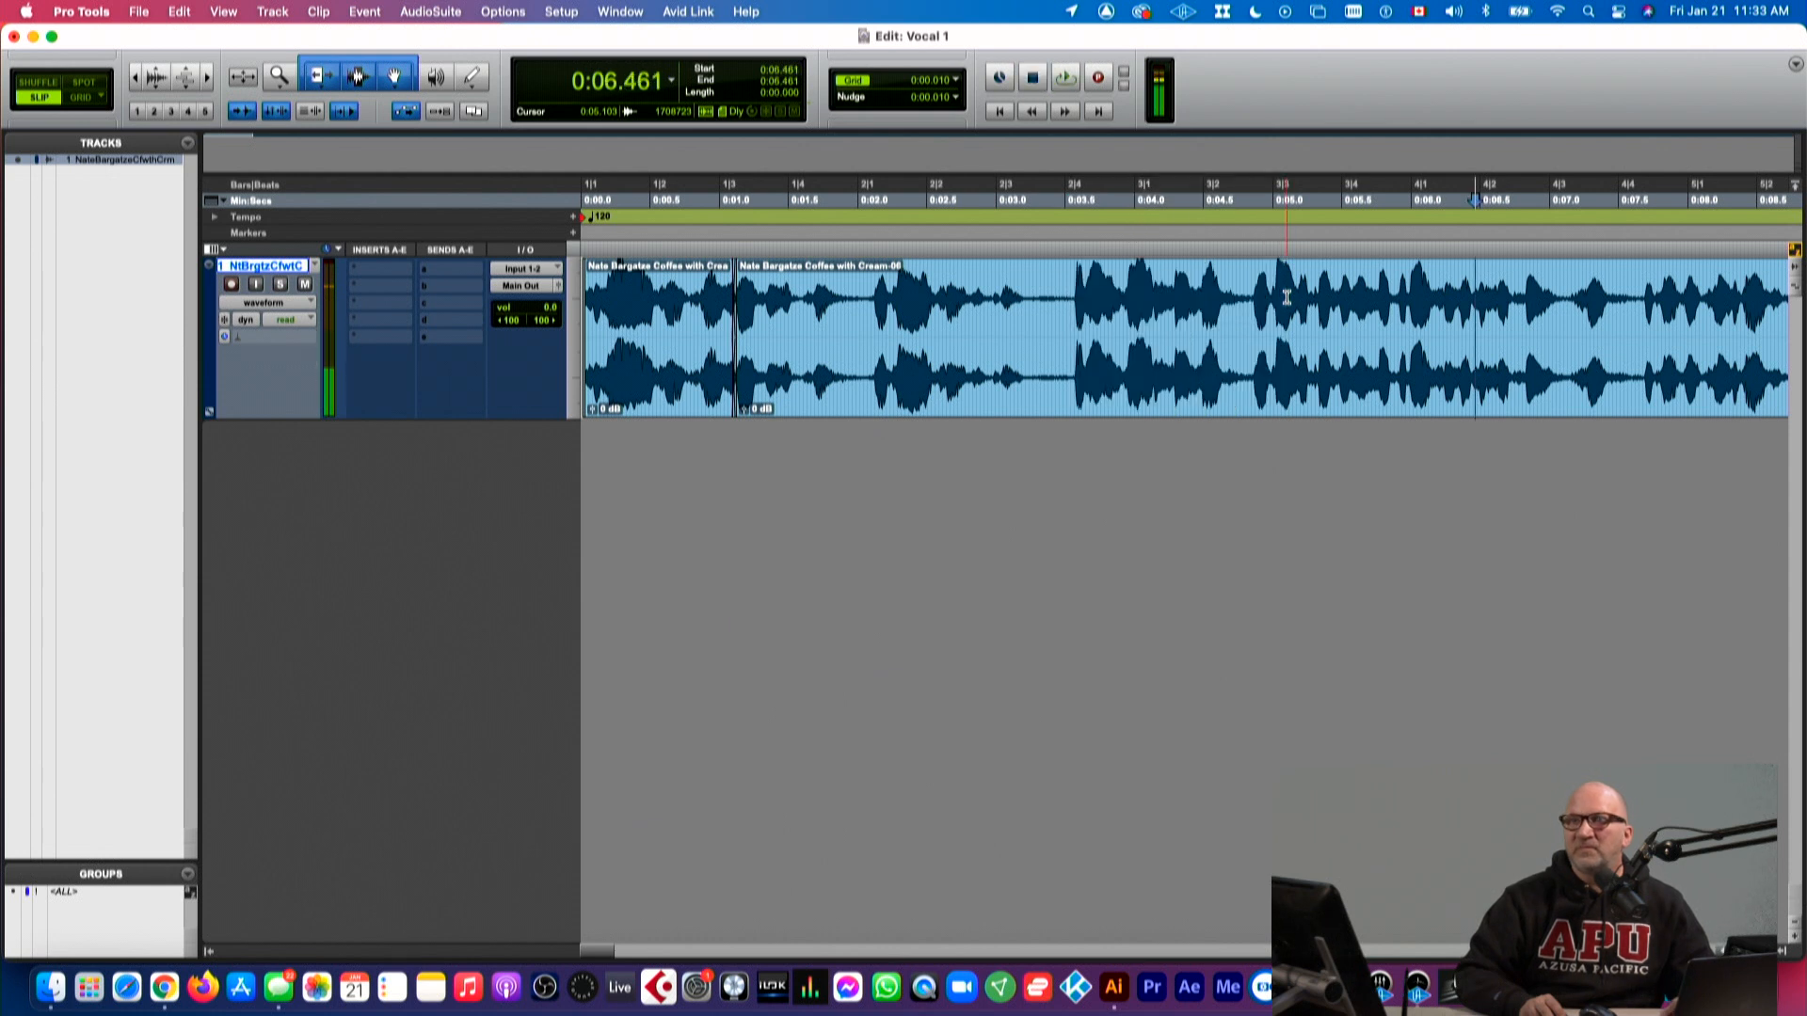
Step: Turn off Loop playback and play the vocal from 0:03.456
right_click(1066, 82)
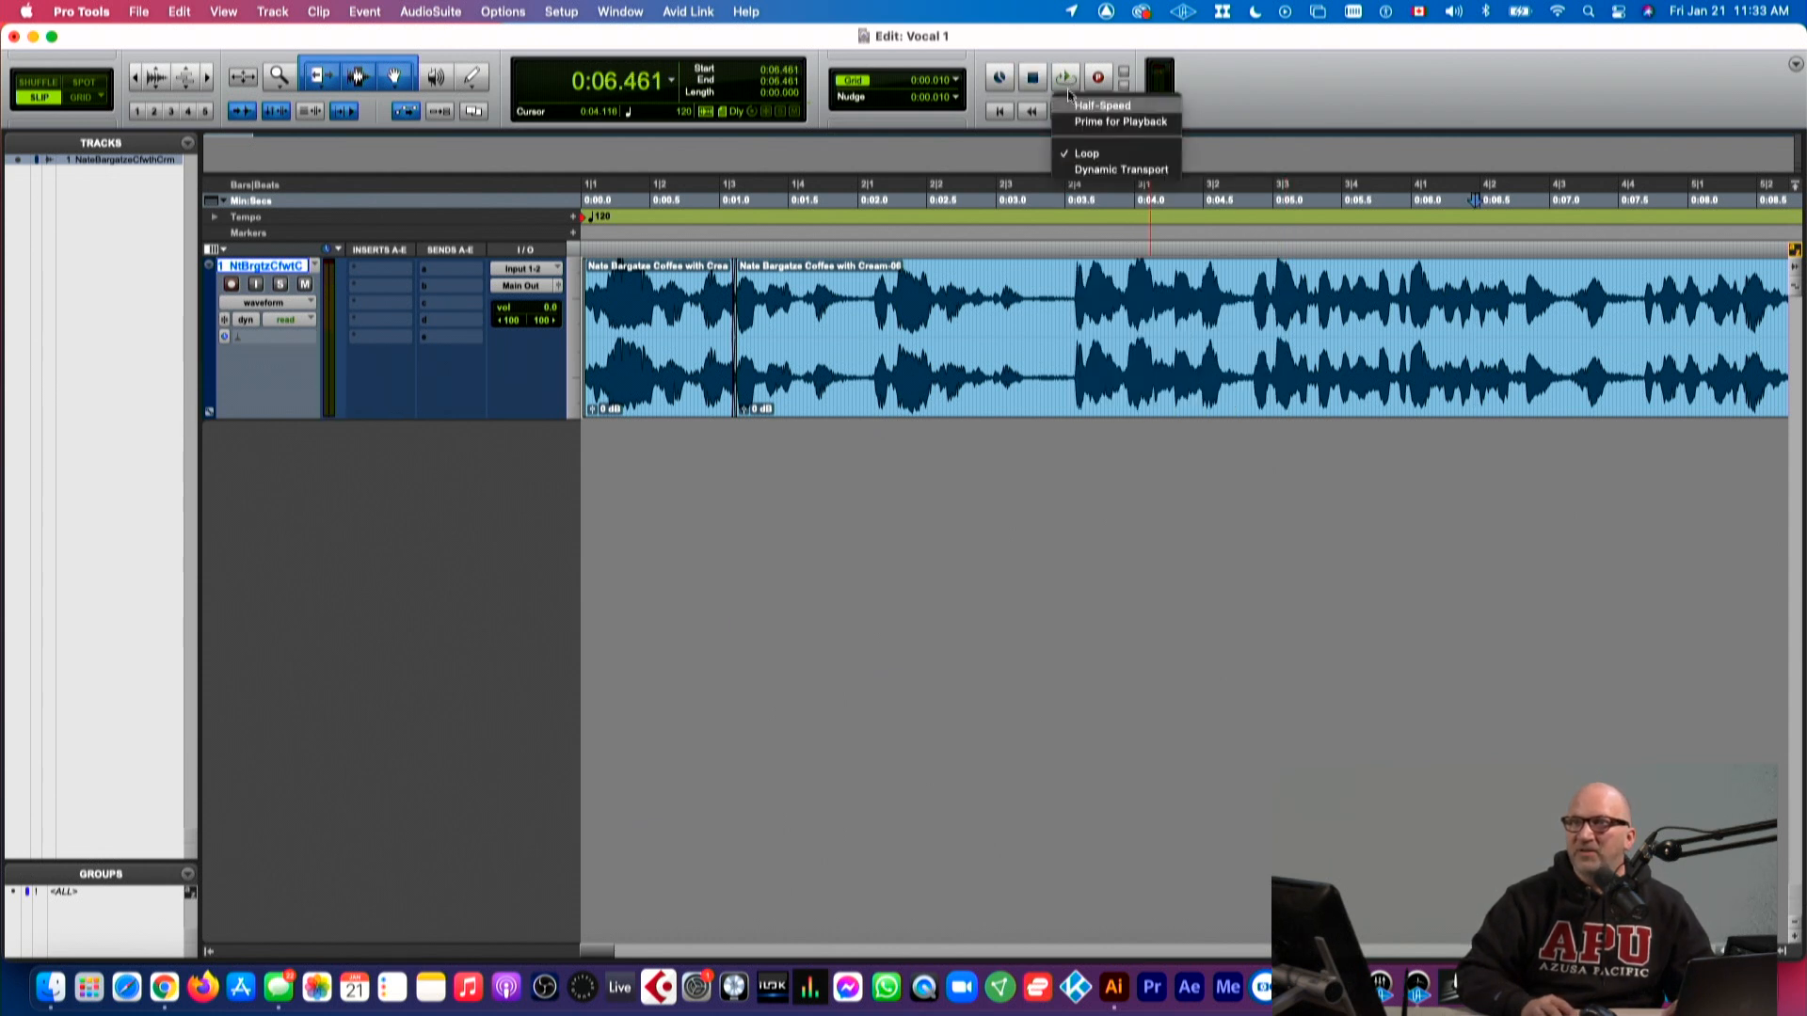
left_click(1089, 155)
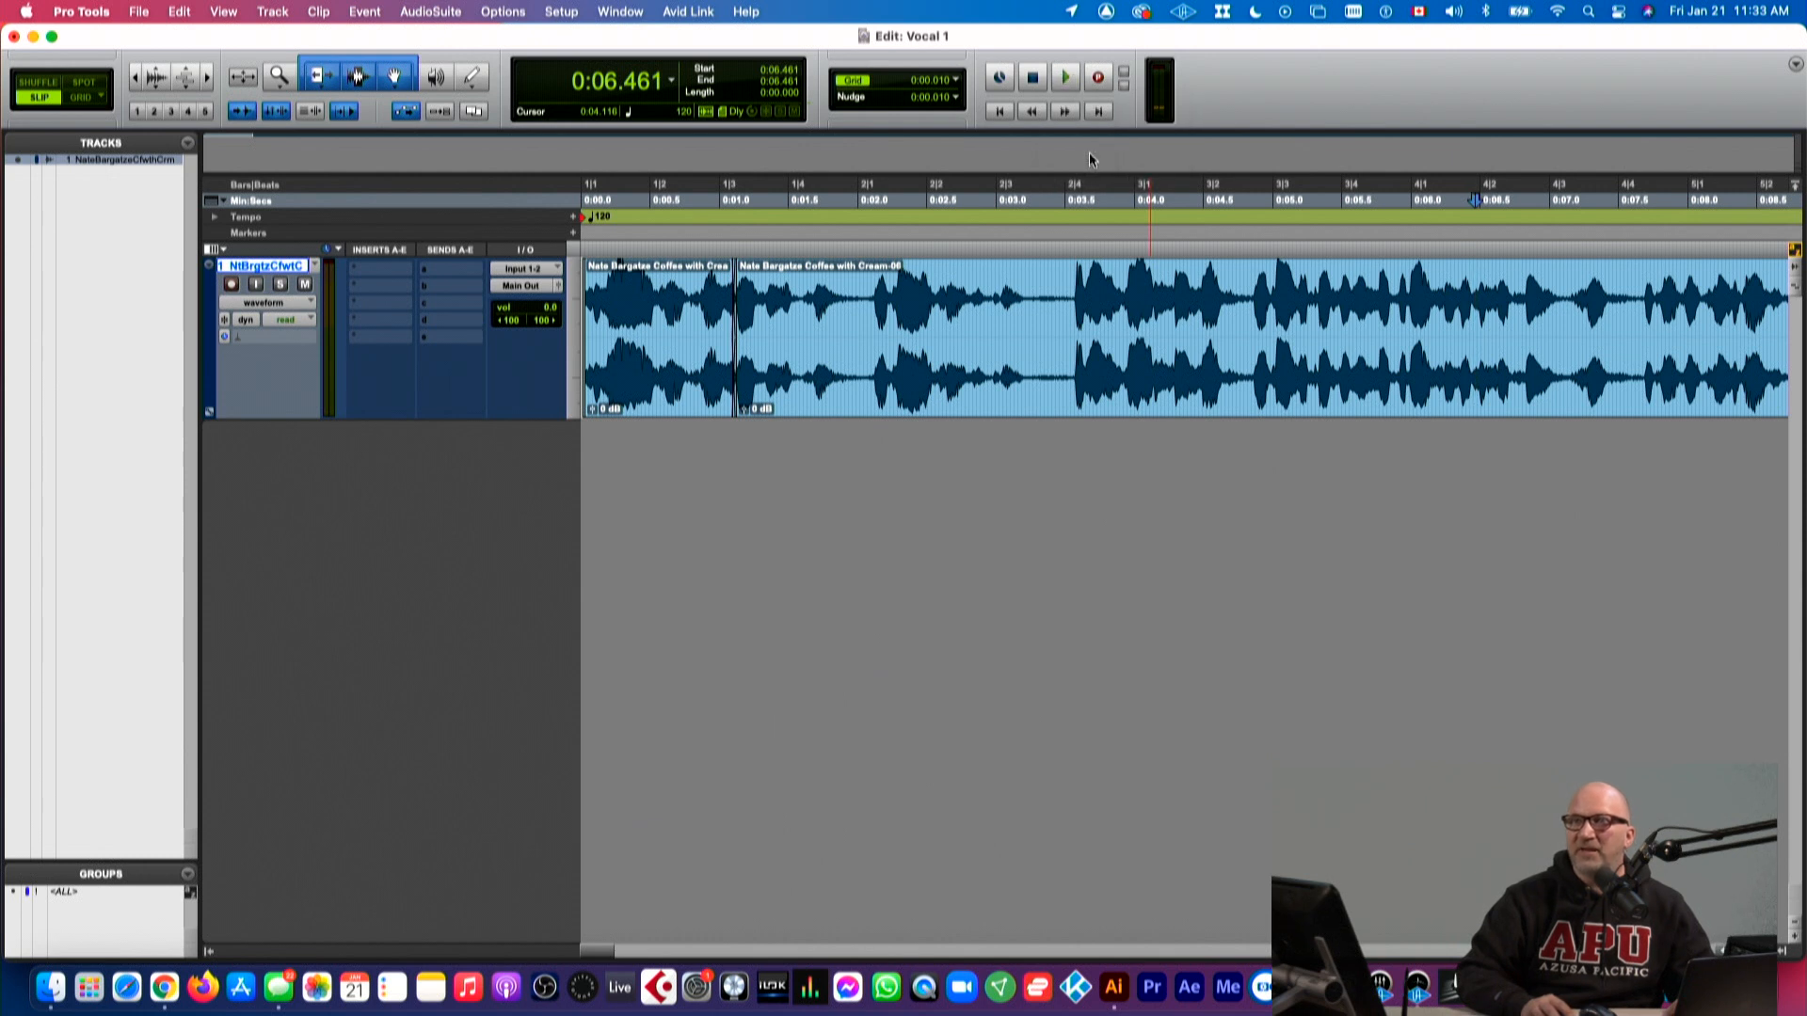
left_click(1059, 279)
key("space")
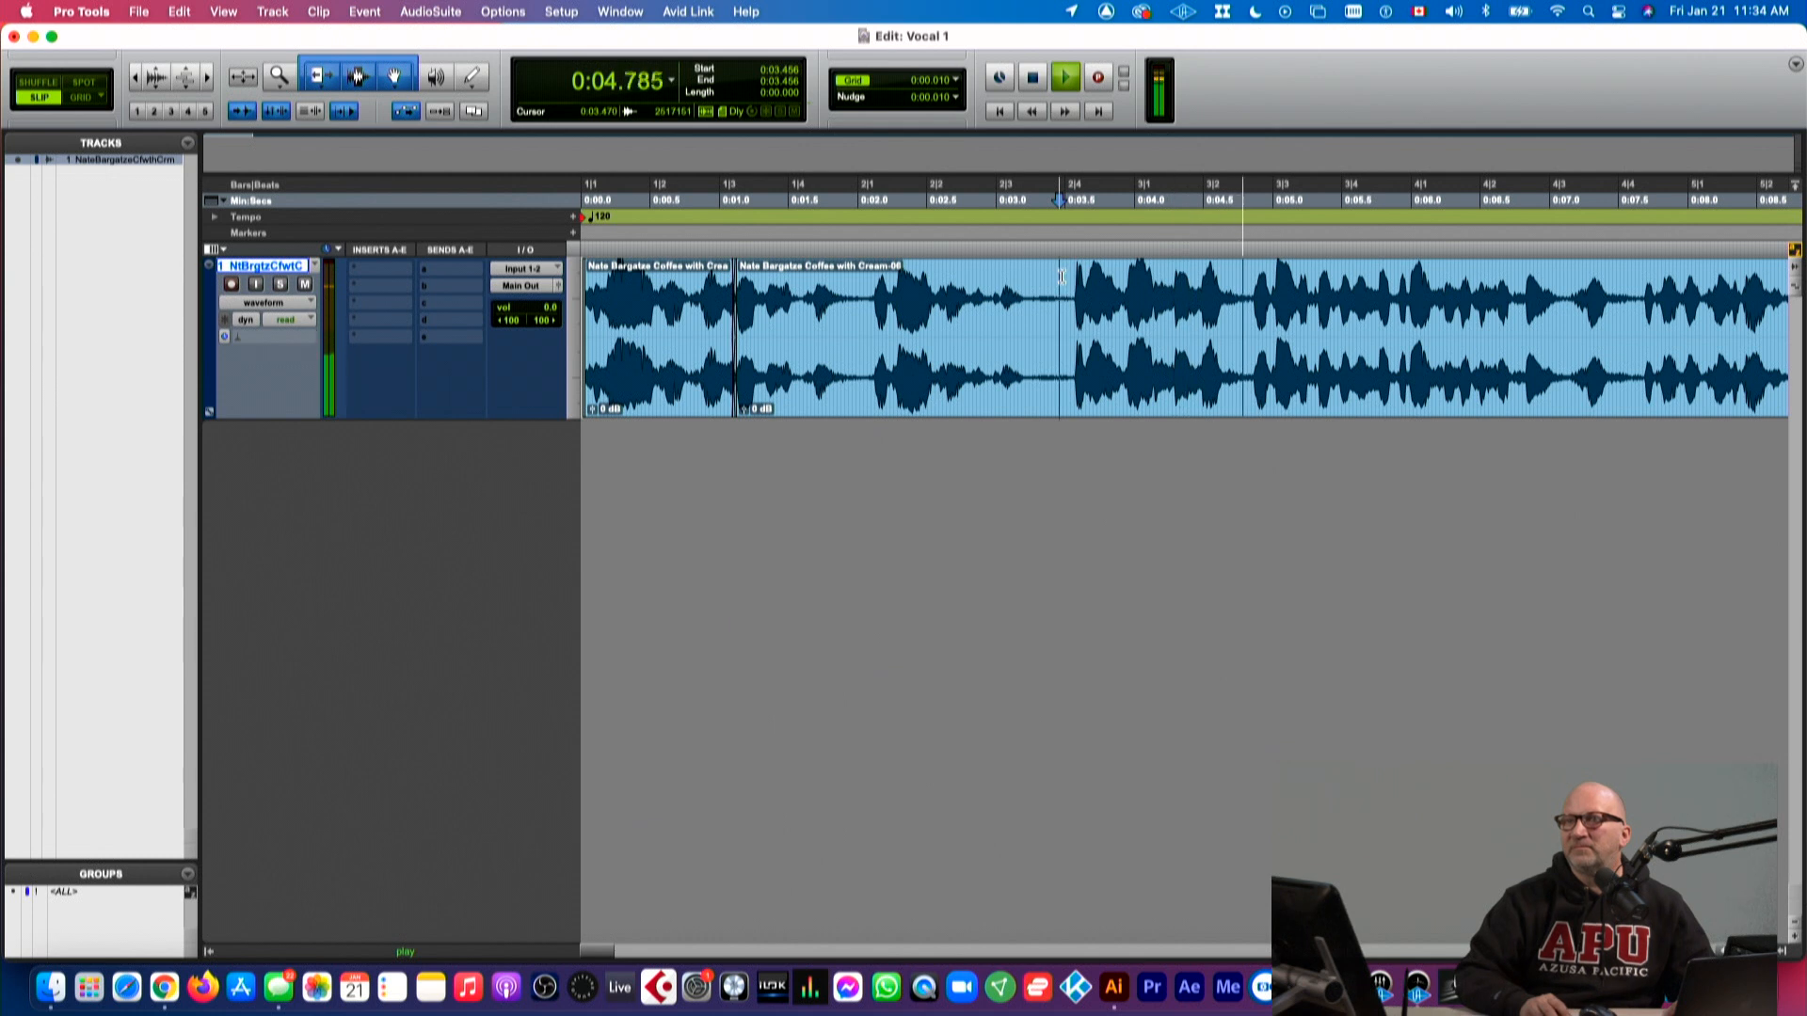
Step: Stop playback, and switch the main counter to Bars|Beats and back to Min:Secs
key("space")
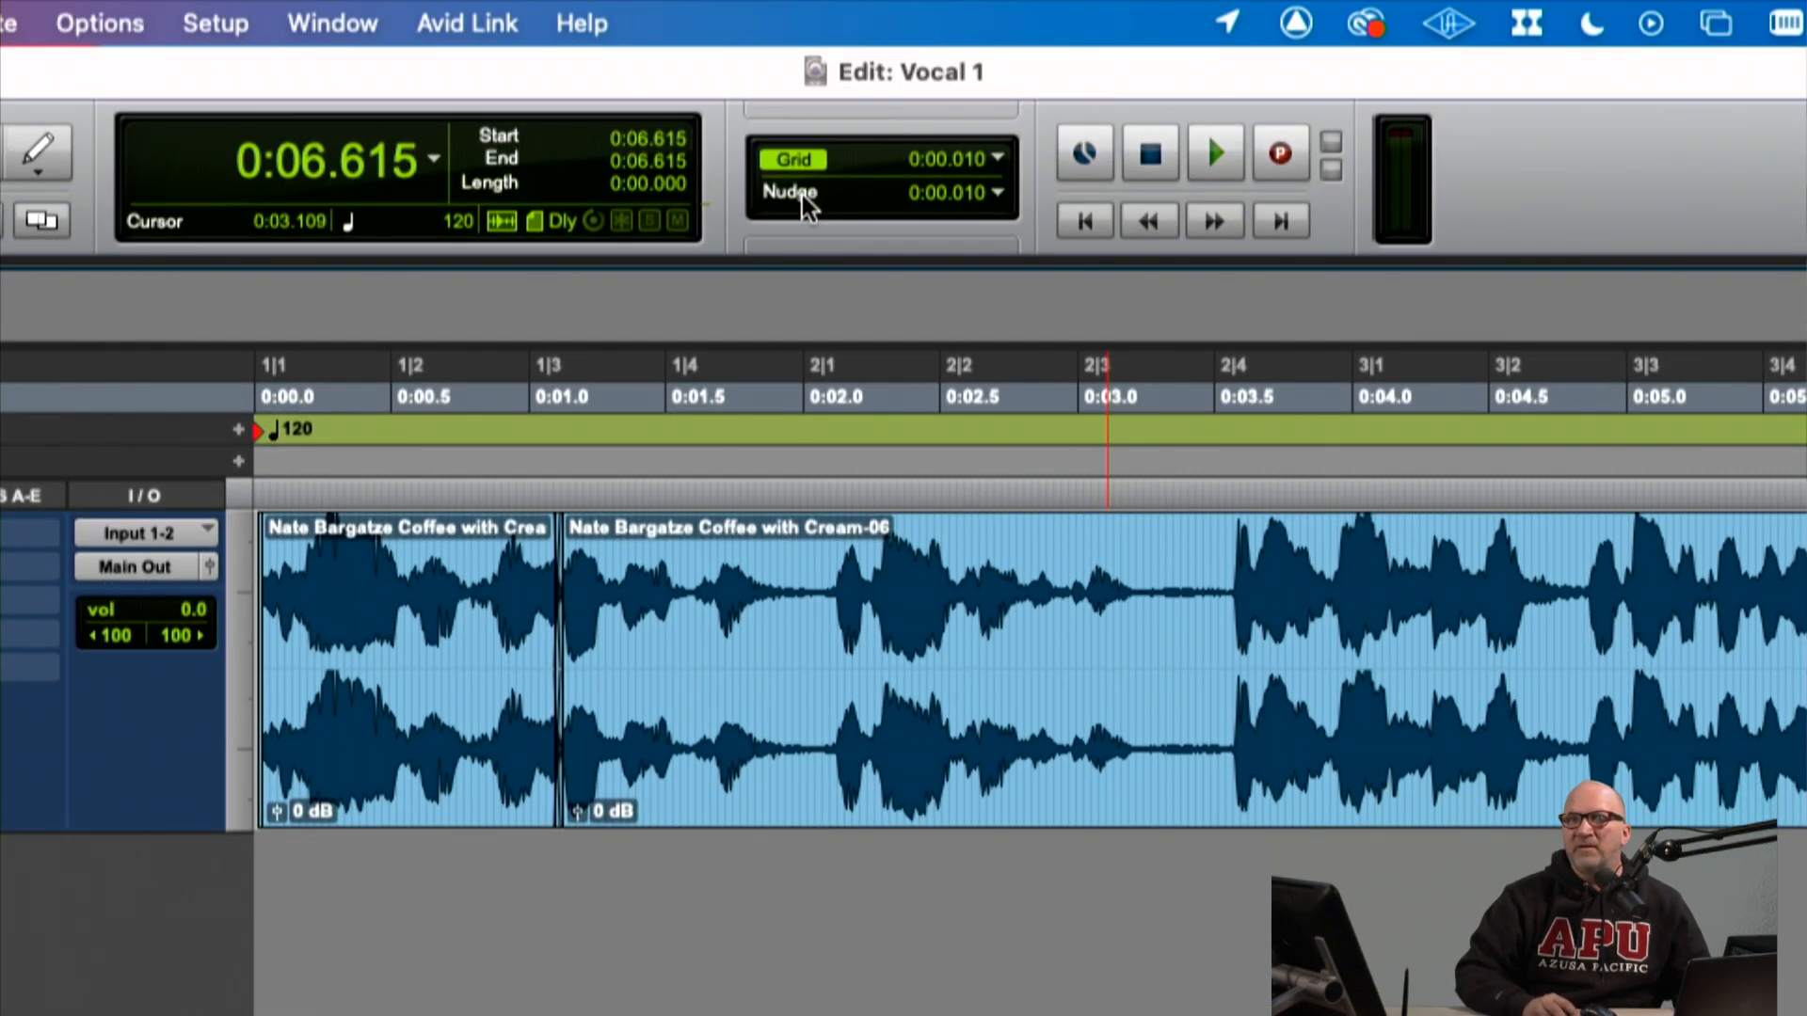
left_click(434, 166)
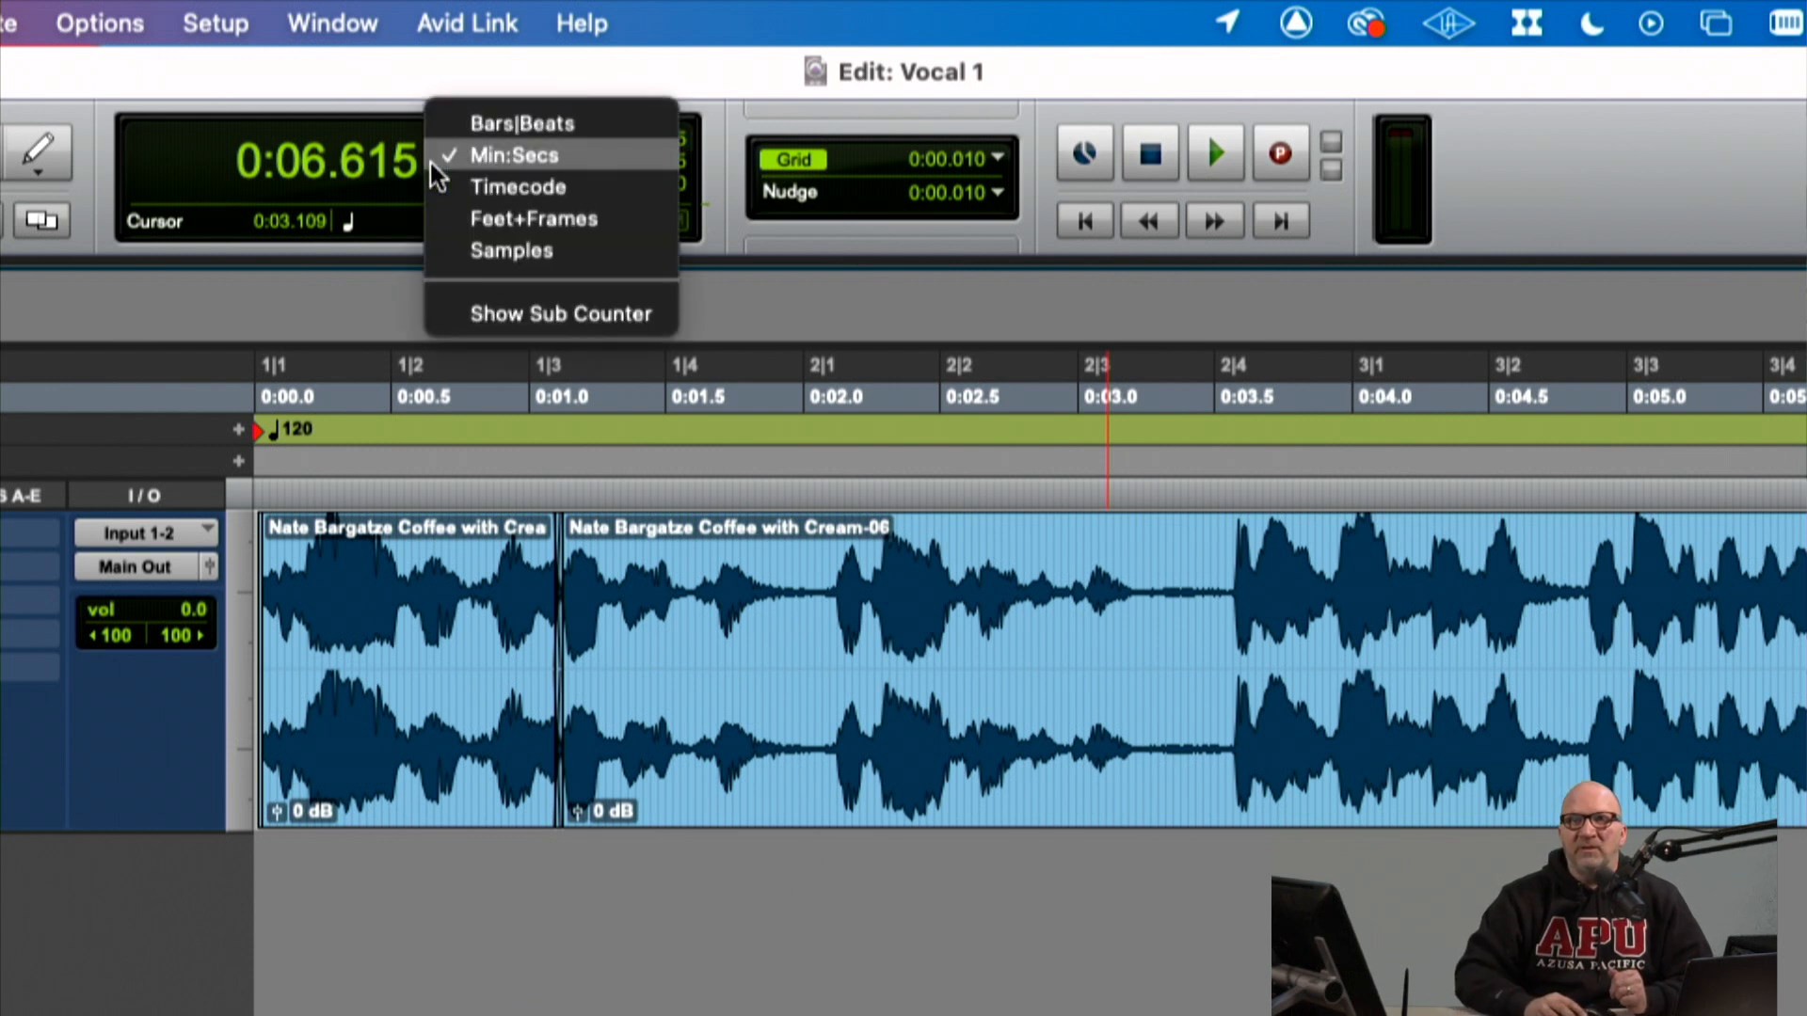
left_click(518, 127)
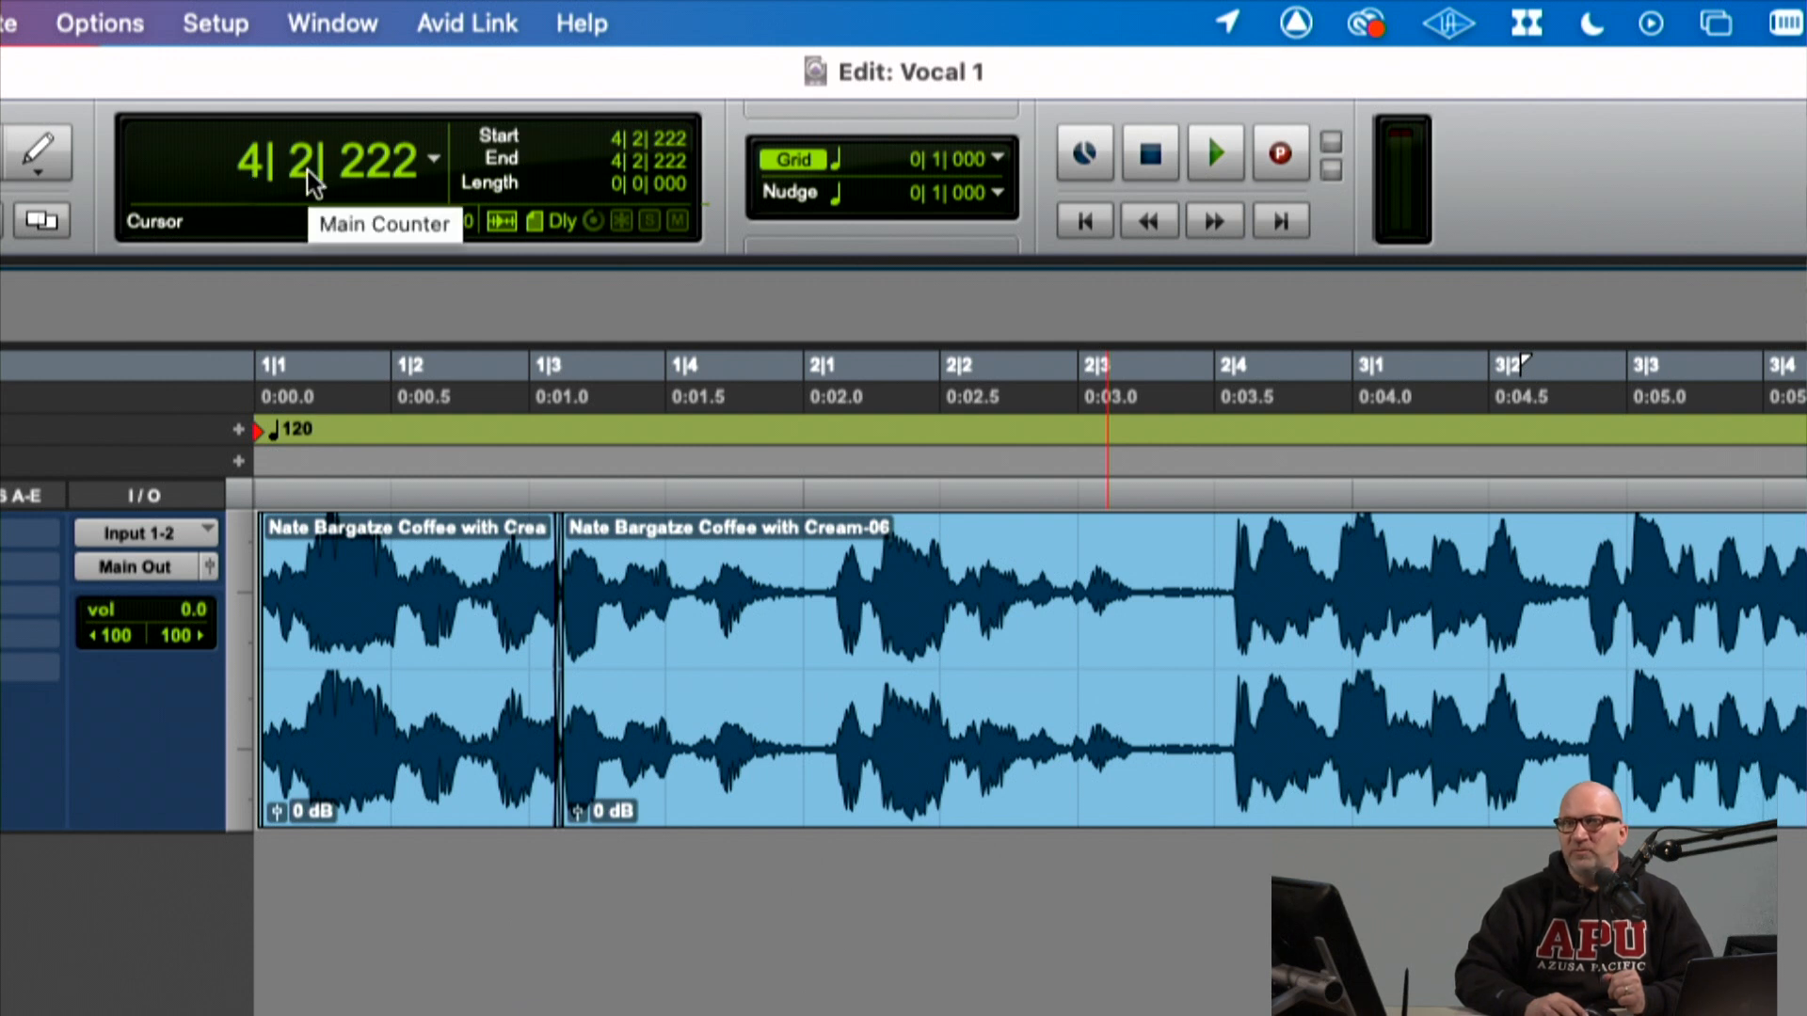
left_click(433, 159)
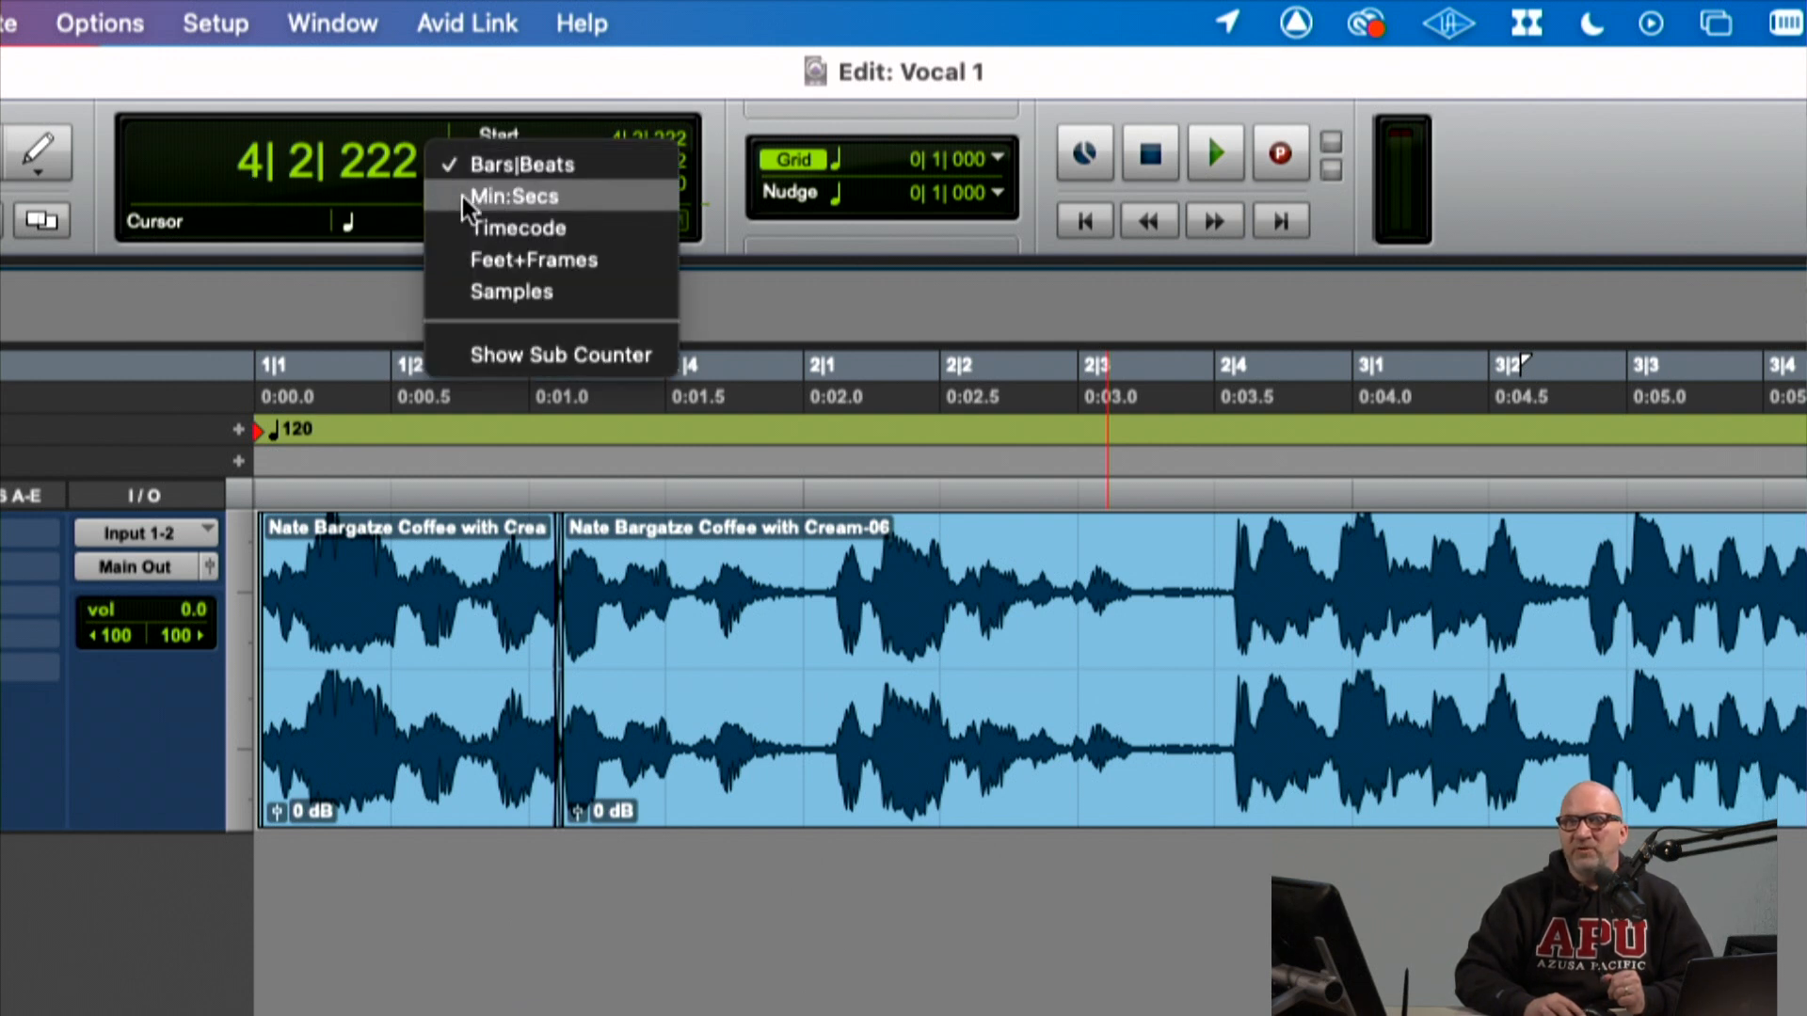
left_click(514, 196)
left_click(438, 172)
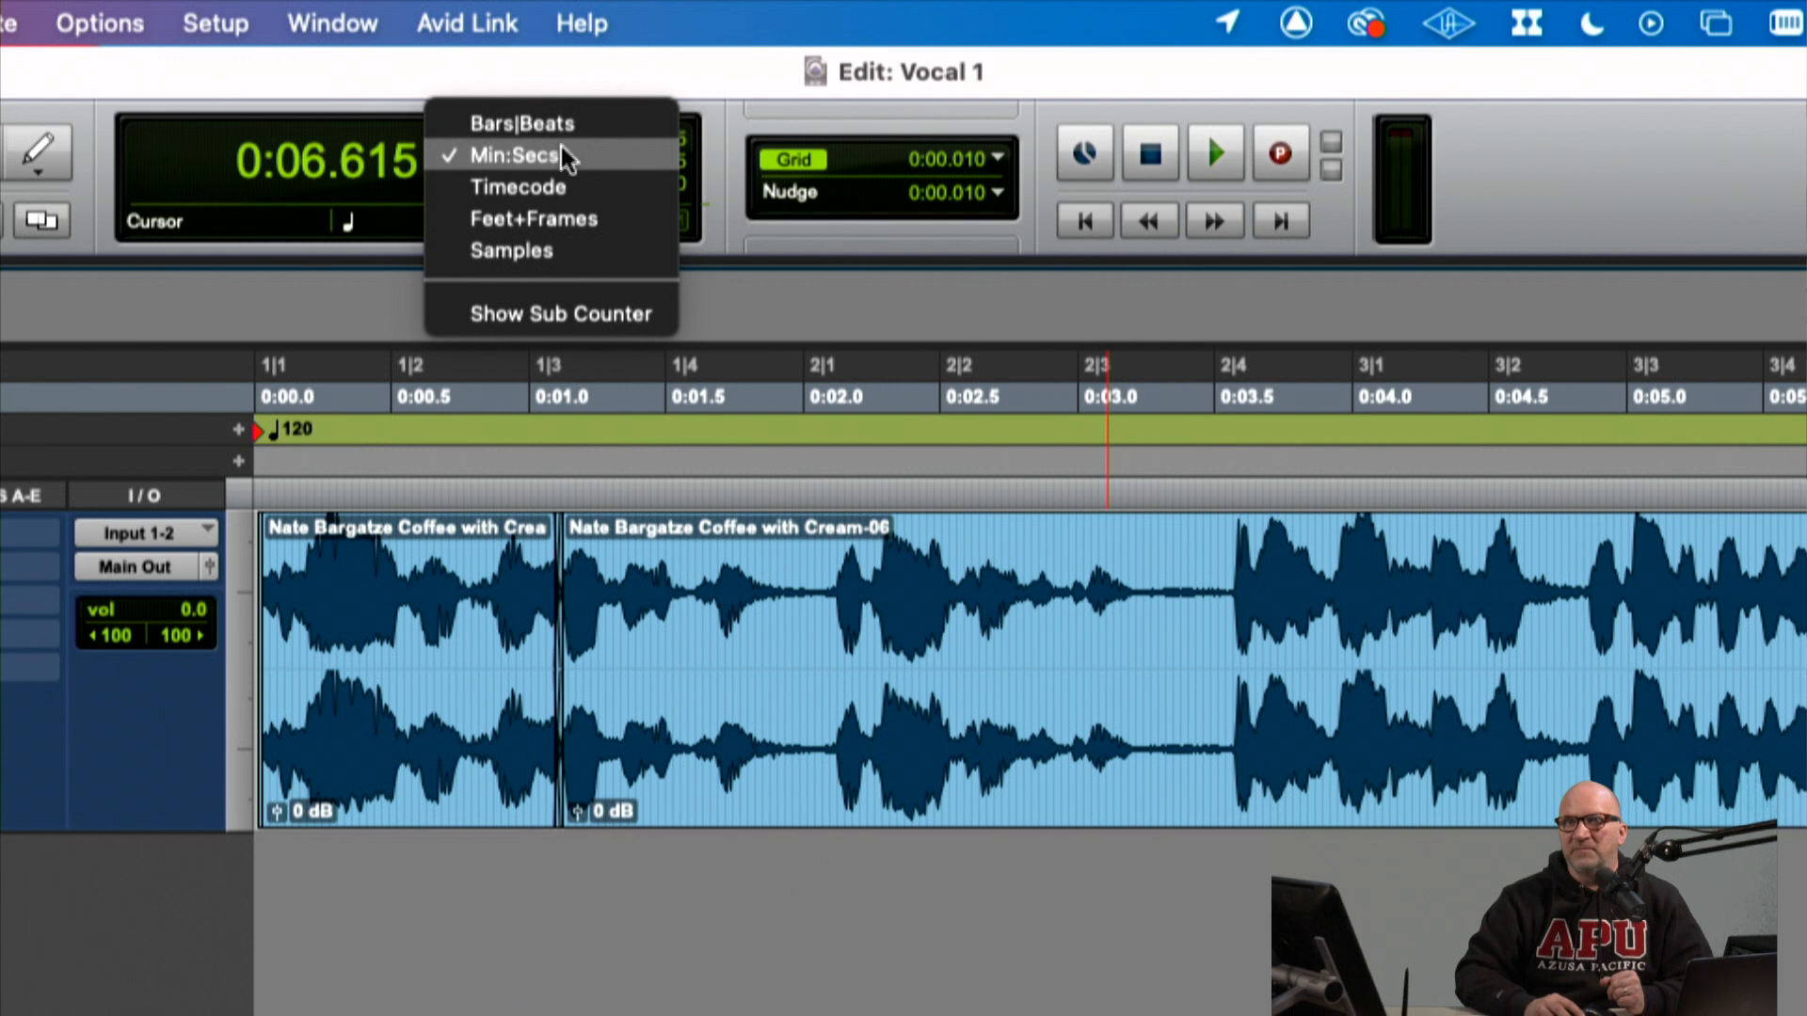
left_click(724, 81)
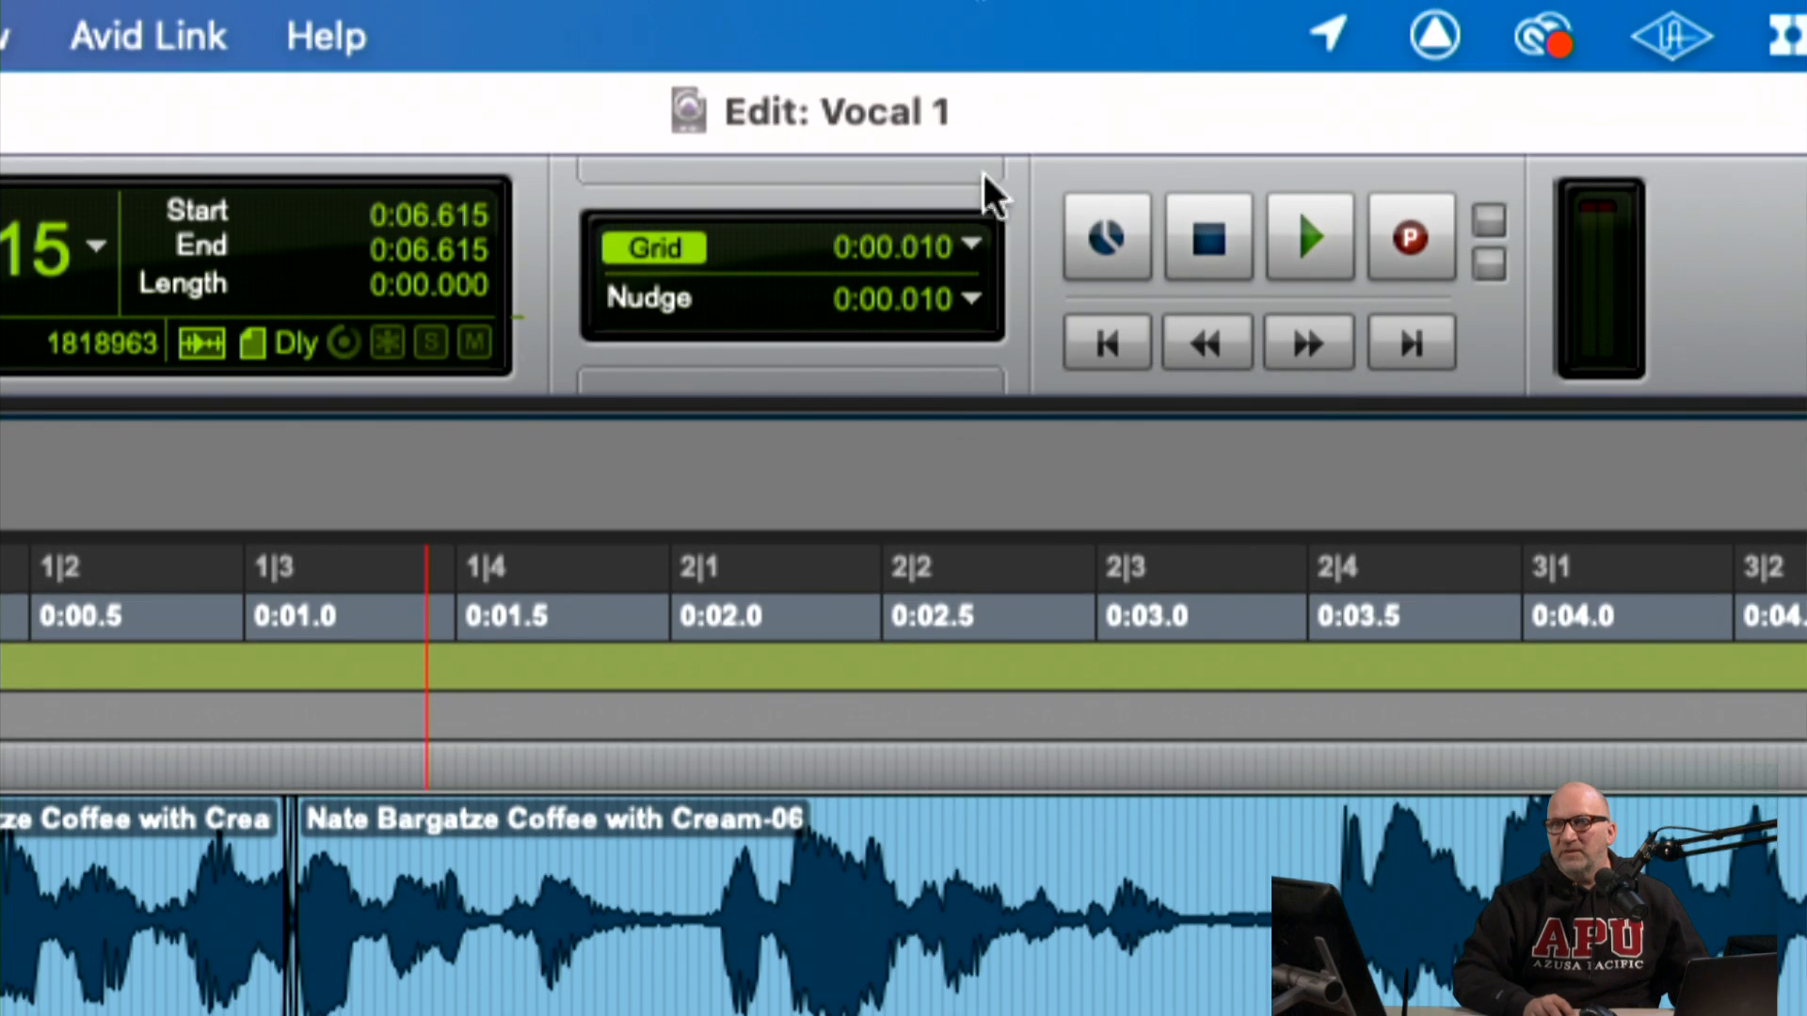
Step: Set the Nudge value to 10 msec, and shift the second vocal clip about 80 ms later on the timeline
left_click(962, 297)
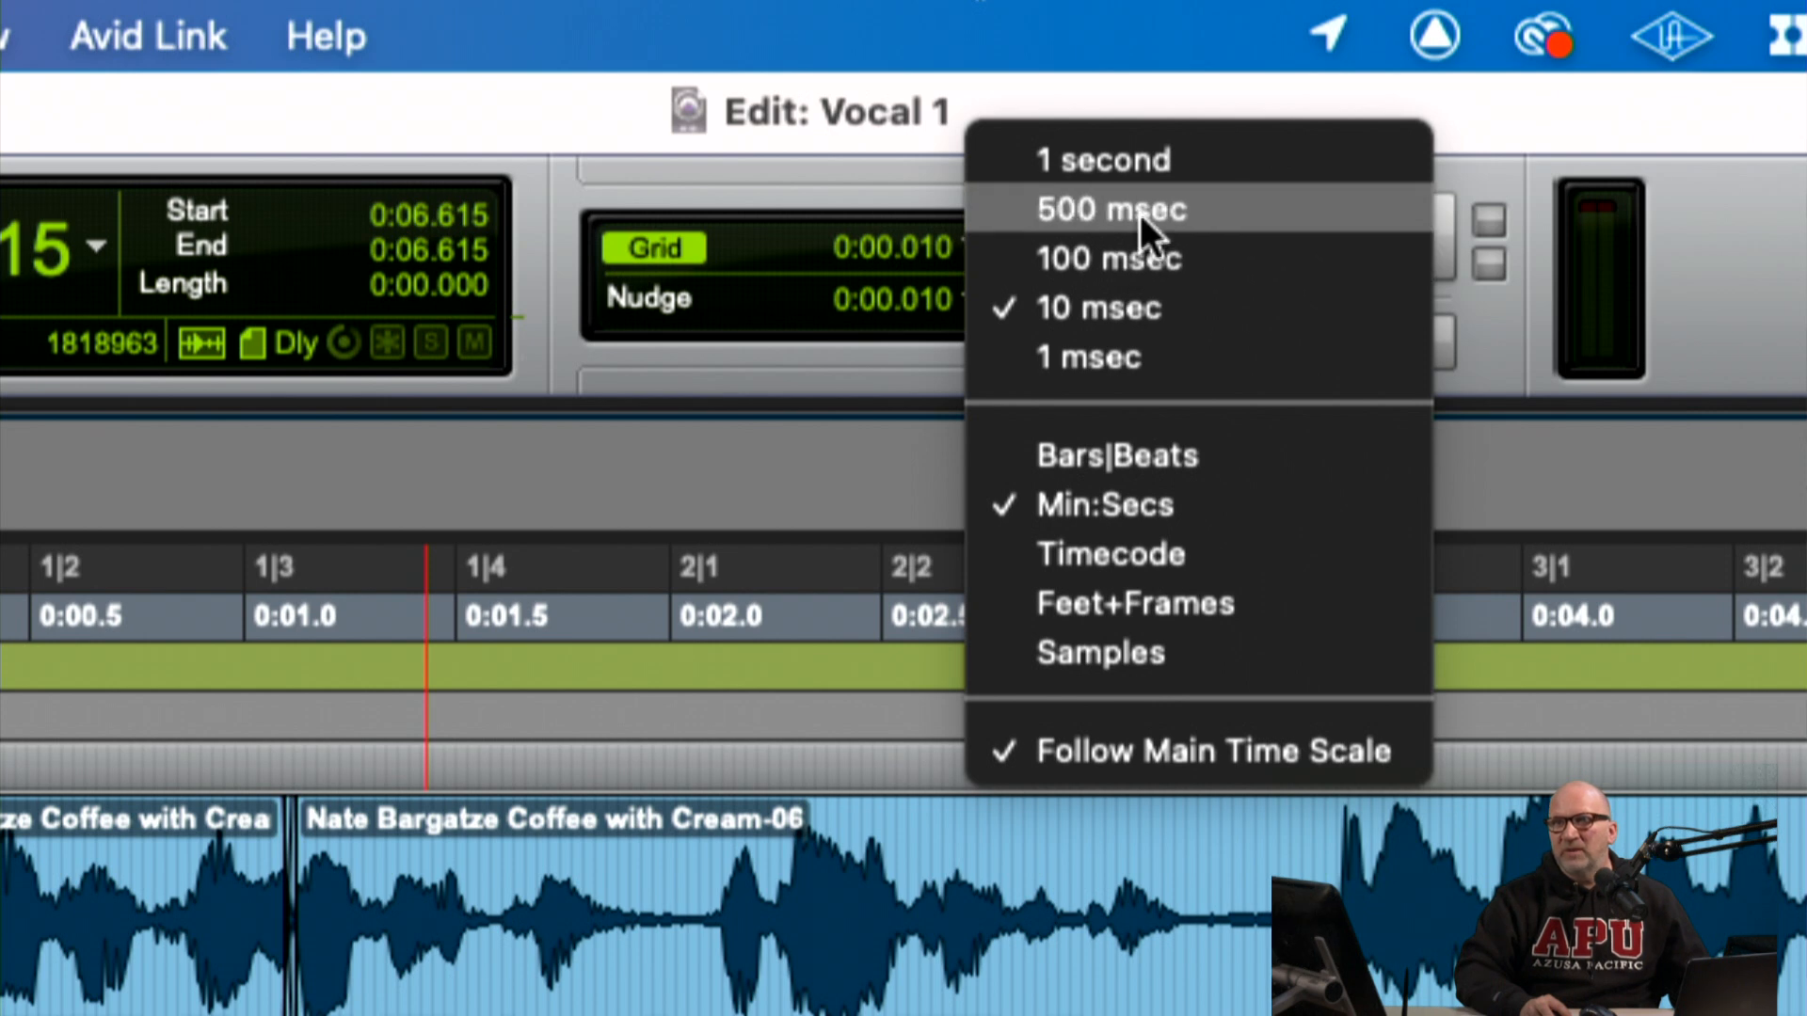
left_click(1142, 307)
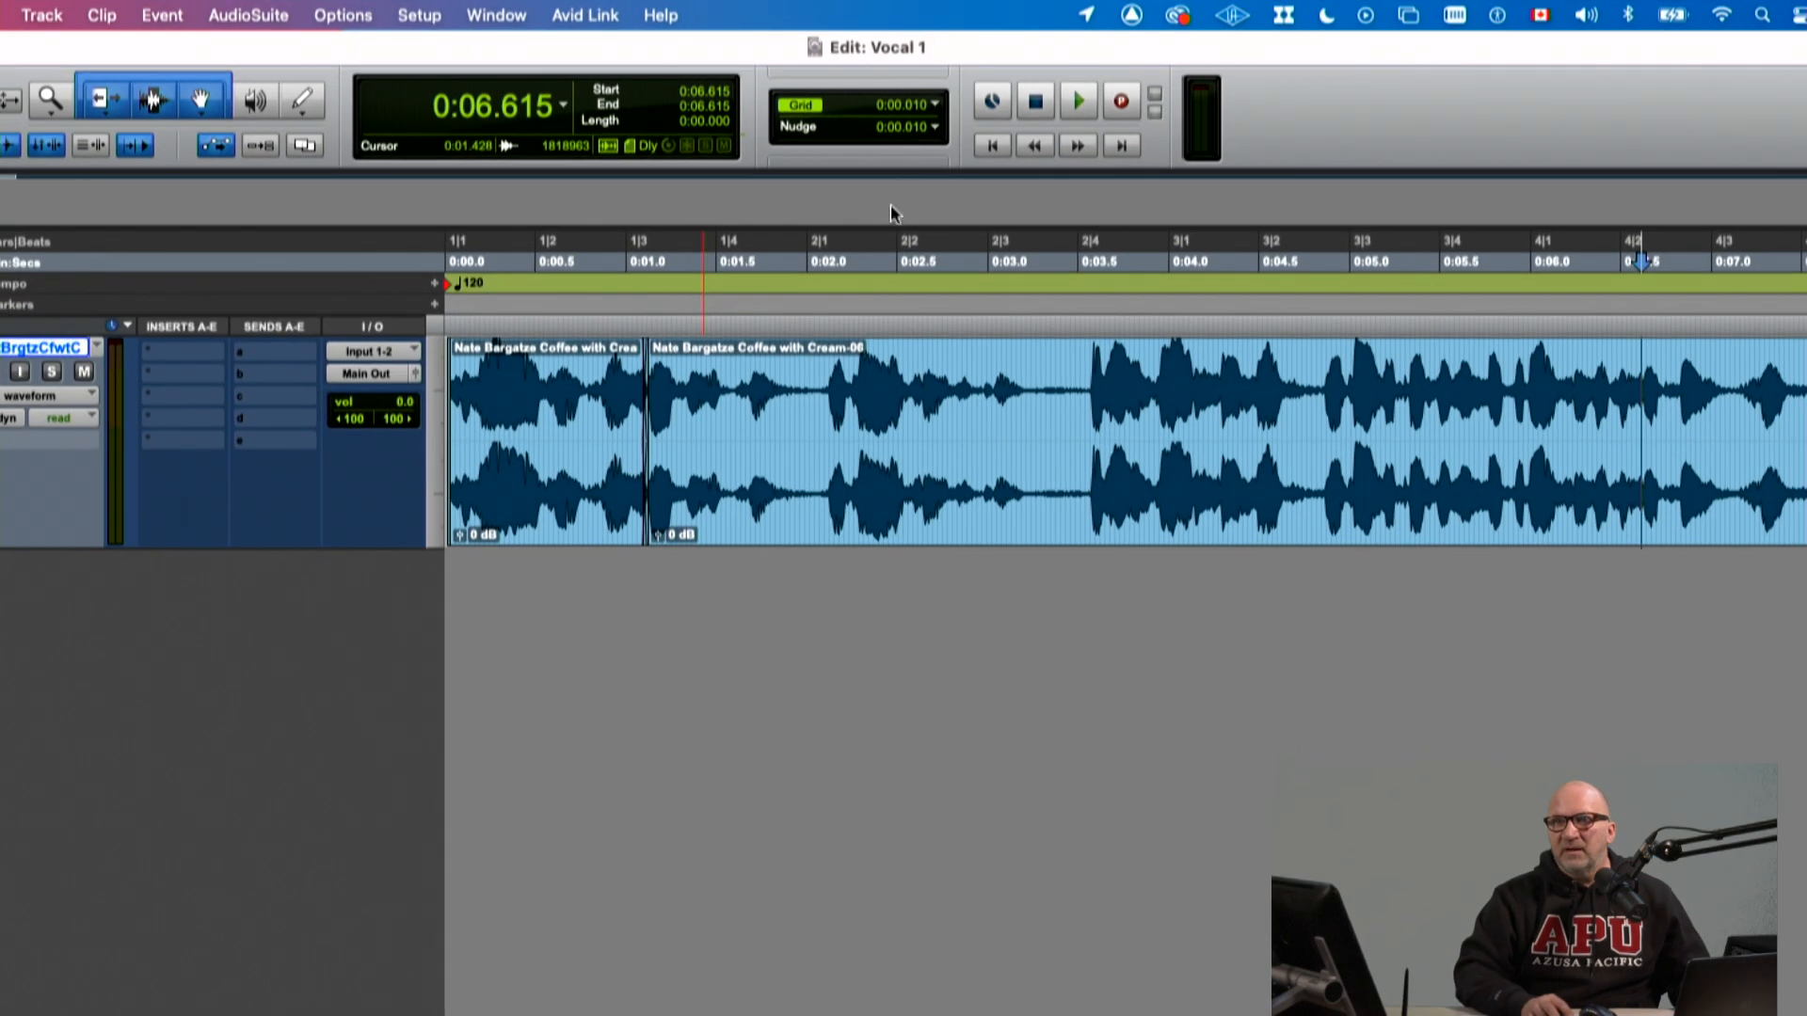
double_click(848, 486)
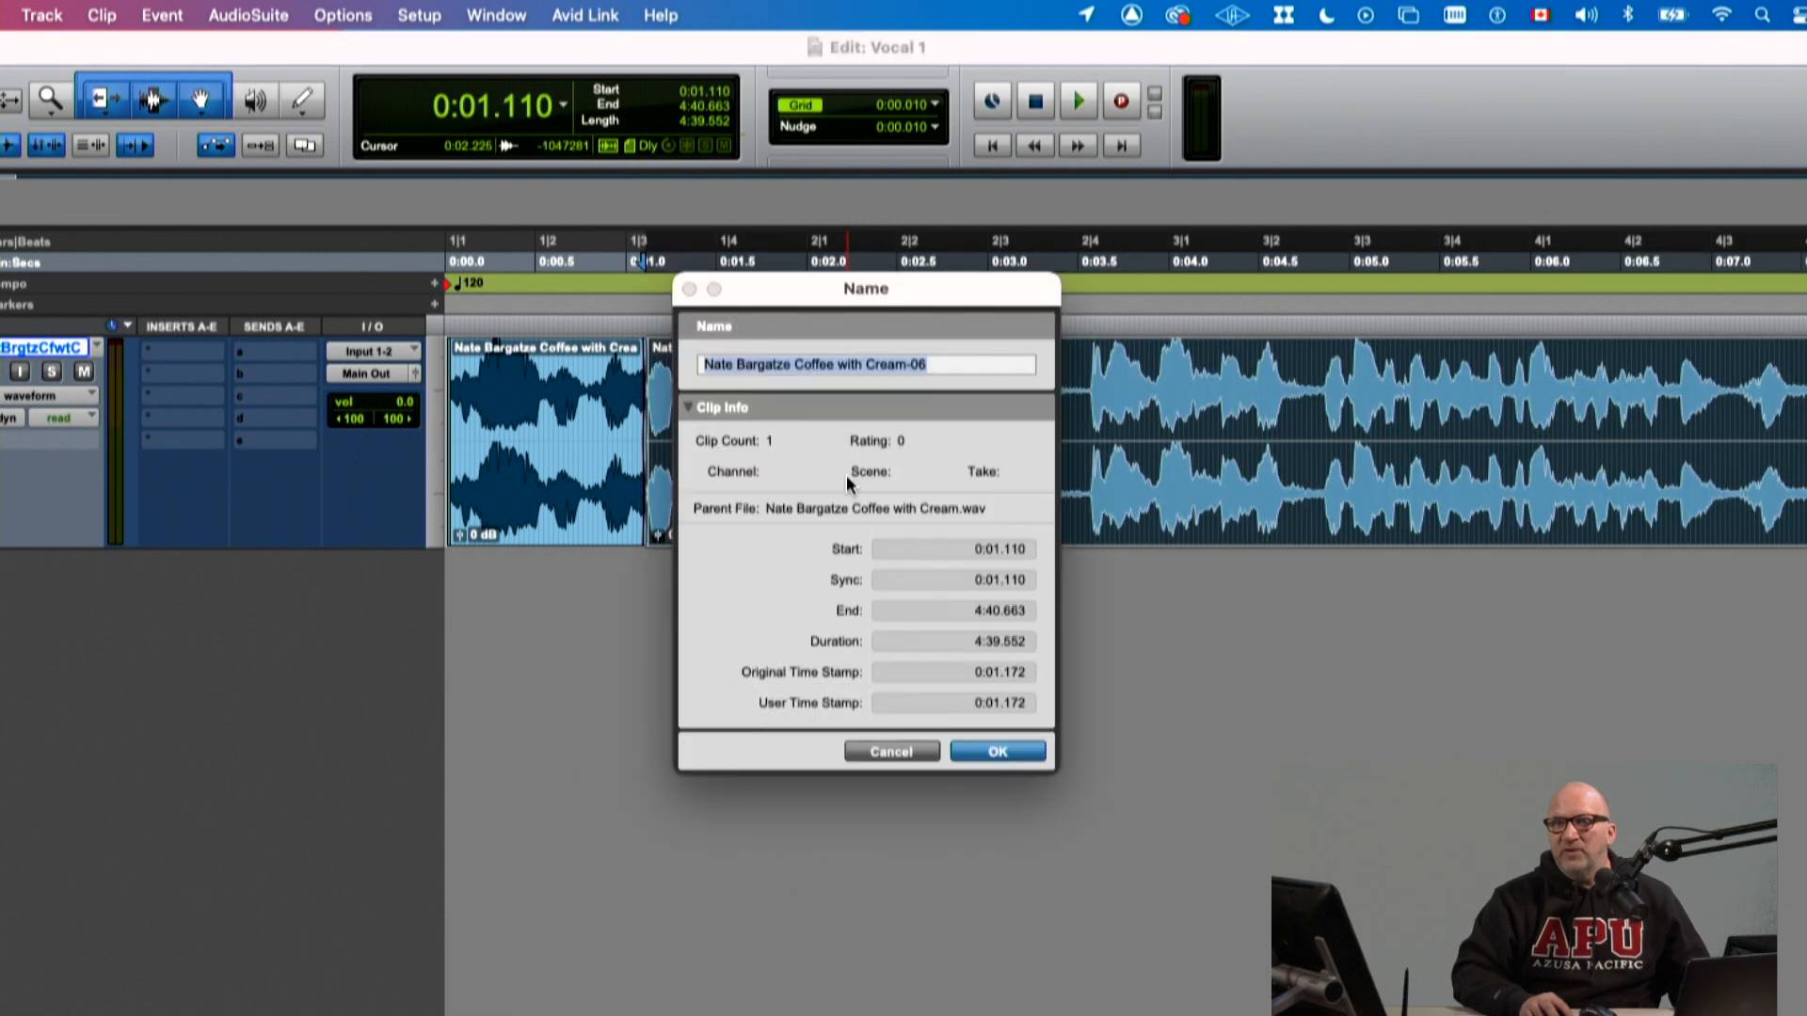
left_click(906, 753)
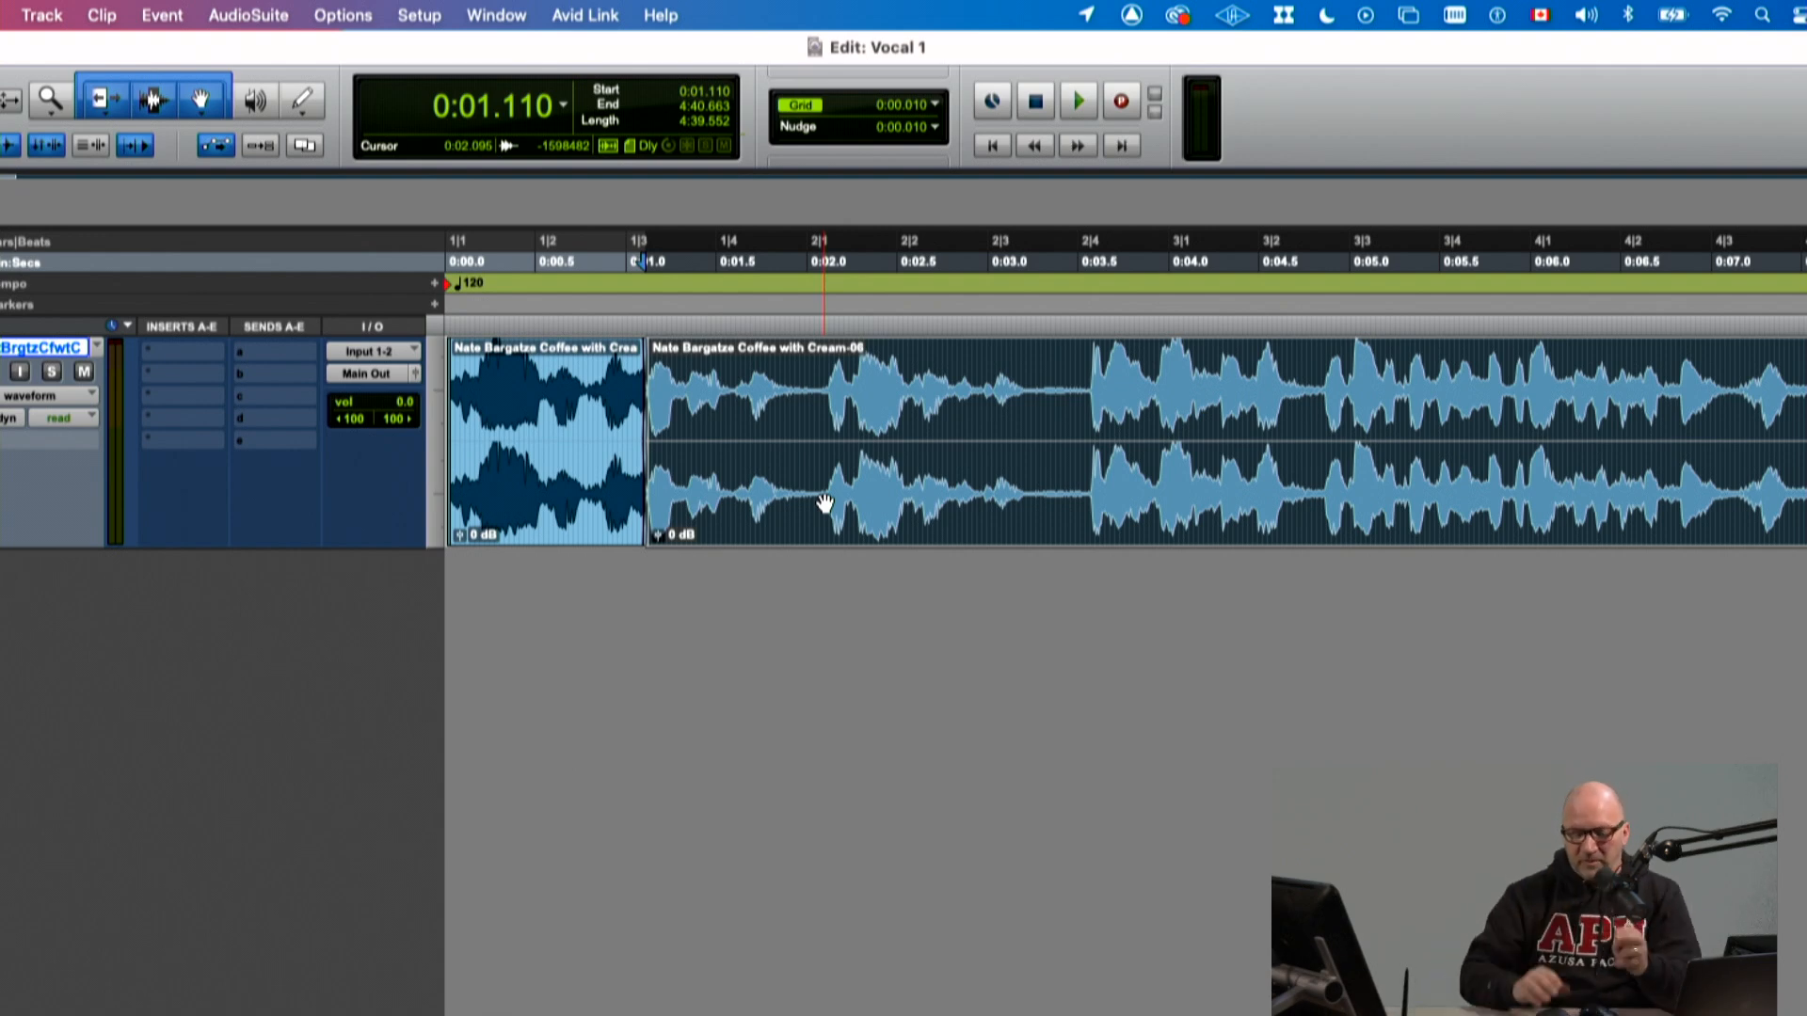
mouse_move(799, 506)
left_mouse_down()
mouse_move(863, 503)
mouse_move(805, 500)
left_mouse_up()
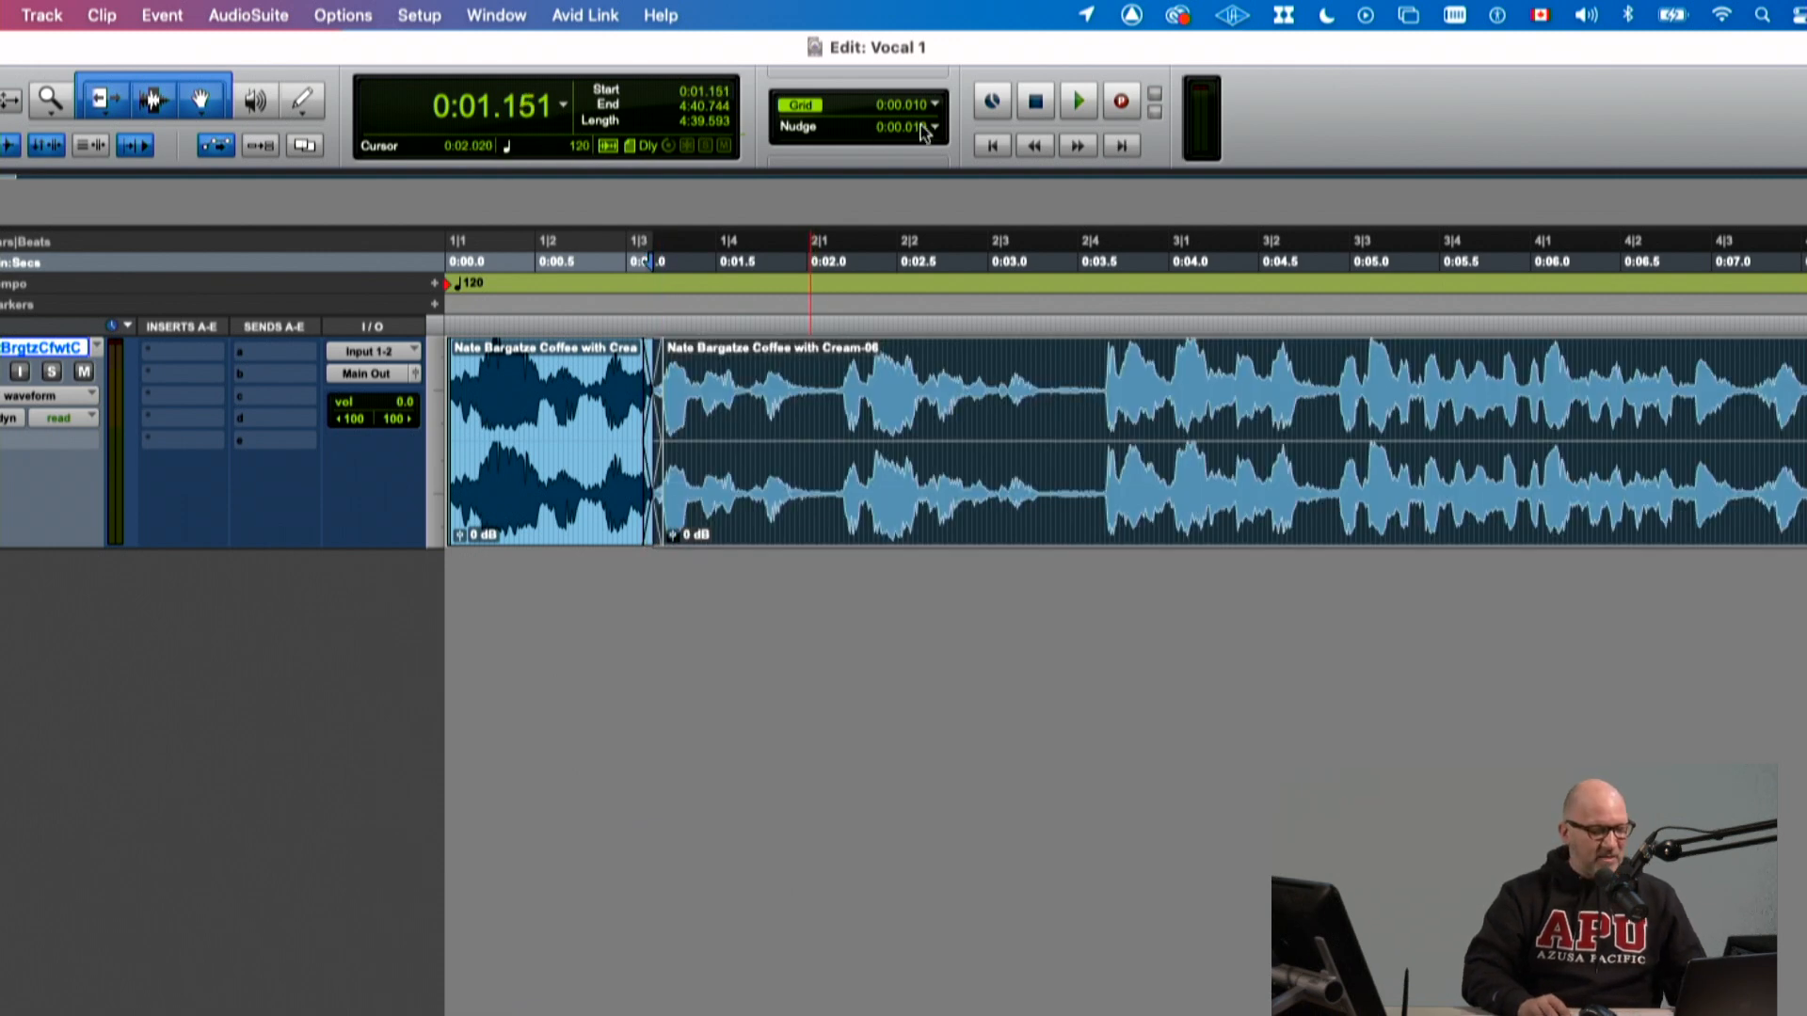